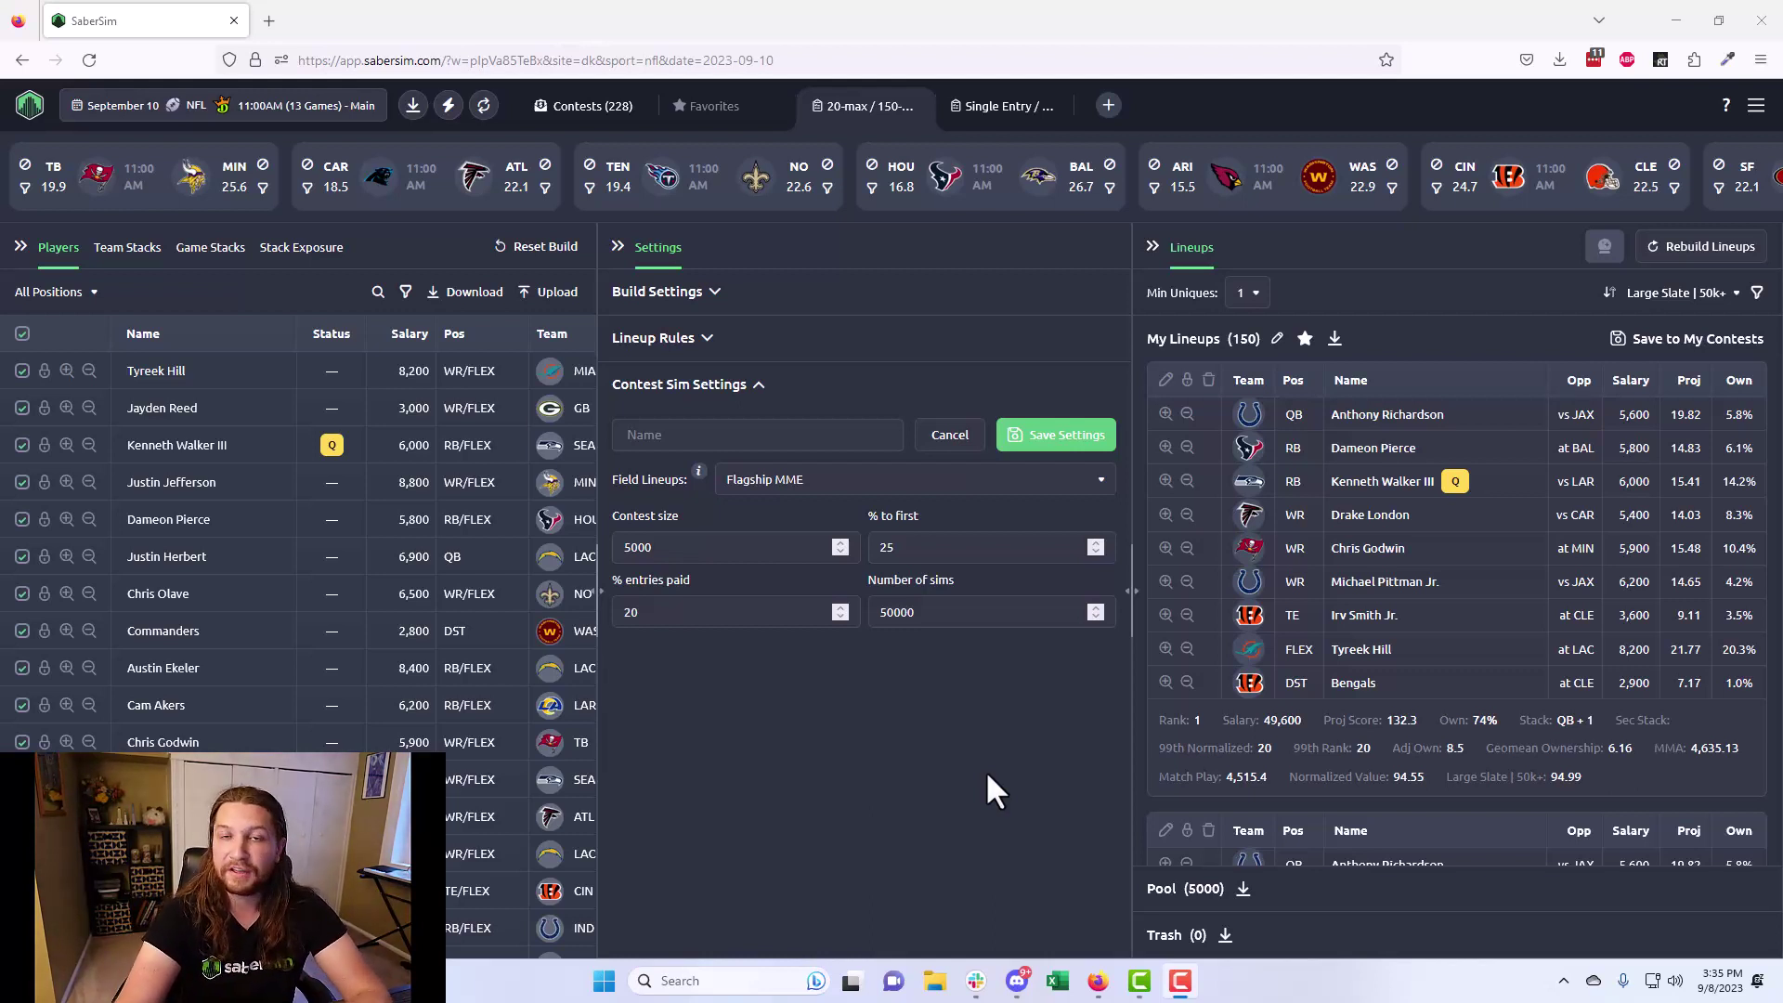
Step: Review the field lineup types, the contest sim fields and the metrics available for sorting lineups
{"action": "left_click", "coordinate": [852, 487]}
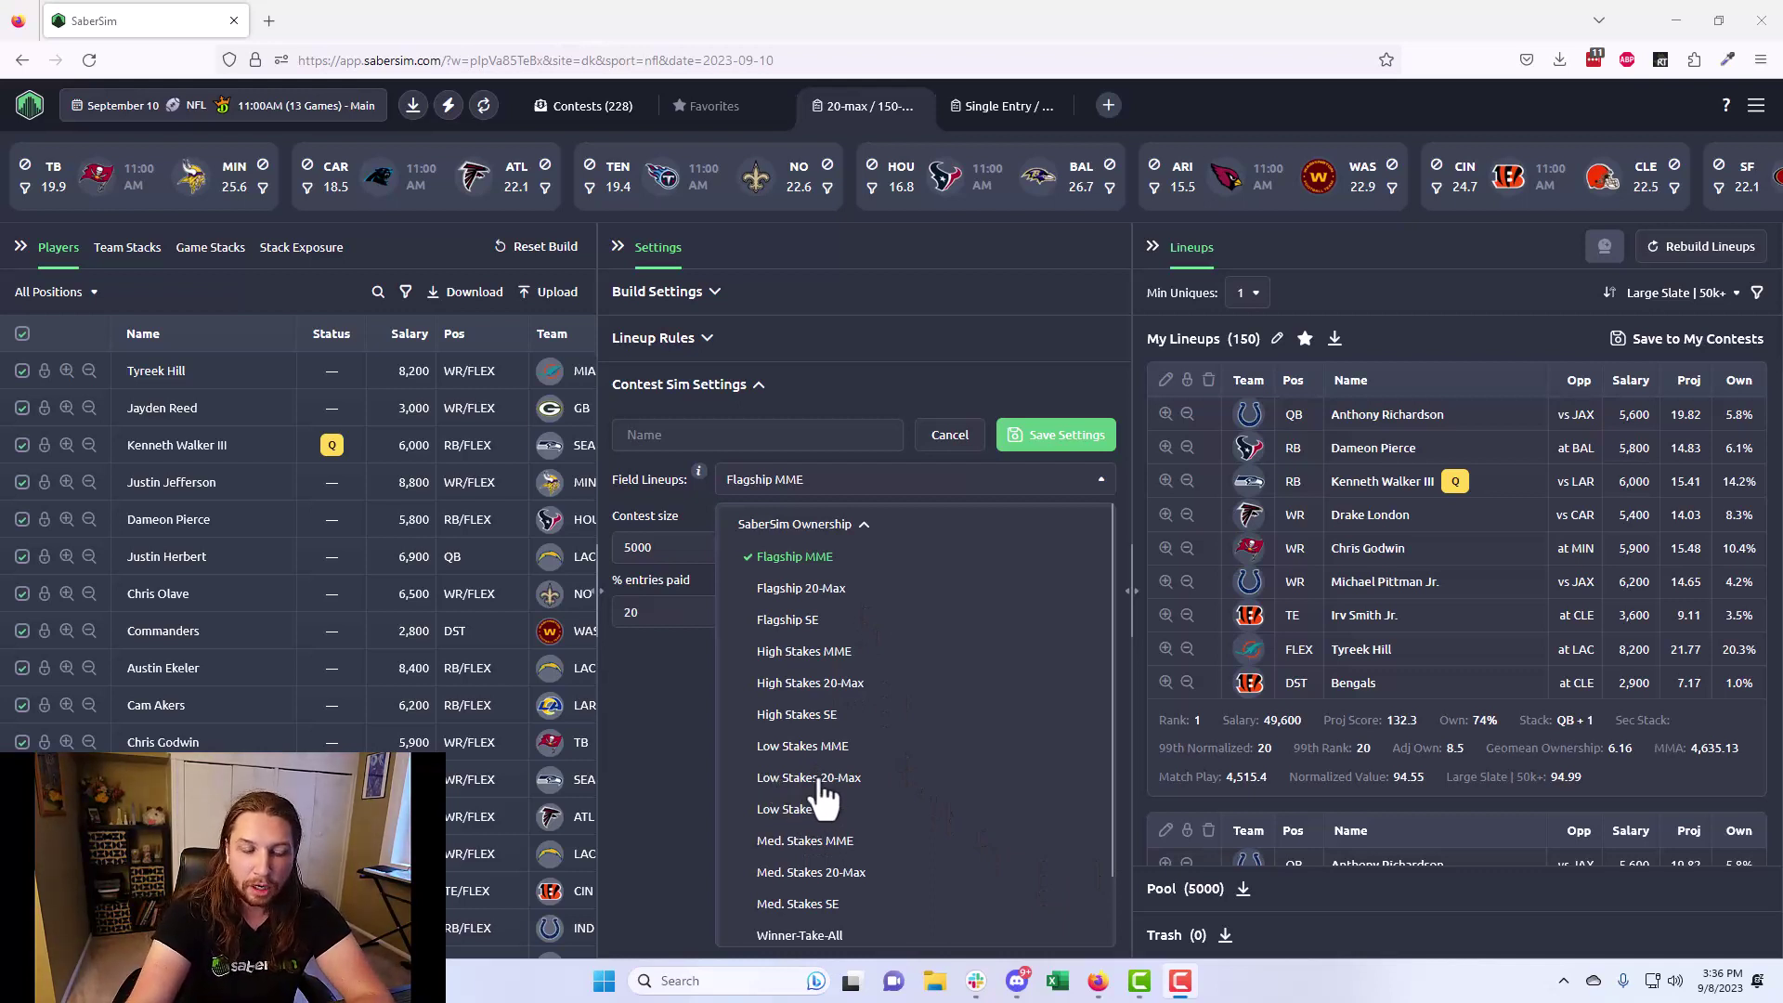
{"action": "left_click", "coordinate": [659, 740]}
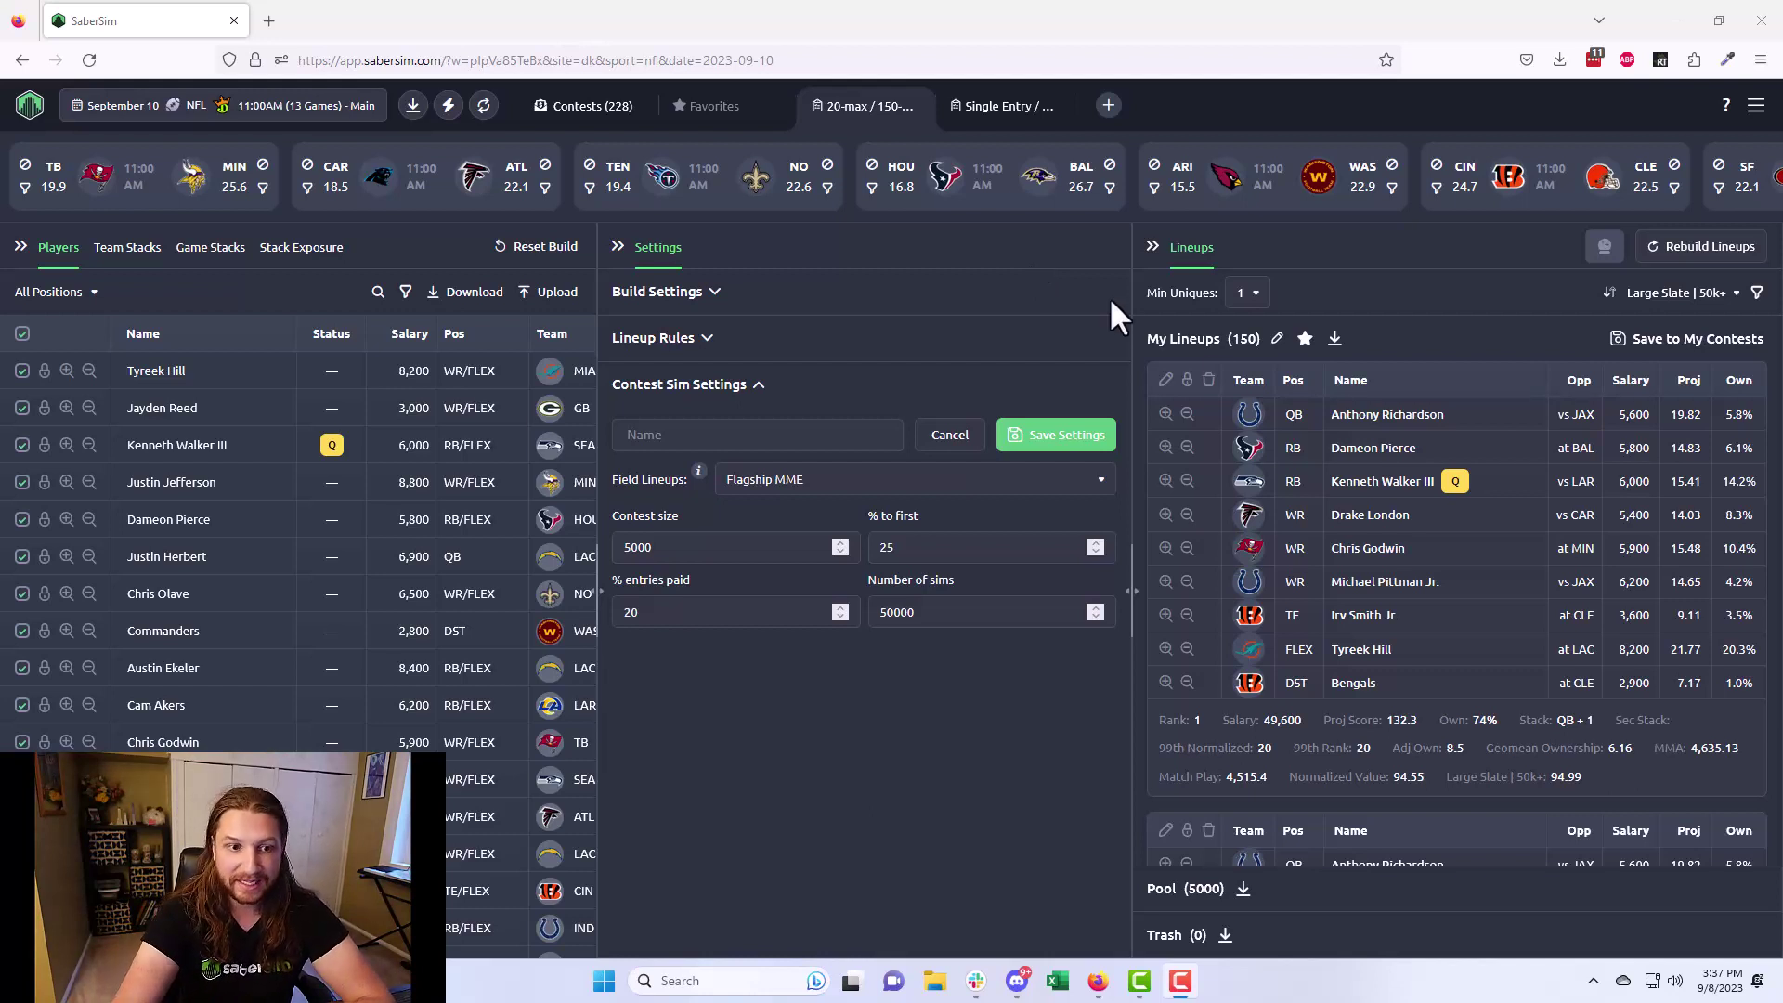
{"action": "left_click", "coordinate": [889, 547]}
{"action": "left_click", "coordinate": [729, 612]}
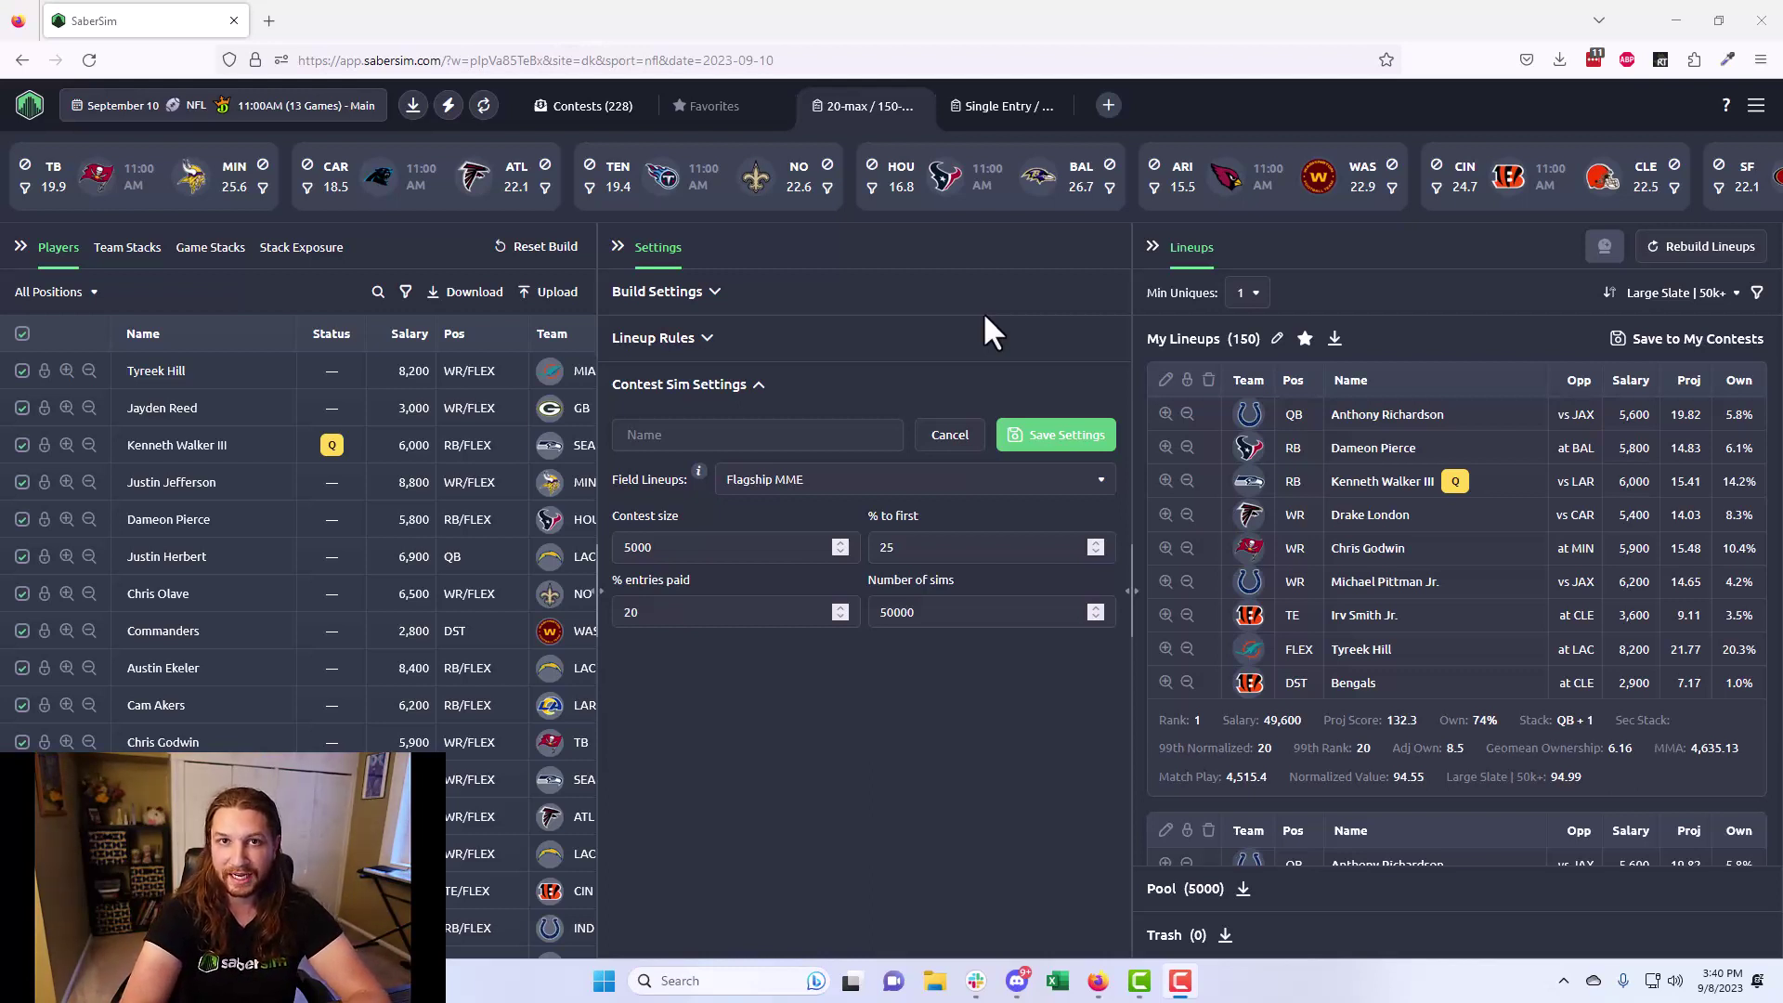
{"action": "left_click", "coordinate": [1682, 295]}
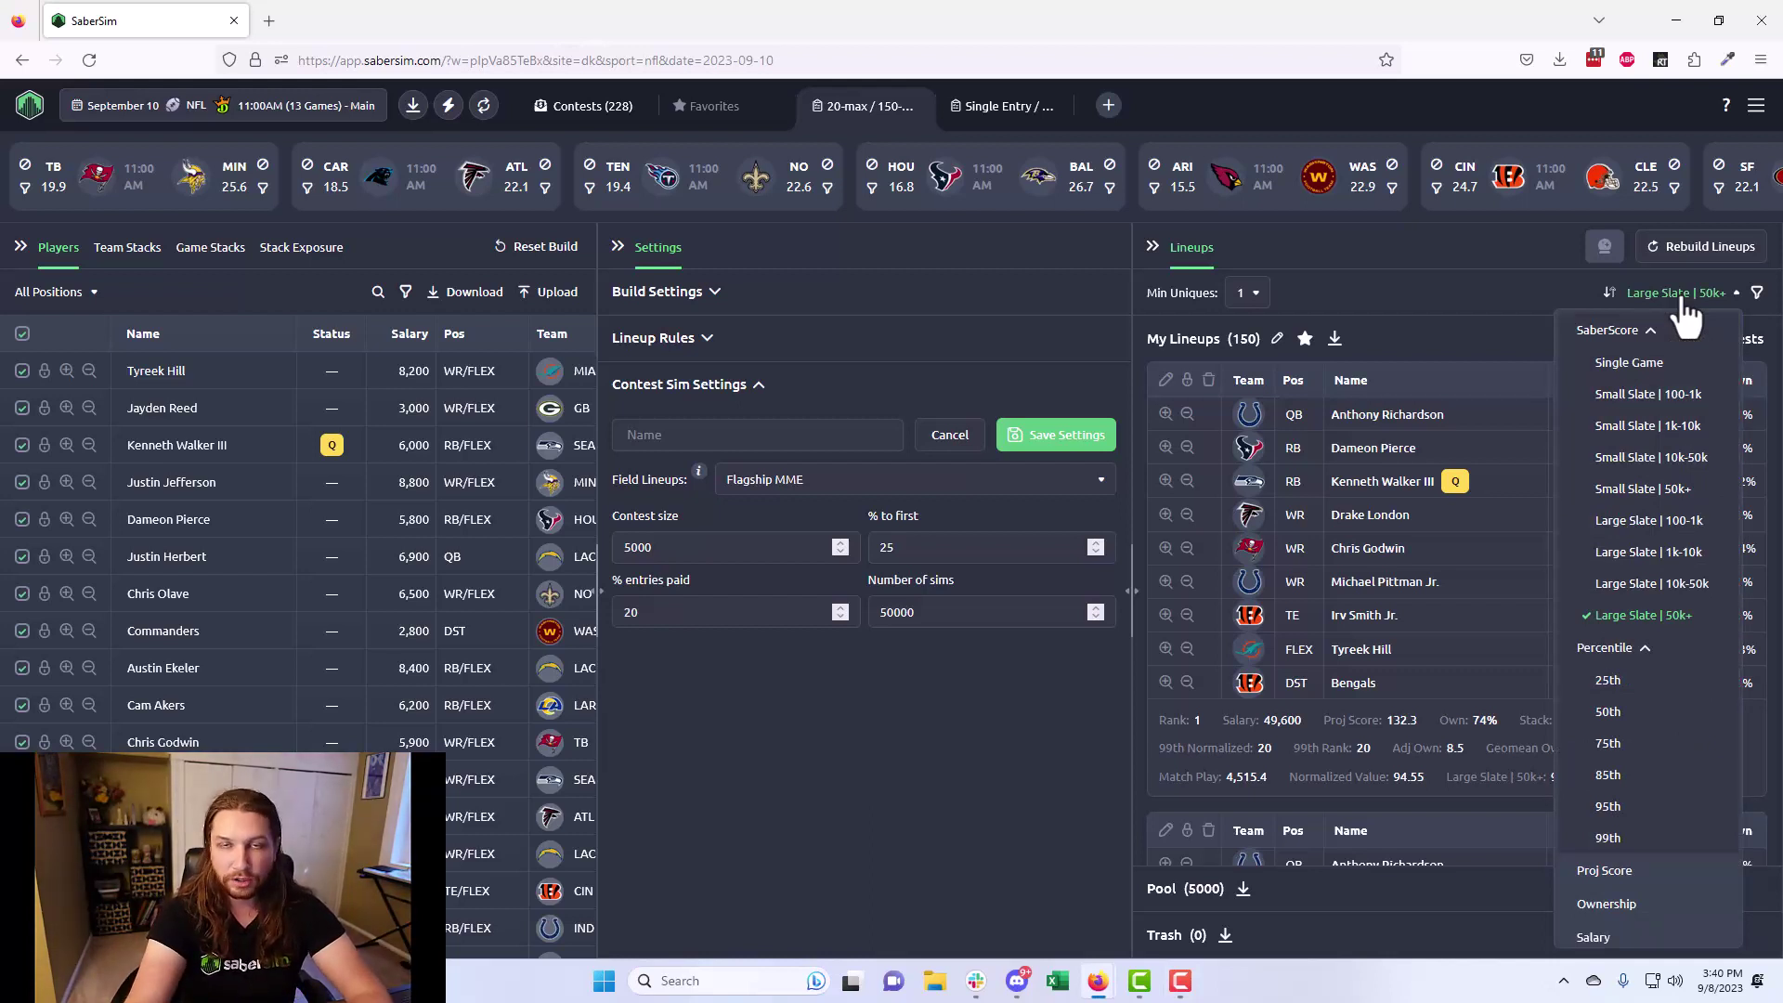
{"action": "left_click", "coordinate": [1530, 260]}
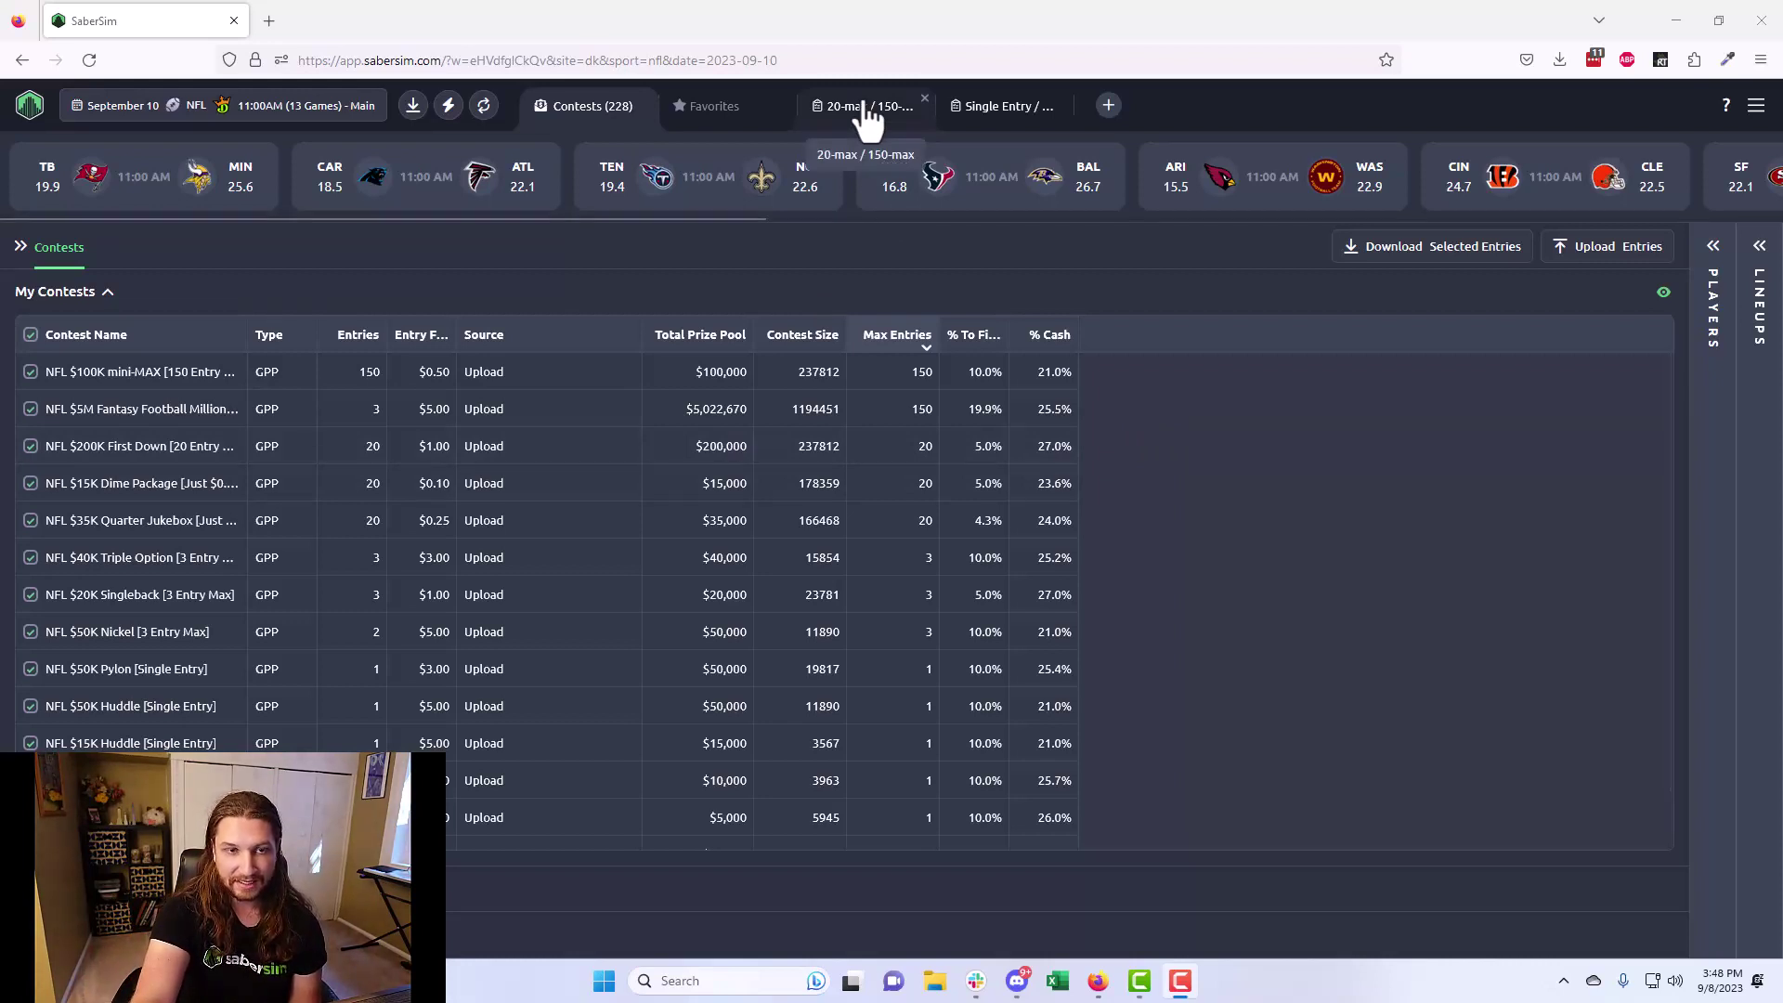
Step: Add contest sims for the NFL $100K mini-MAX and NFL $5M Fantasy Football Millionaire contests, saving their prefilled settings
{"action": "left_click", "coordinate": [987, 108]}
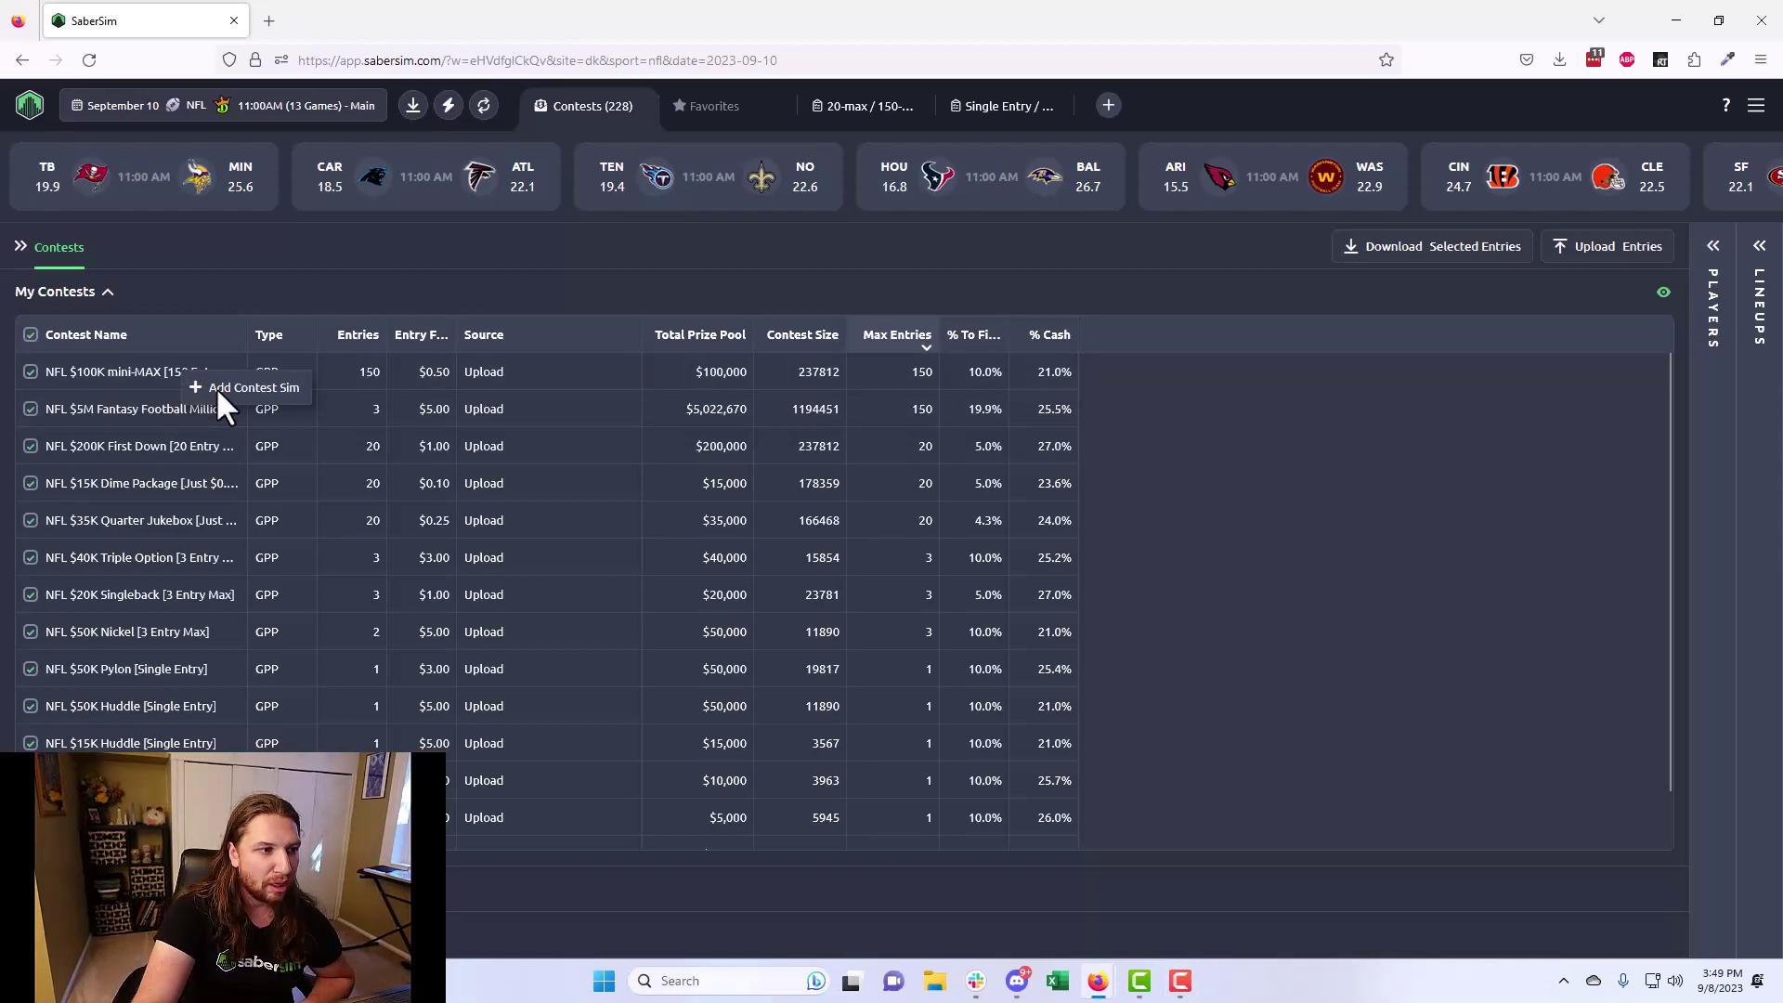
{"action": "left_click", "coordinate": [218, 390]}
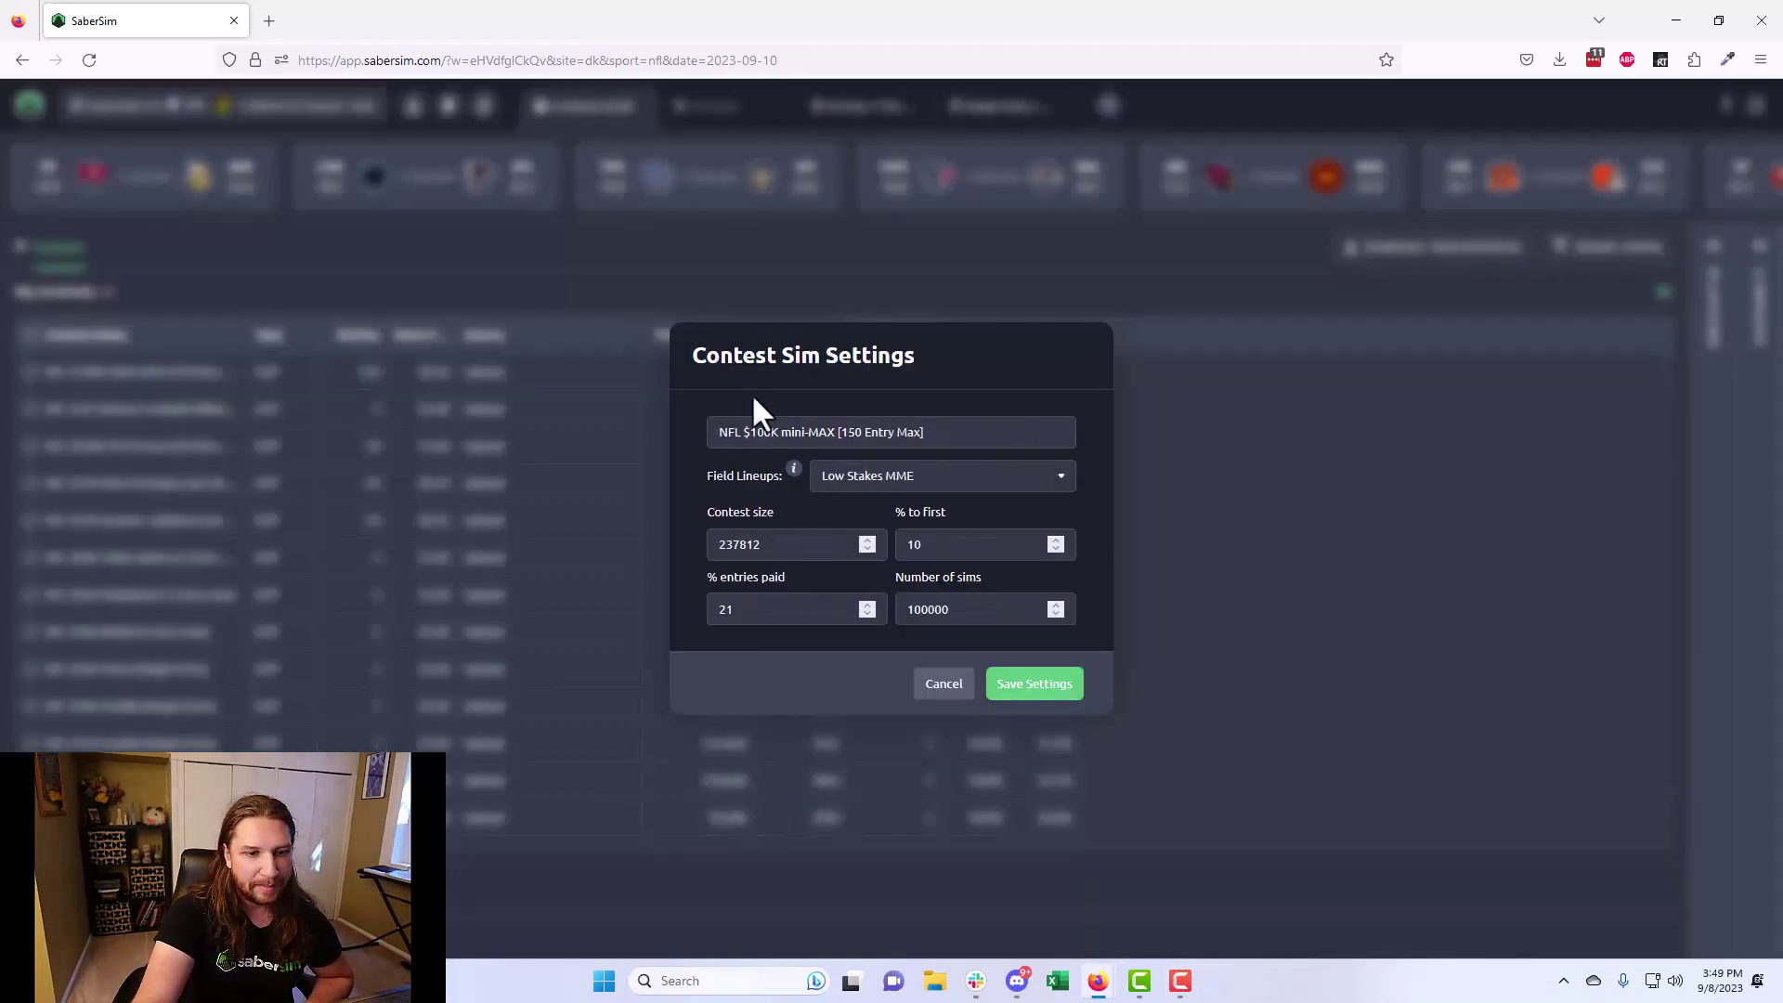
{"action": "left_click", "coordinate": [1052, 692]}
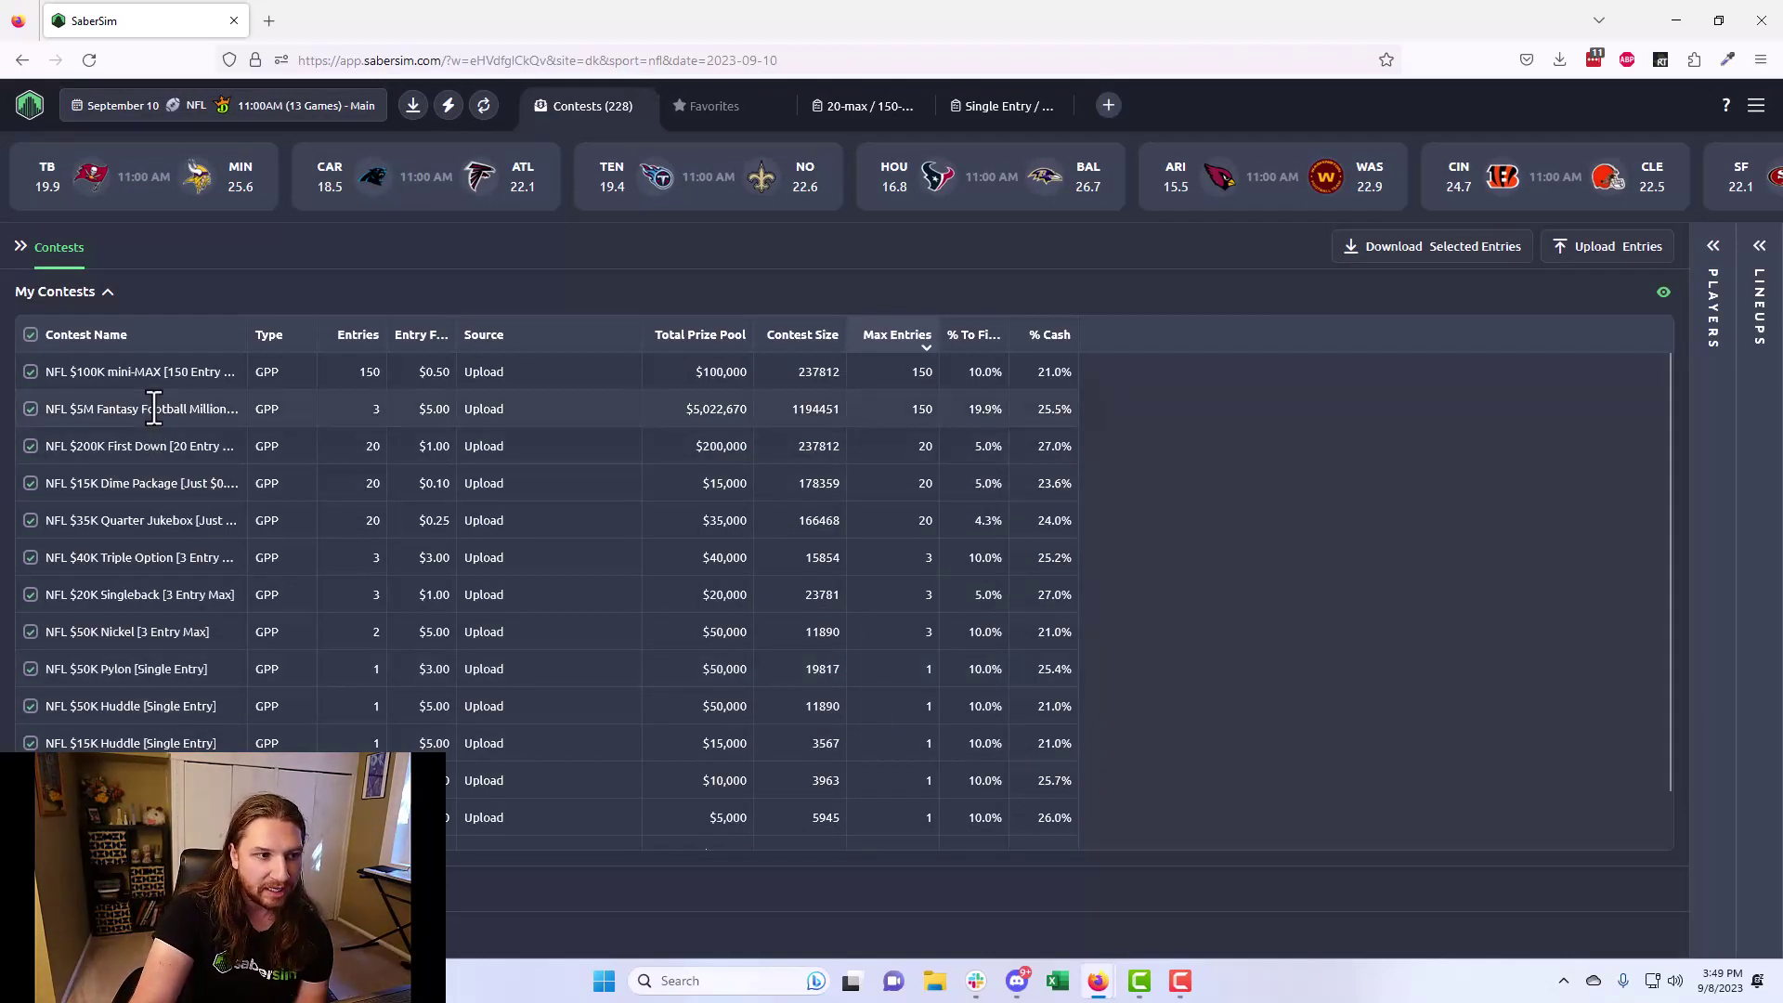
{"action": "left_click", "coordinate": [192, 418]}
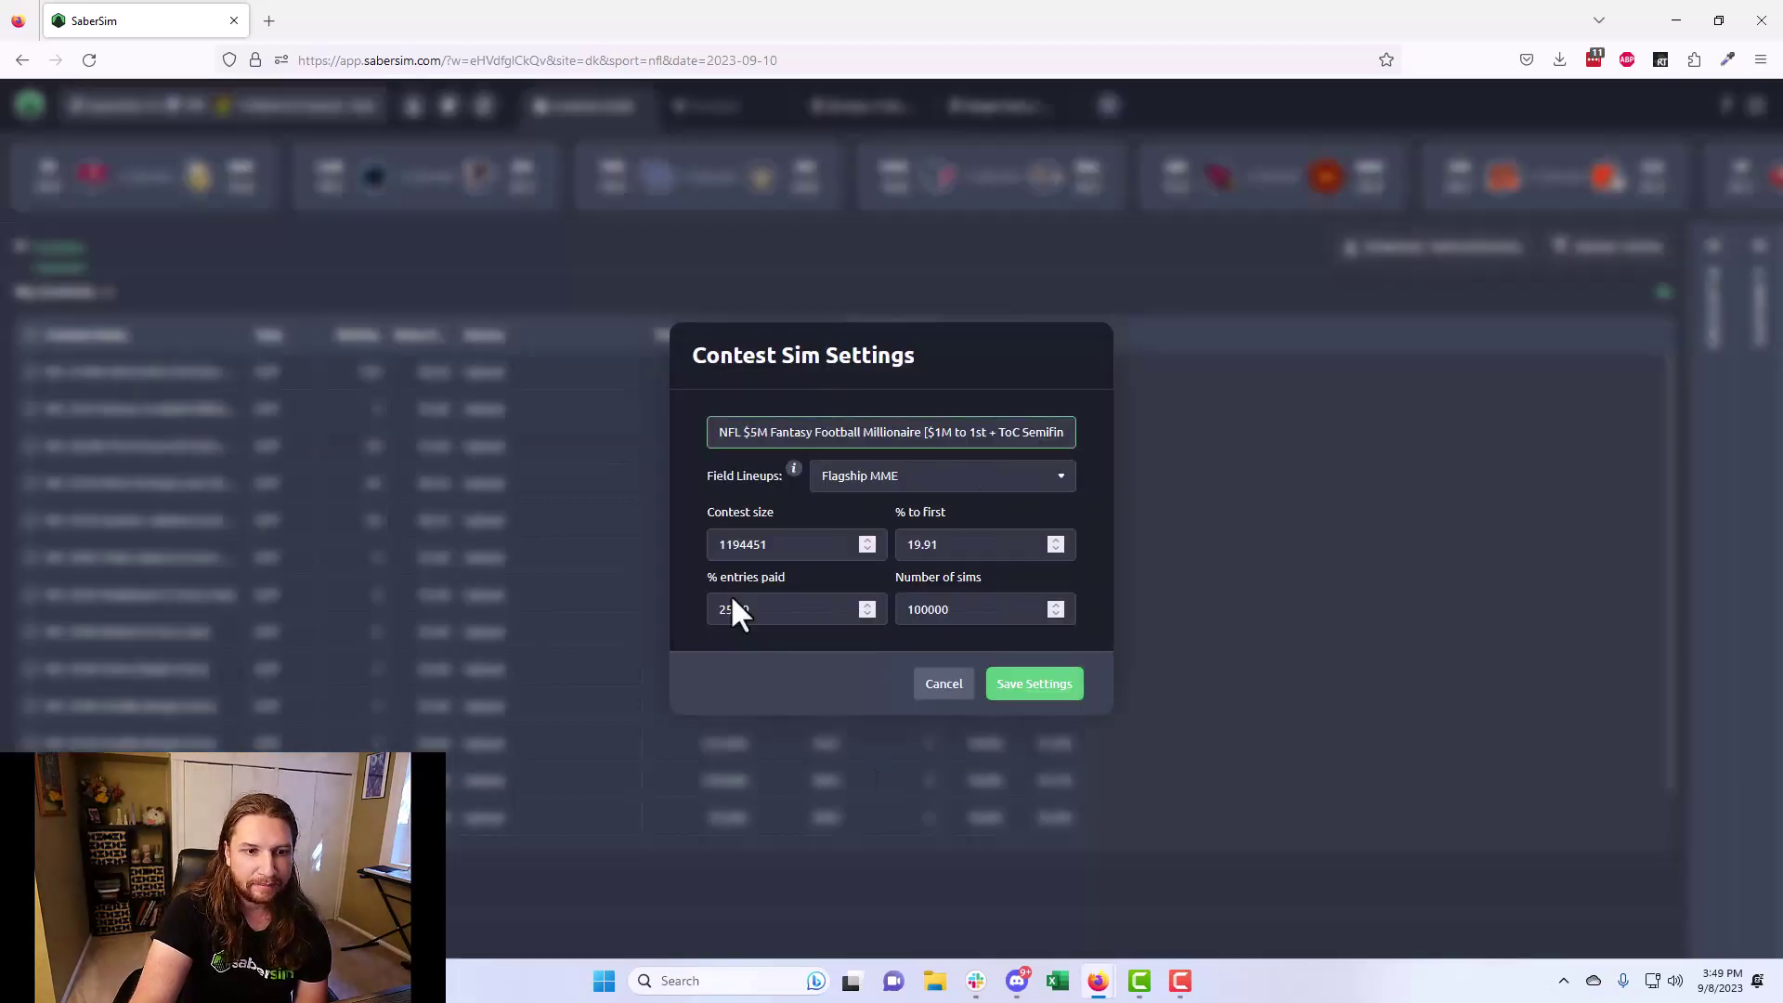
{"action": "left_click", "coordinate": [1029, 685]}
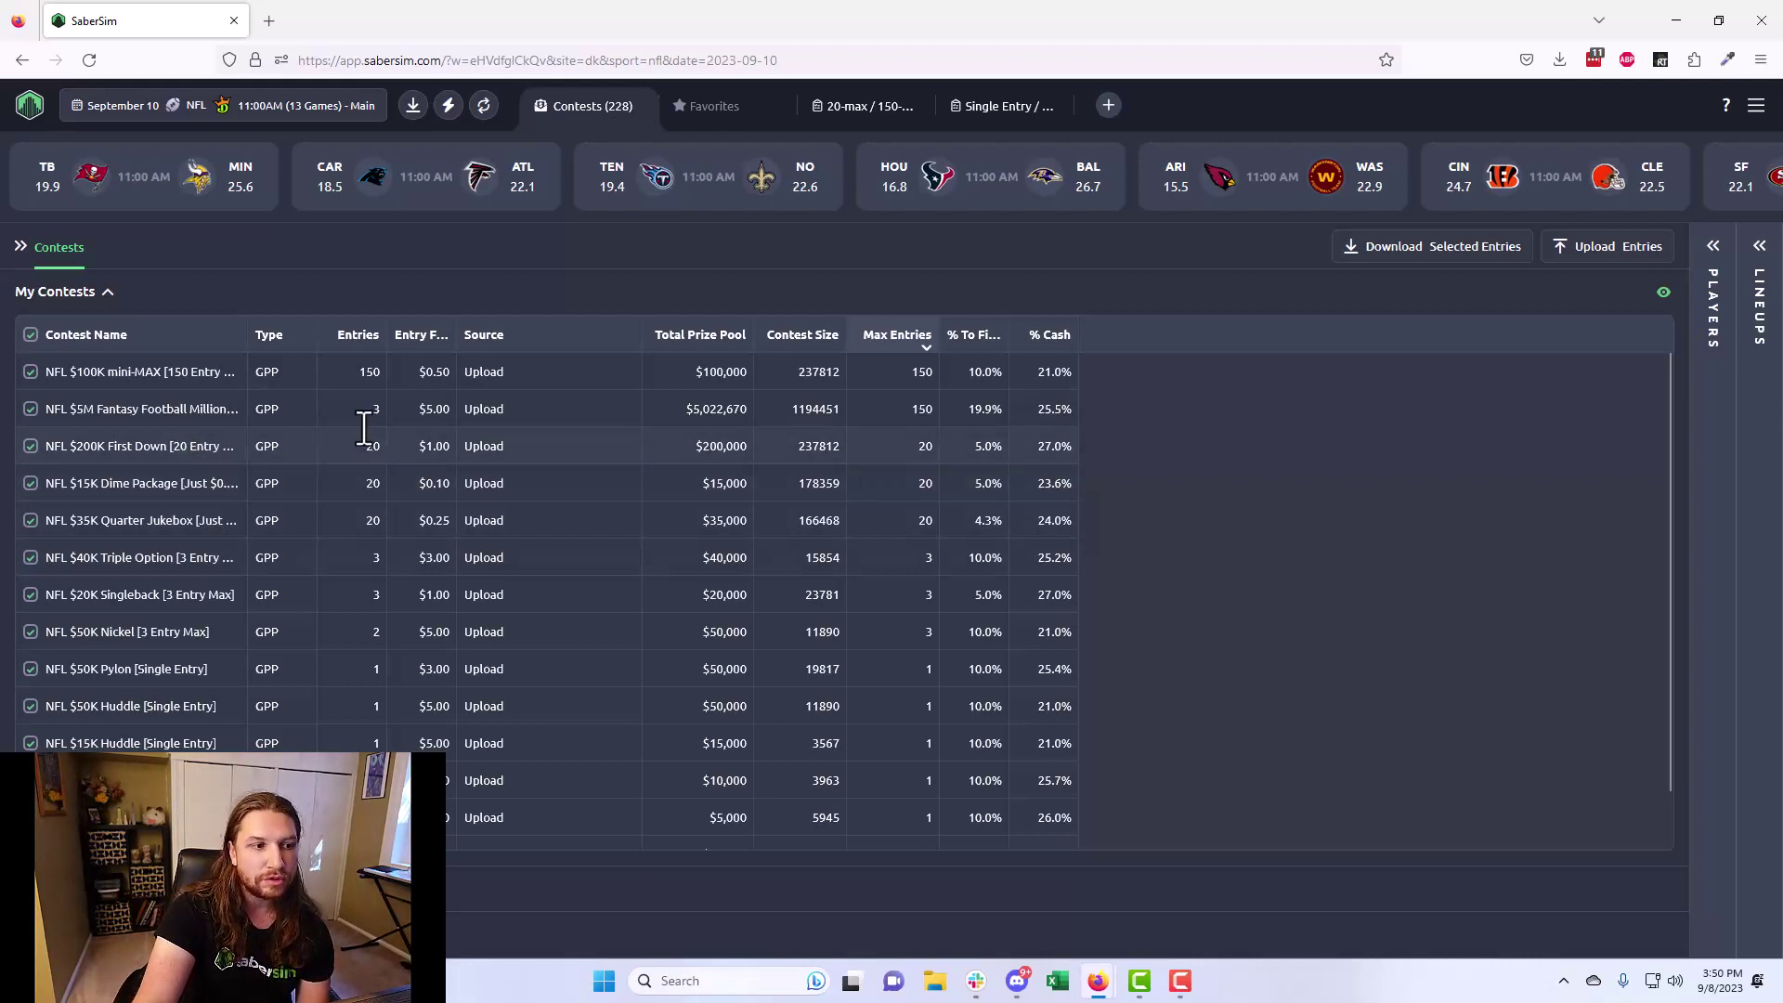
Step: Add contest sims for the NFL $200K First Down and NFL $50K Huddle contests, saving their prefilled settings
{"action": "right_click", "coordinate": [179, 441]}
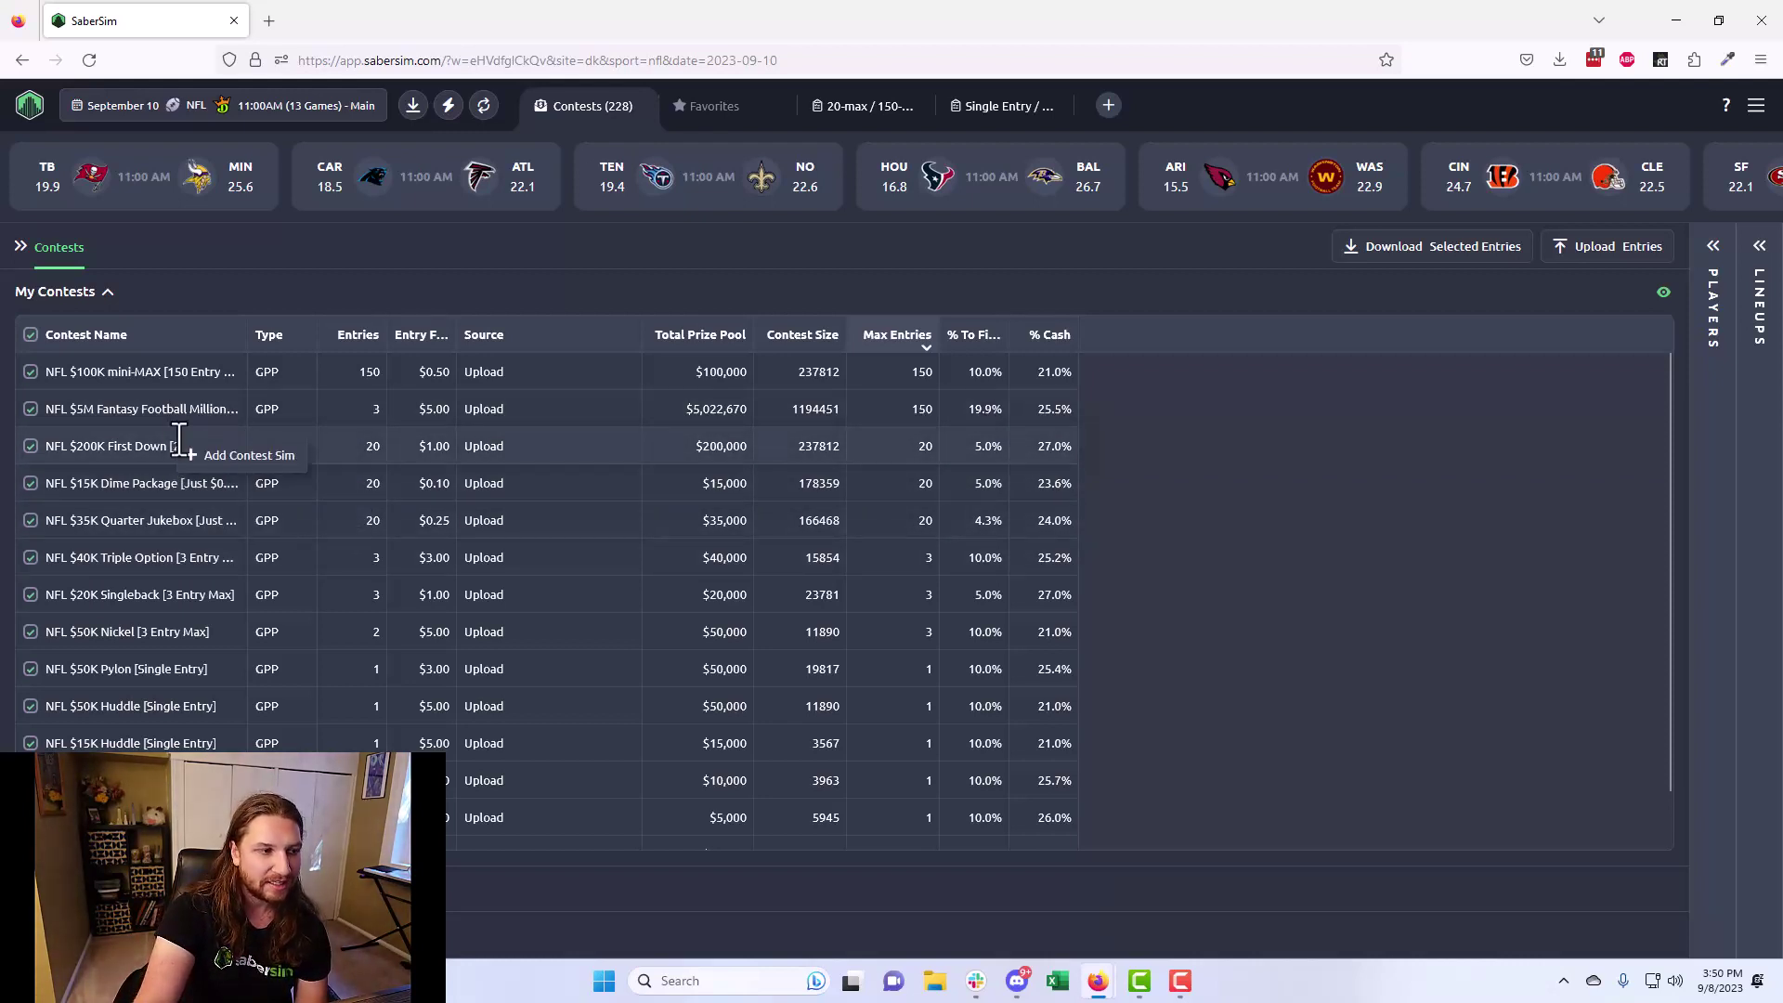
{"action": "left_click", "coordinate": [230, 464]}
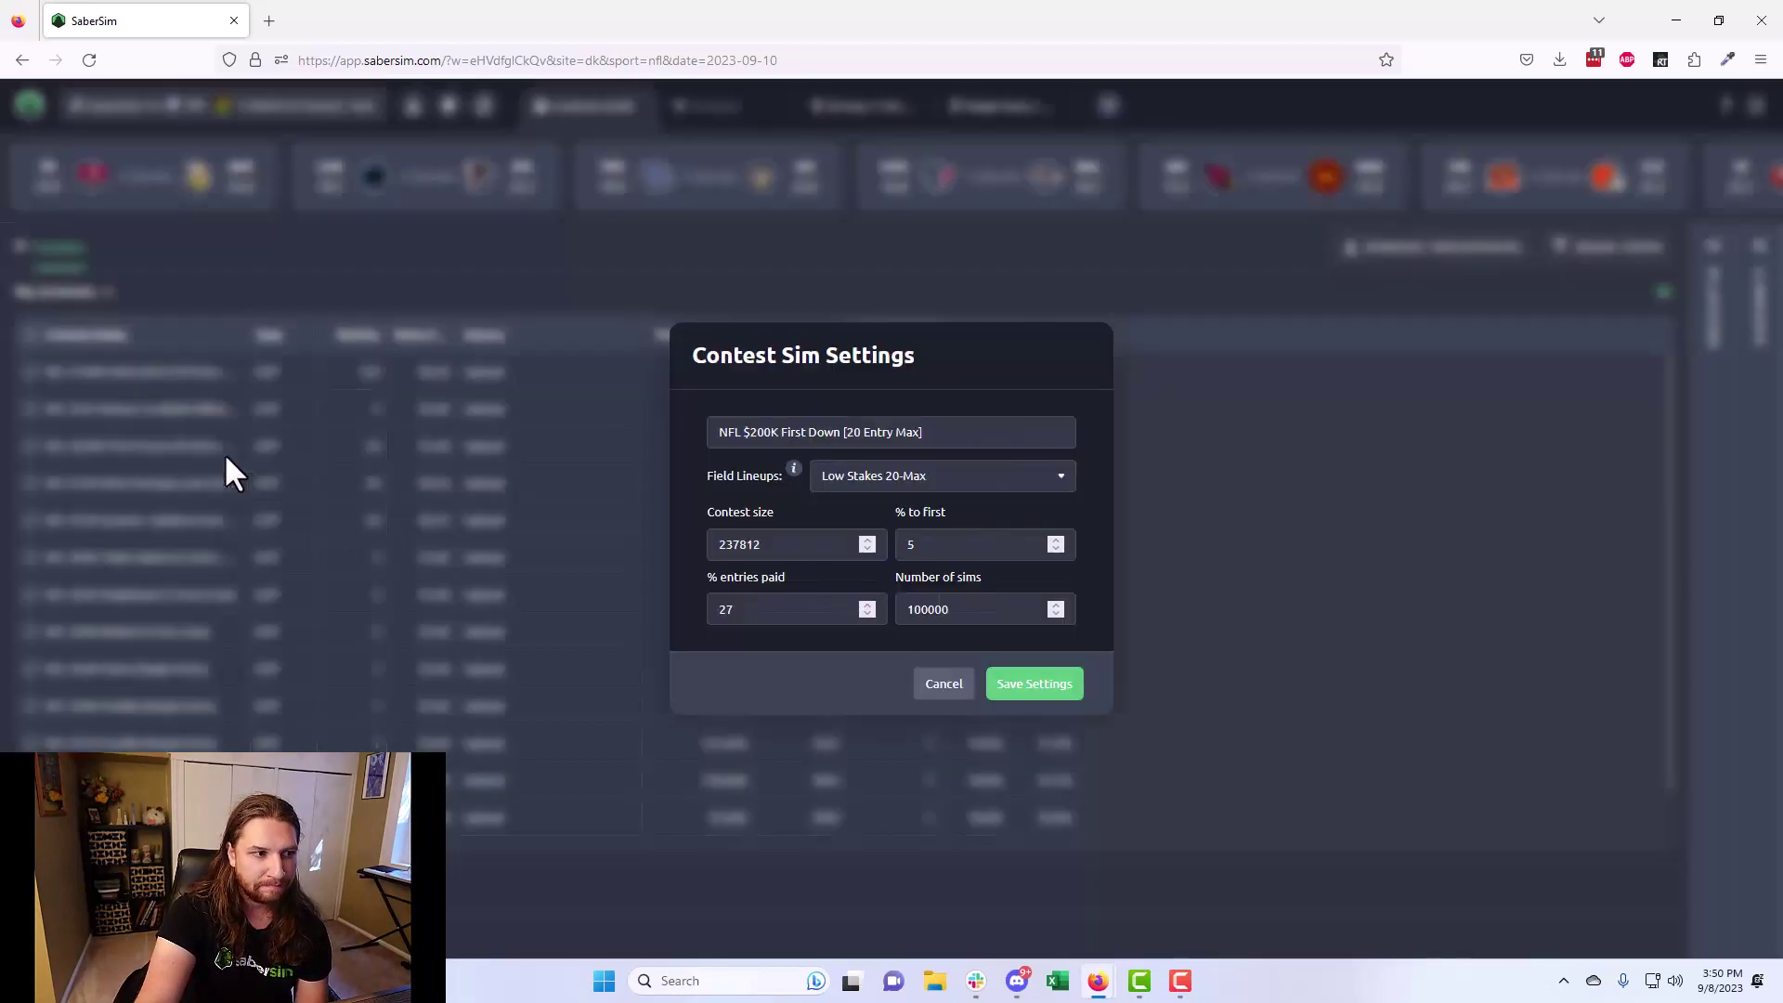
{"action": "left_click", "coordinate": [1035, 689]}
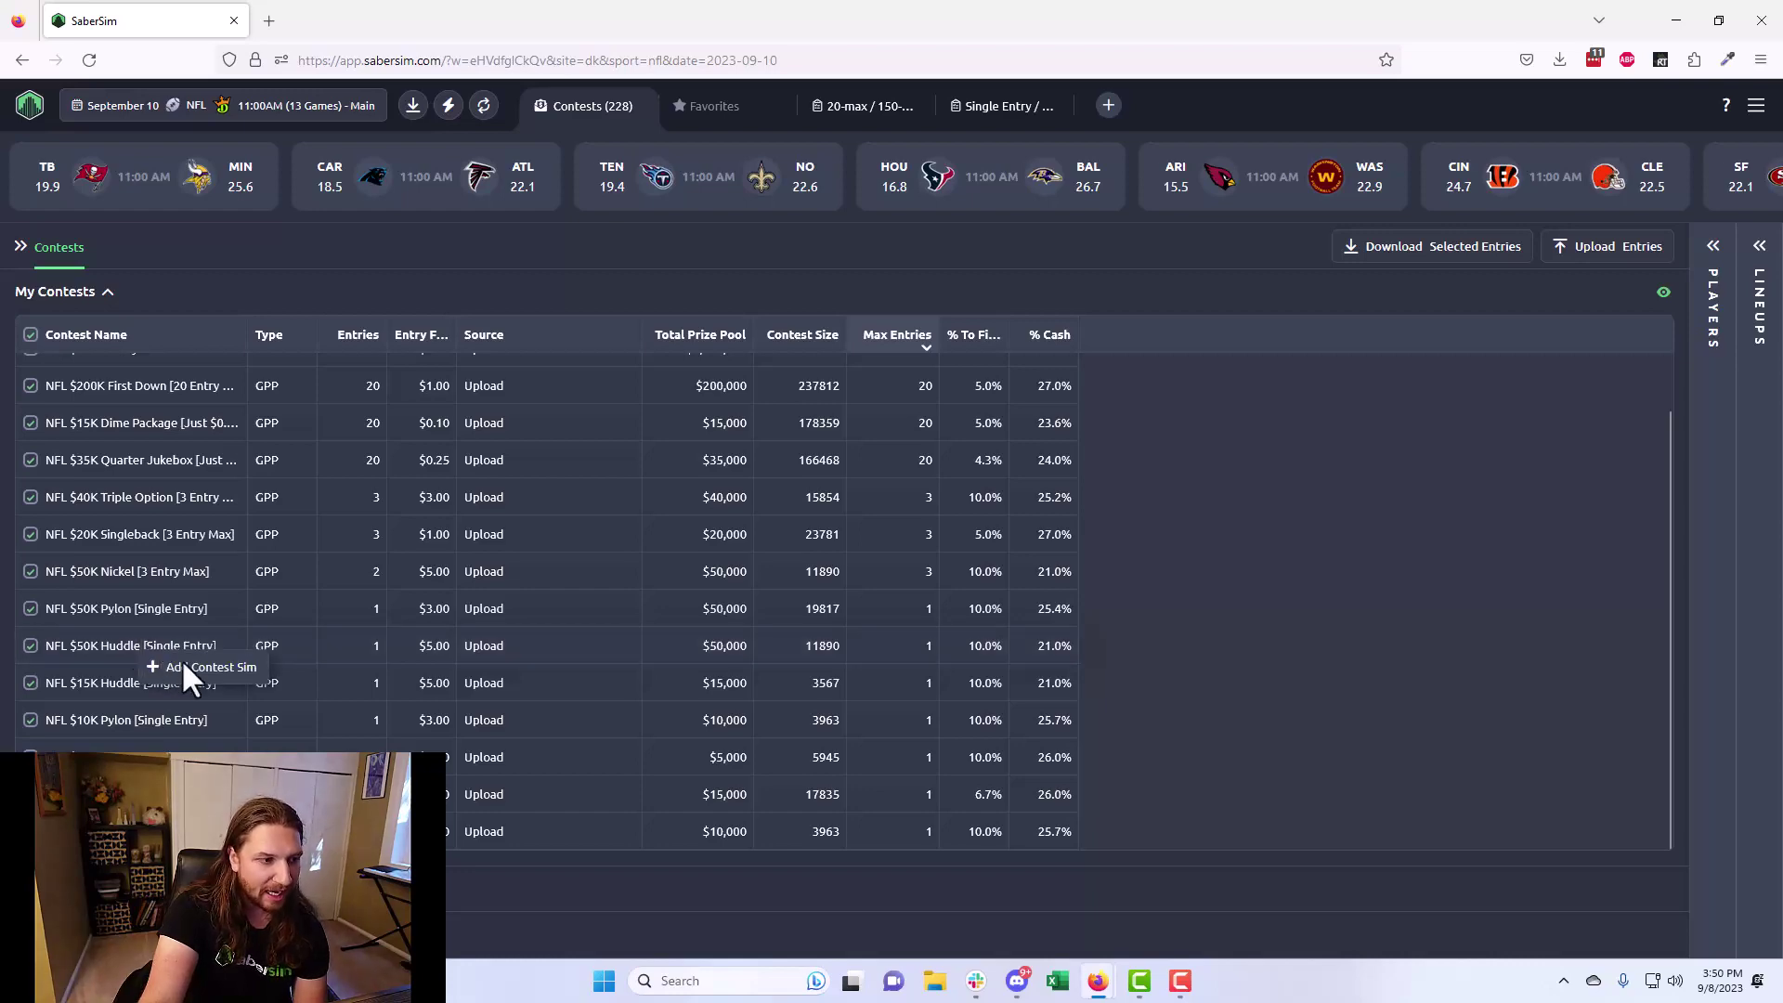
{"action": "left_click", "coordinate": [181, 659]}
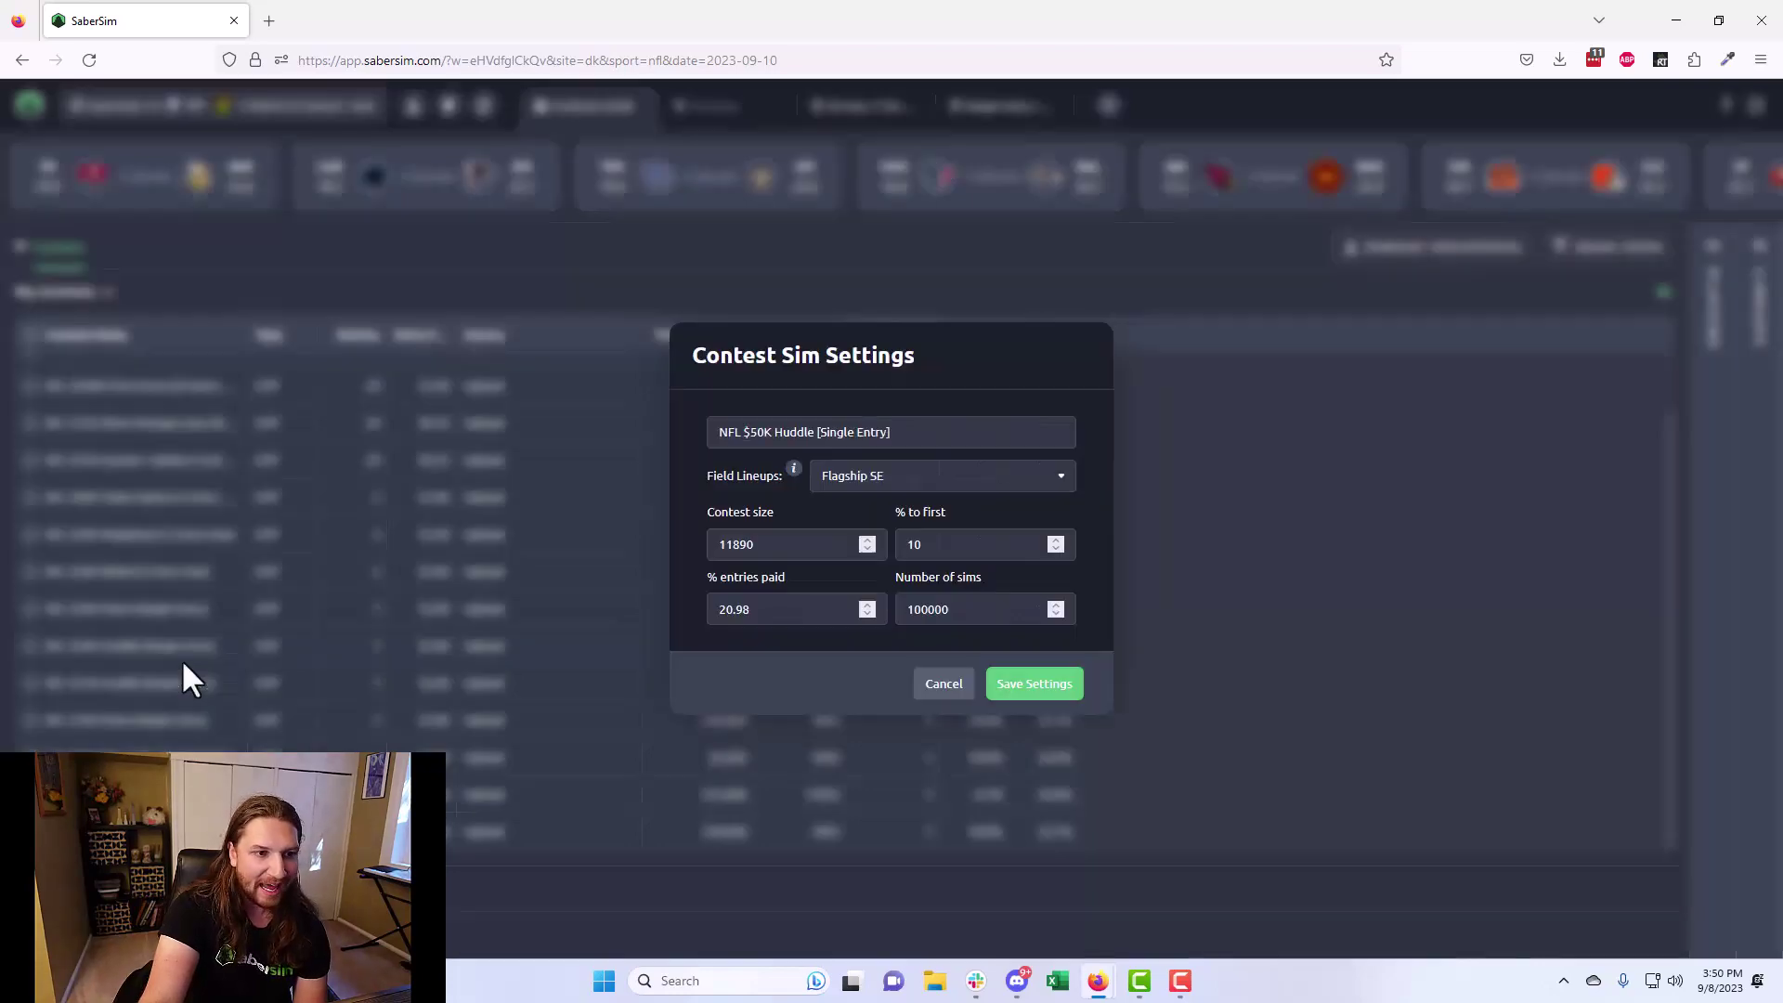
{"action": "left_click", "coordinate": [1037, 685]}
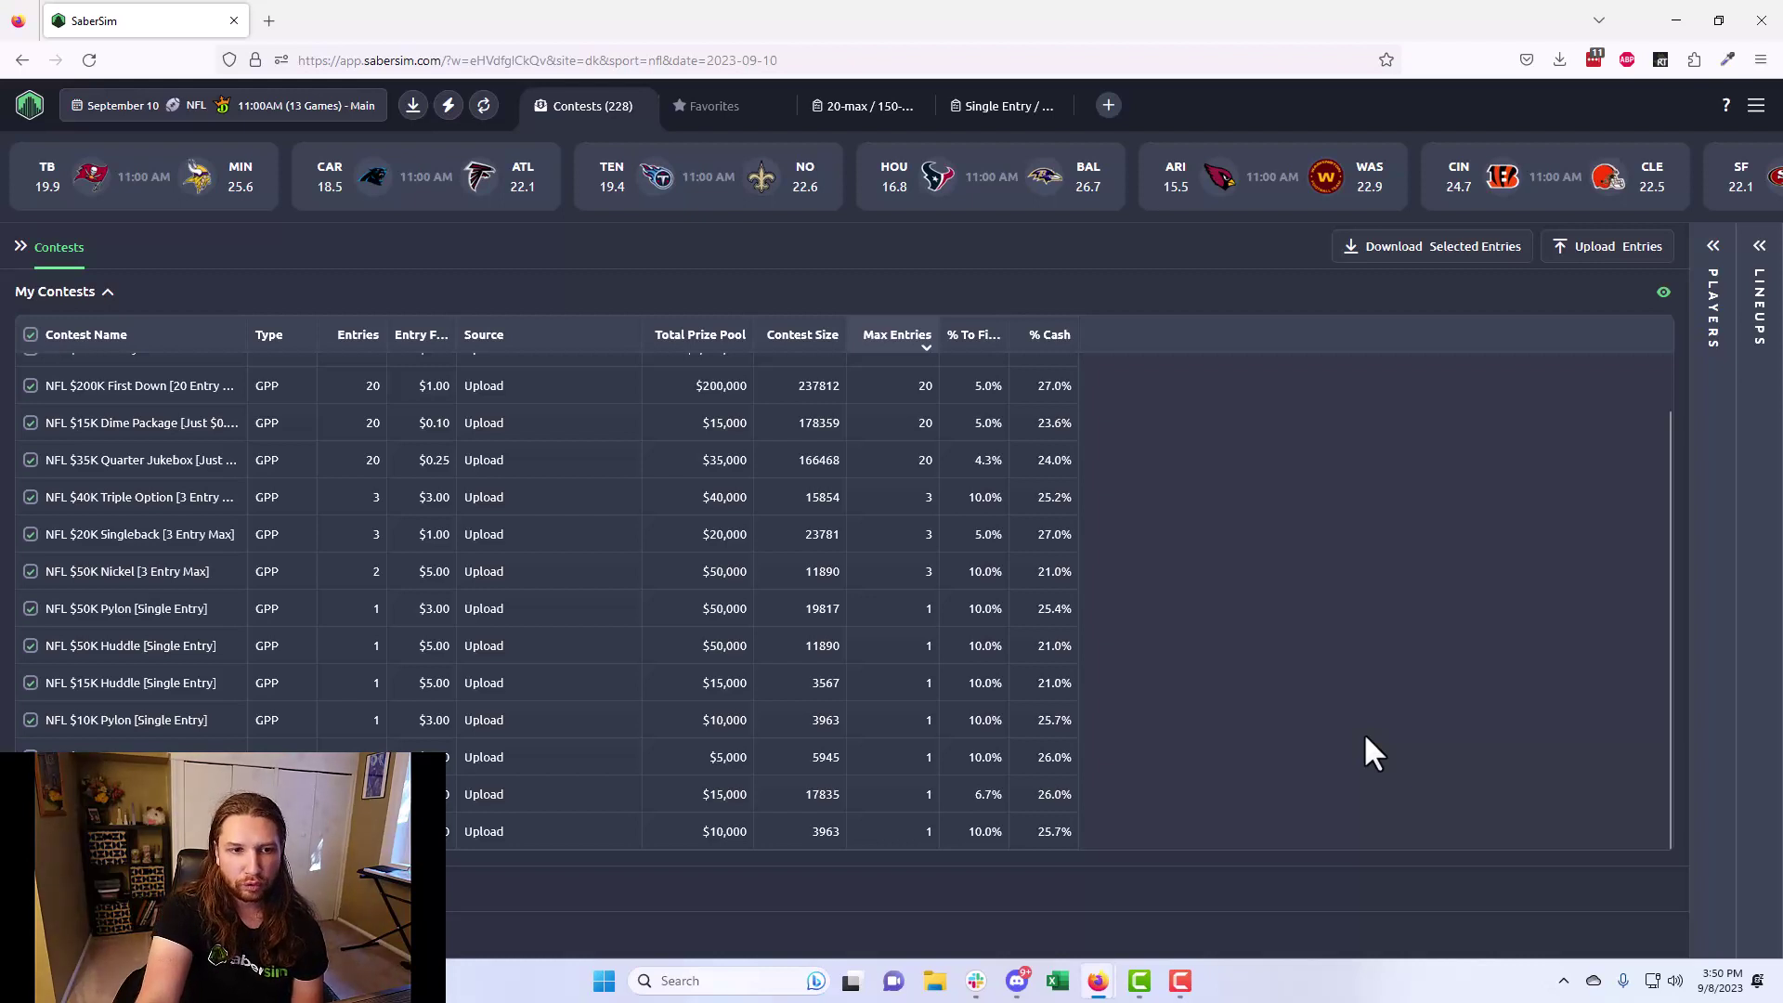
Step: In the 20-max / 150-max build, enable the $100K mini-MAX, $5M Fantasy Football Millionaire and $200K First Down sims and run them
{"action": "scroll", "coordinate": [1365, 738], "scroll_direction": "up", "scroll_amount": 2}
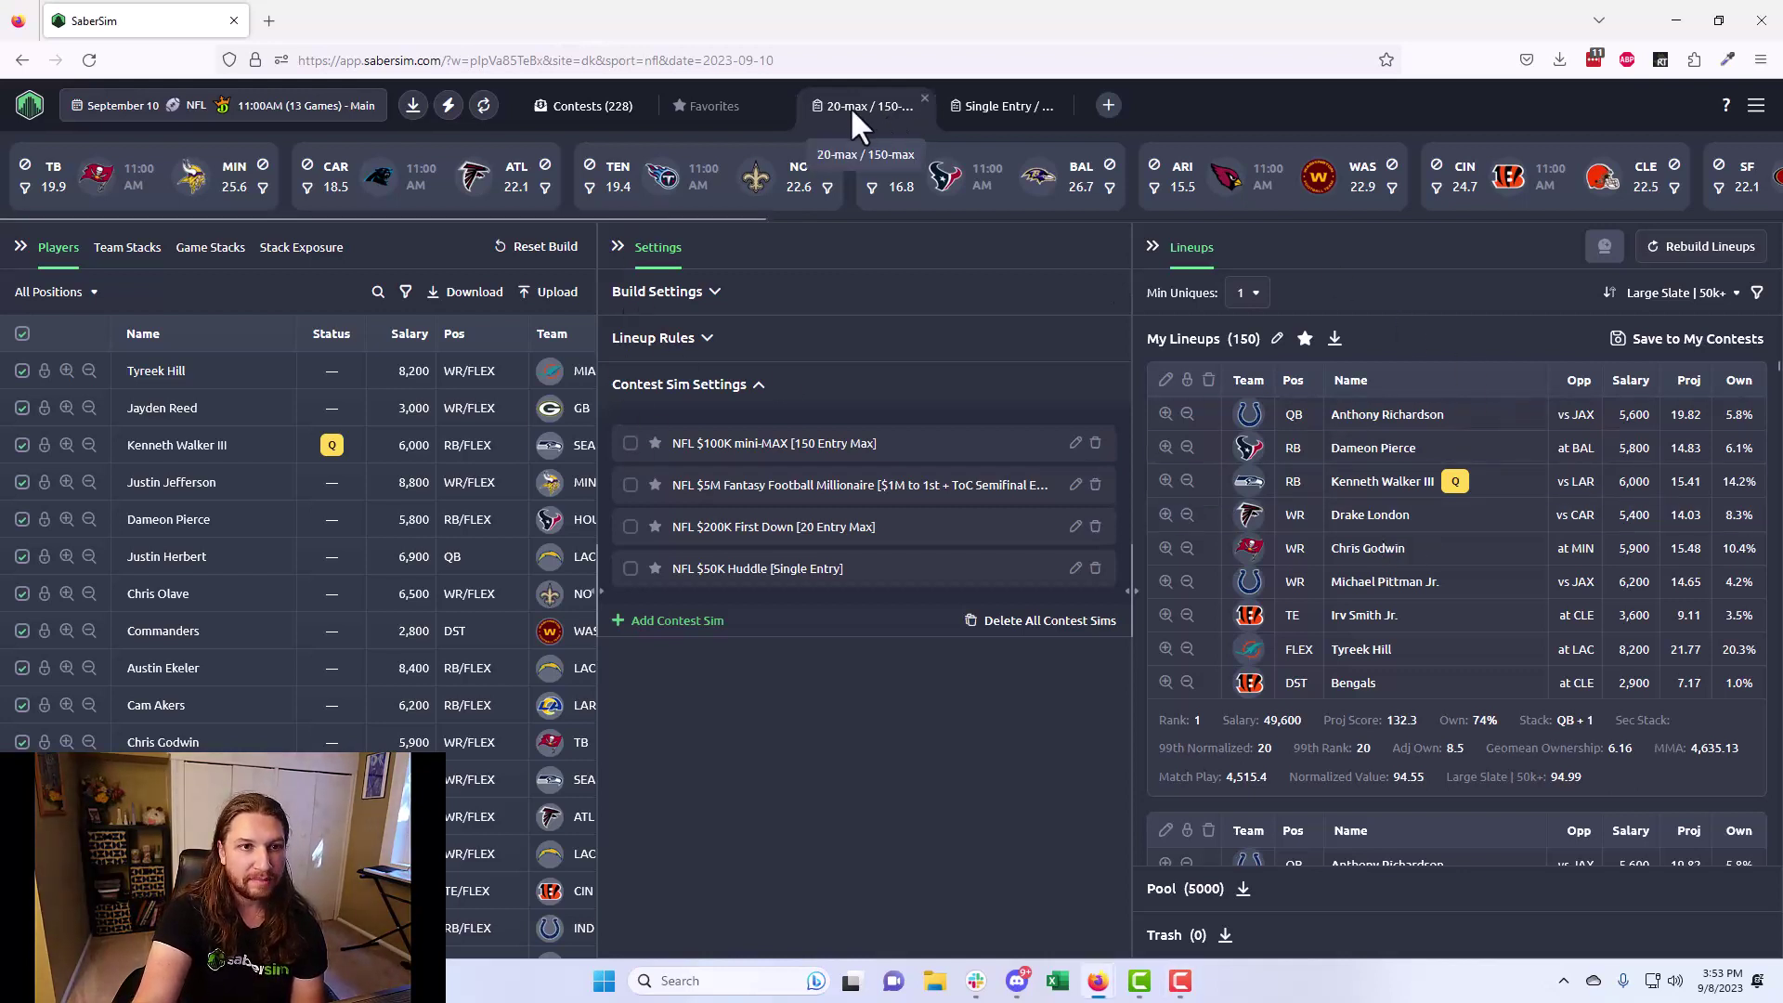
{"action": "left_click", "coordinate": [630, 444]}
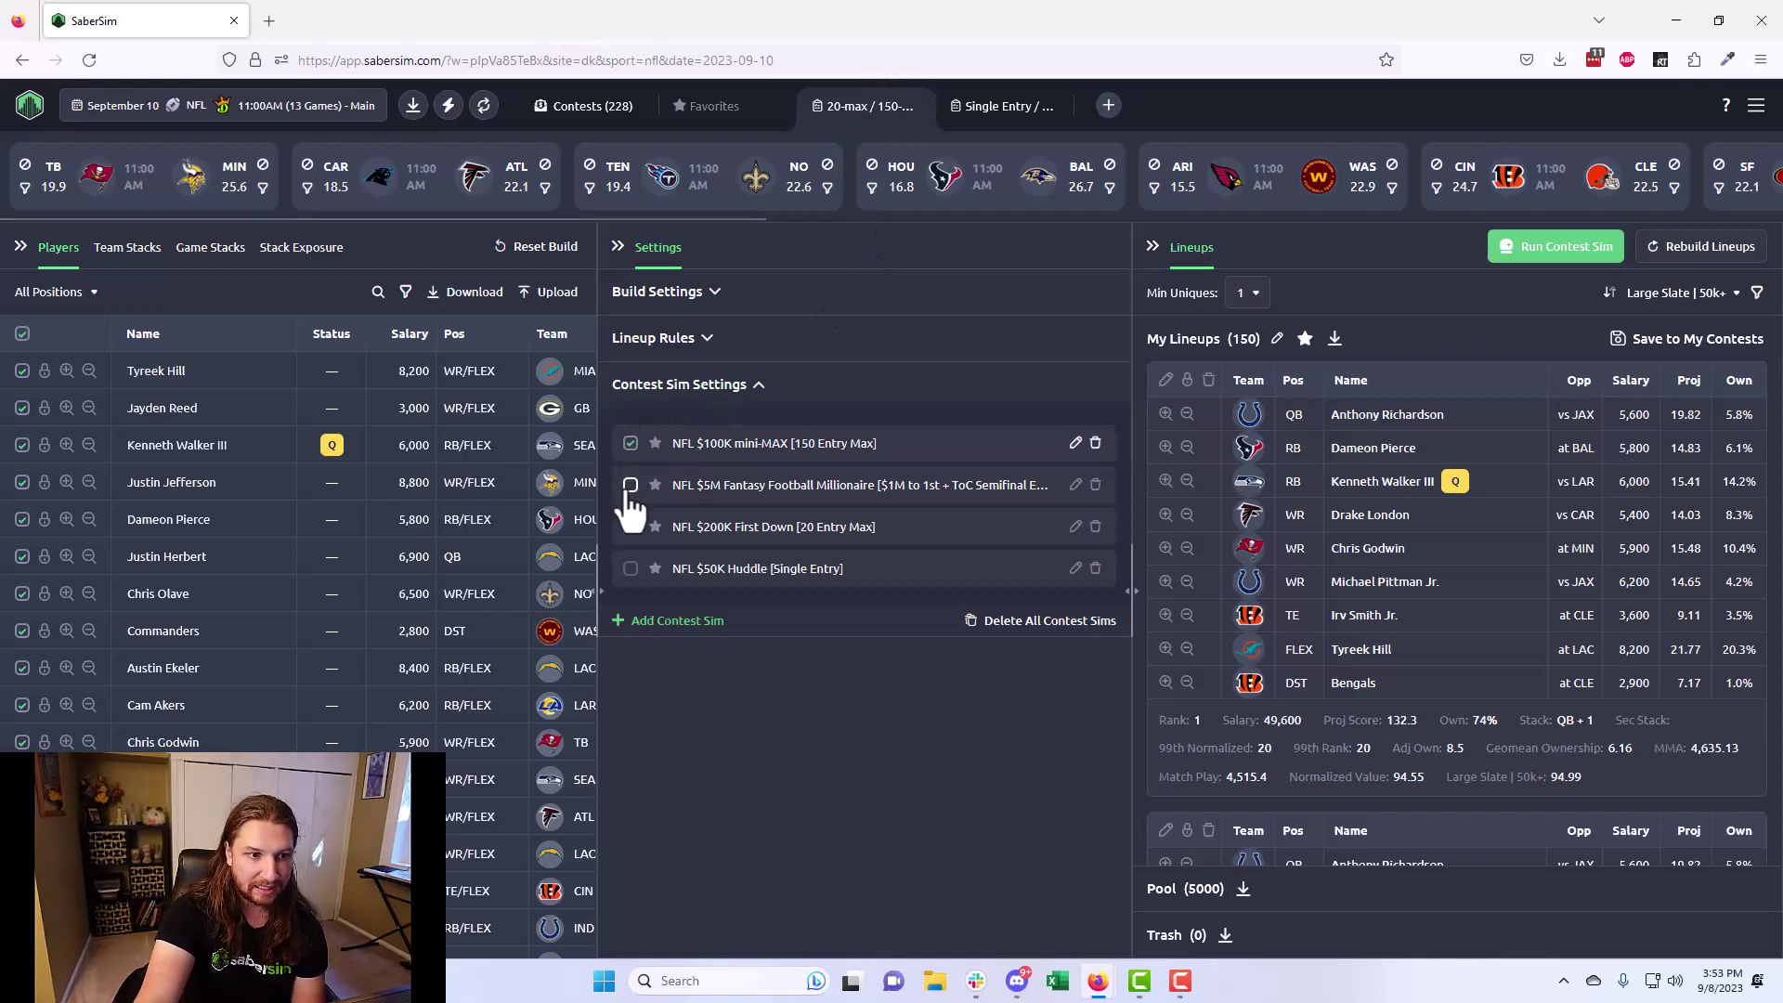
{"action": "left_click", "coordinate": [631, 485]}
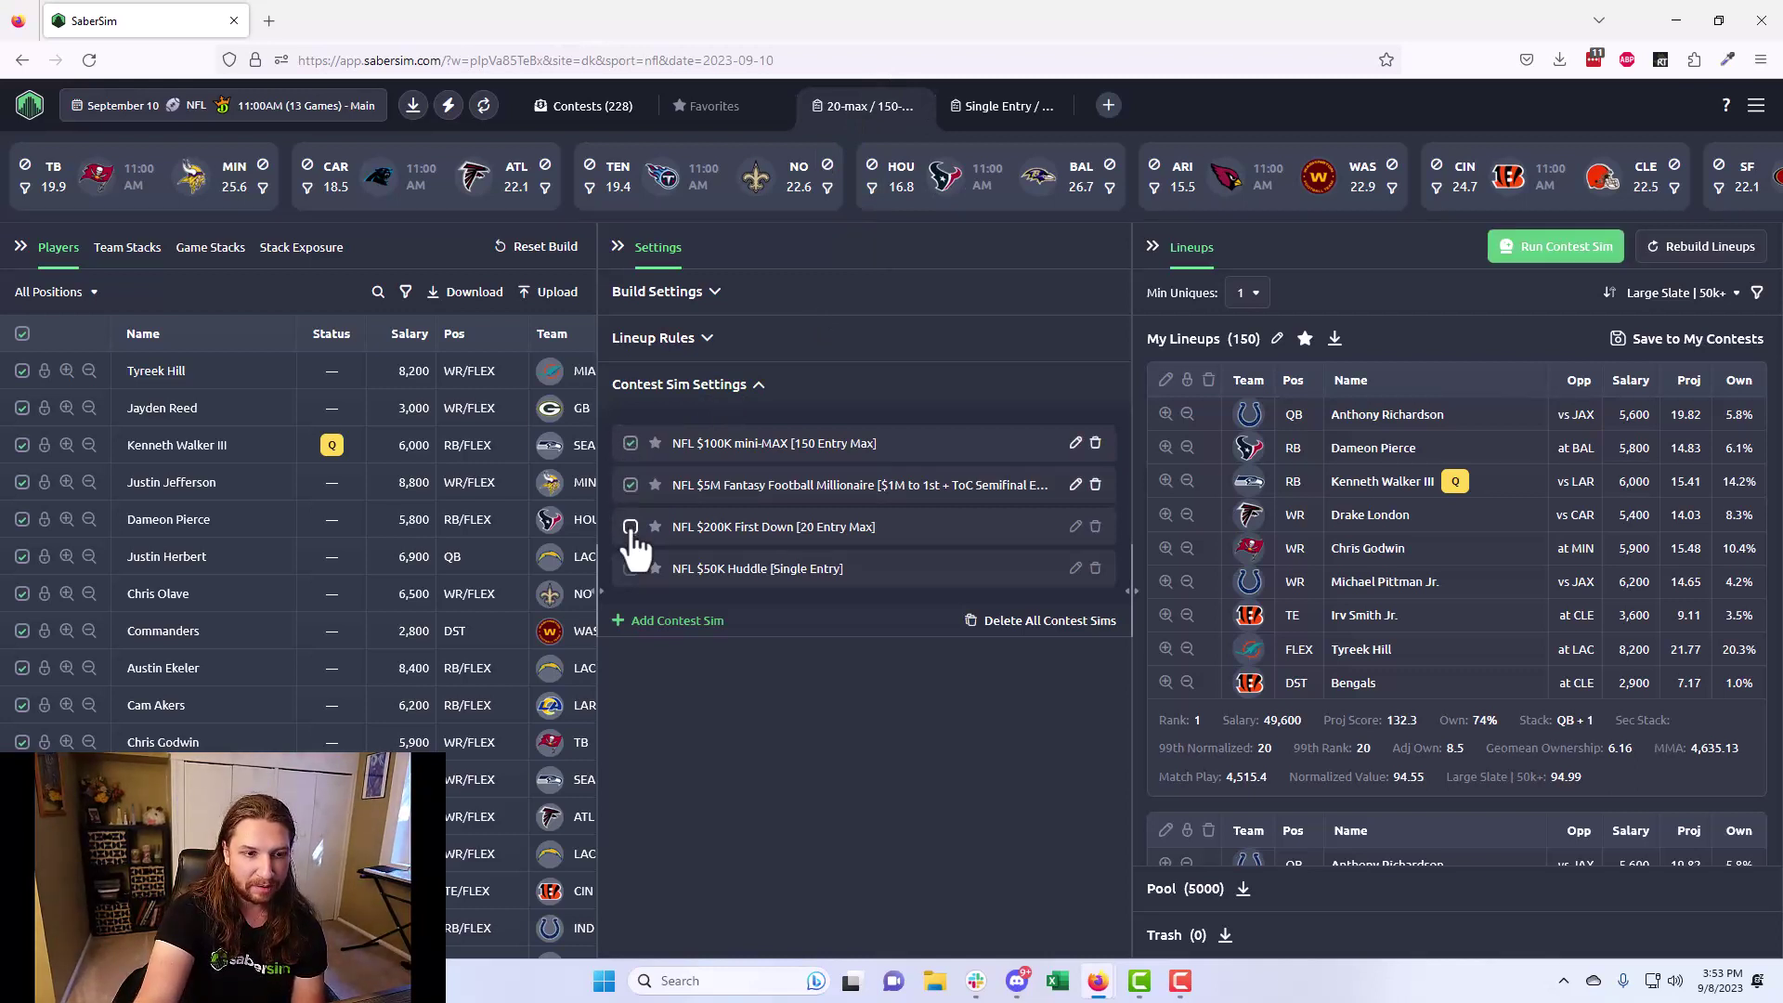
{"action": "left_click", "coordinate": [630, 528]}
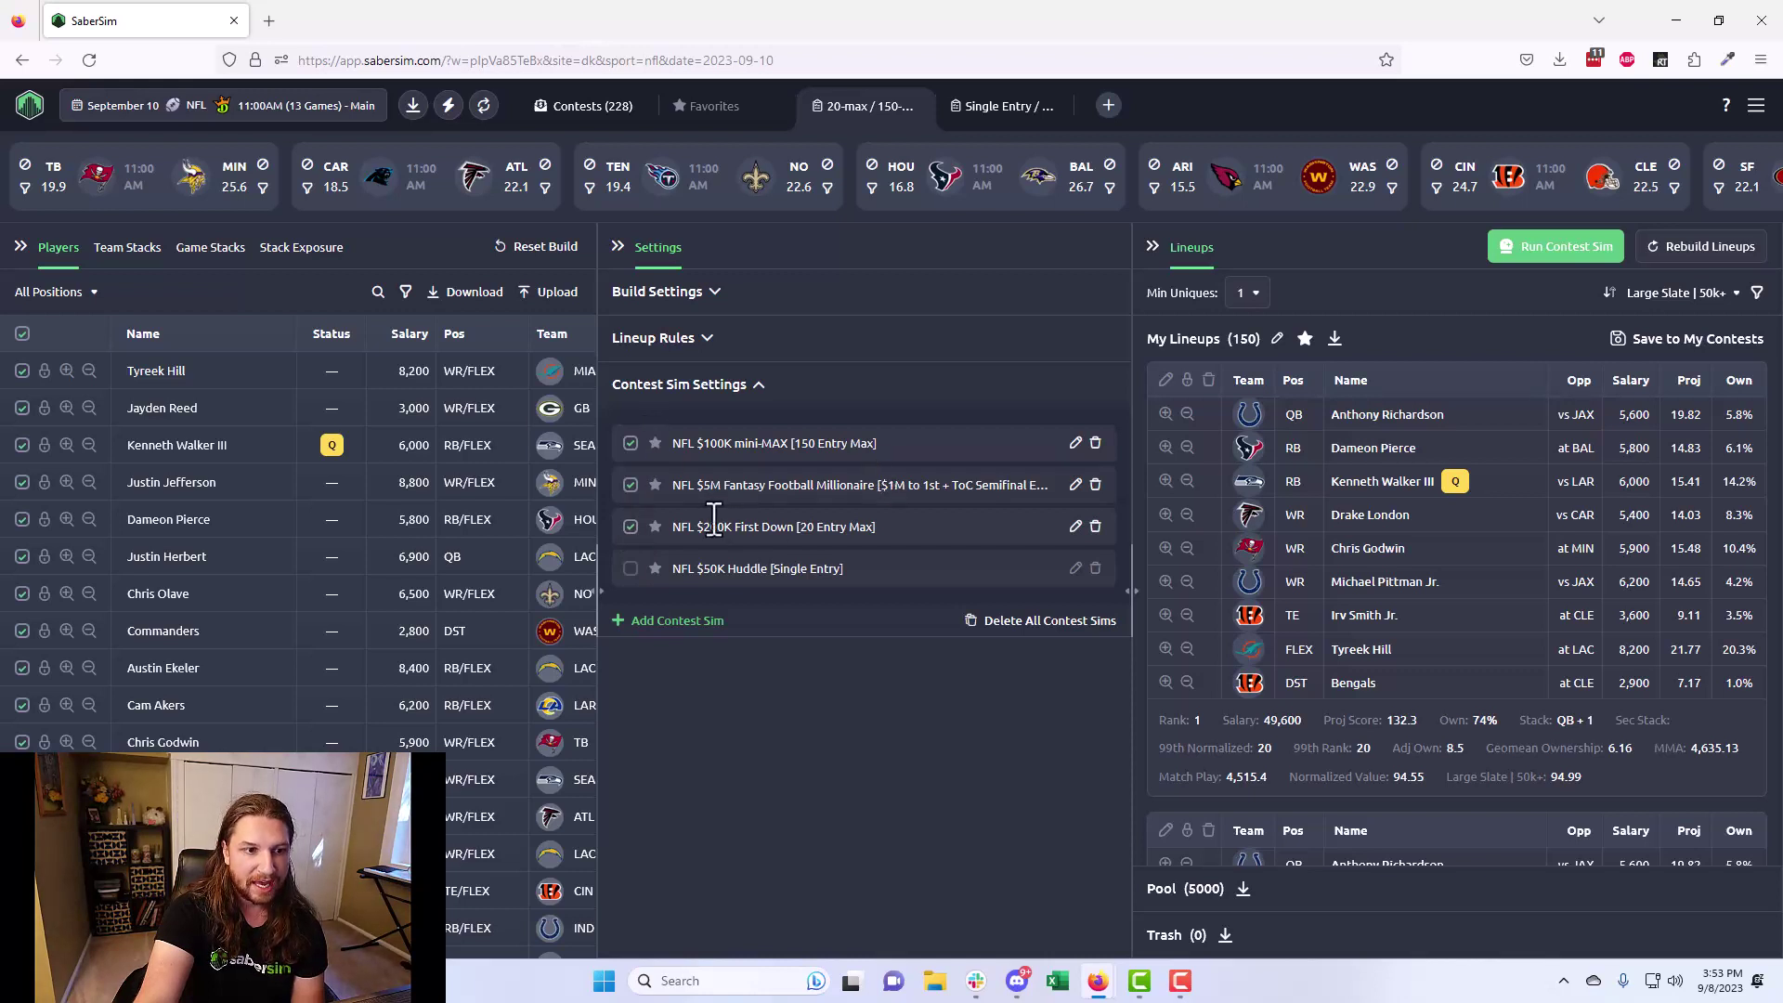
{"action": "left_click", "coordinate": [1551, 249]}
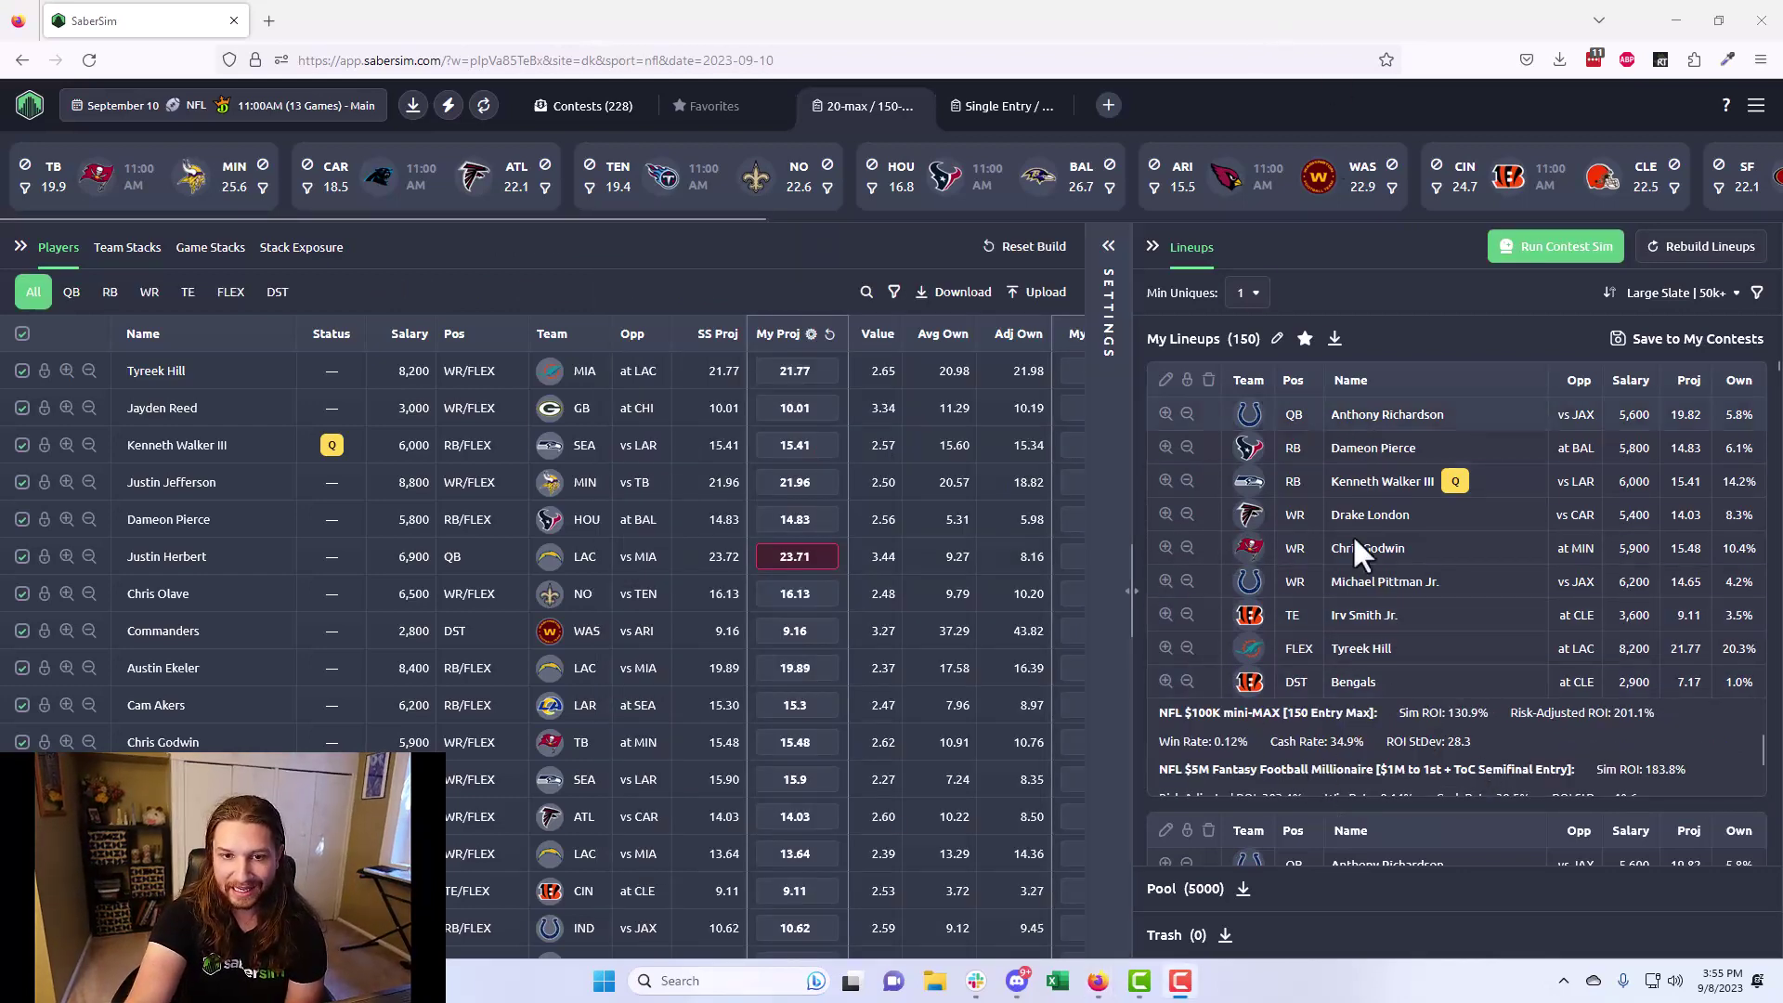
Step: Examine the first lineup's sim ROI, risk-adjusted ROI, win rate and cash rate for each simulated contest
{"action": "scroll", "coordinate": [1374, 752], "scroll_direction": "down", "scroll_amount": 1}
{"action": "scroll", "coordinate": [1375, 758], "scroll_direction": "down", "scroll_amount": 1}
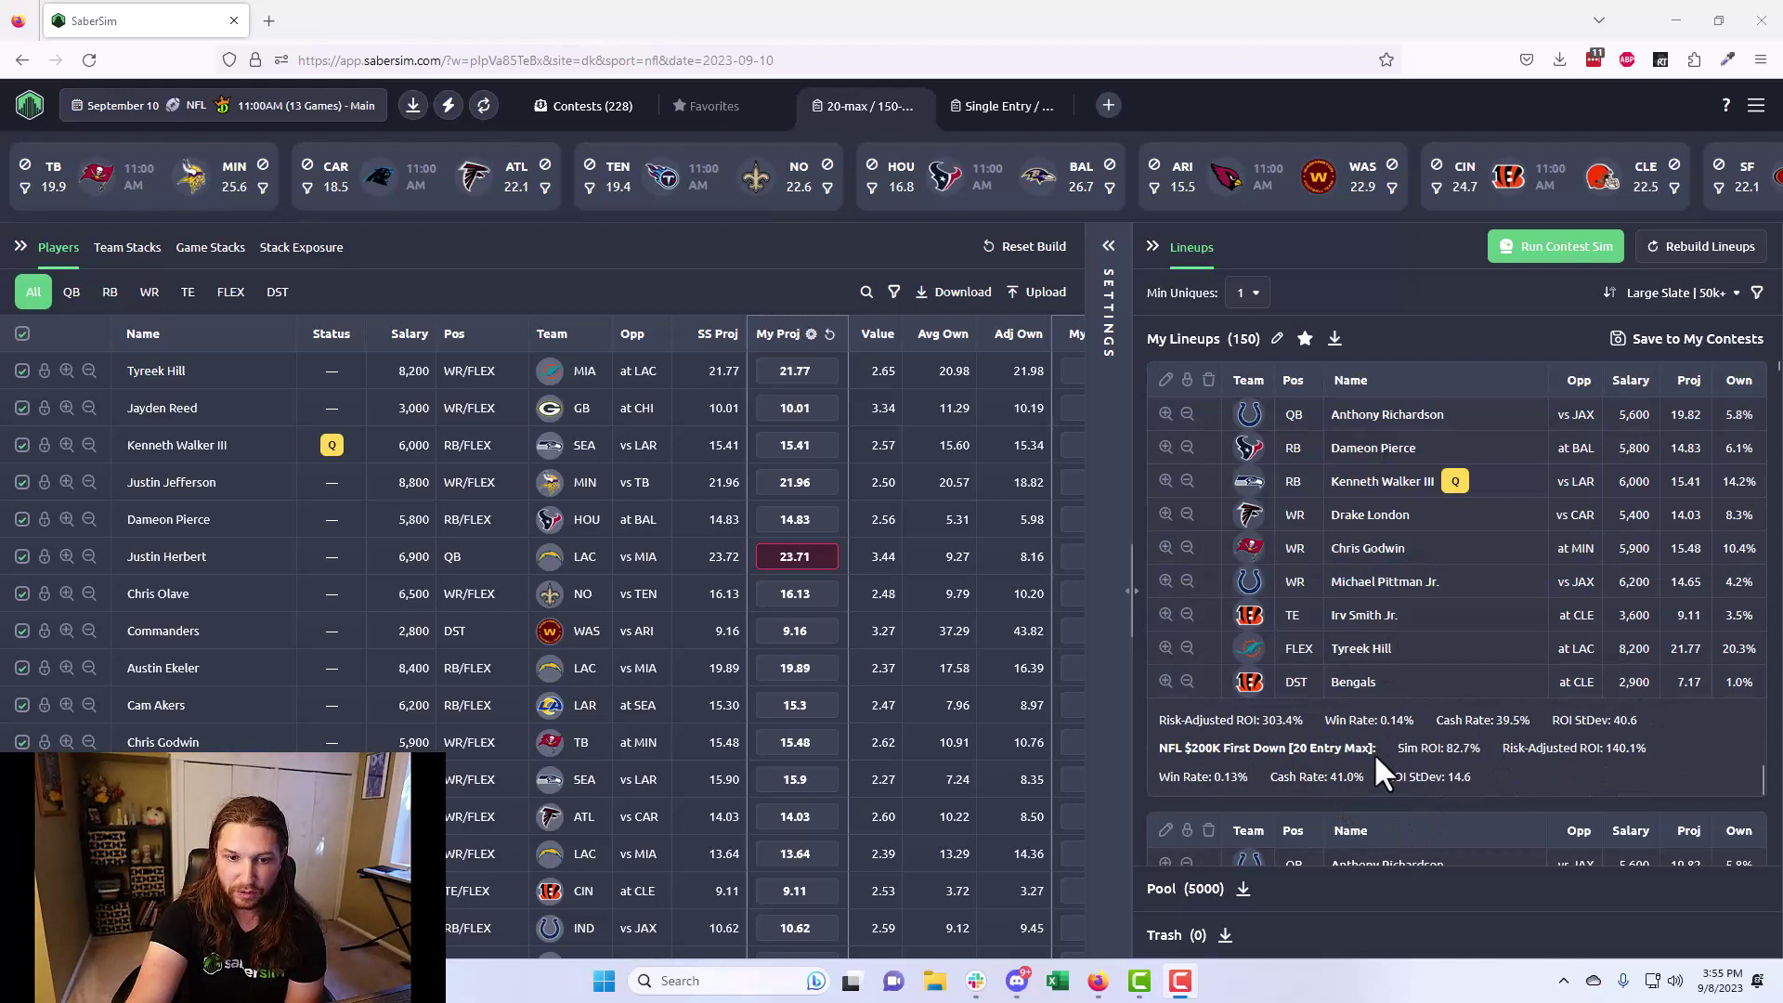
{"action": "scroll", "coordinate": [1423, 767], "scroll_direction": "up", "scroll_amount": 2}
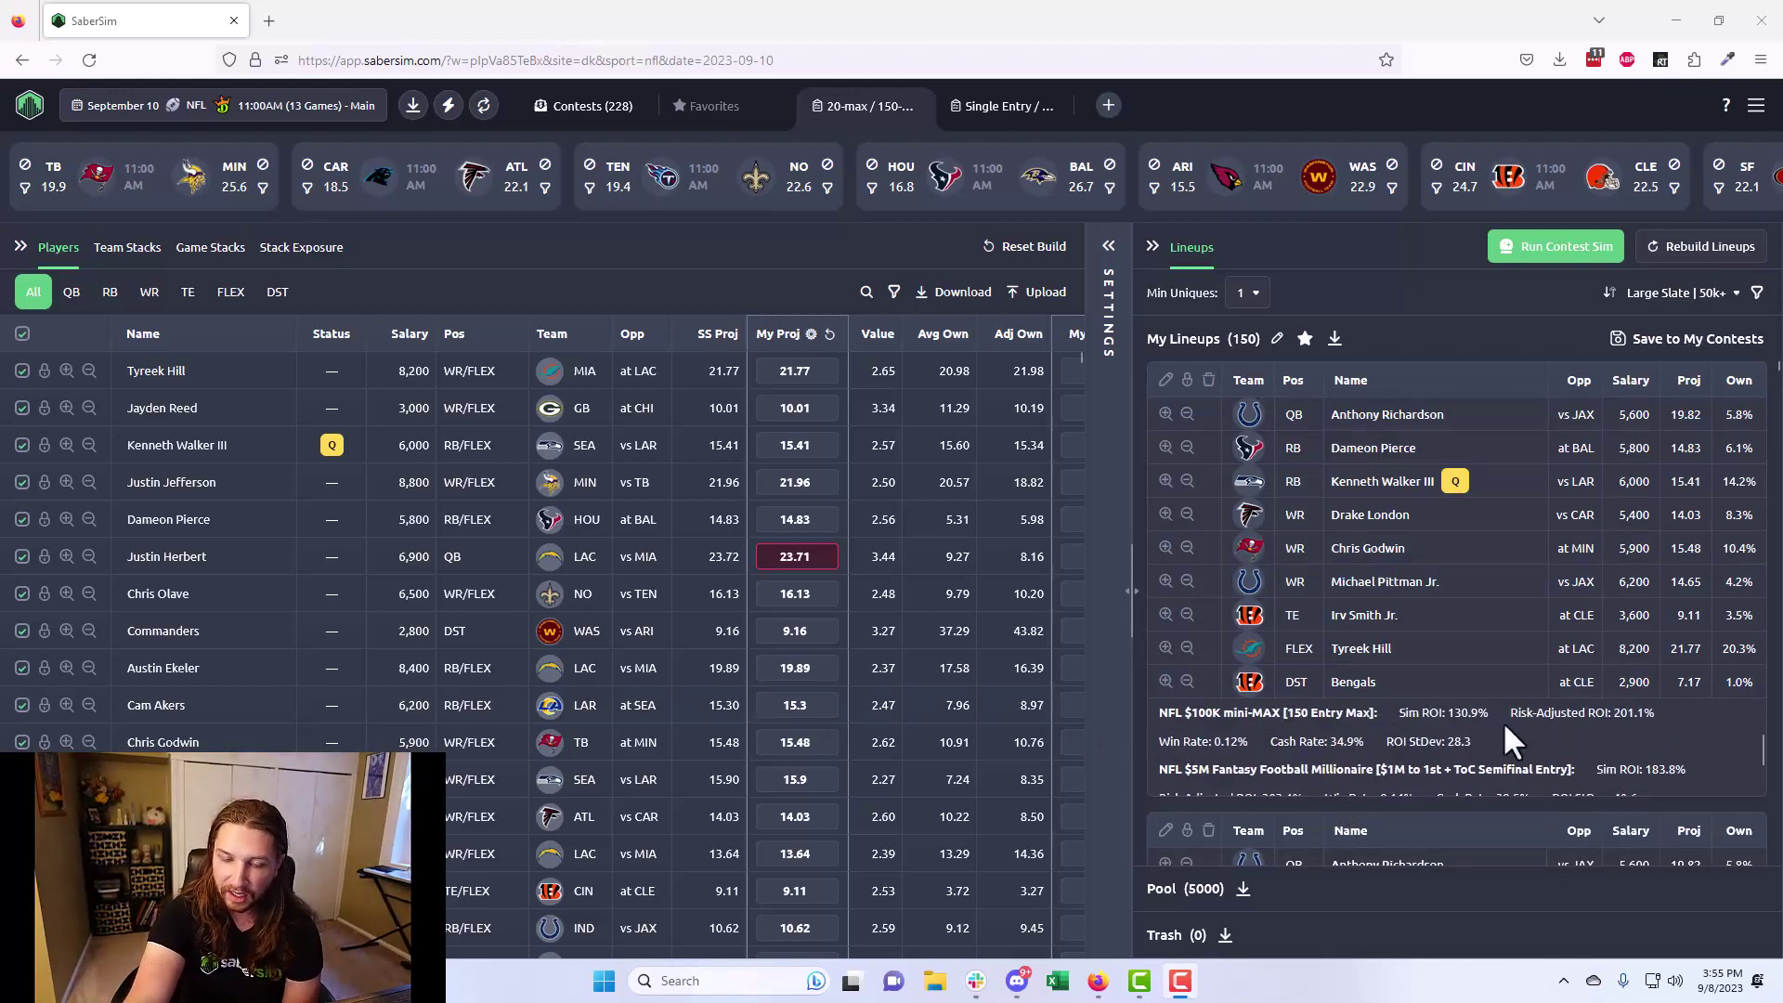
{"action": "scroll", "coordinate": [1535, 727], "scroll_direction": "down", "scroll_amount": 1}
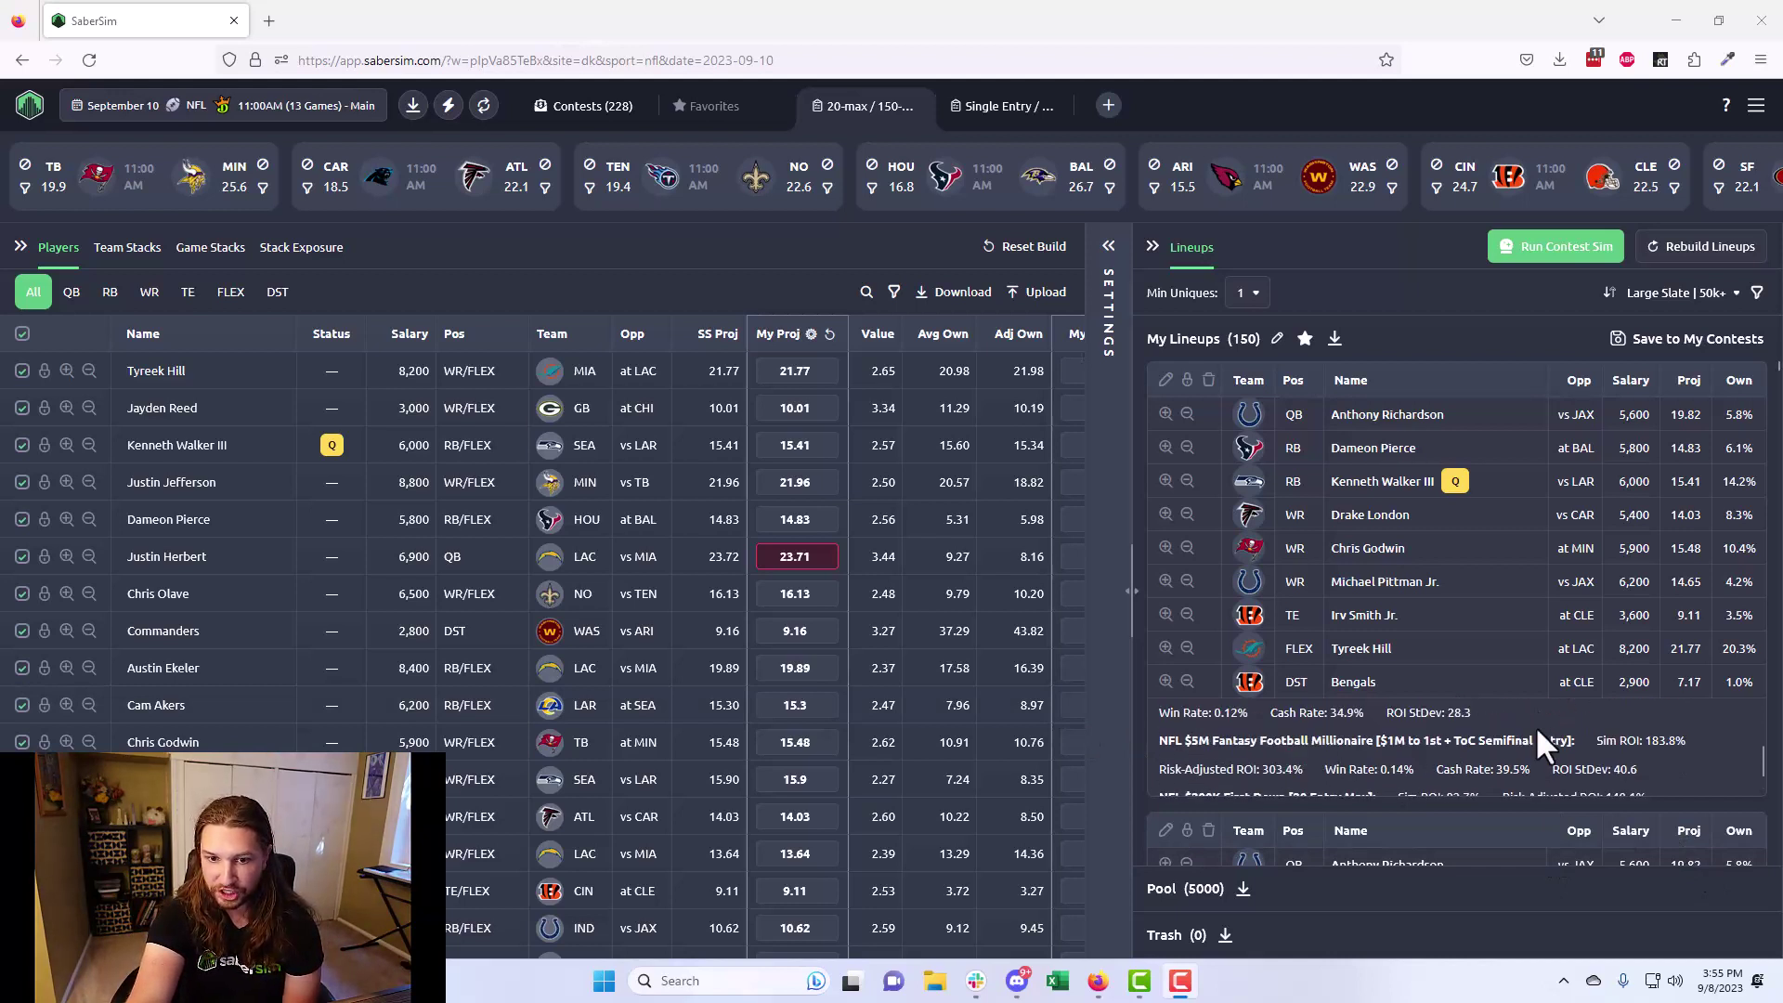
{"action": "scroll", "coordinate": [1504, 743], "scroll_direction": "up", "scroll_amount": 1}
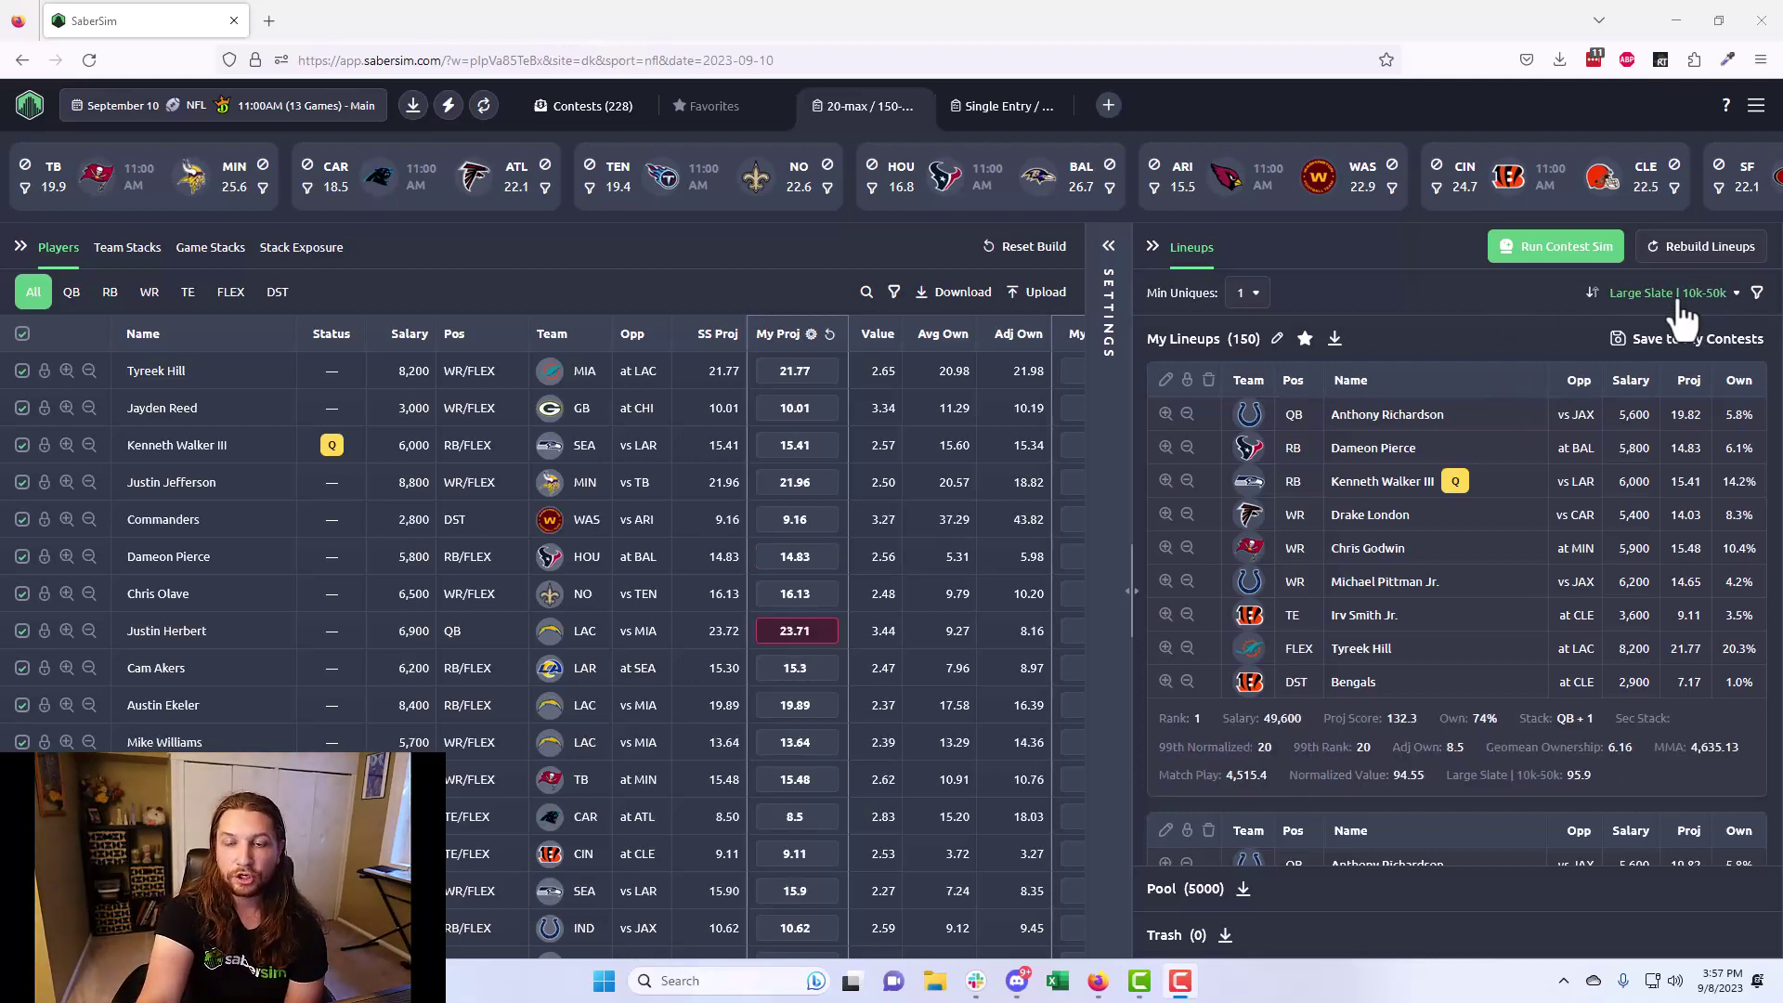
Step: Sort the lineups by the NFL $100K mini-MAX [150 Entry Max] RAROI and bring the player exposure columns into view
{"action": "left_click", "coordinate": [1677, 302]}
{"action": "left_click", "coordinate": [1679, 302]}
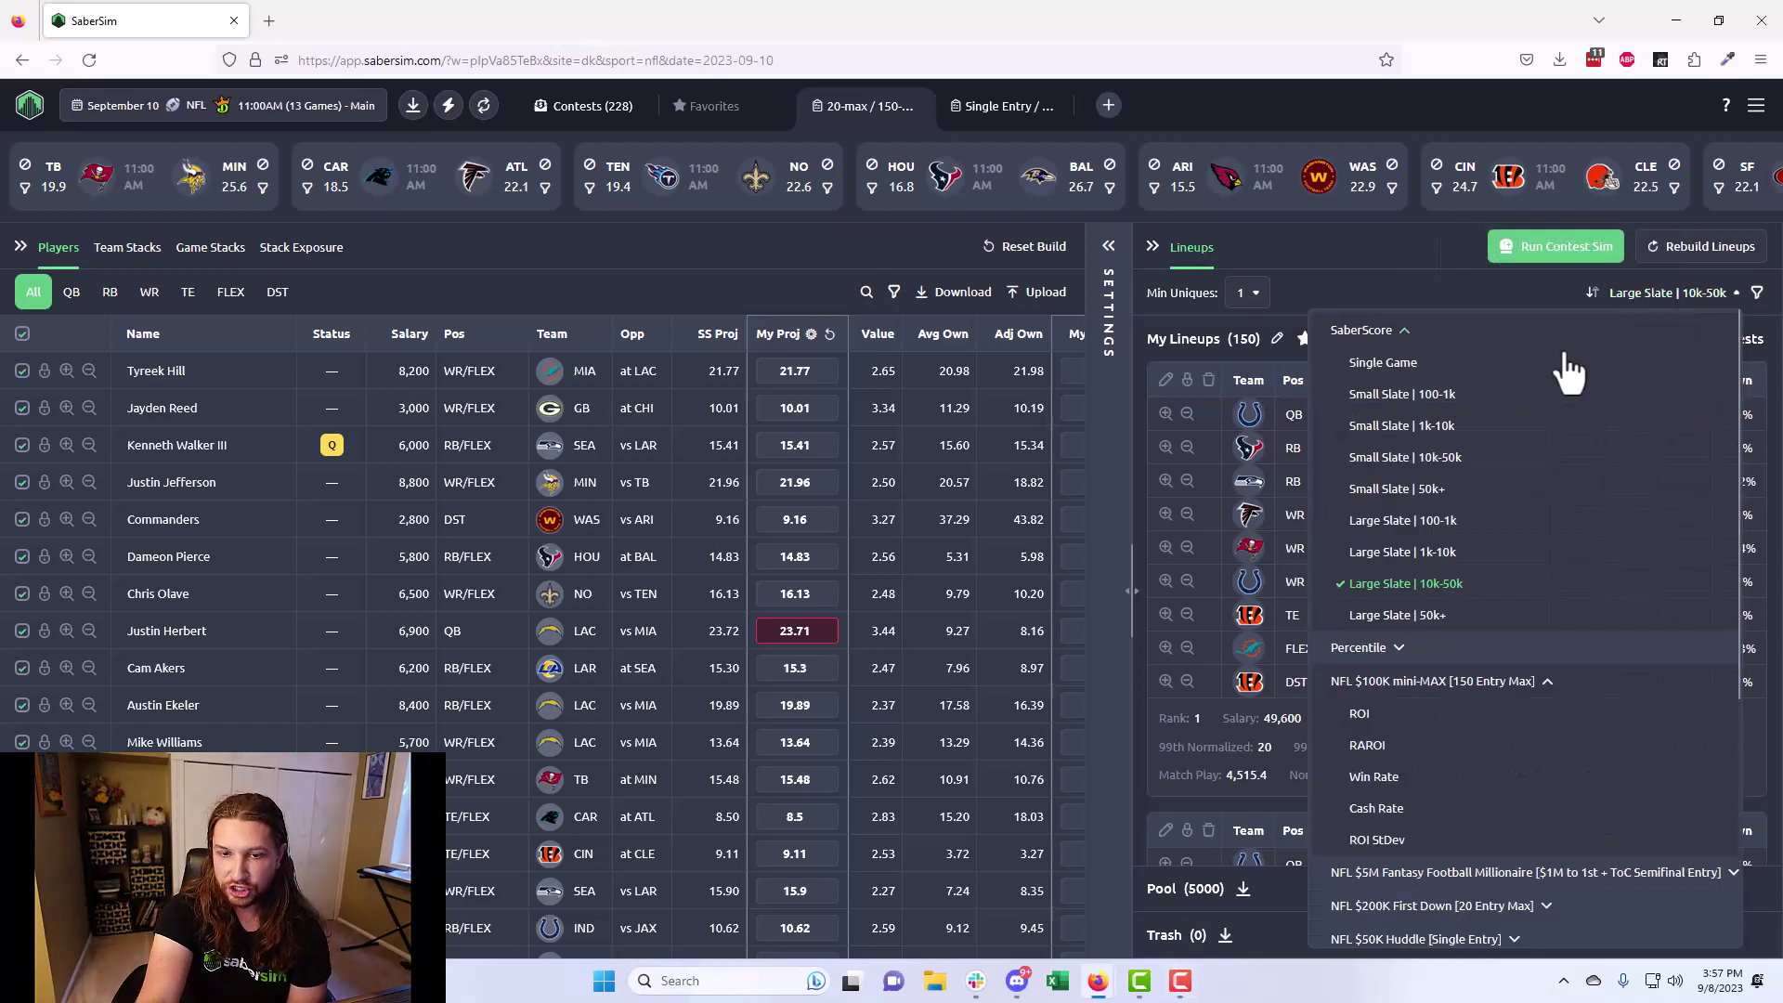
{"action": "left_click", "coordinate": [1405, 334]}
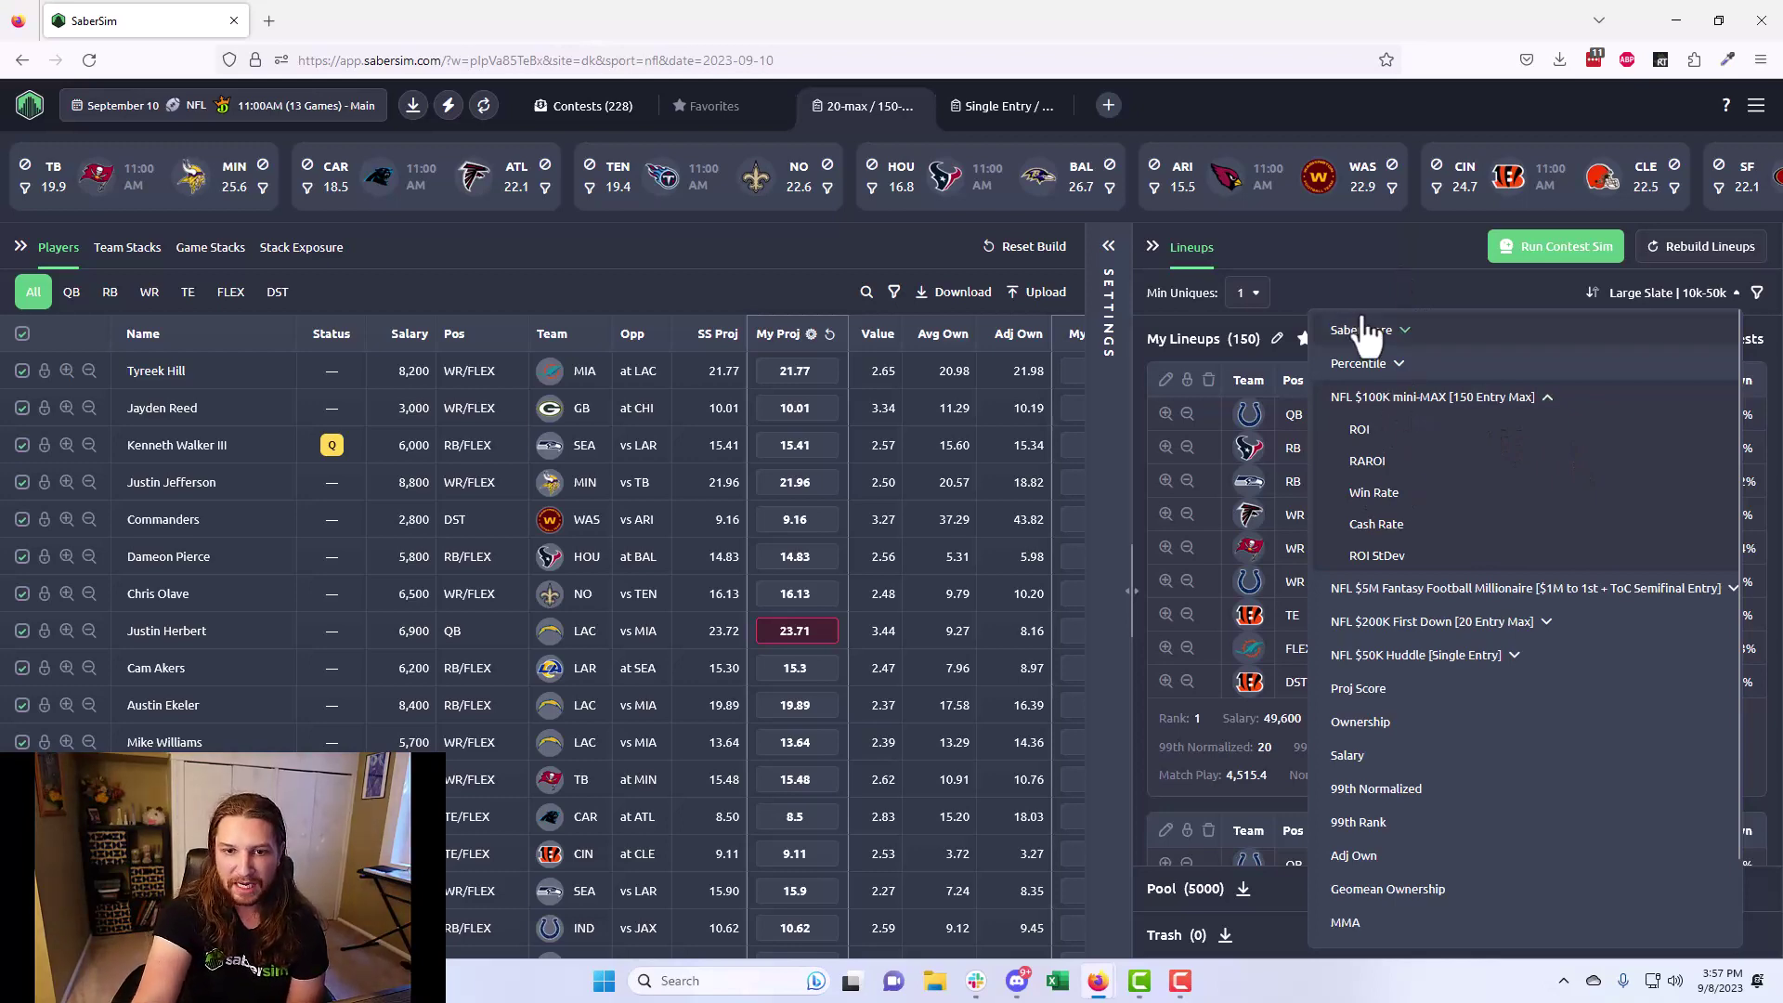
{"action": "left_click", "coordinate": [1367, 462]}
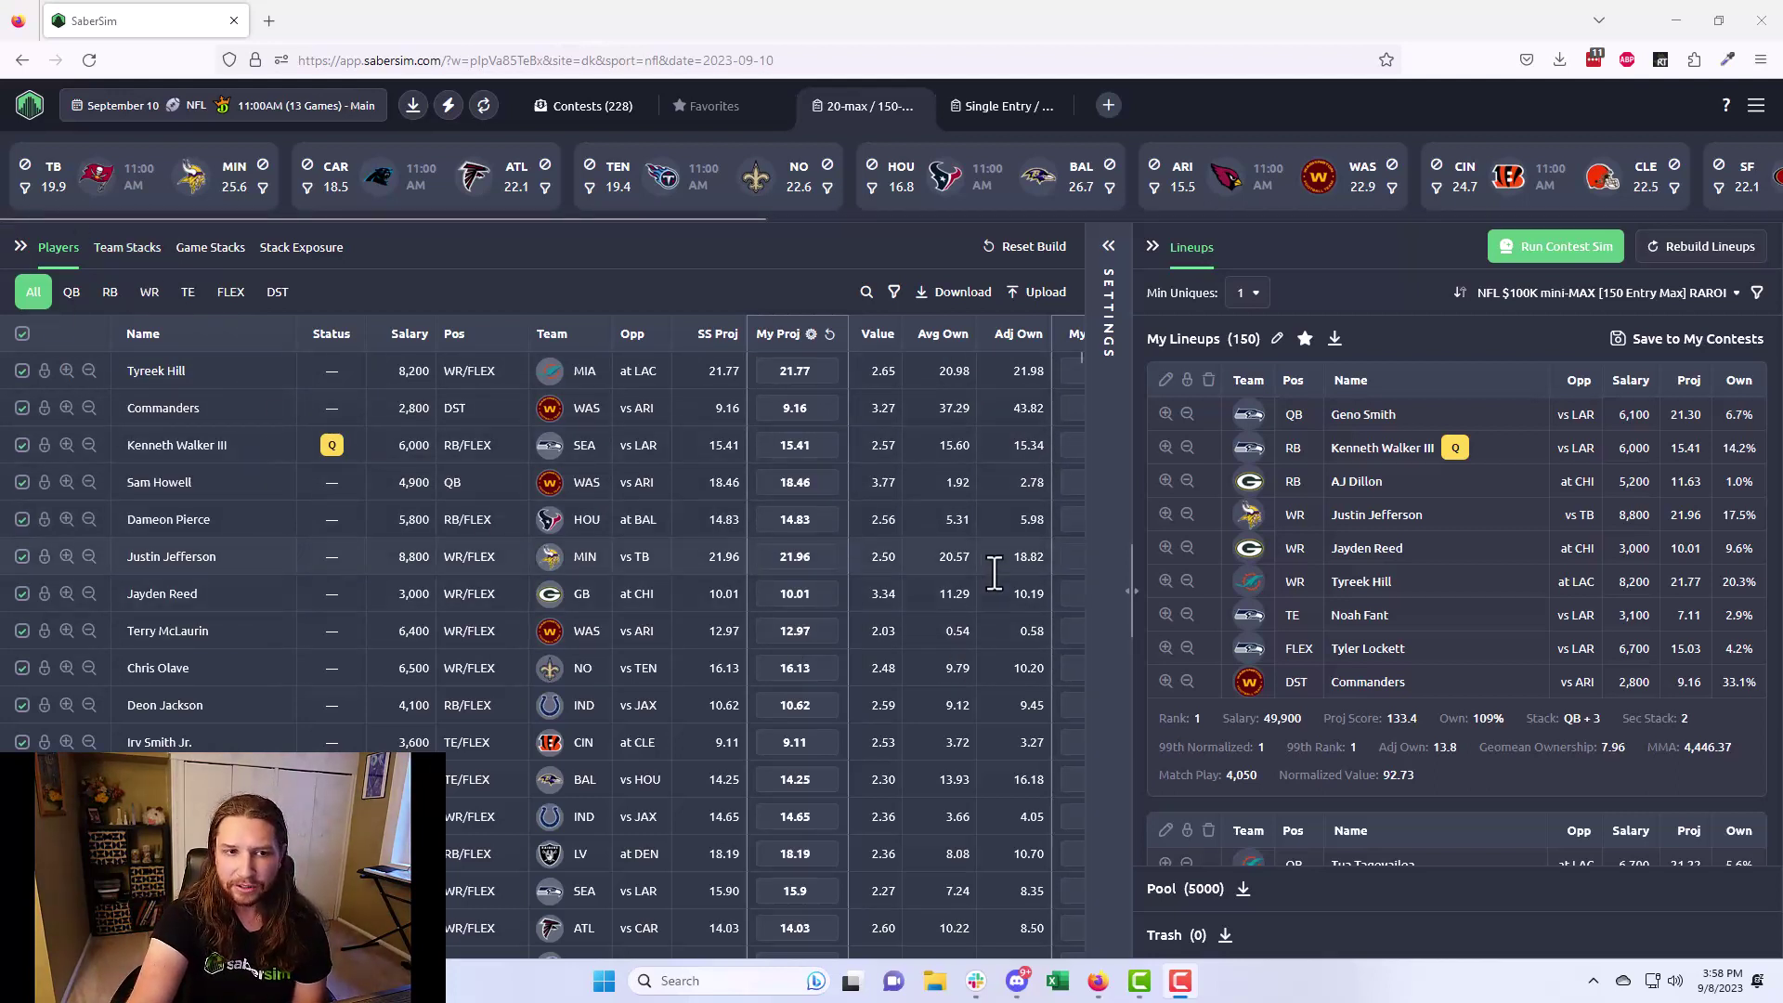
{"action": "scroll", "coordinate": [945, 482], "scroll_direction": "right", "scroll_amount": 5}
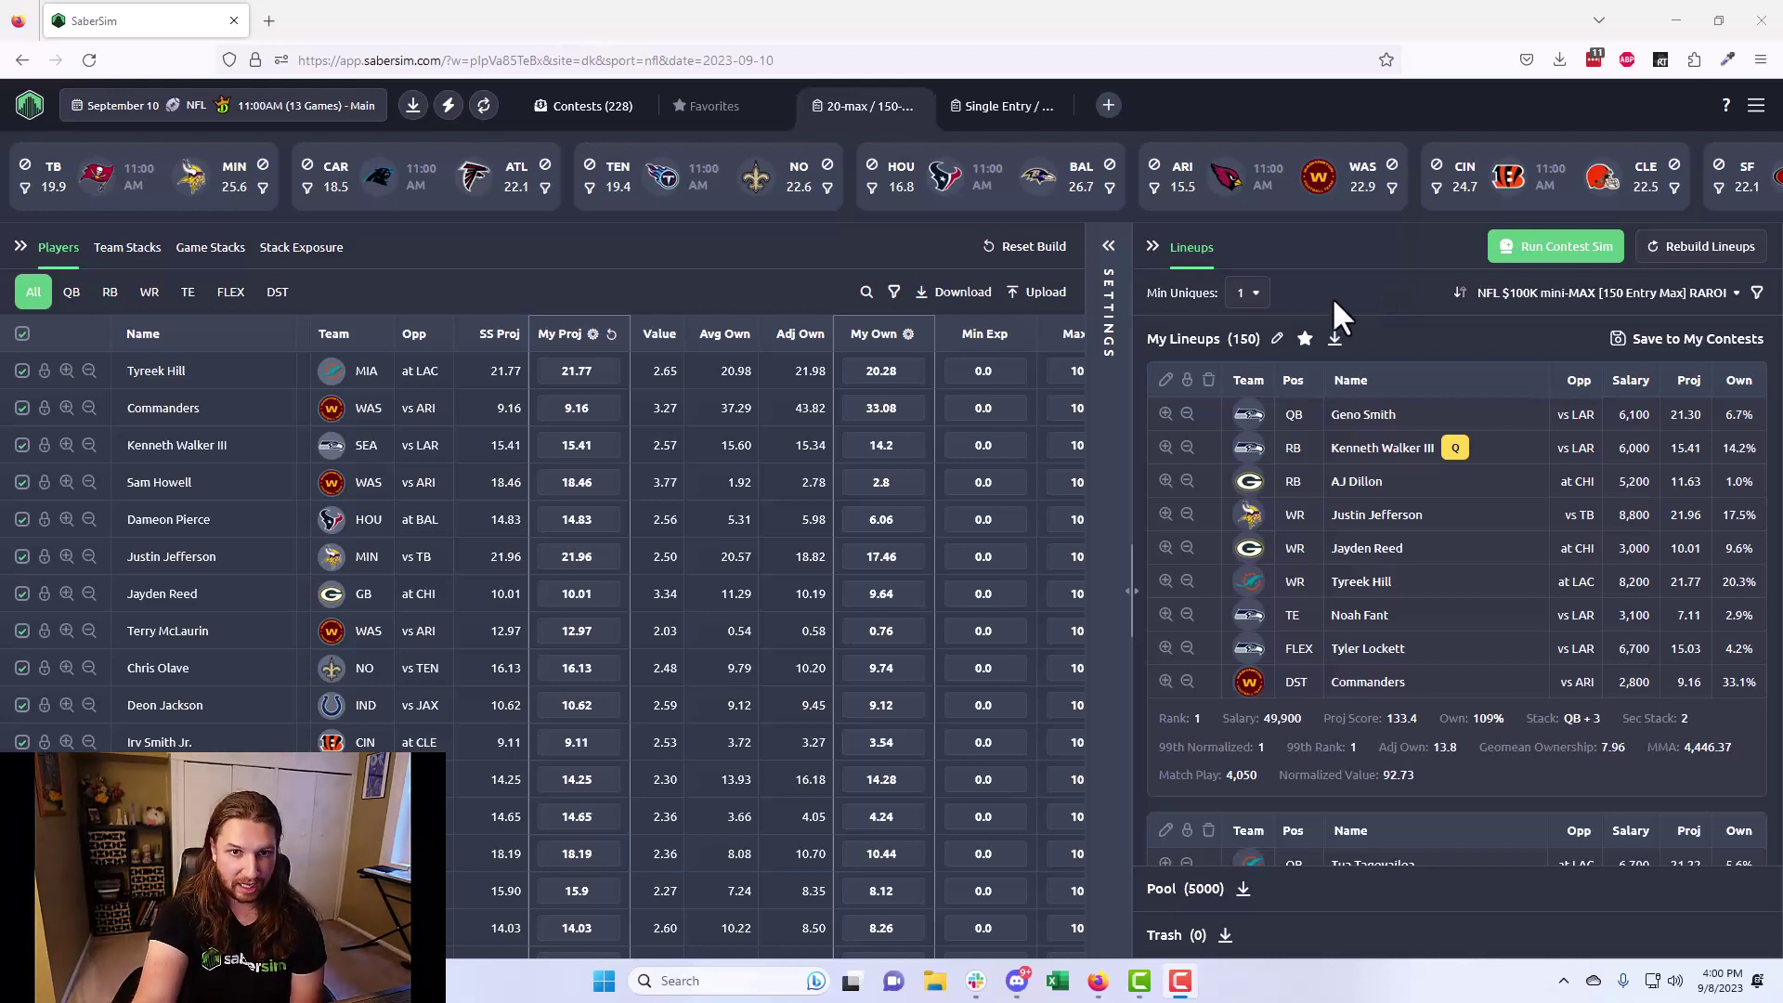
Step: Try minimum uniques of 6 and 7 for the 150 lineups, going back to 6
{"action": "left_click", "coordinate": [1244, 292]}
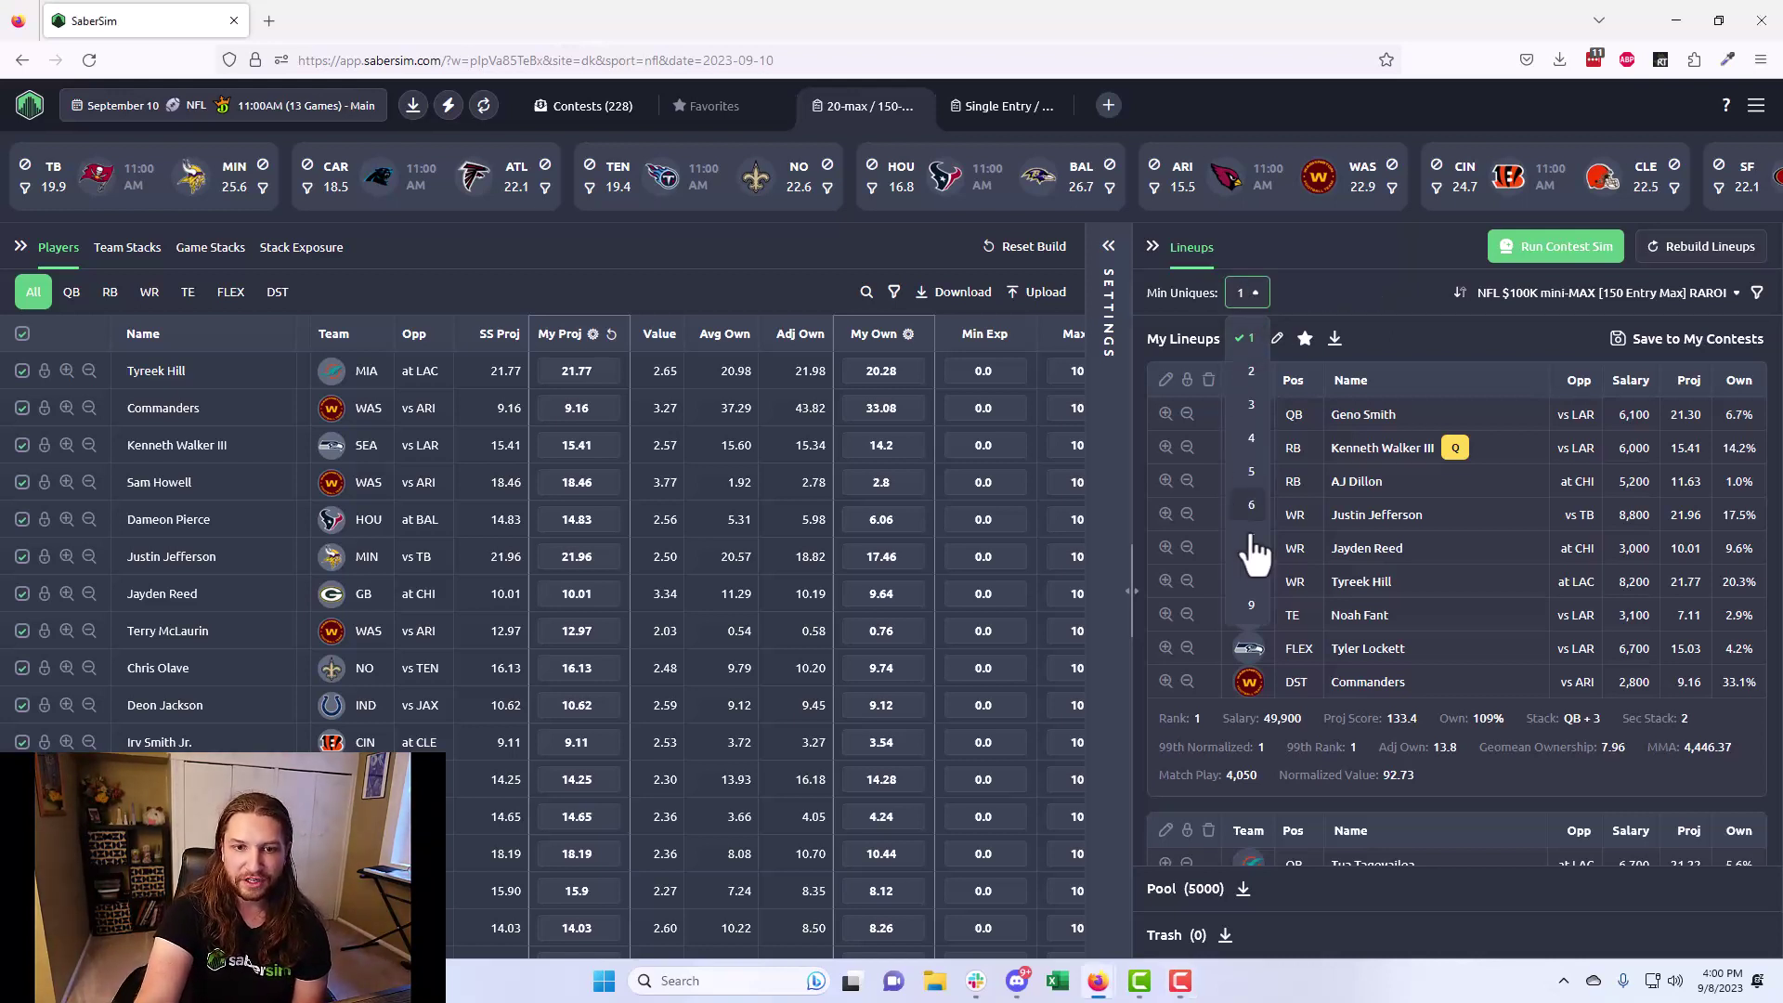
{"action": "left_click", "coordinate": [1249, 511]}
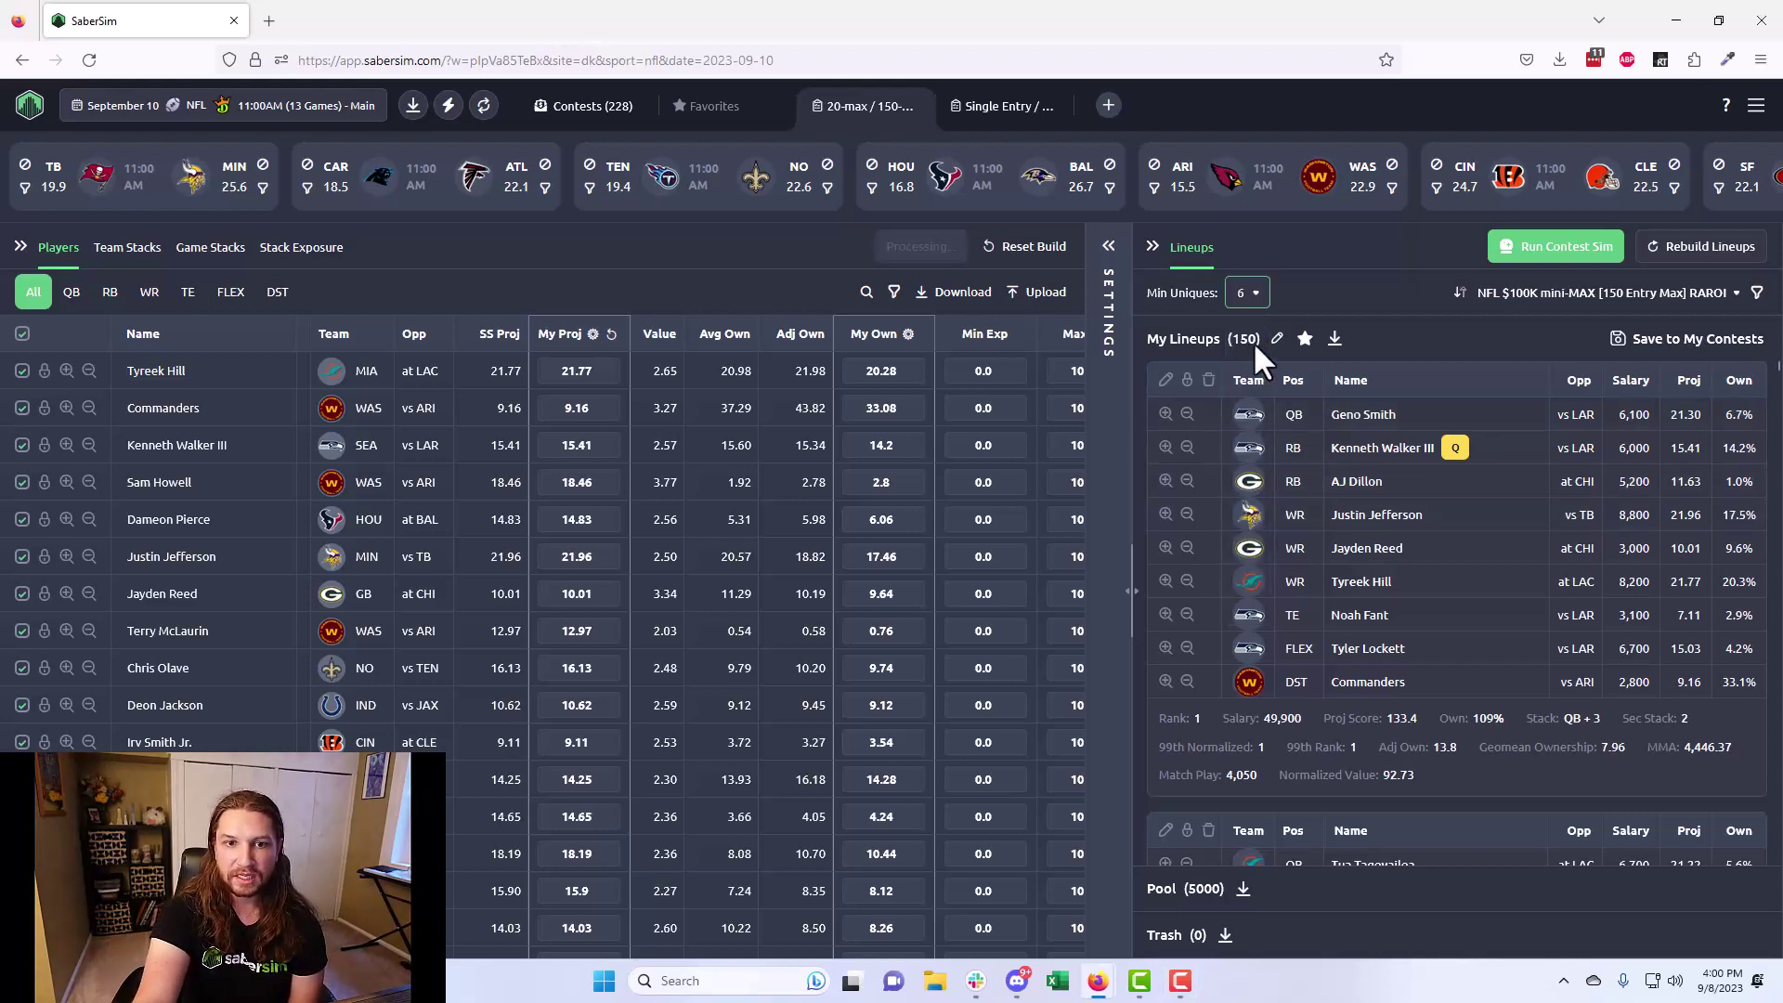
{"action": "left_click", "coordinate": [1246, 293]}
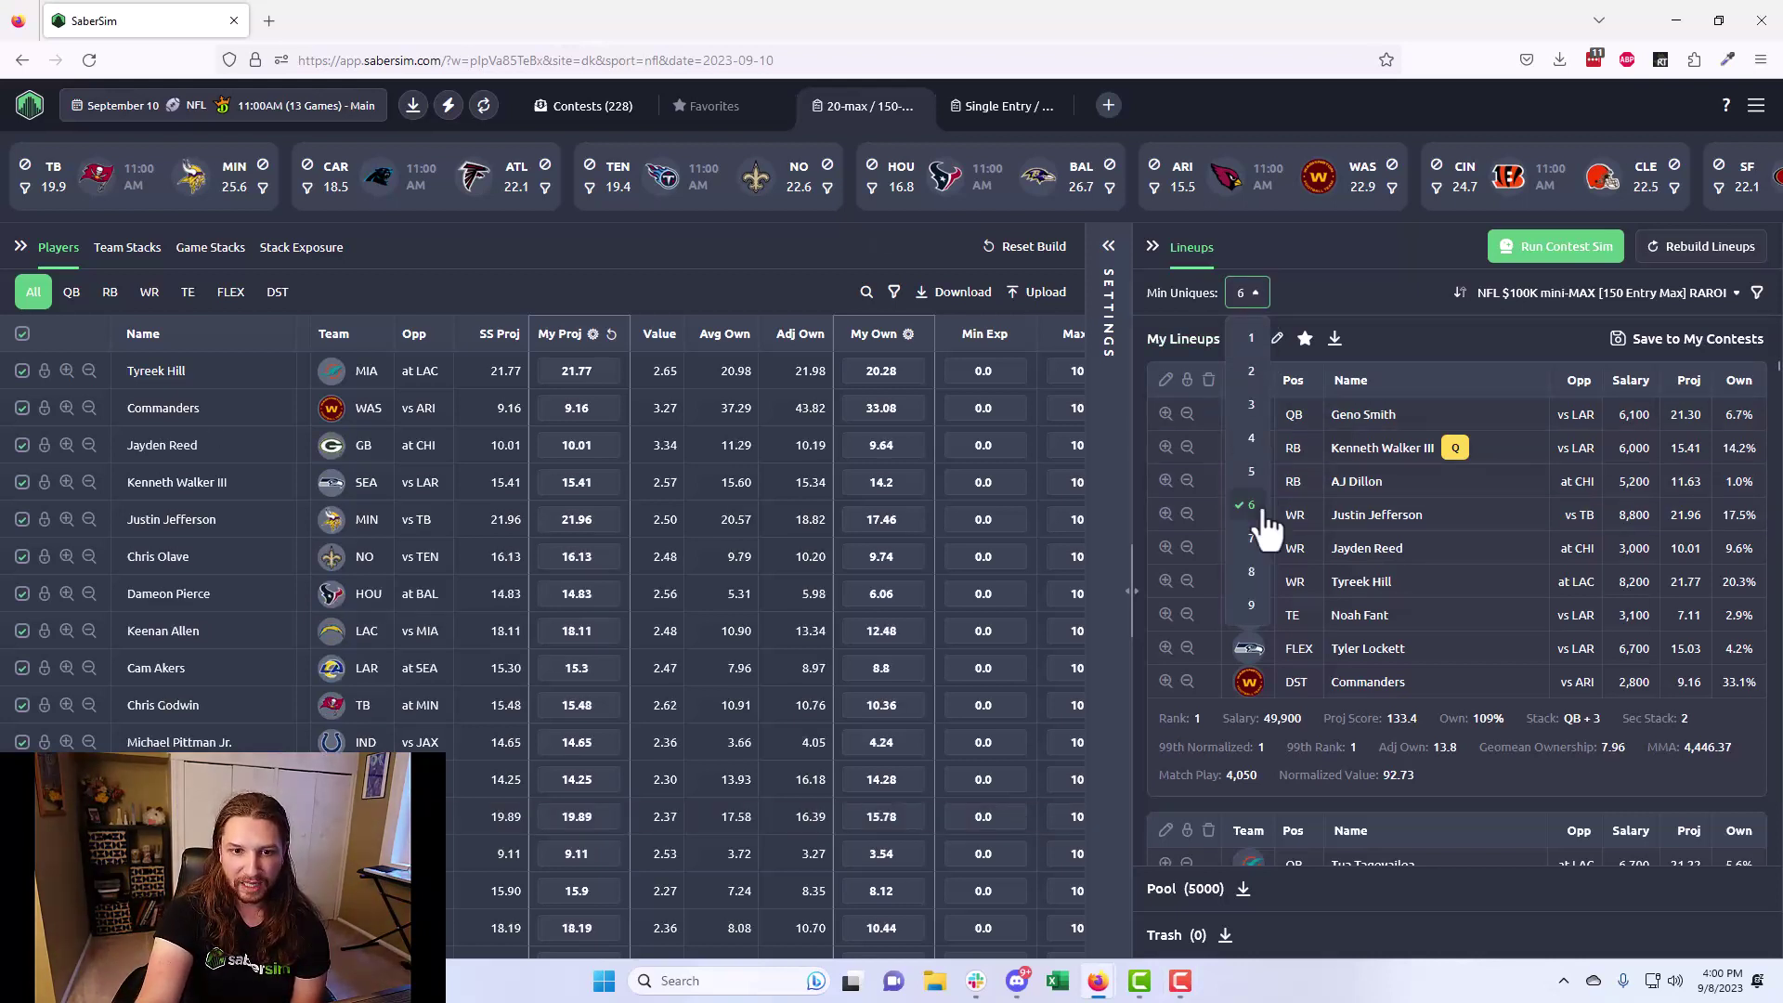
{"action": "left_click", "coordinate": [1252, 539]}
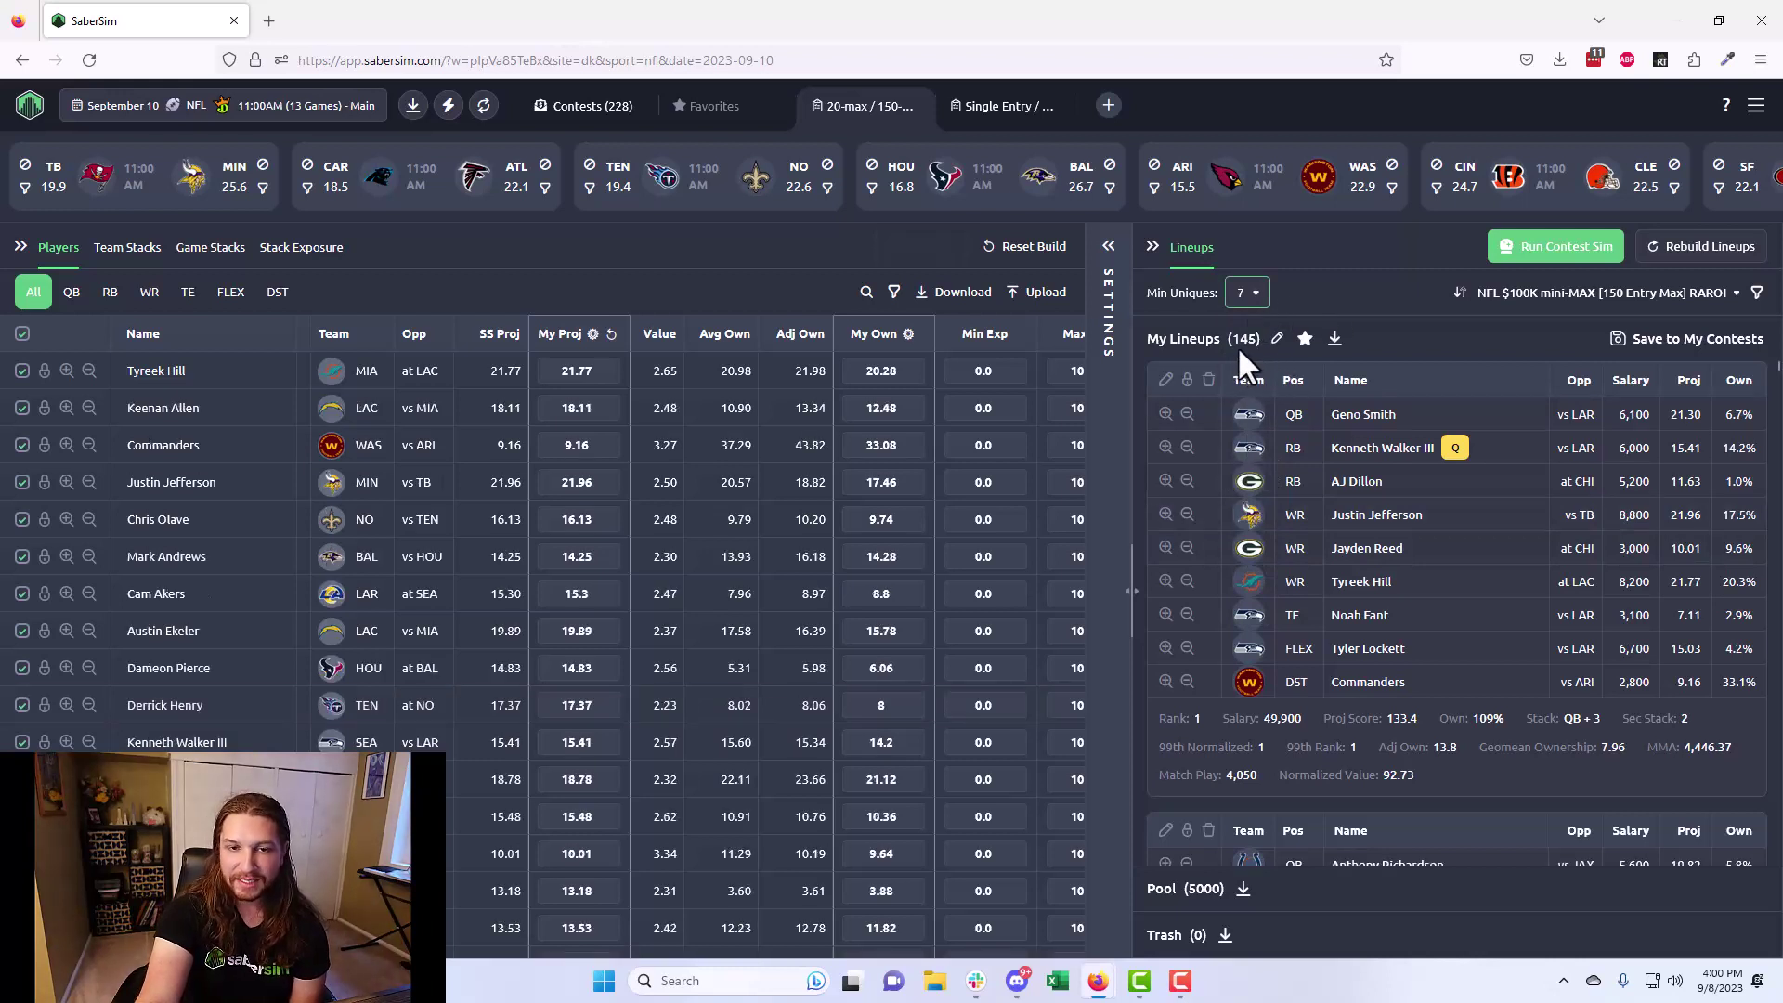
{"action": "left_click", "coordinate": [1246, 292]}
{"action": "left_click", "coordinate": [1244, 513]}
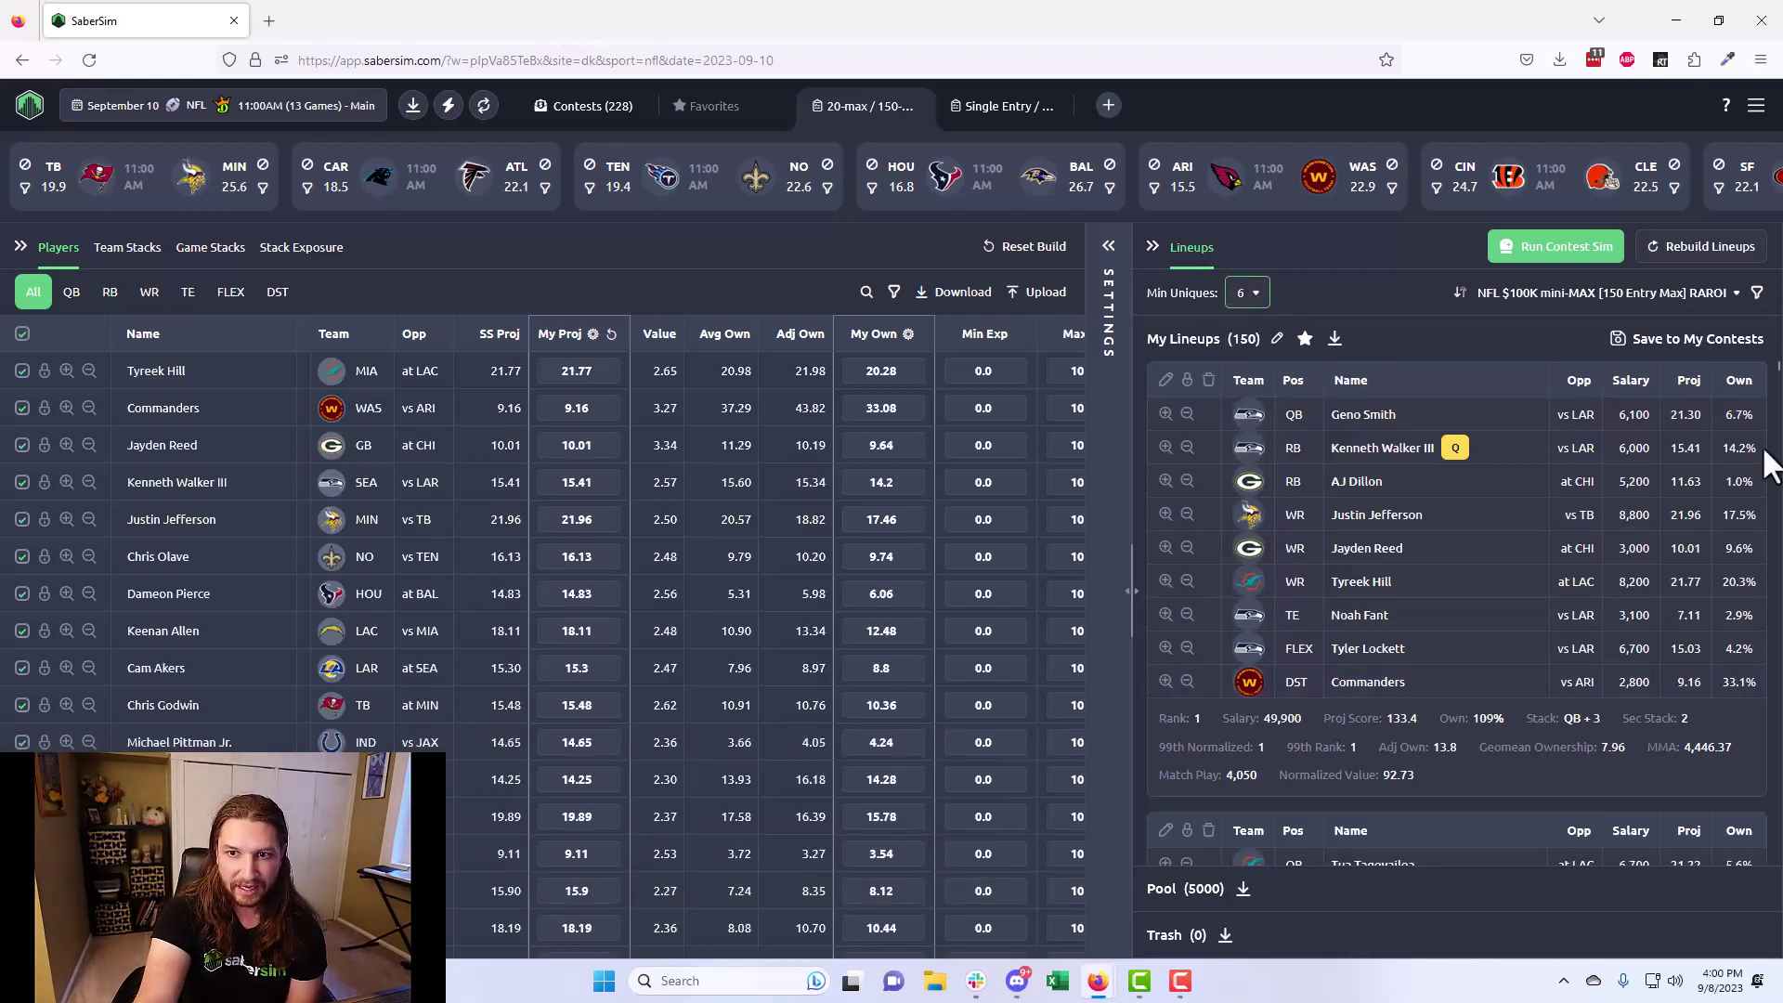
Step: Set the lineups' minimum uniques to 5
{"action": "left_click", "coordinate": [1241, 303]}
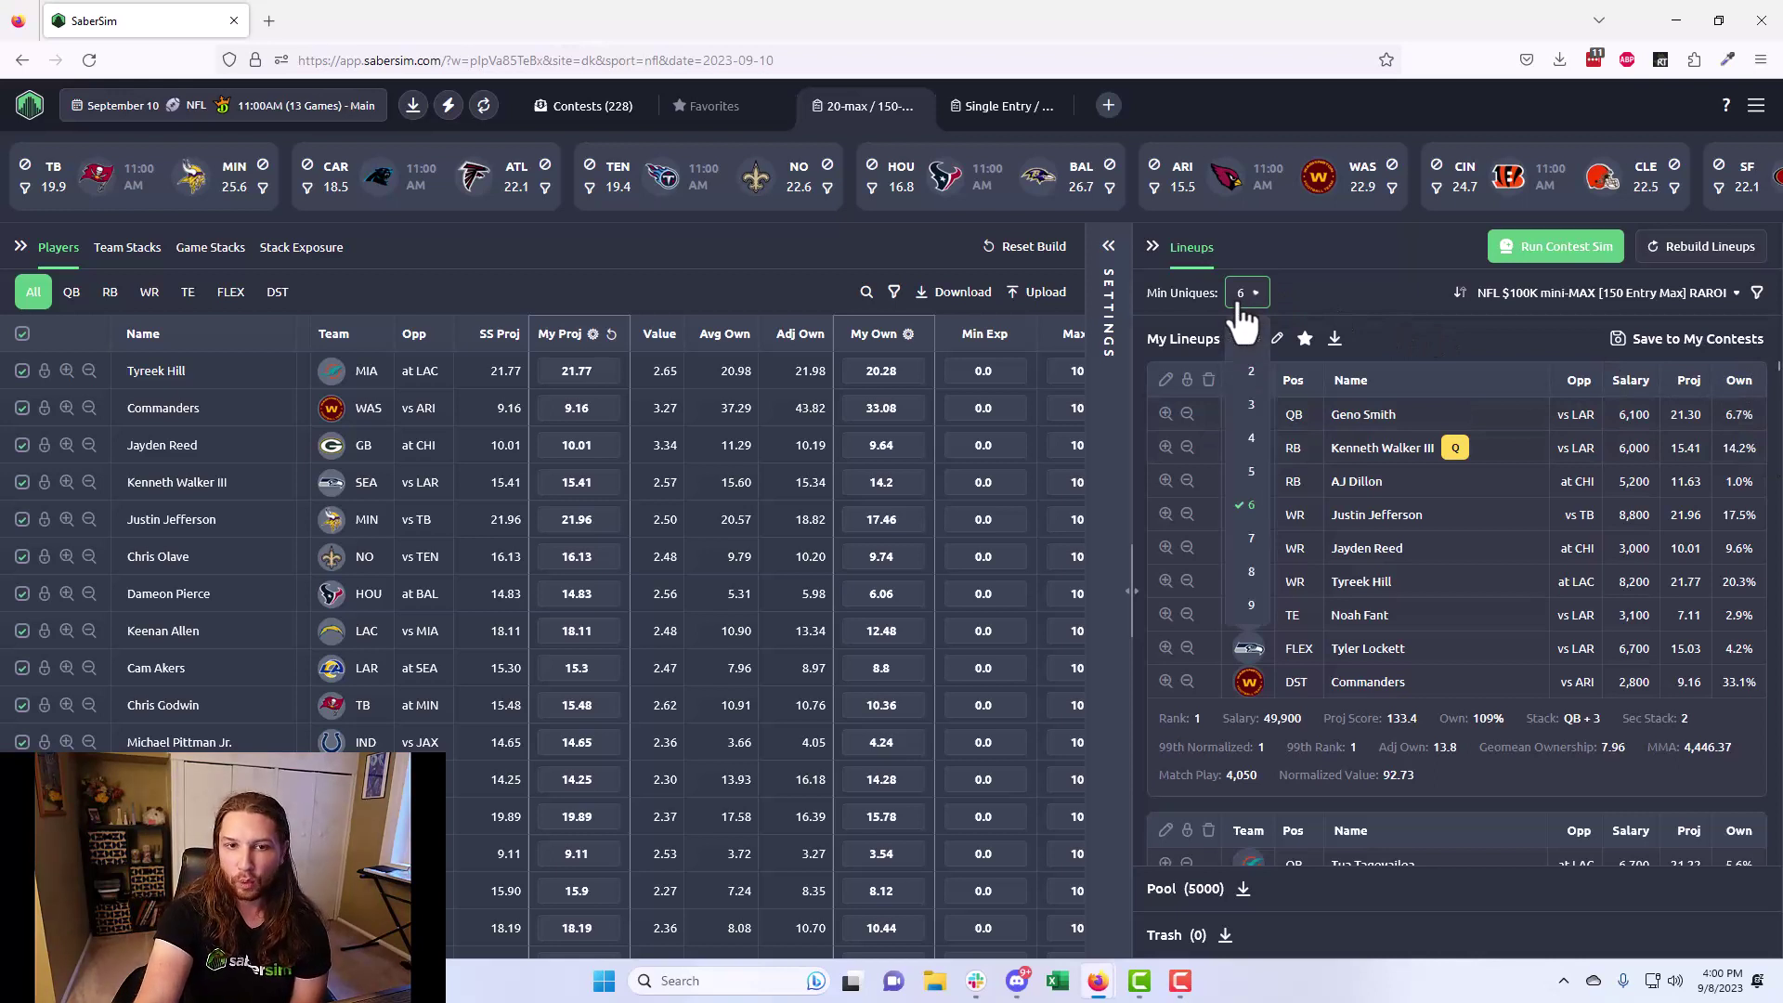
{"action": "left_click", "coordinate": [1253, 474]}
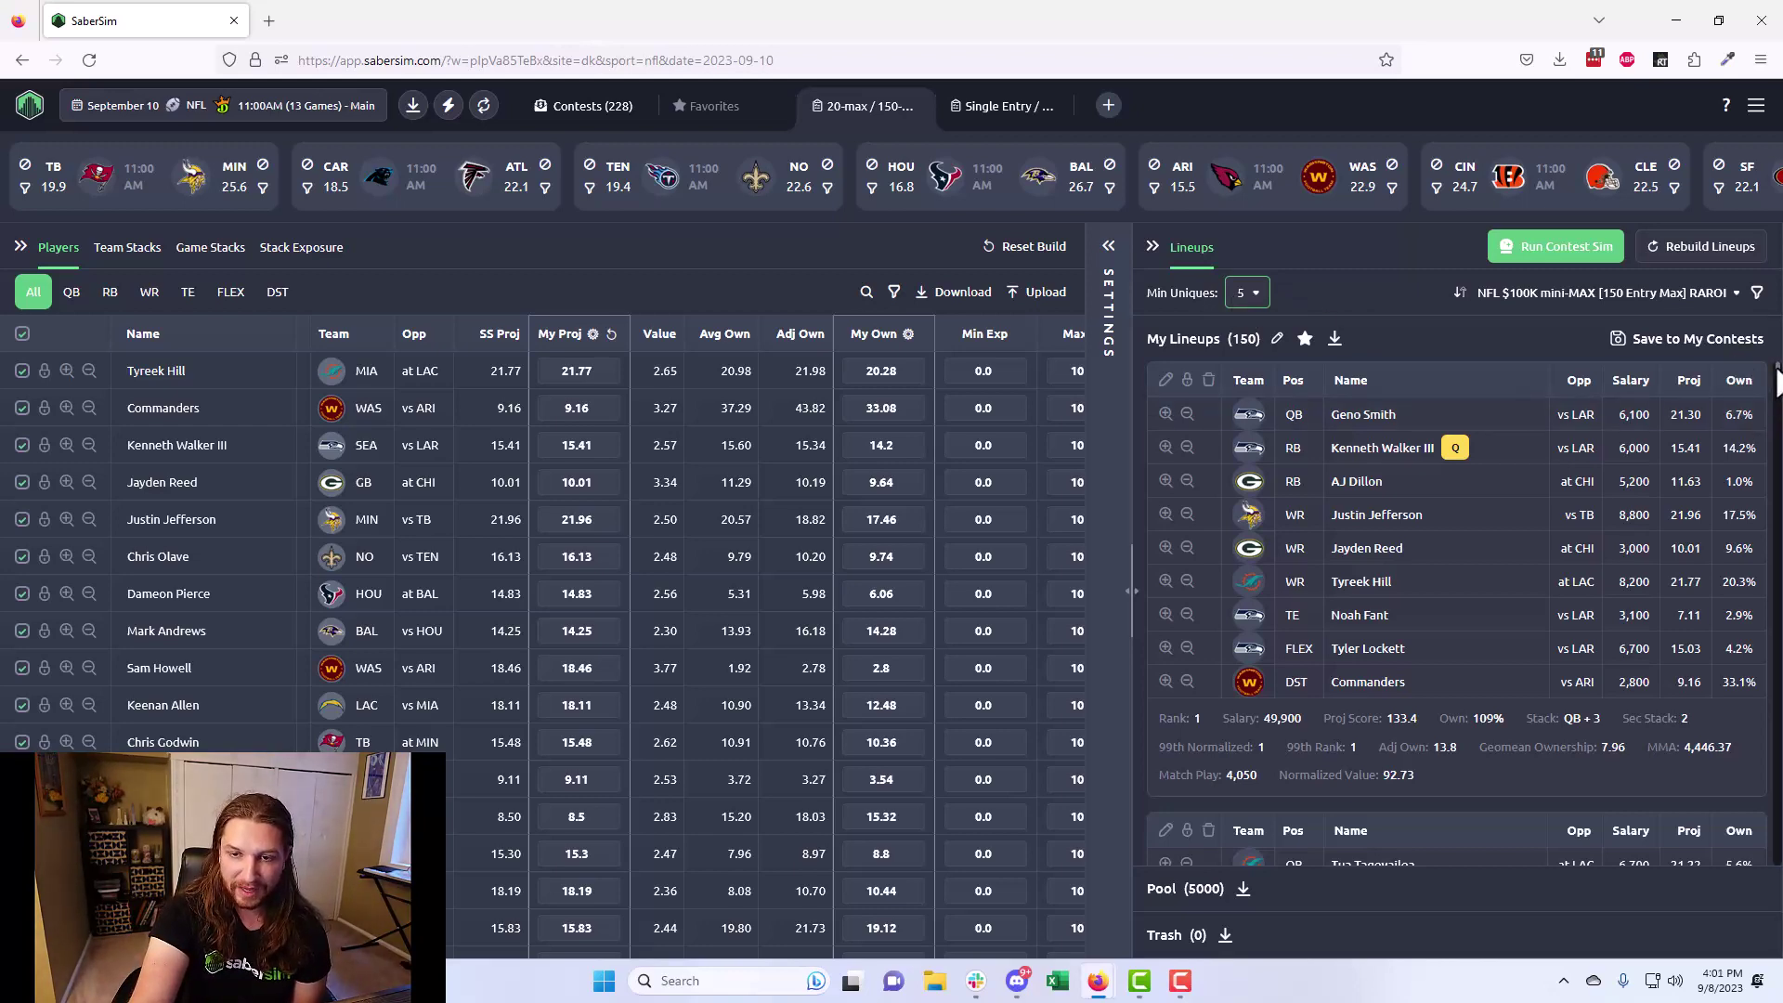
Step: Save the 150 lineups to only the NFL $100K mini-MAX [150 Entry Max] contest, ordering contests by entries, and check that contest's lineup source
{"action": "left_click_drag", "start_coordinate": [1776, 368], "coordinate": [1738, 741]}
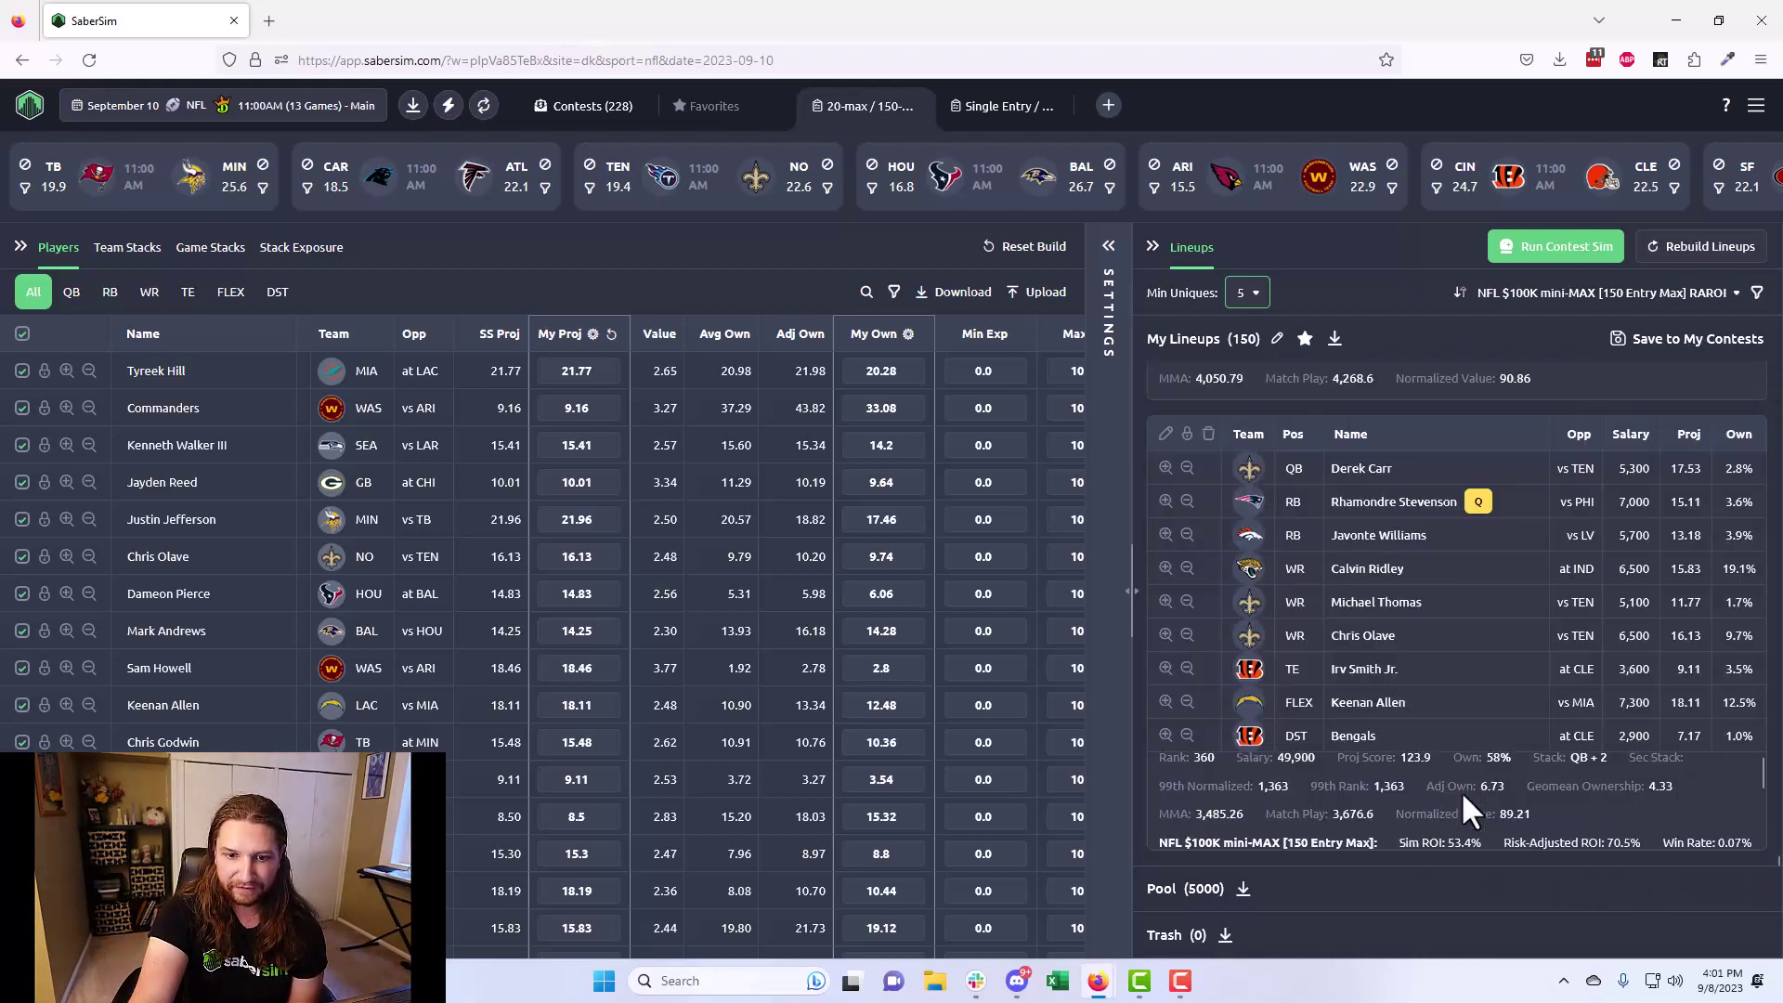
{"action": "scroll", "coordinate": [1461, 789], "scroll_direction": "down", "scroll_amount": 2}
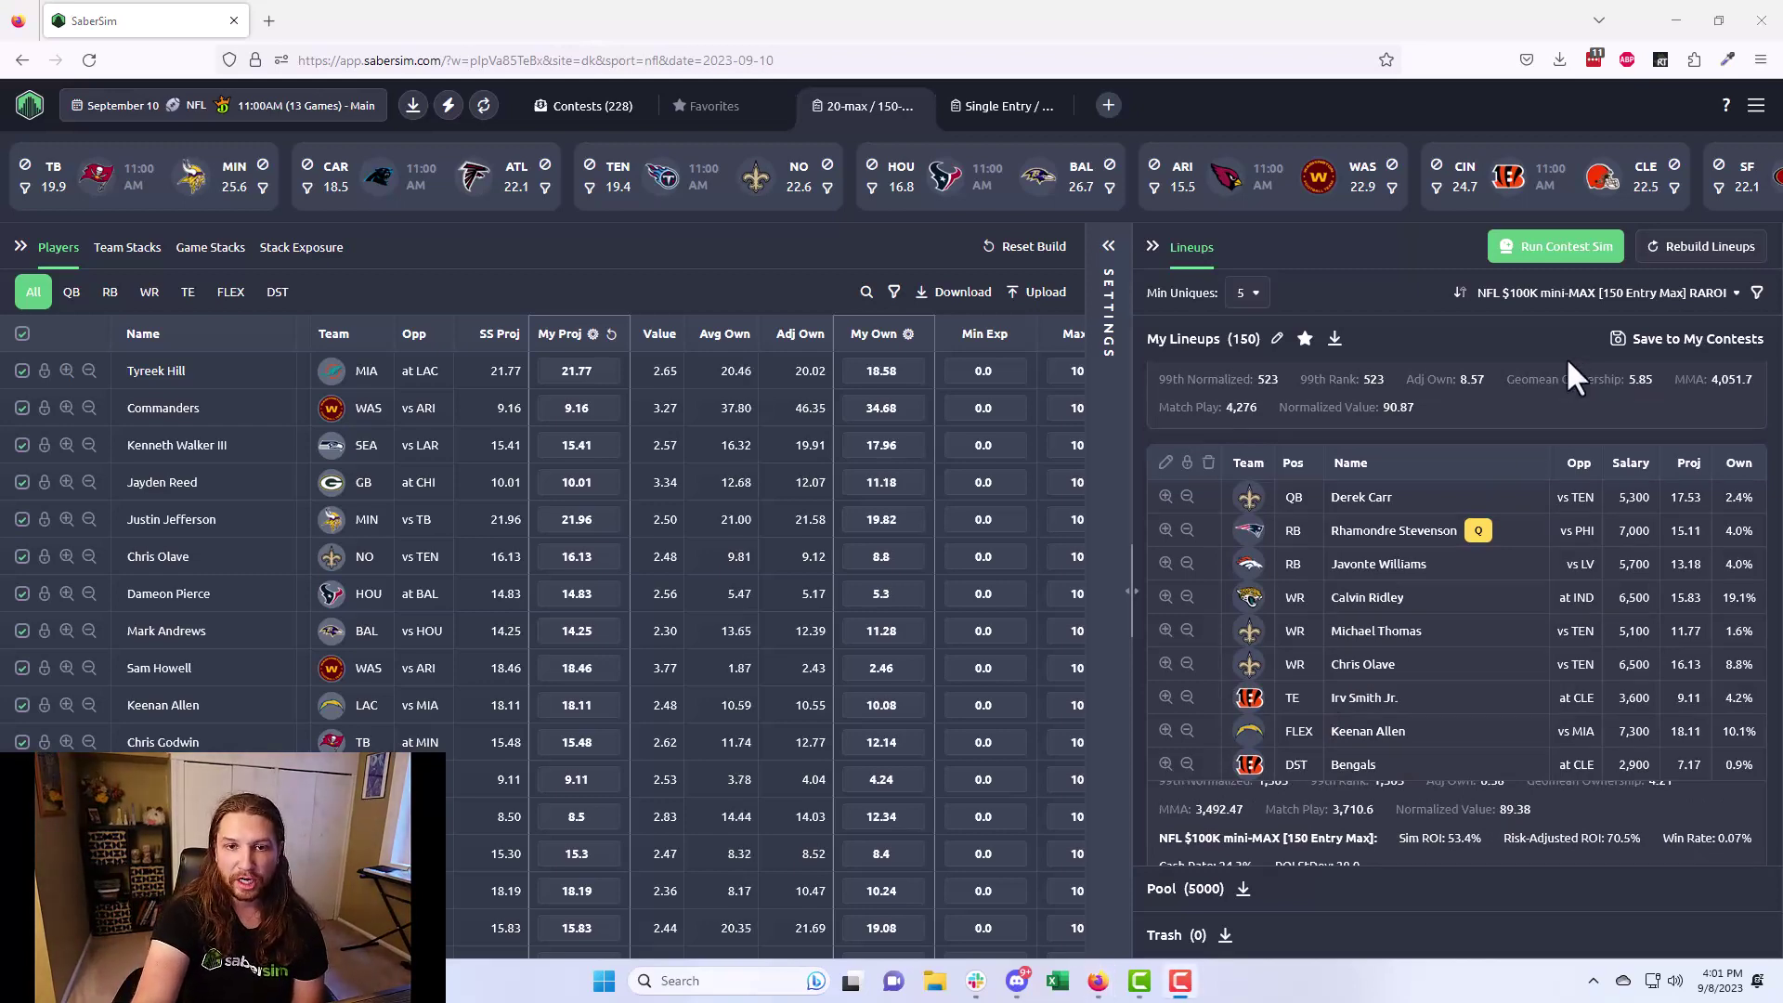
{"action": "left_click", "coordinate": [1712, 342]}
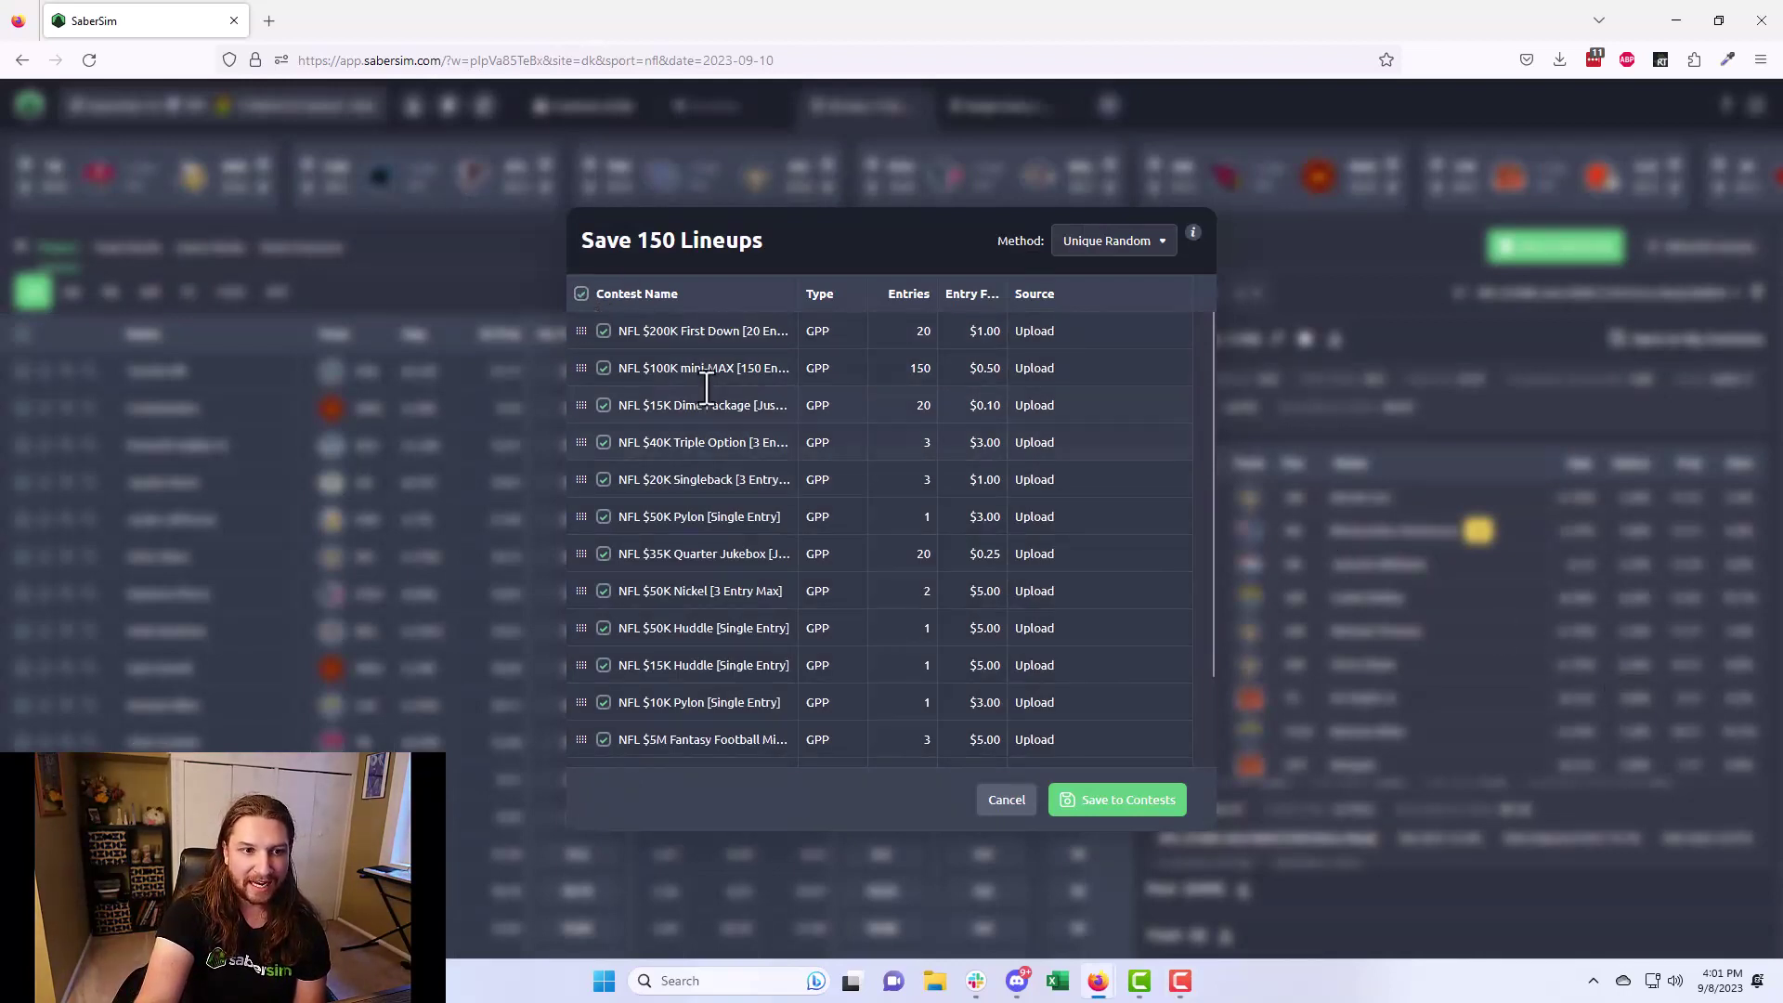
{"action": "left_click", "coordinate": [910, 295]}
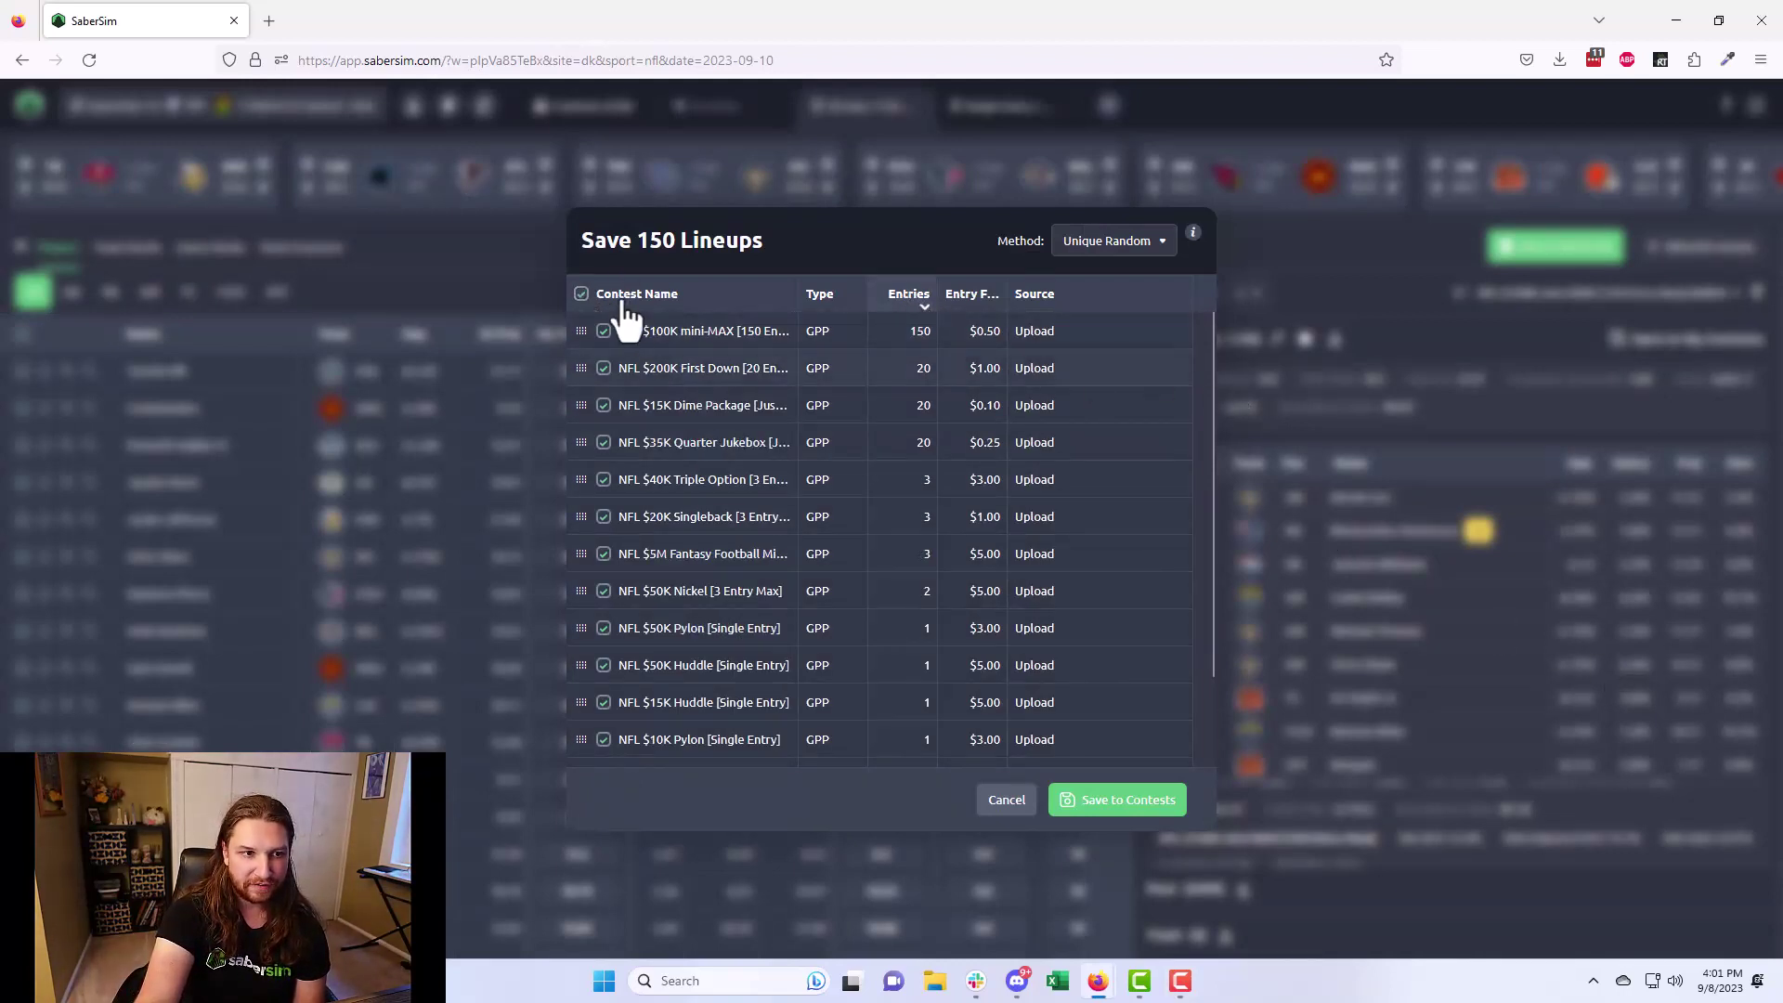
{"action": "left_click", "coordinate": [582, 296]}
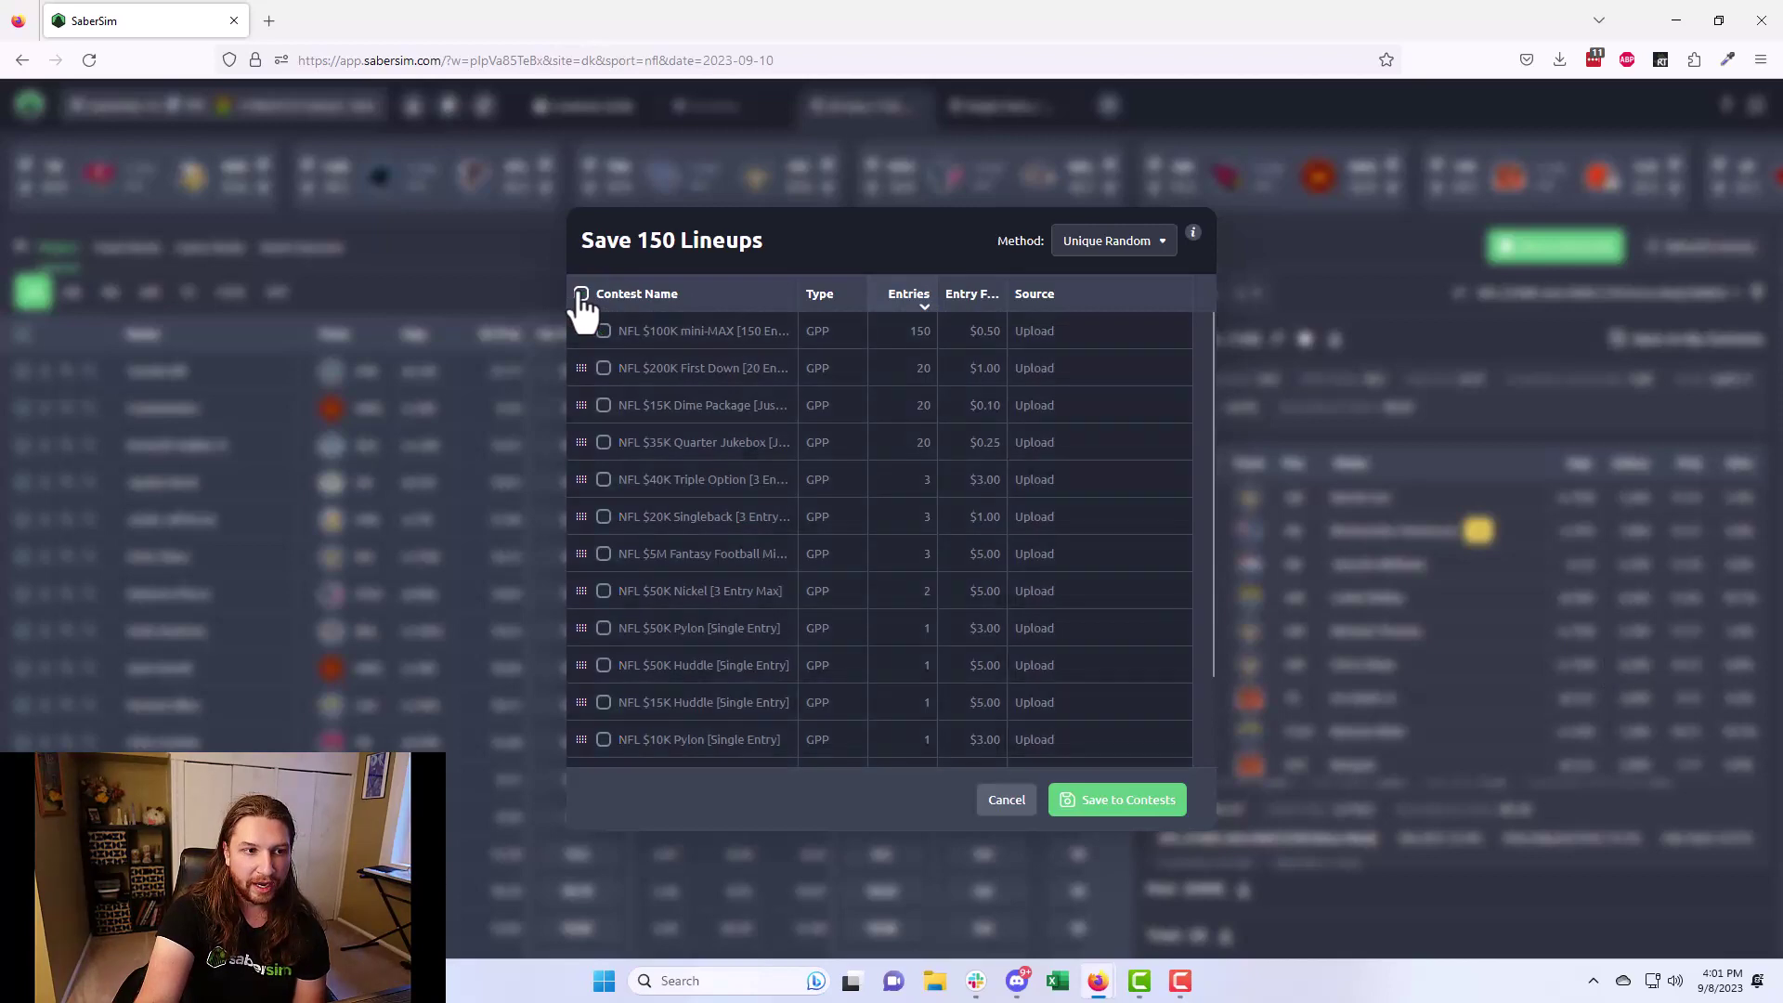
{"action": "left_click", "coordinate": [604, 331]}
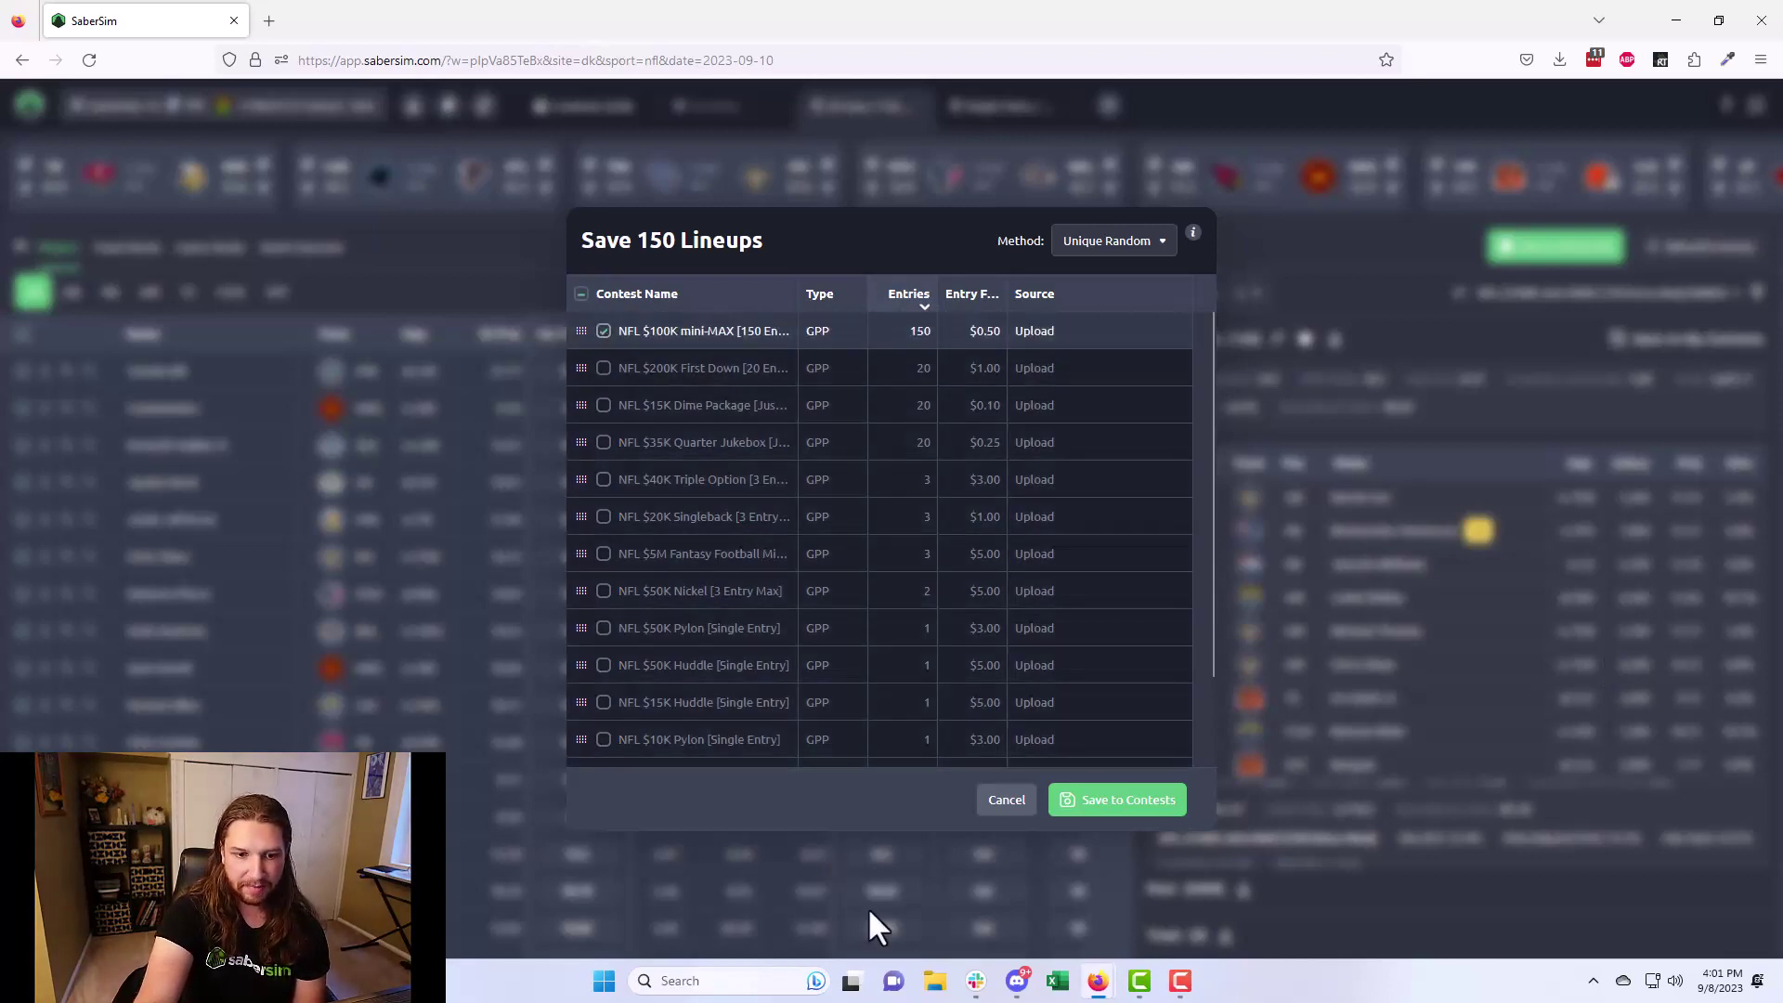
{"action": "left_click", "coordinate": [1119, 804]}
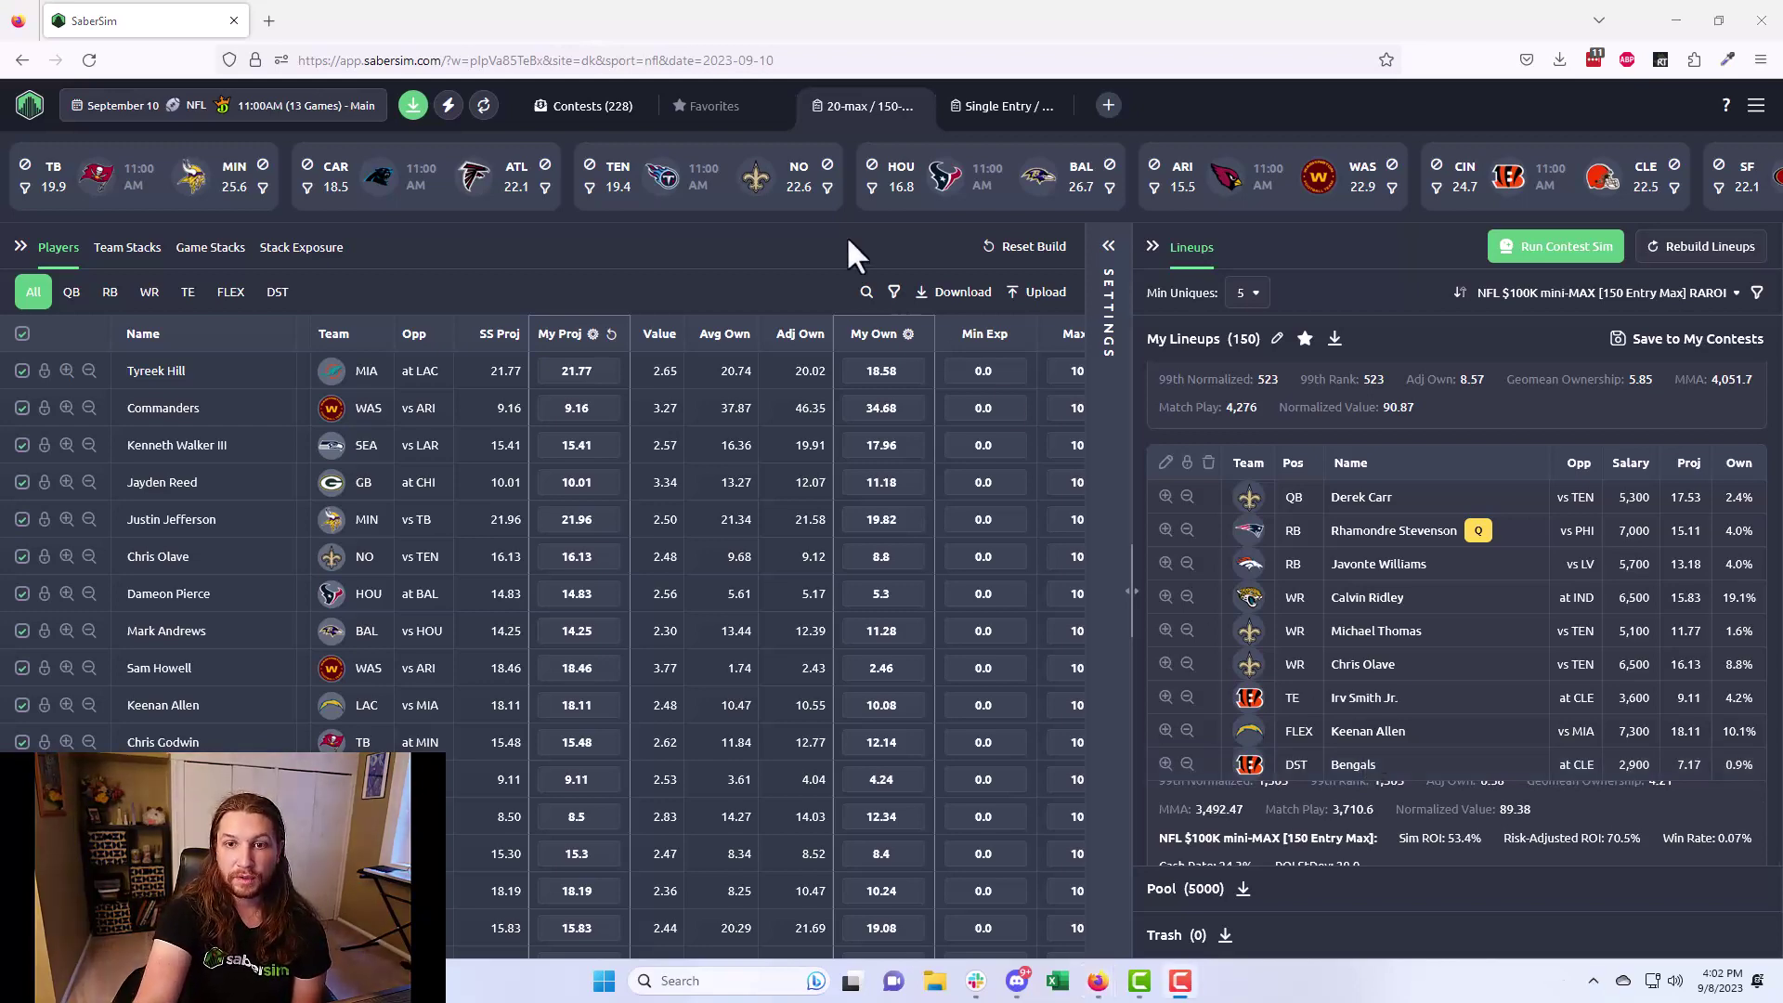
{"action": "left_click", "coordinate": [1684, 338]}
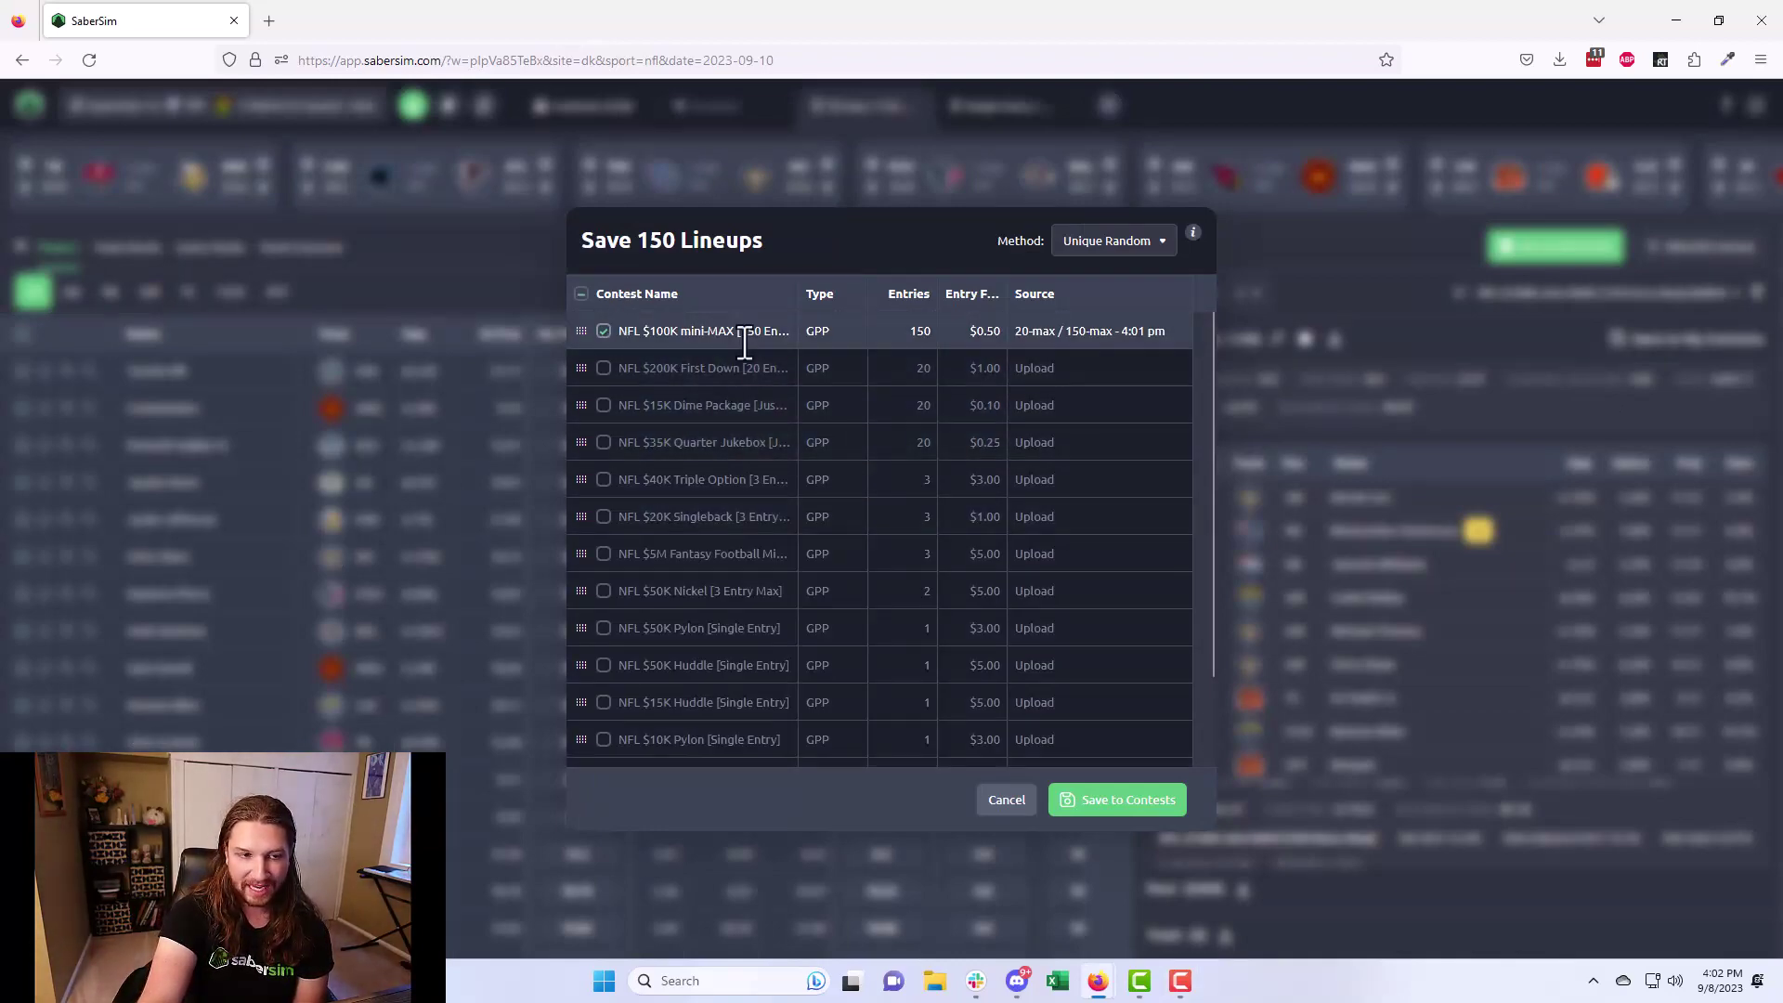
{"action": "left_click", "coordinate": [1356, 247]}
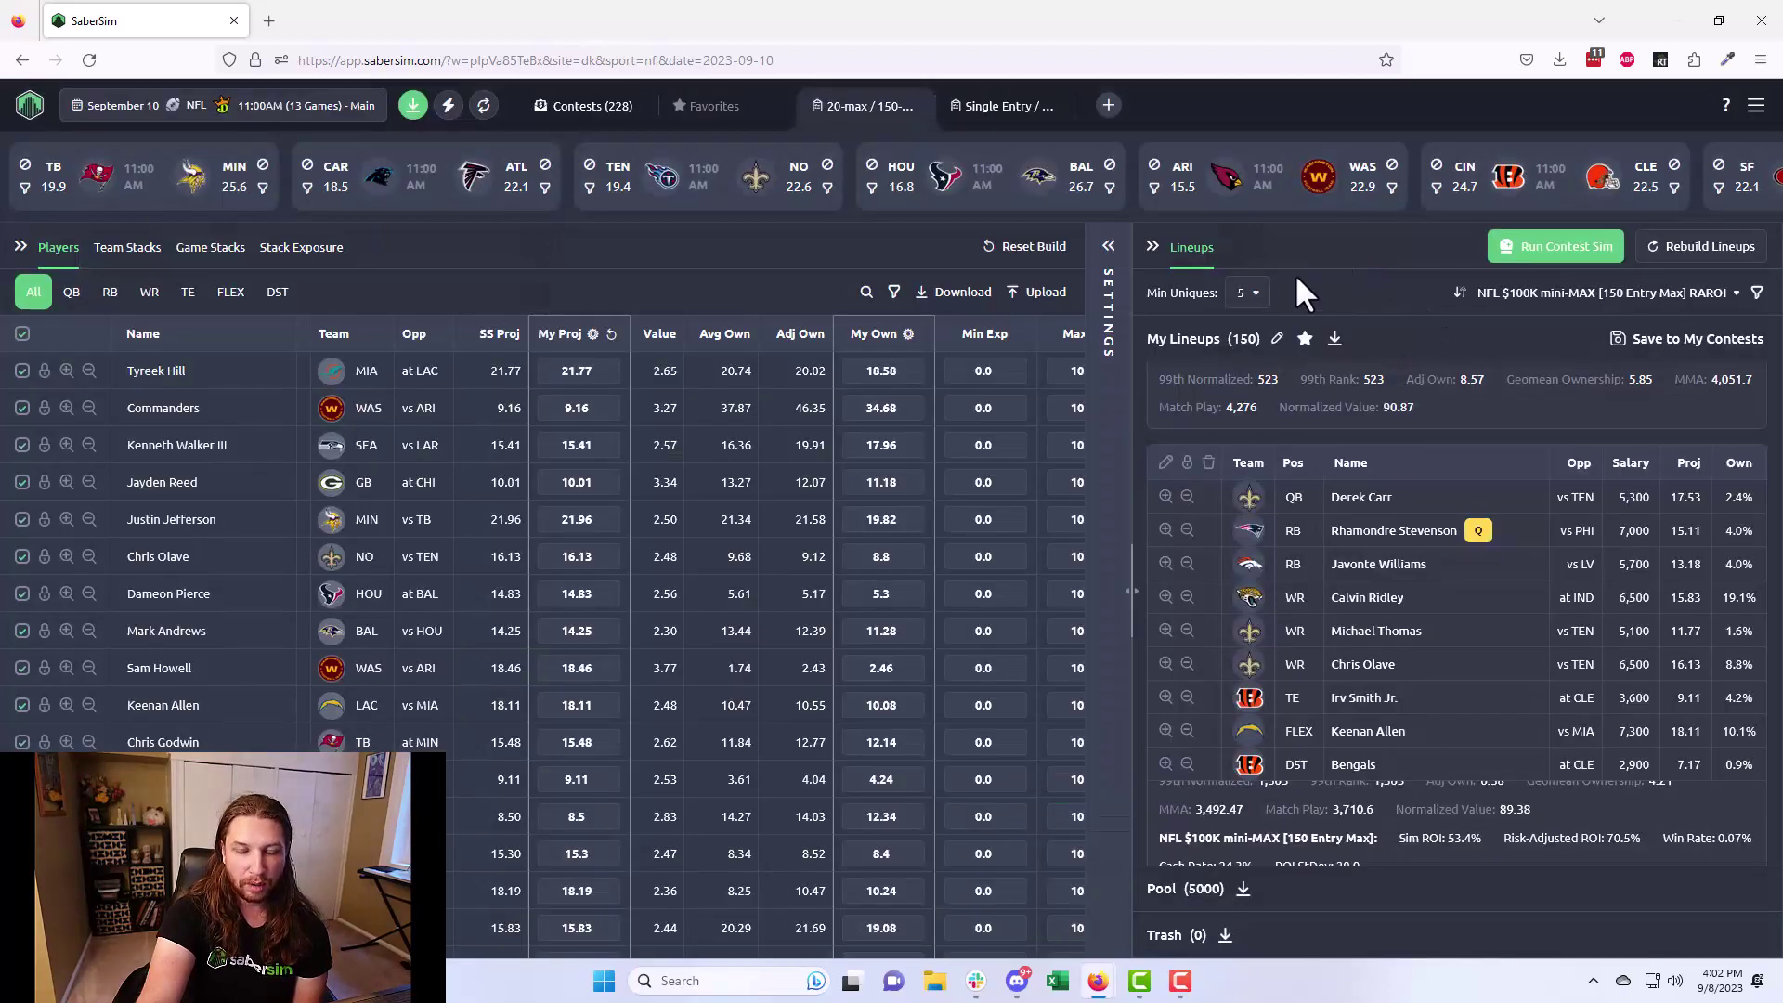
Step: Reset the minimum uniques to 1 and set the number of lineups to 60
{"action": "left_click", "coordinate": [1247, 295]}
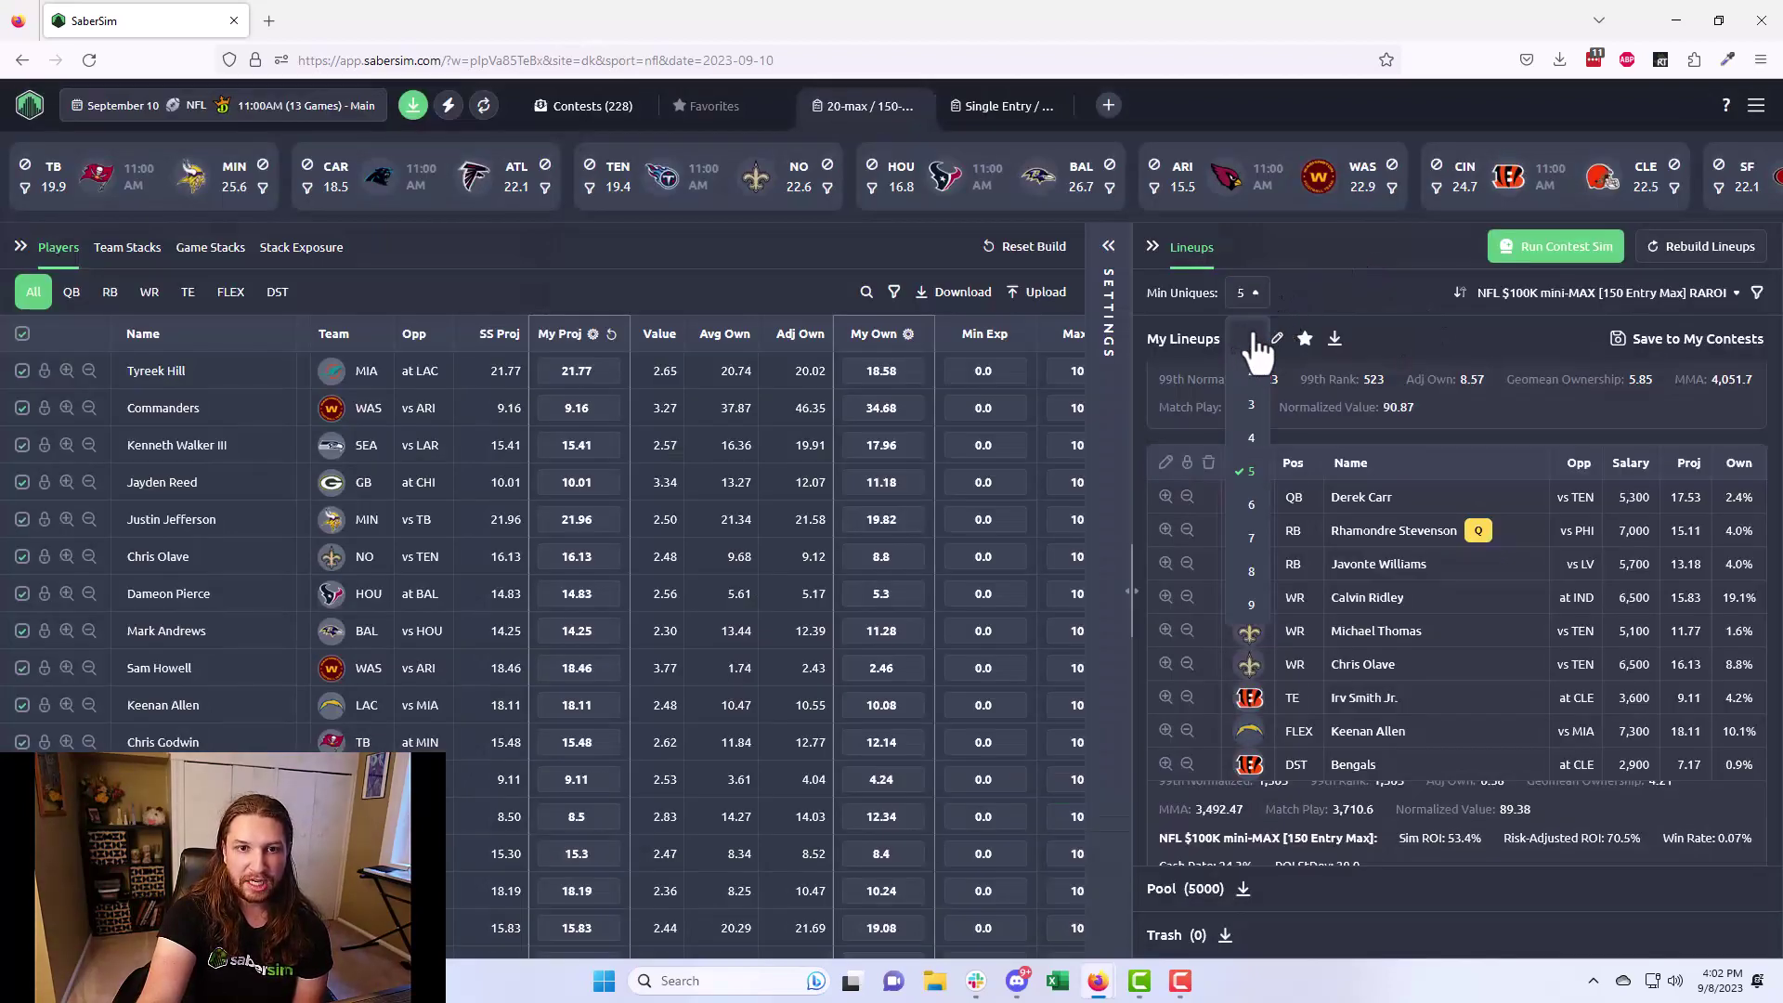
{"action": "left_click", "coordinate": [1249, 309]}
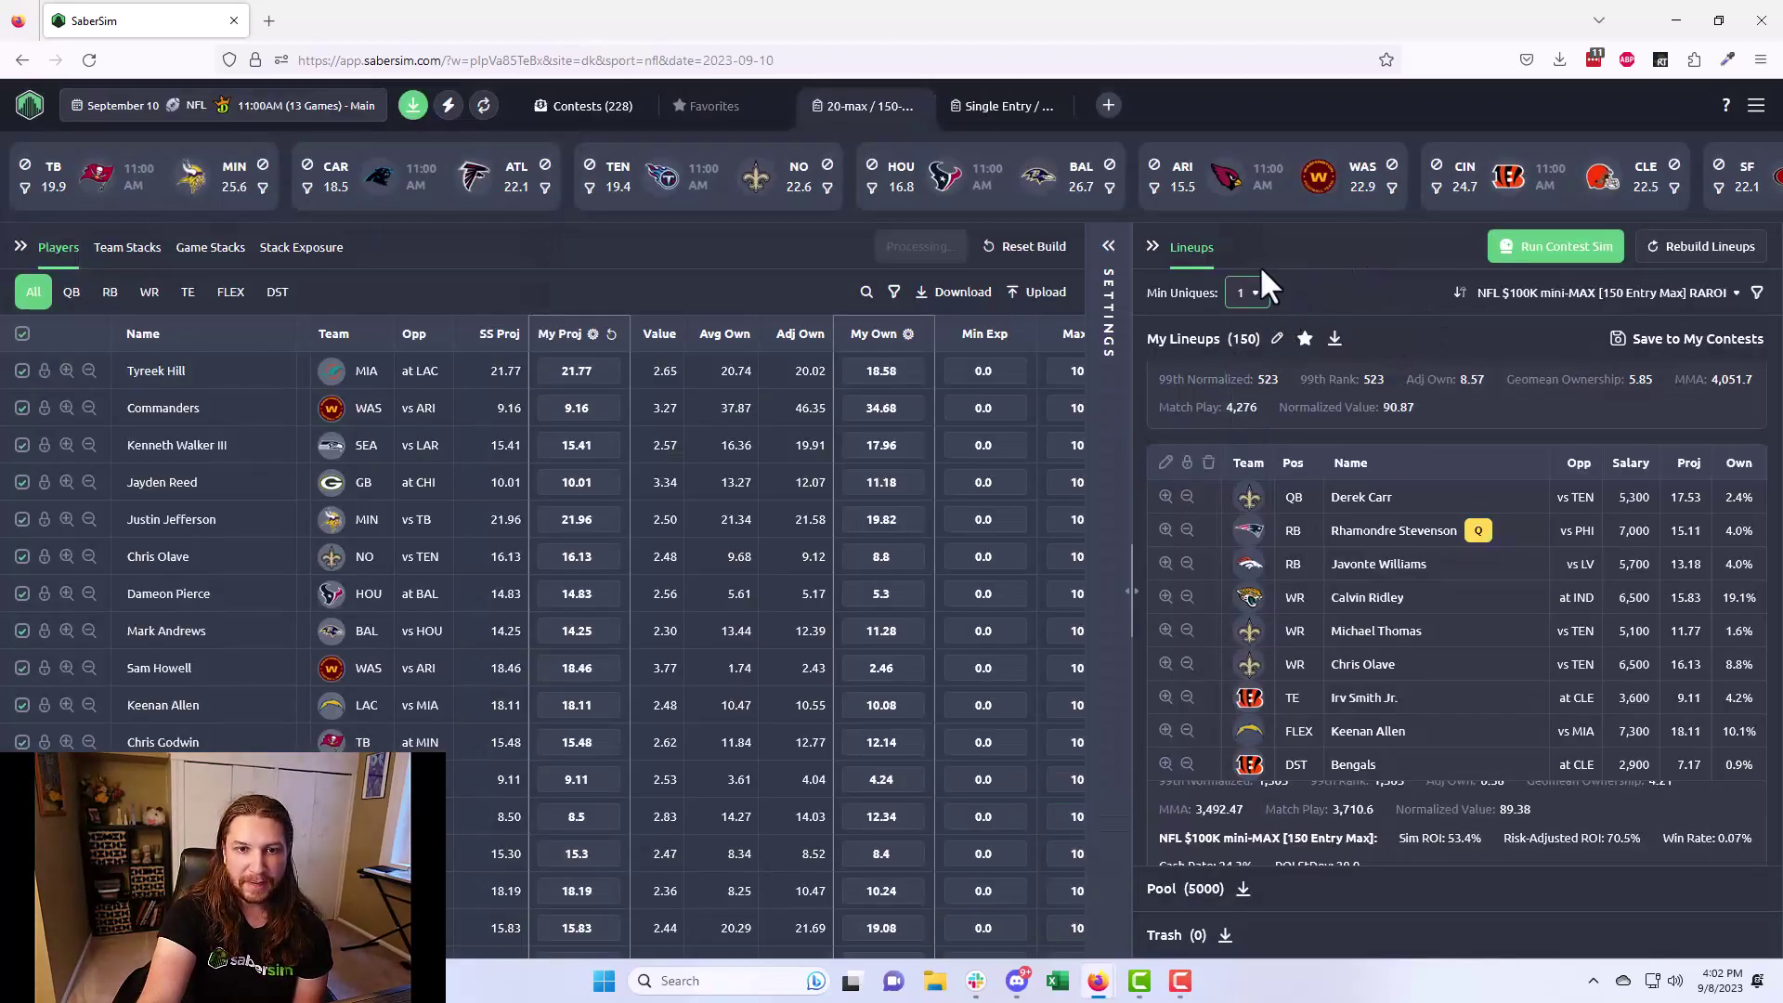
{"action": "left_click", "coordinate": [1268, 340]}
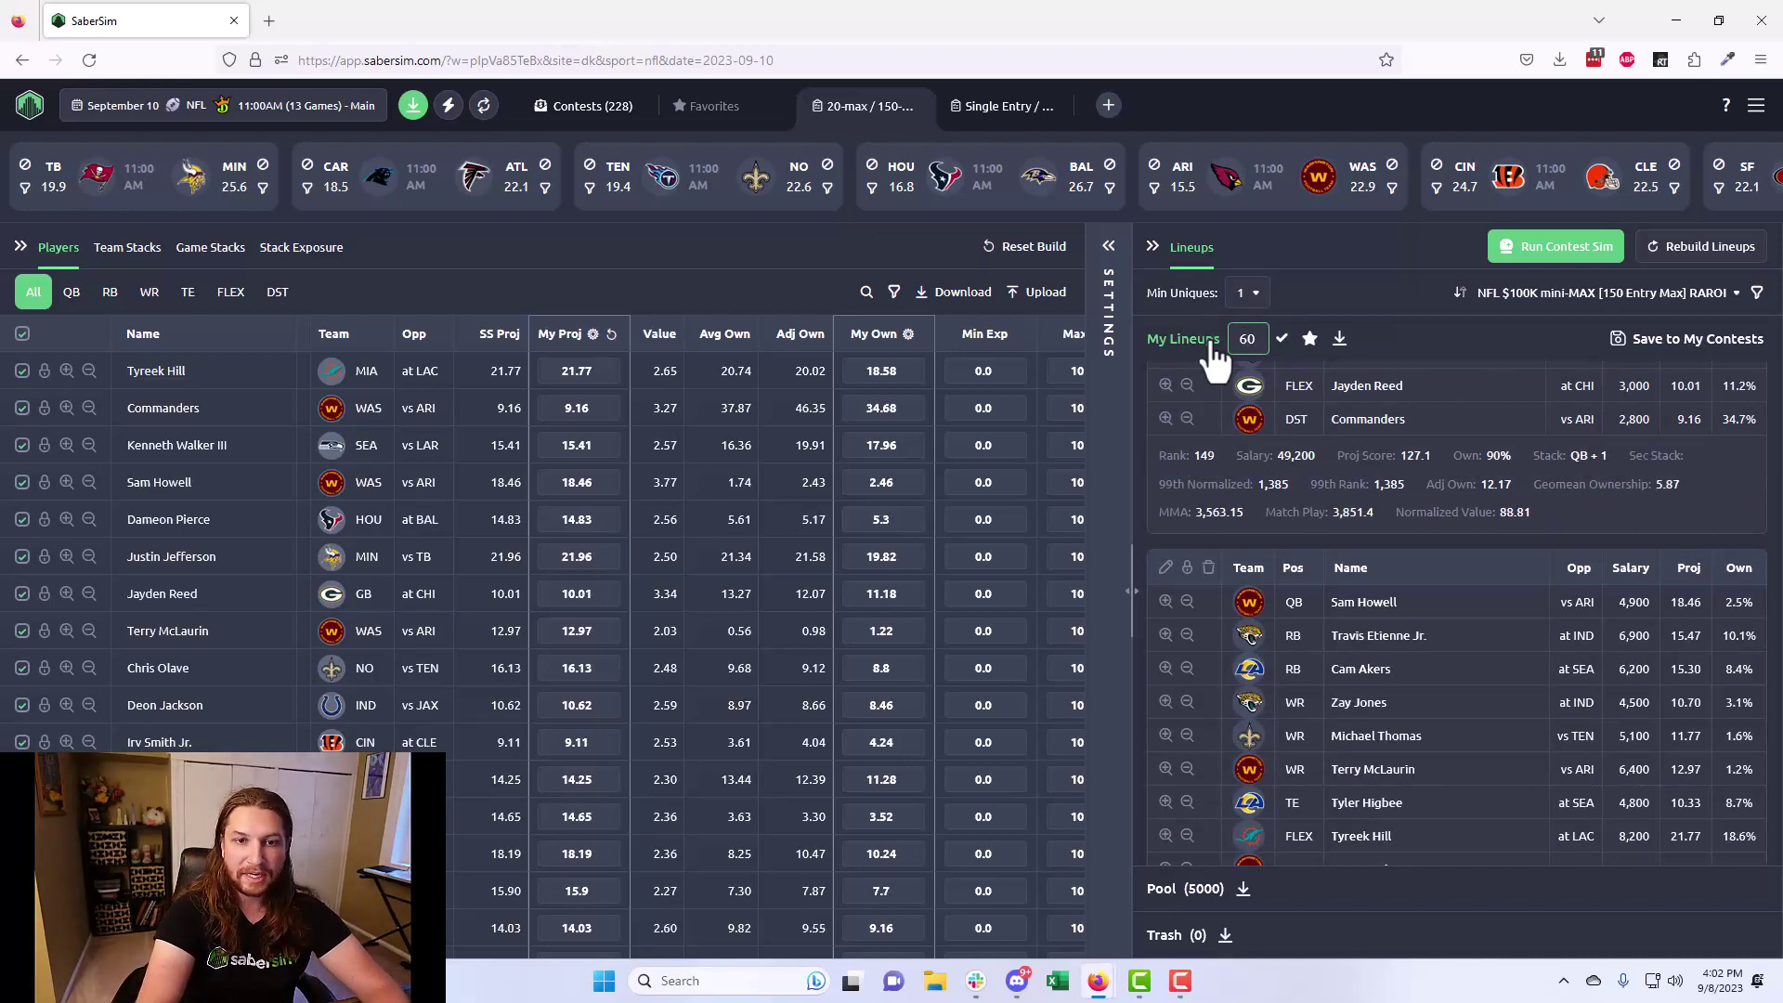
{"action": "left_click", "coordinate": [1290, 340]}
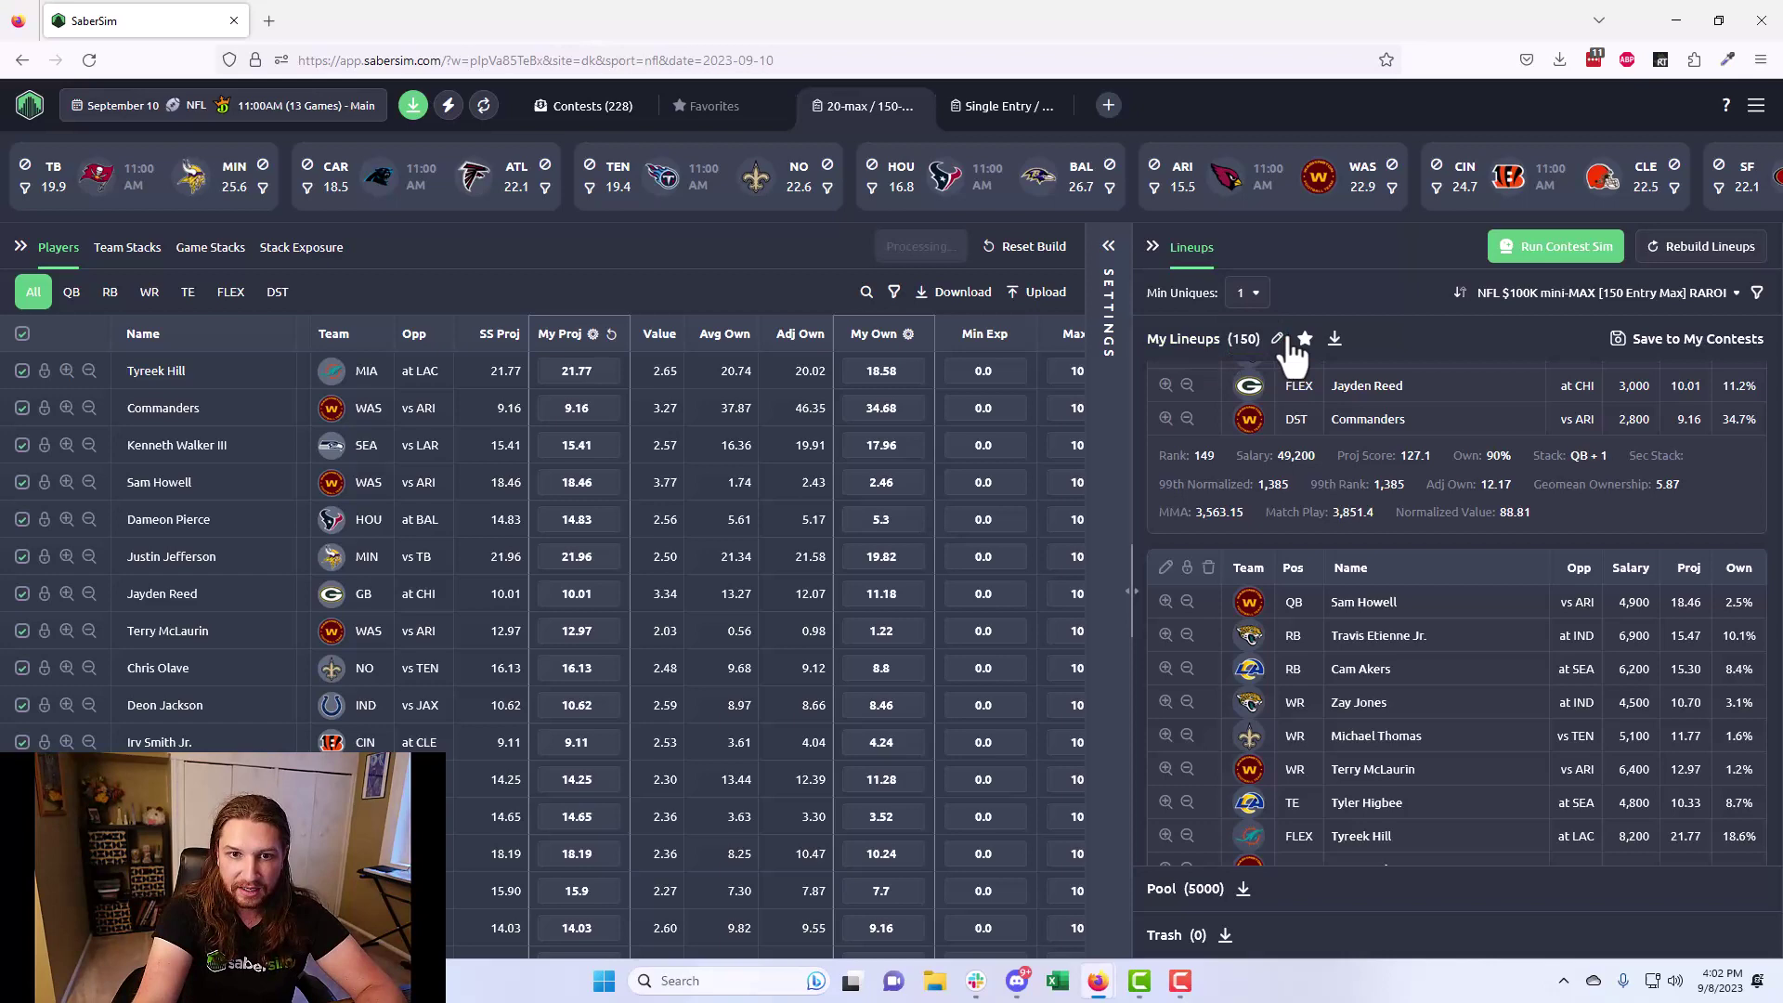
Step: Sort the 60 lineups by the NFL $200K First Down [20 Entry Max] RAROI
{"action": "left_click", "coordinate": [1708, 293]}
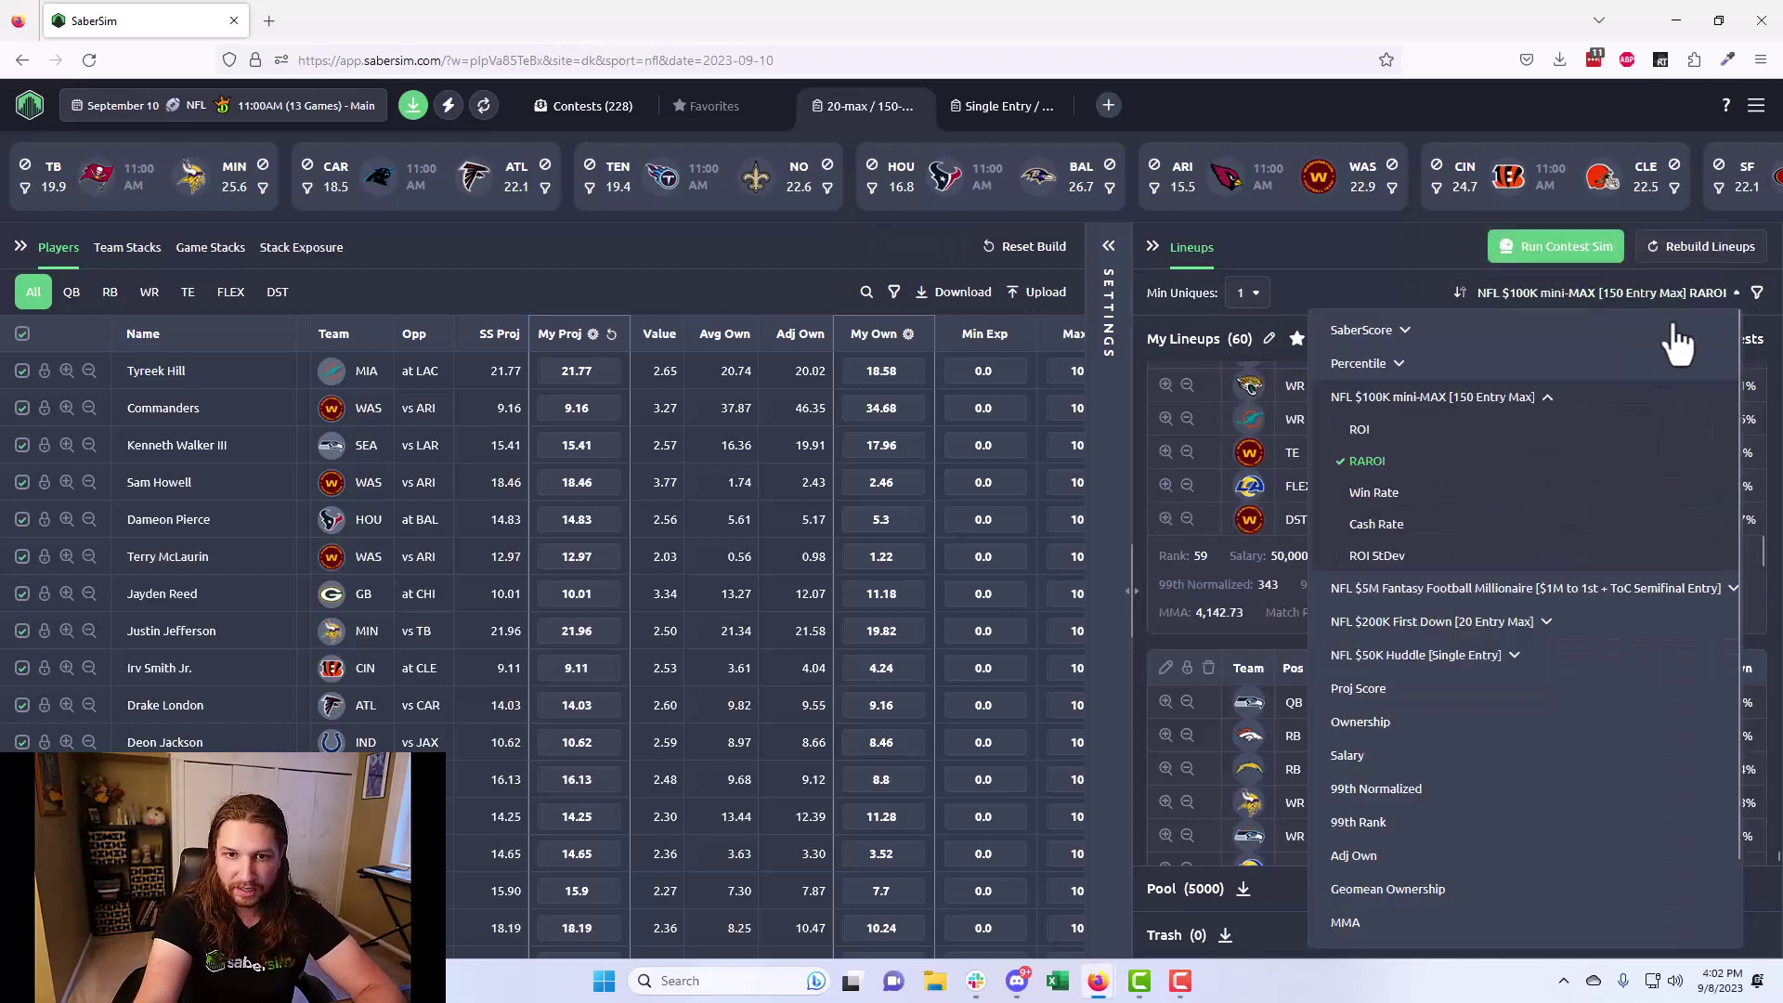
{"action": "left_click", "coordinate": [1547, 397]}
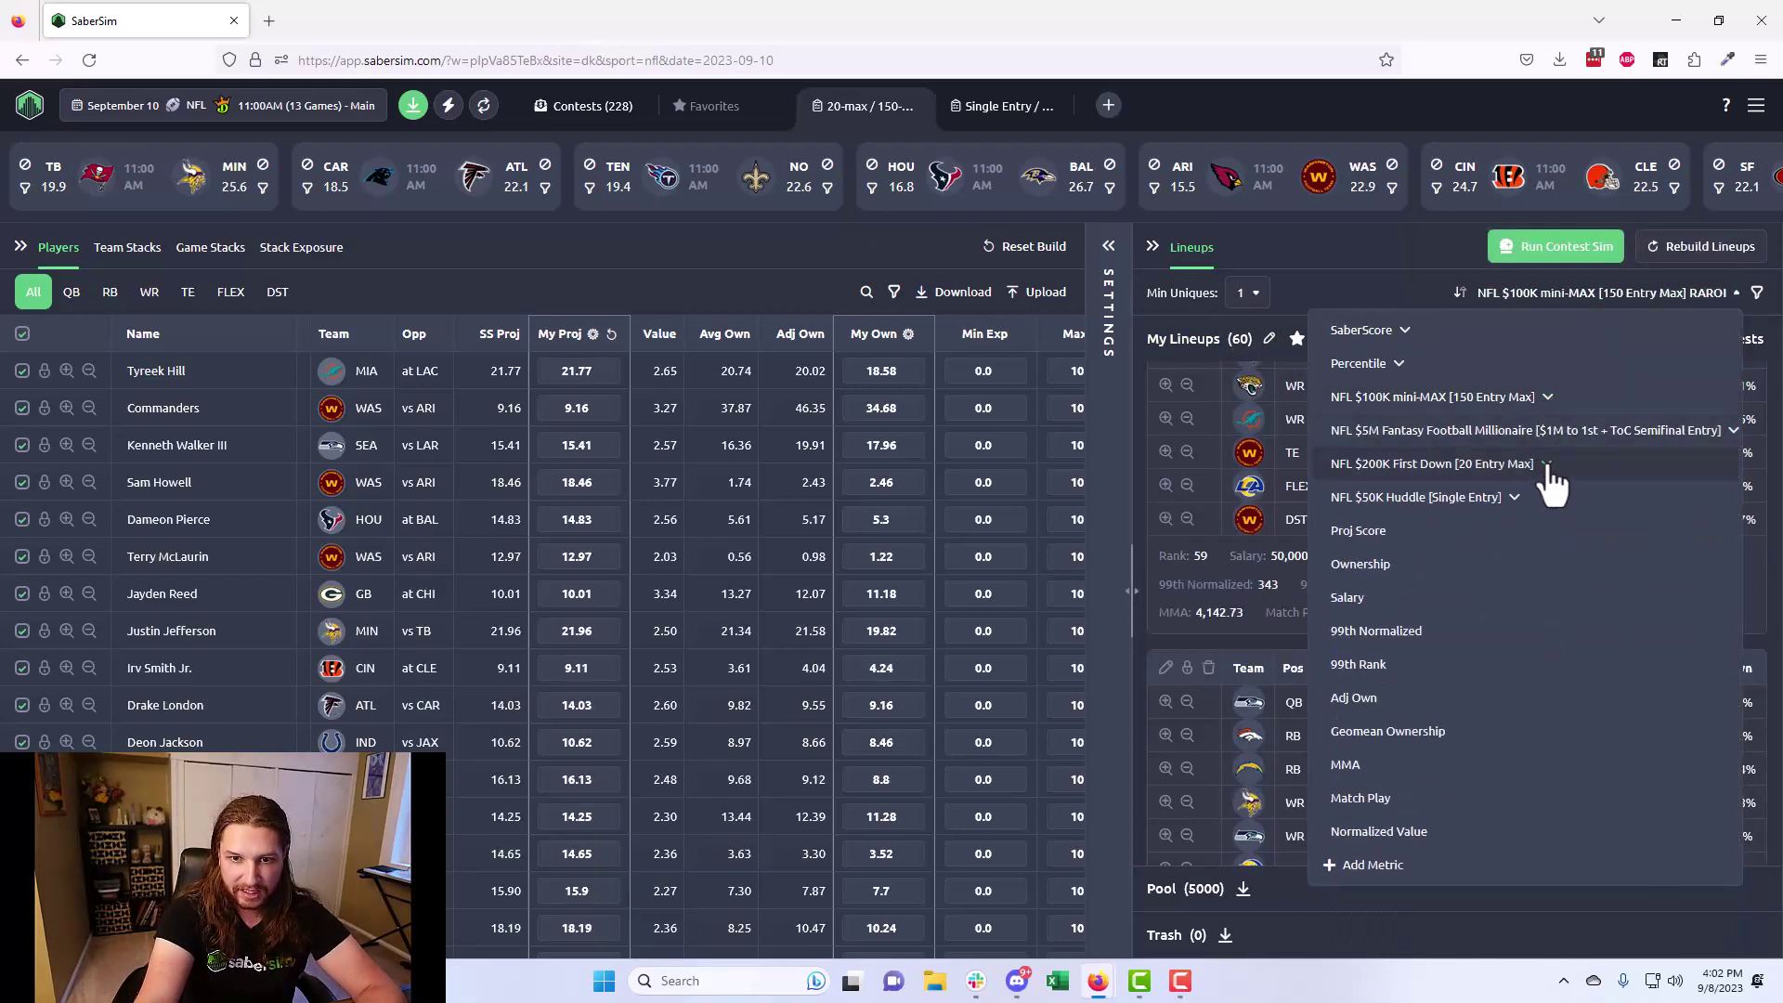
{"action": "left_click", "coordinate": [1546, 464]}
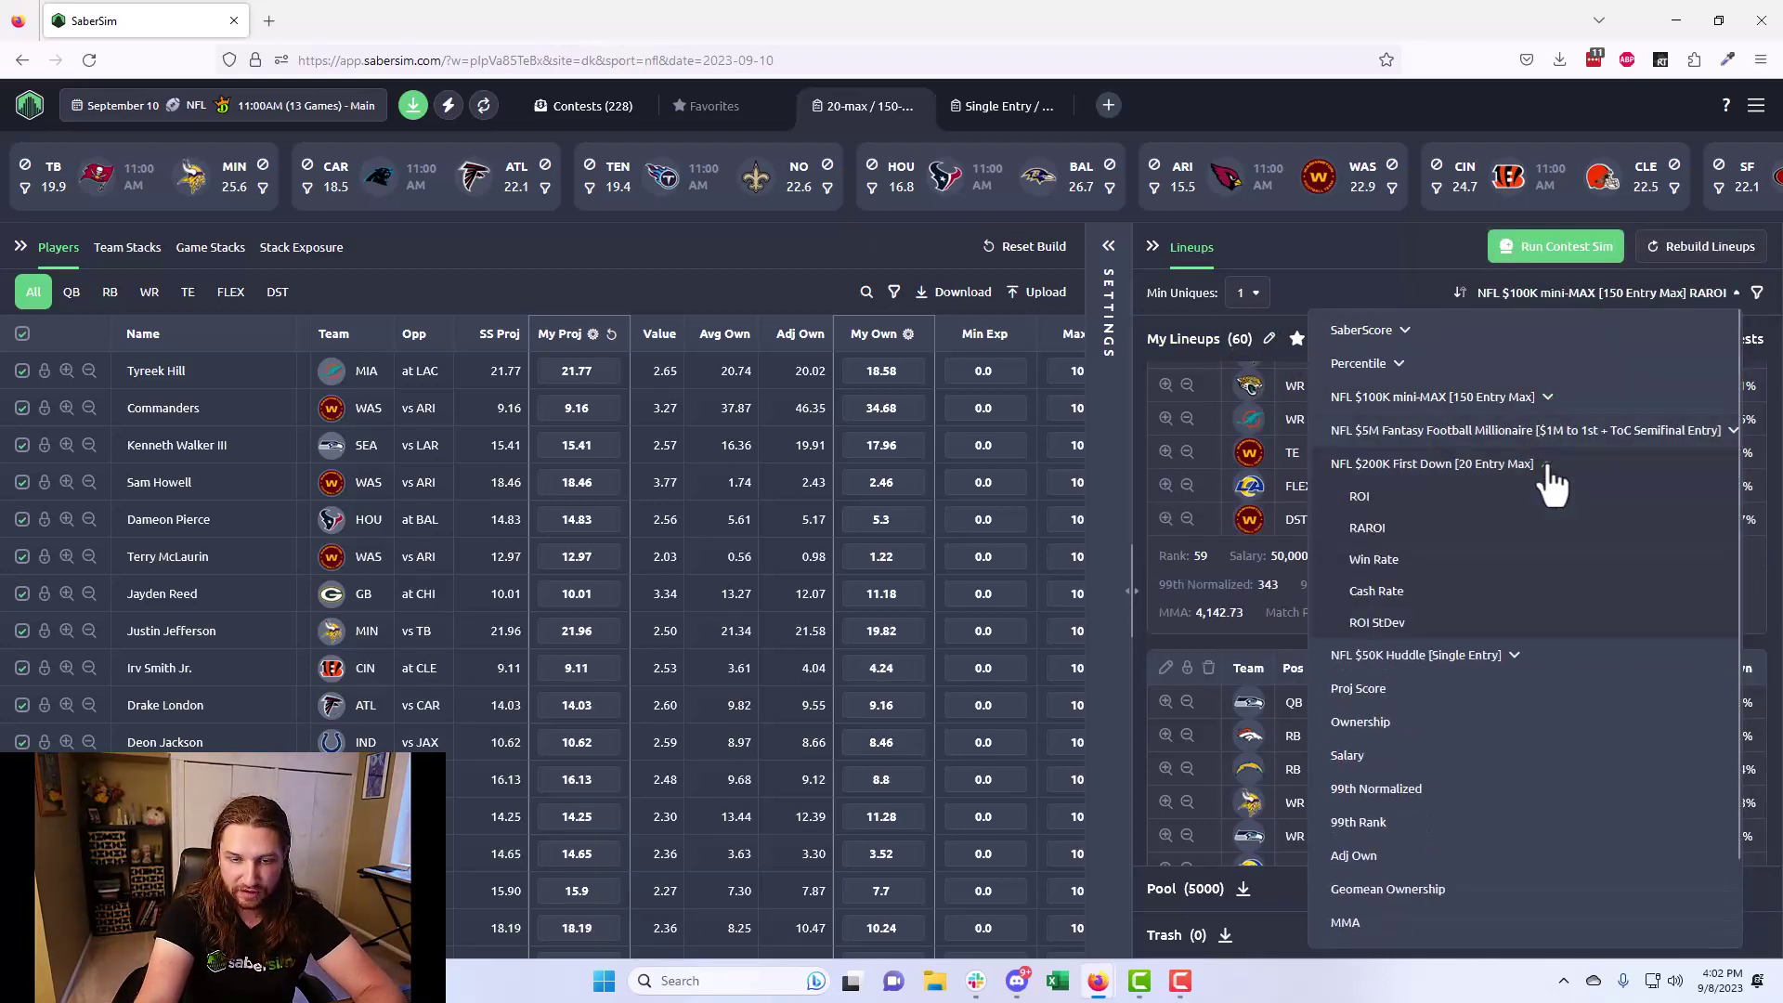
{"action": "left_click", "coordinate": [1367, 529]}
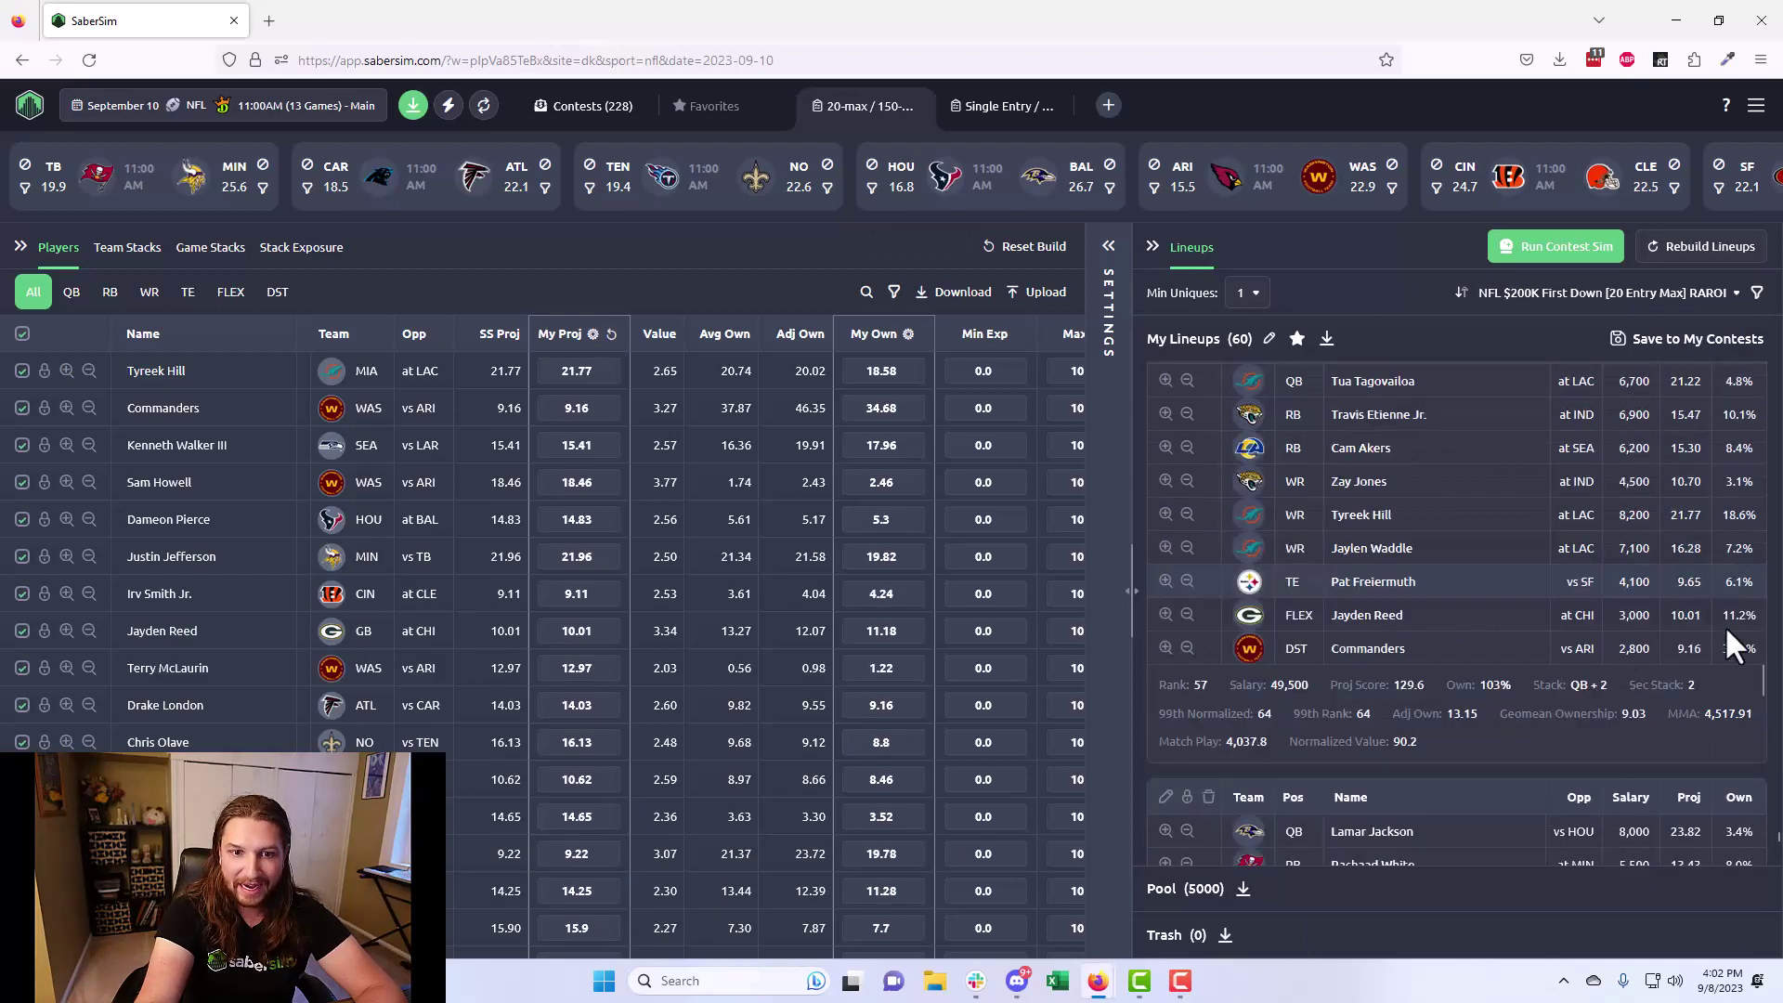
{"action": "scroll", "coordinate": [1724, 626], "scroll_direction": "down", "scroll_amount": 5}
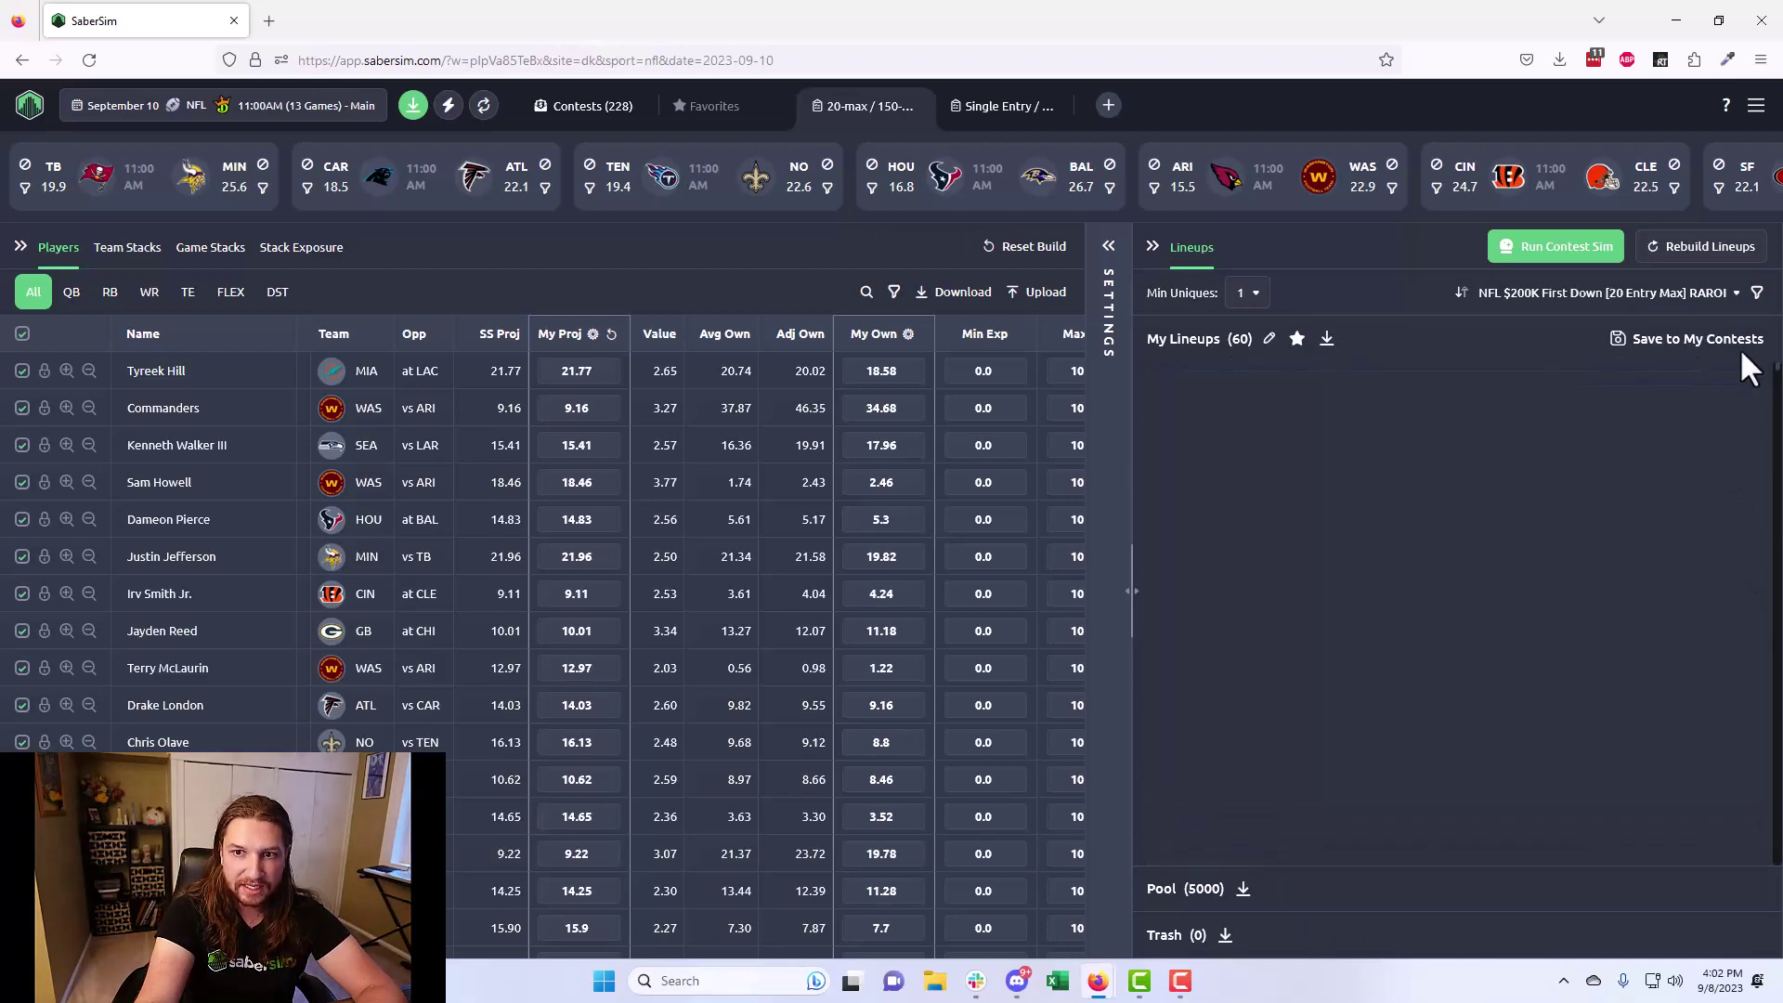
Step: Try minimum uniques of 7 and 8 for the 60 lineups, going back to 7
{"action": "left_click", "coordinate": [1248, 292]}
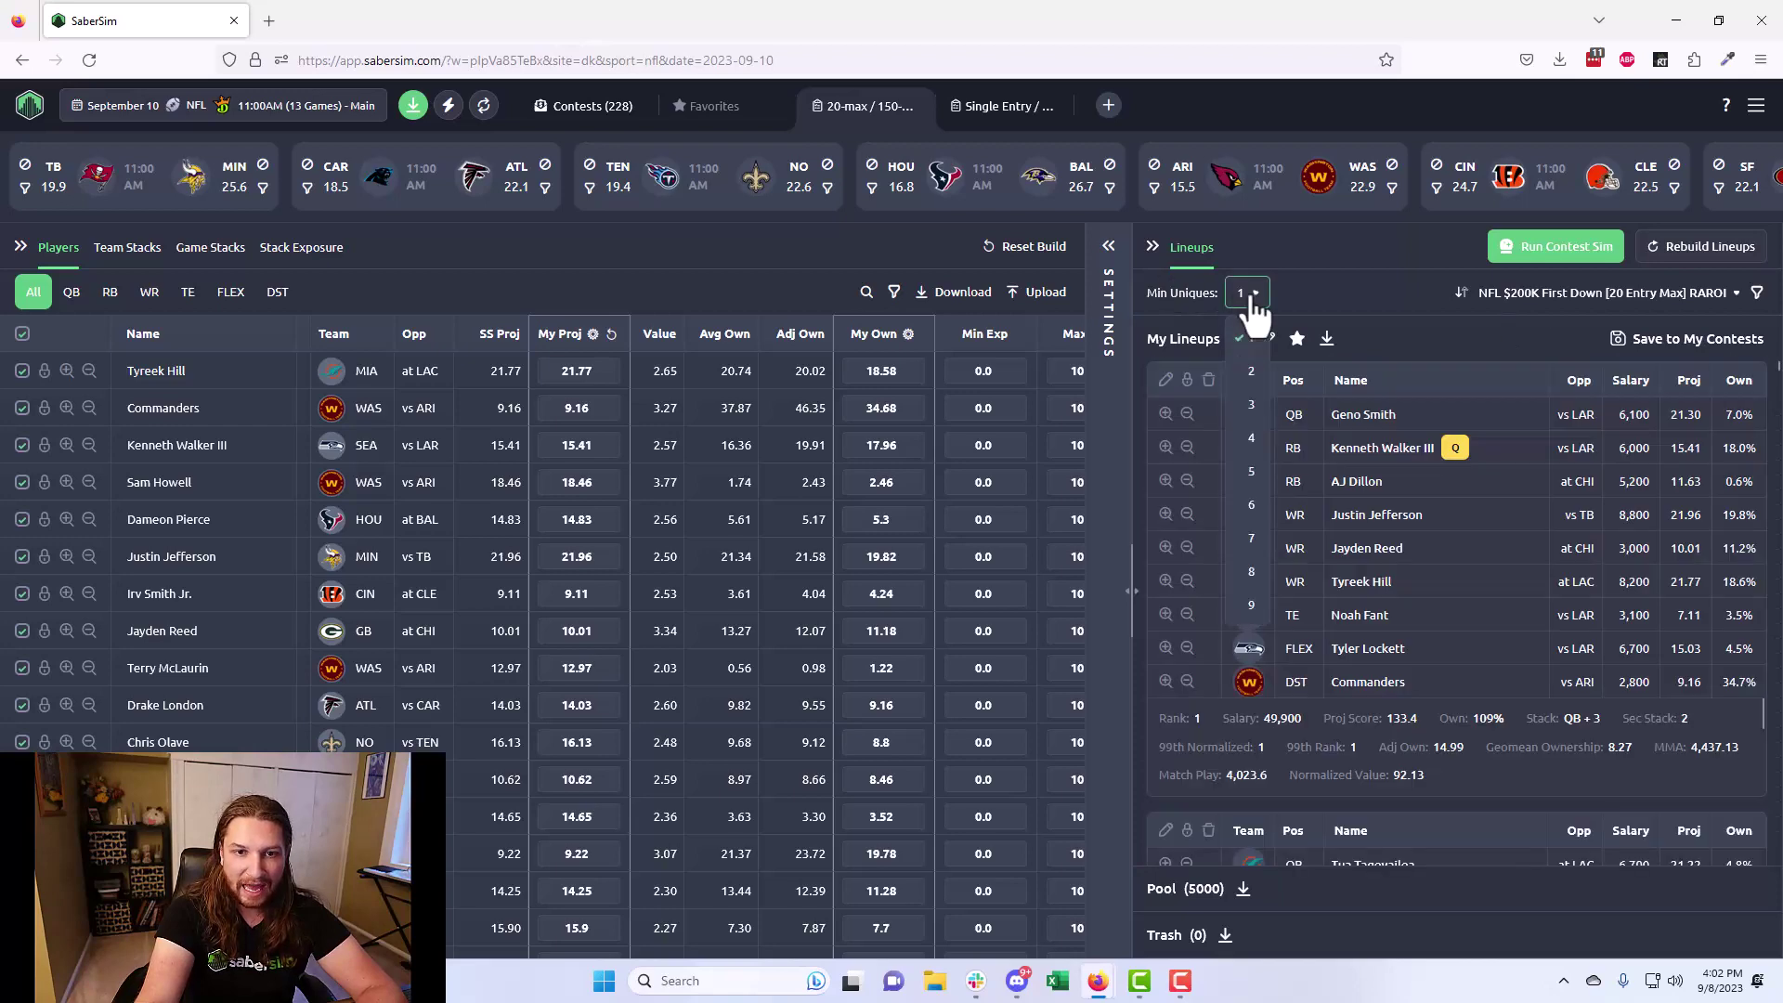
{"action": "left_click", "coordinate": [1252, 540]}
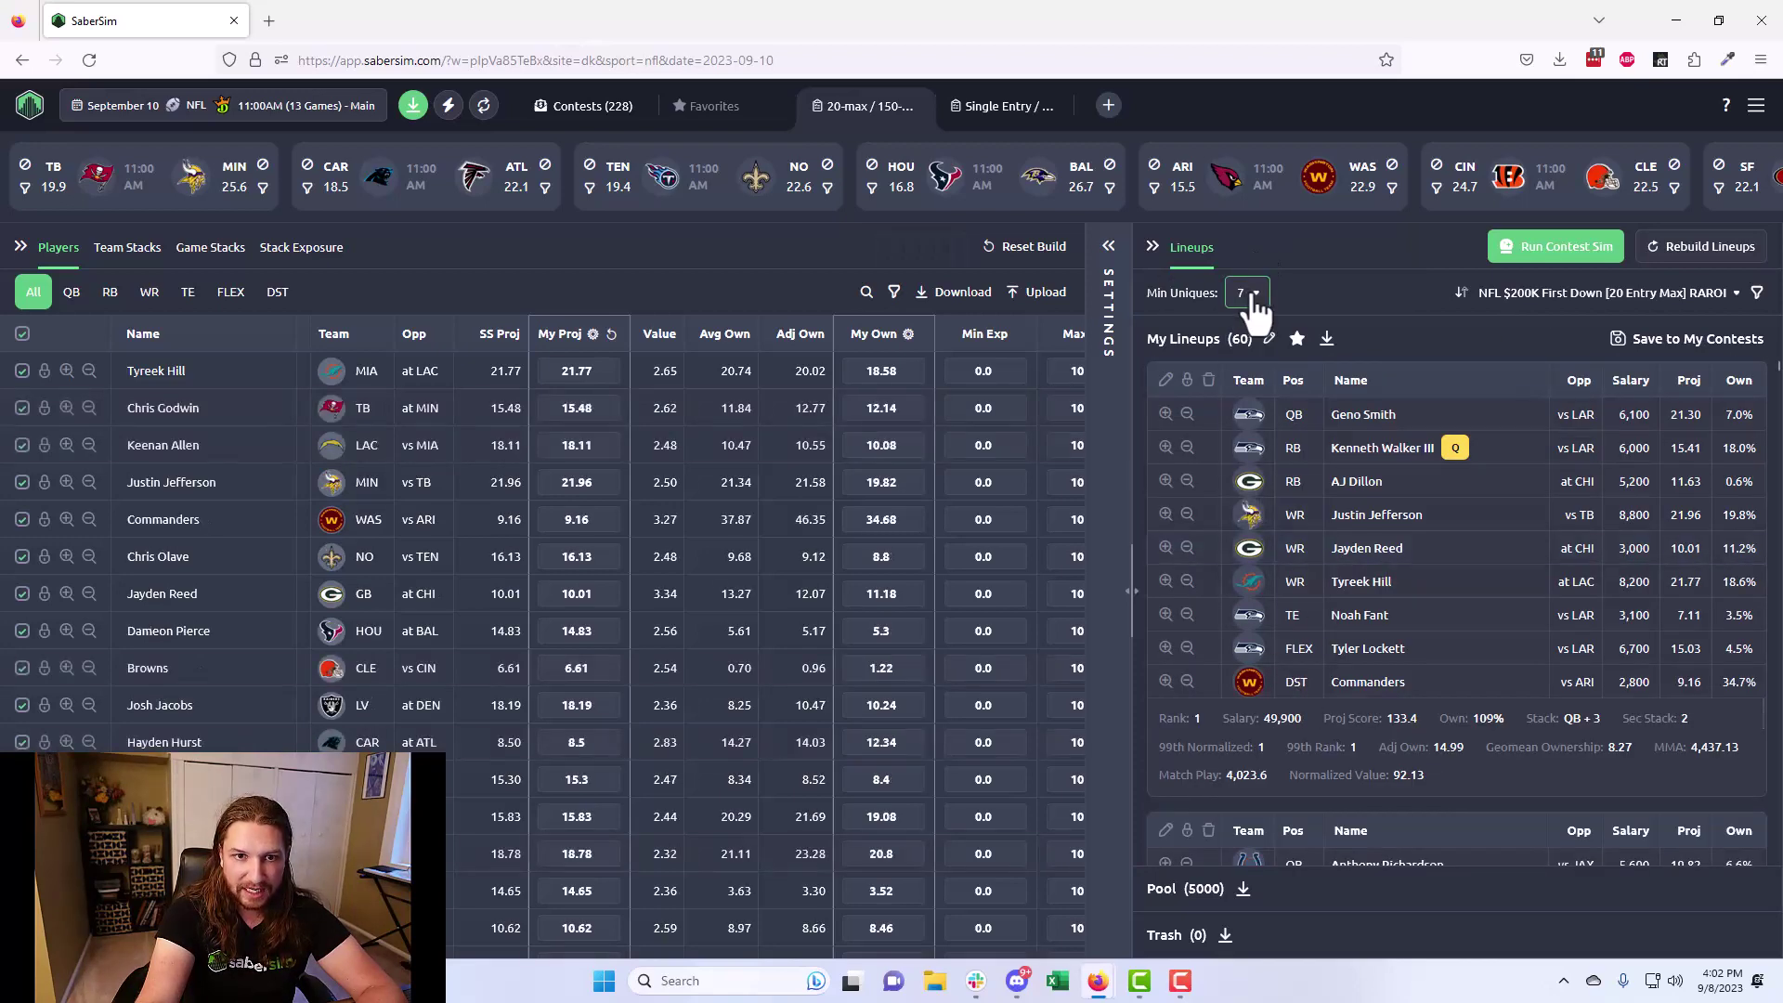
{"action": "left_click", "coordinate": [1249, 293]}
{"action": "left_click", "coordinate": [1248, 576]}
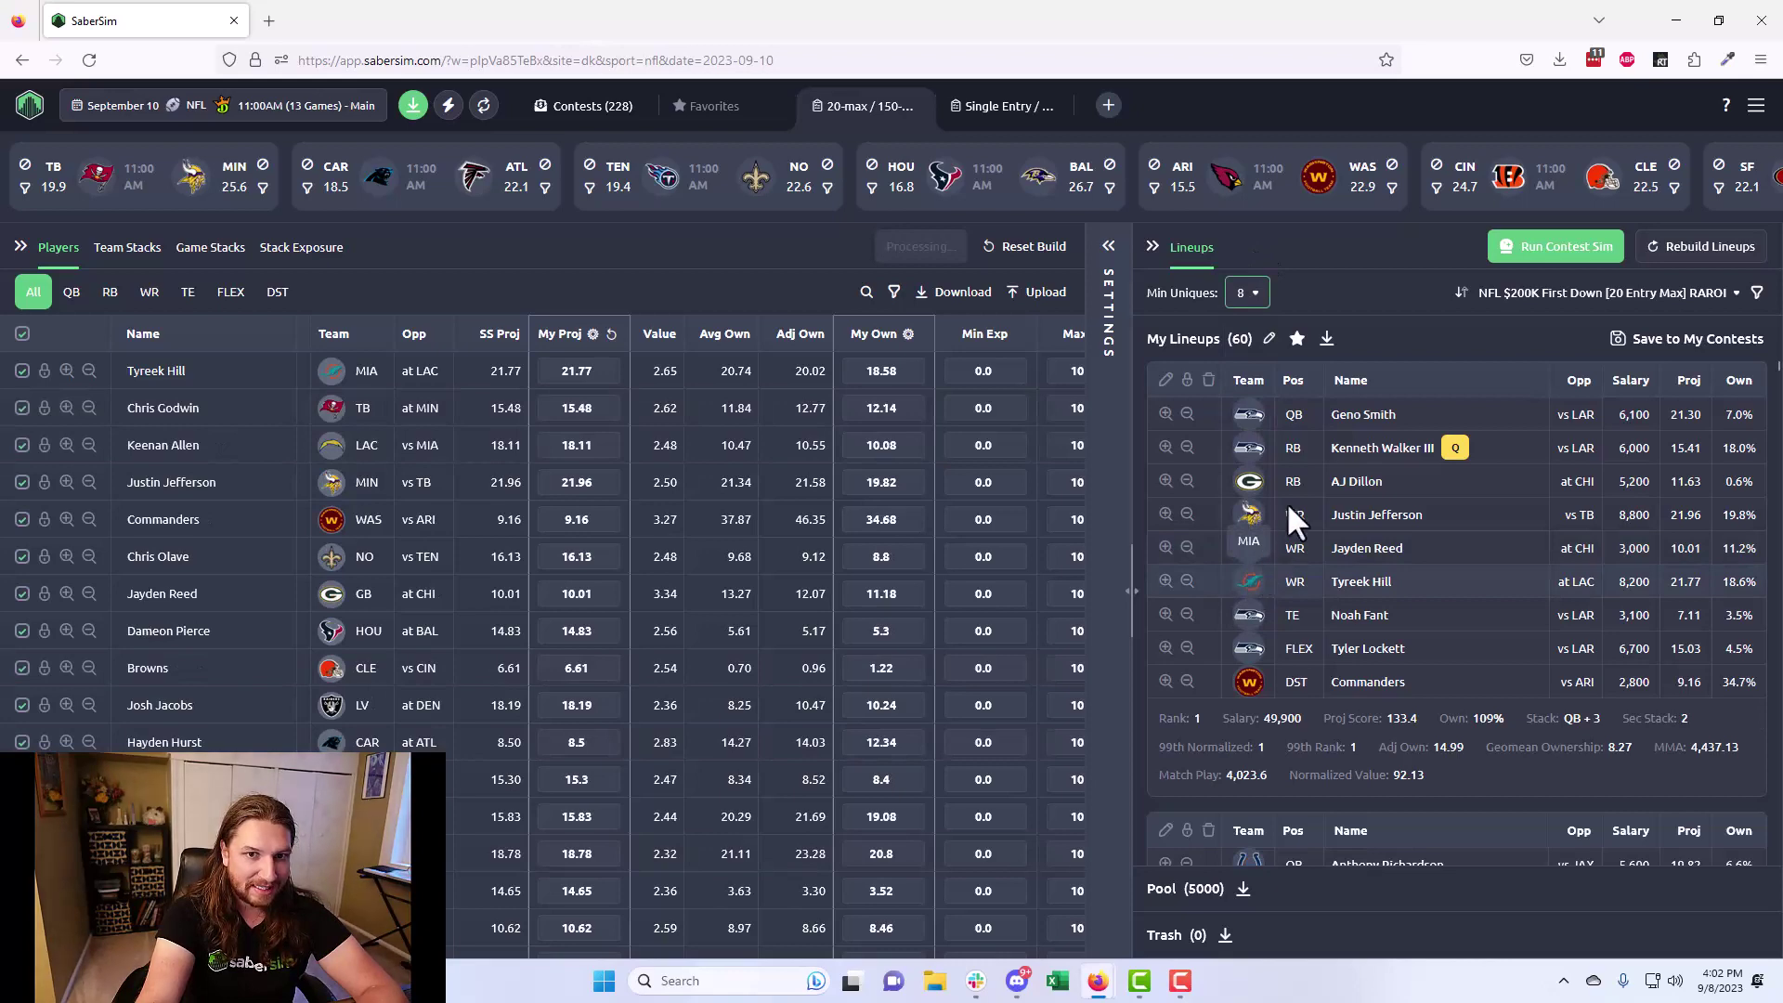
{"action": "left_click", "coordinate": [1249, 295]}
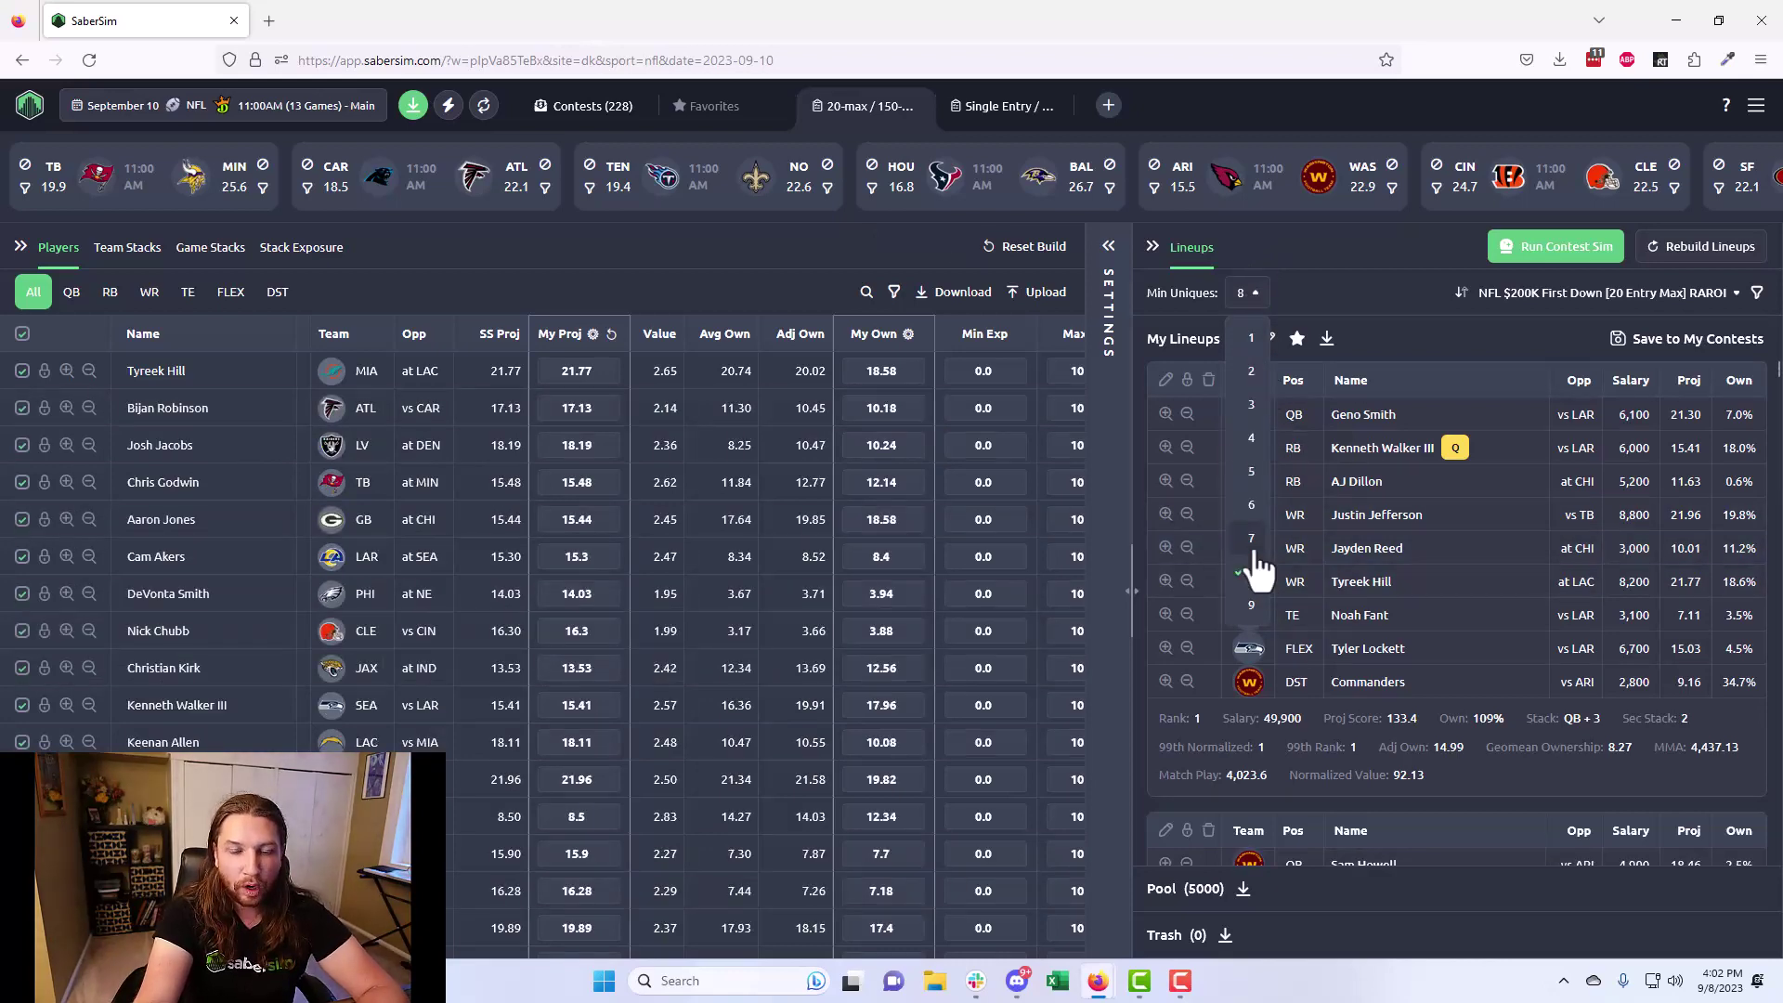
{"action": "left_click", "coordinate": [1250, 541]}
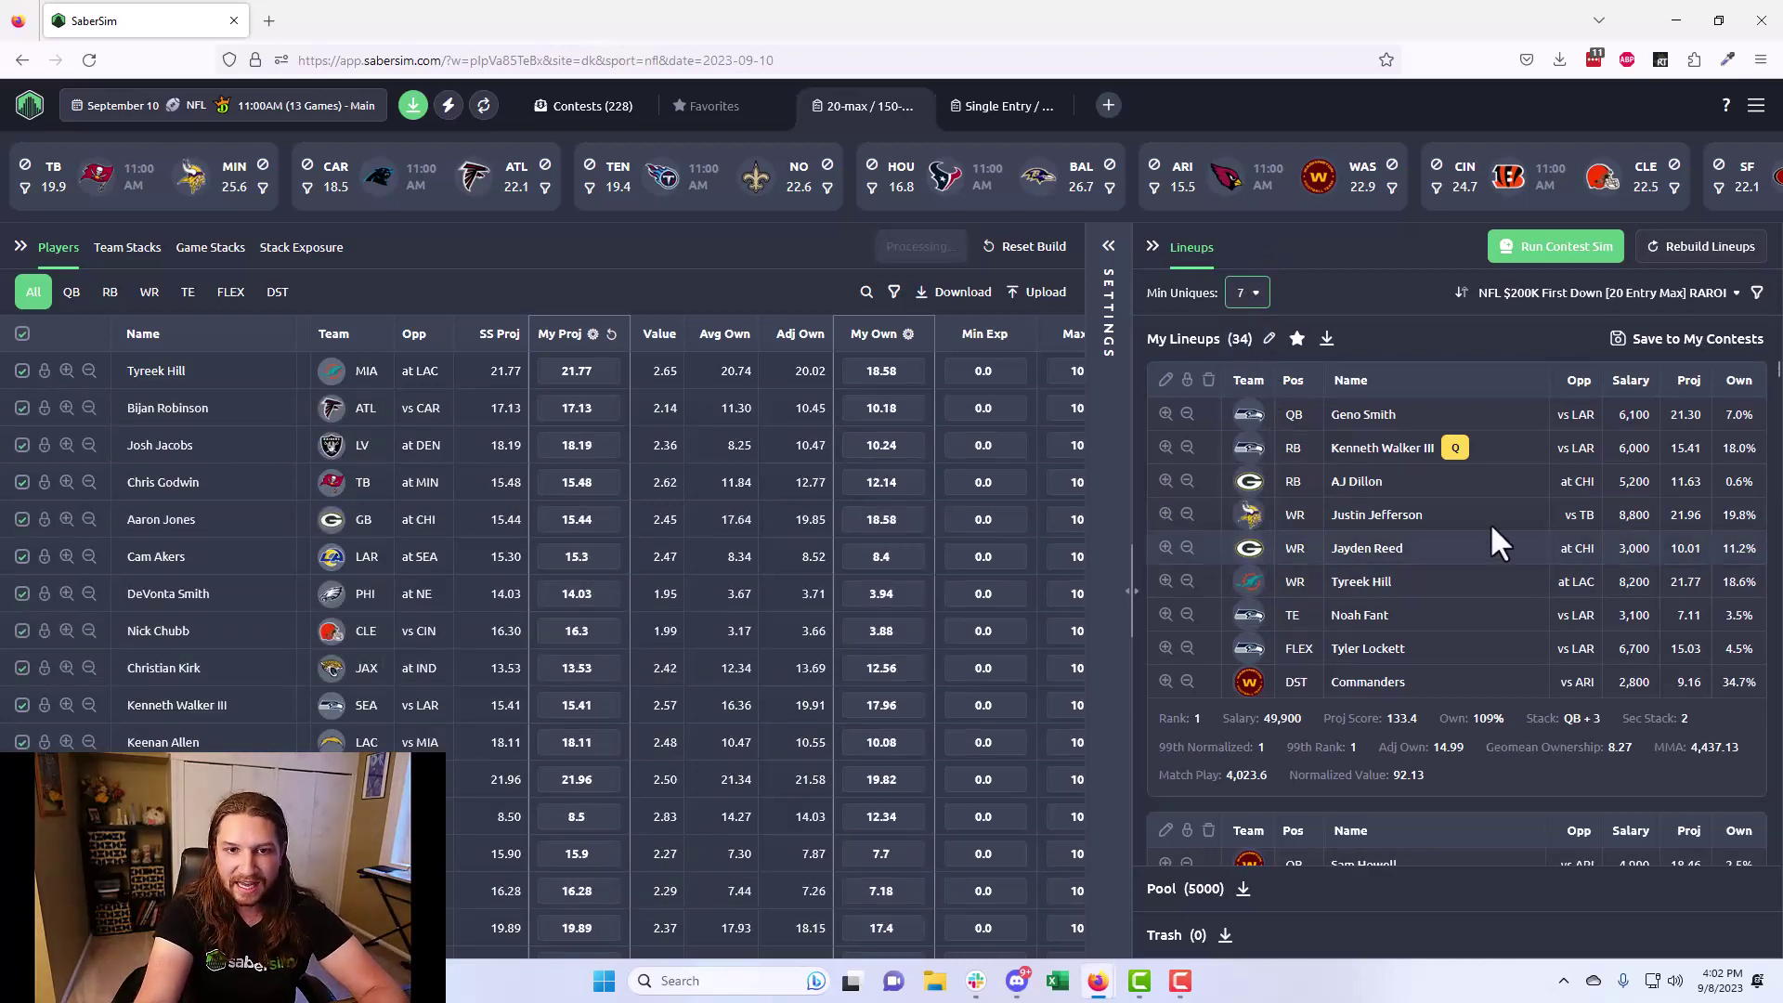
Step: Set the minimum uniques to 6 and examine the last lineup's sim metrics
{"action": "left_click", "coordinate": [1246, 292]}
{"action": "left_click", "coordinate": [1251, 506]}
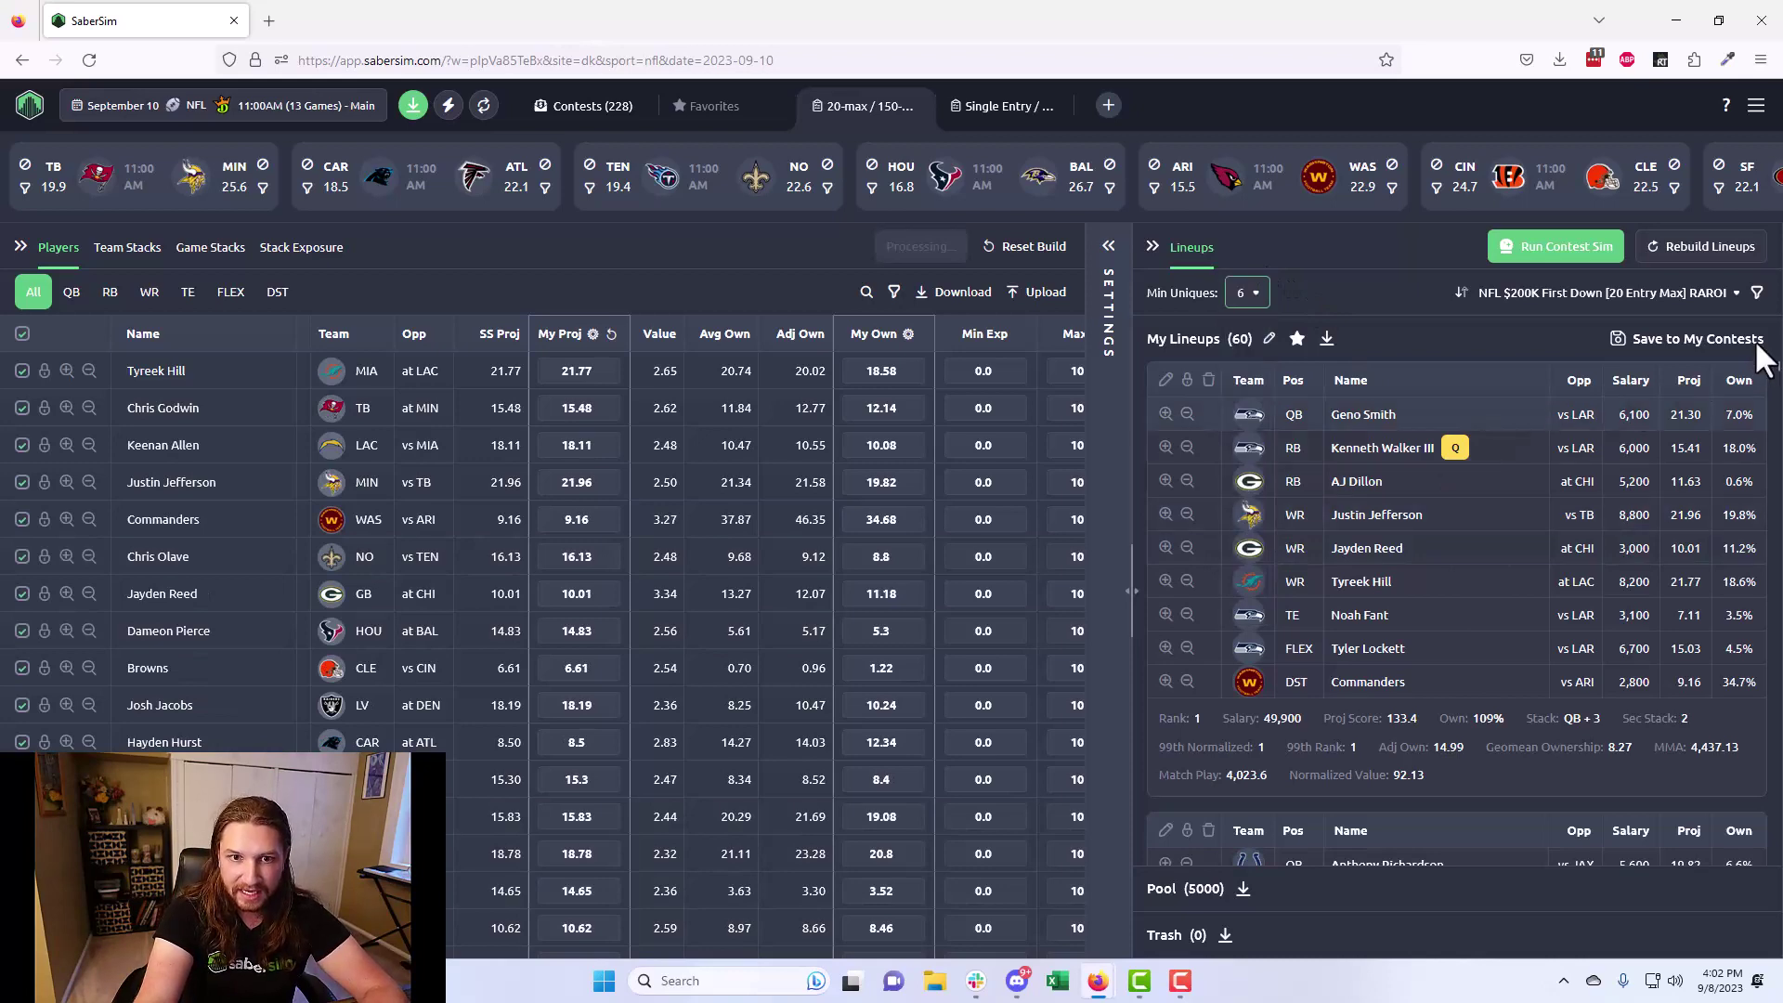
{"action": "left_click_drag", "start_coordinate": [1775, 367], "coordinate": [1745, 868]}
{"action": "scroll", "coordinate": [1486, 808], "scroll_direction": "down", "scroll_amount": 2}
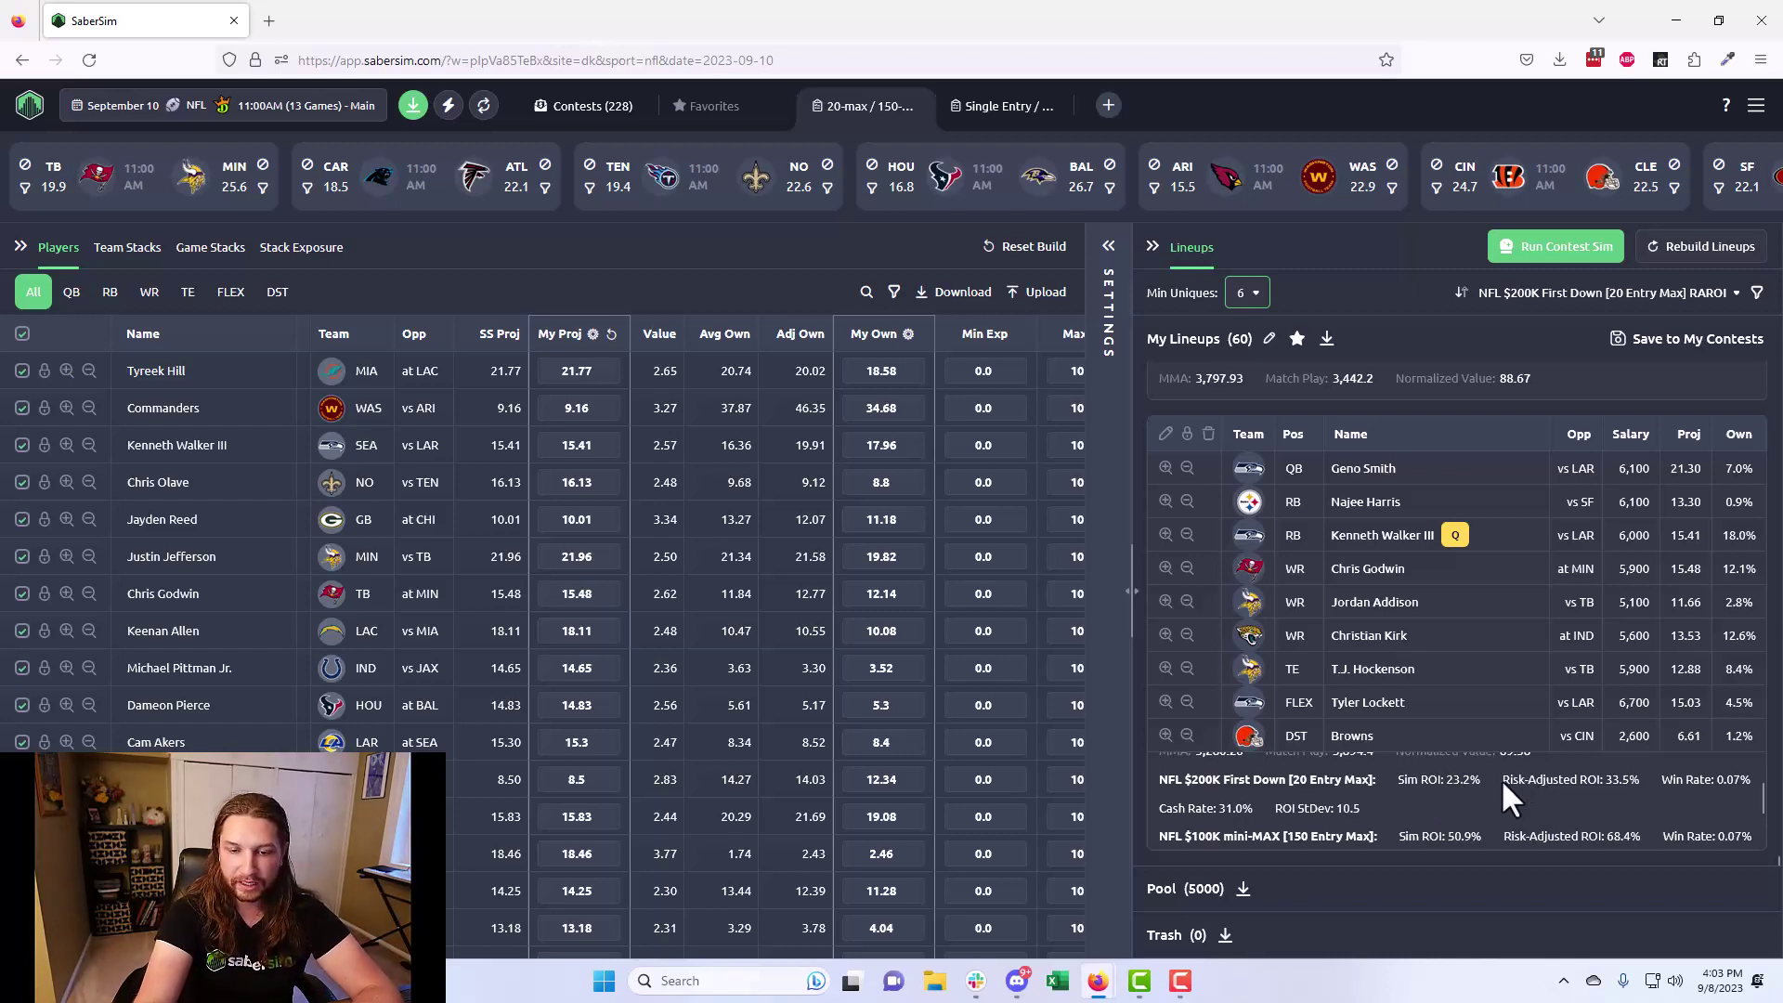
Step: Save the 60 lineups to only the NFL $200K First Down, $15K Dime Package and $35K Quarter Jukebox contests
{"action": "left_click", "coordinate": [1688, 344]}
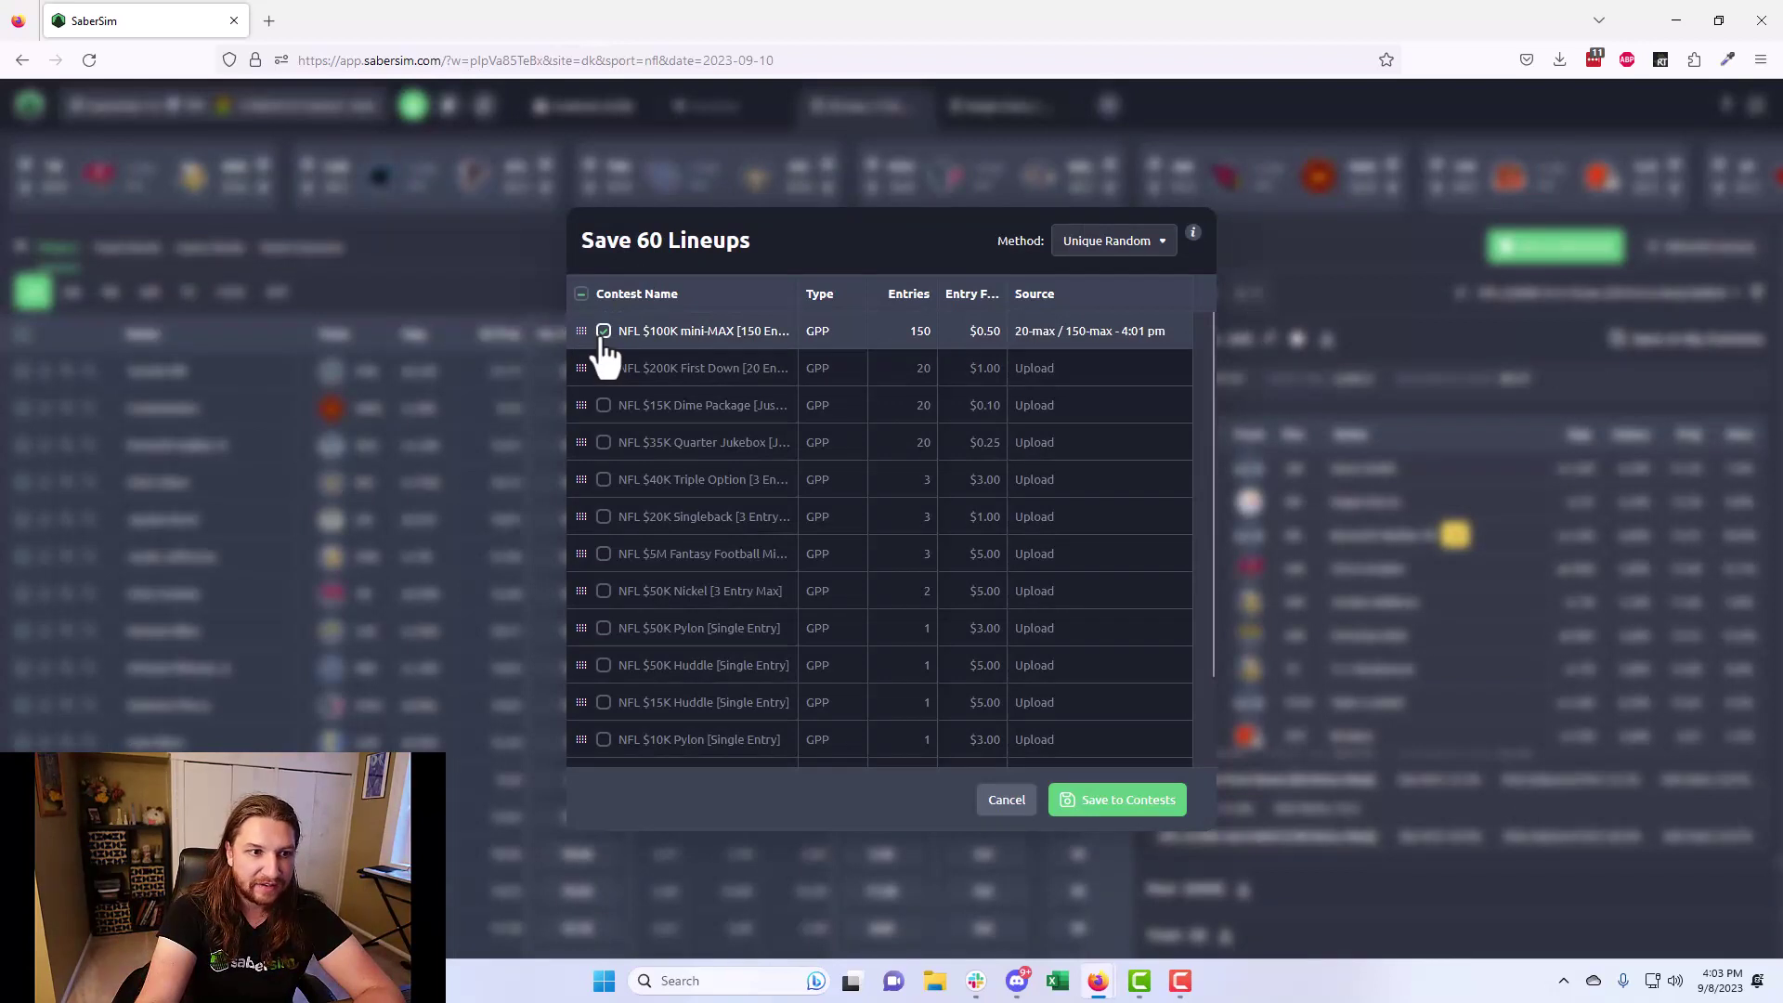
{"action": "left_click", "coordinate": [604, 367]}
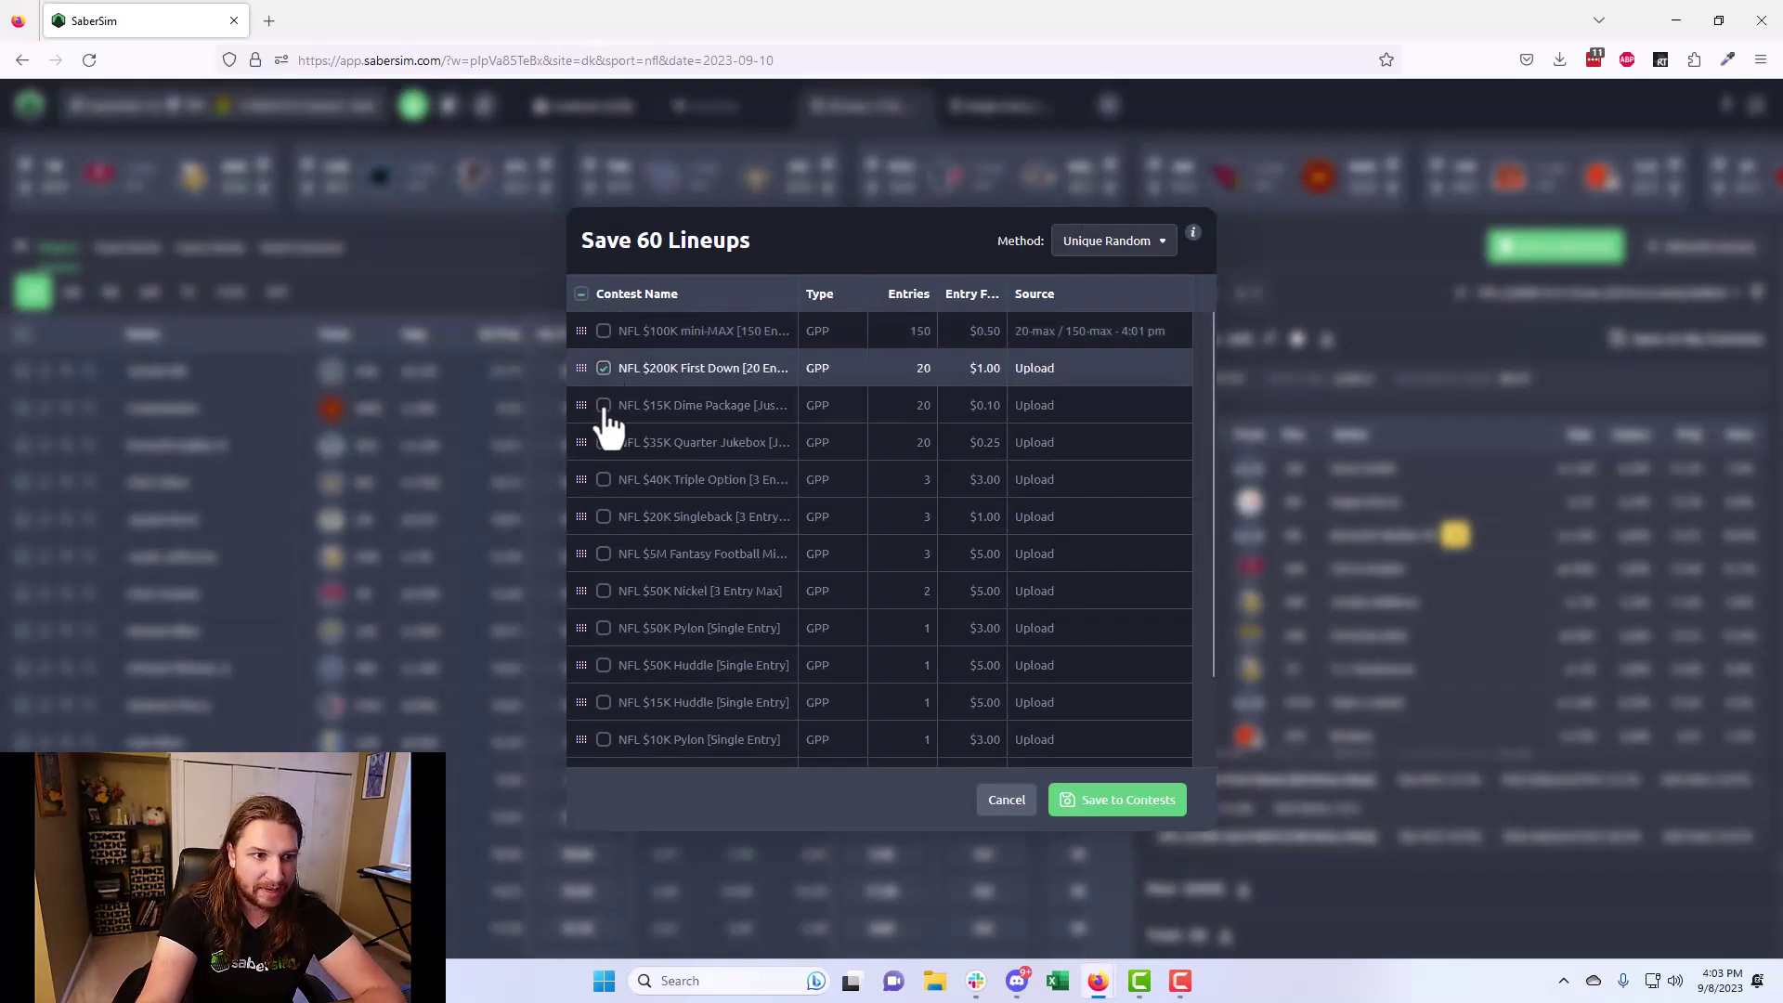
{"action": "left_click", "coordinate": [603, 405]}
{"action": "left_click", "coordinate": [604, 442]}
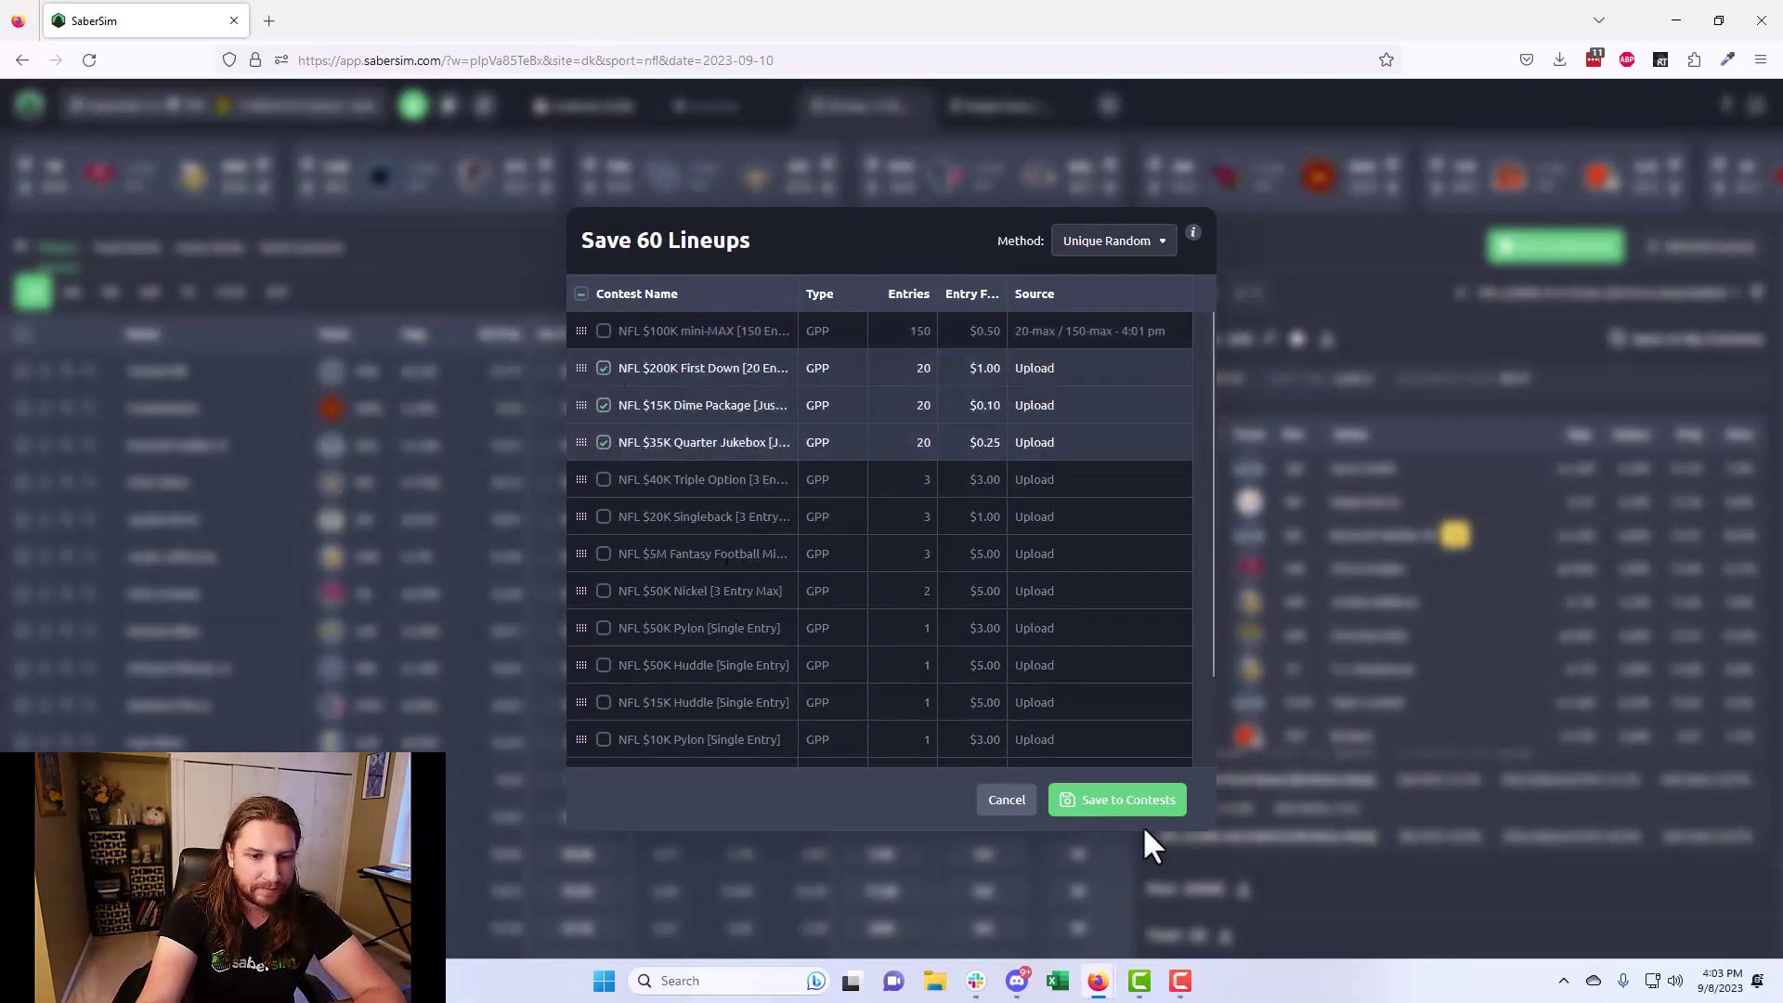
{"action": "left_click", "coordinate": [1129, 802]}
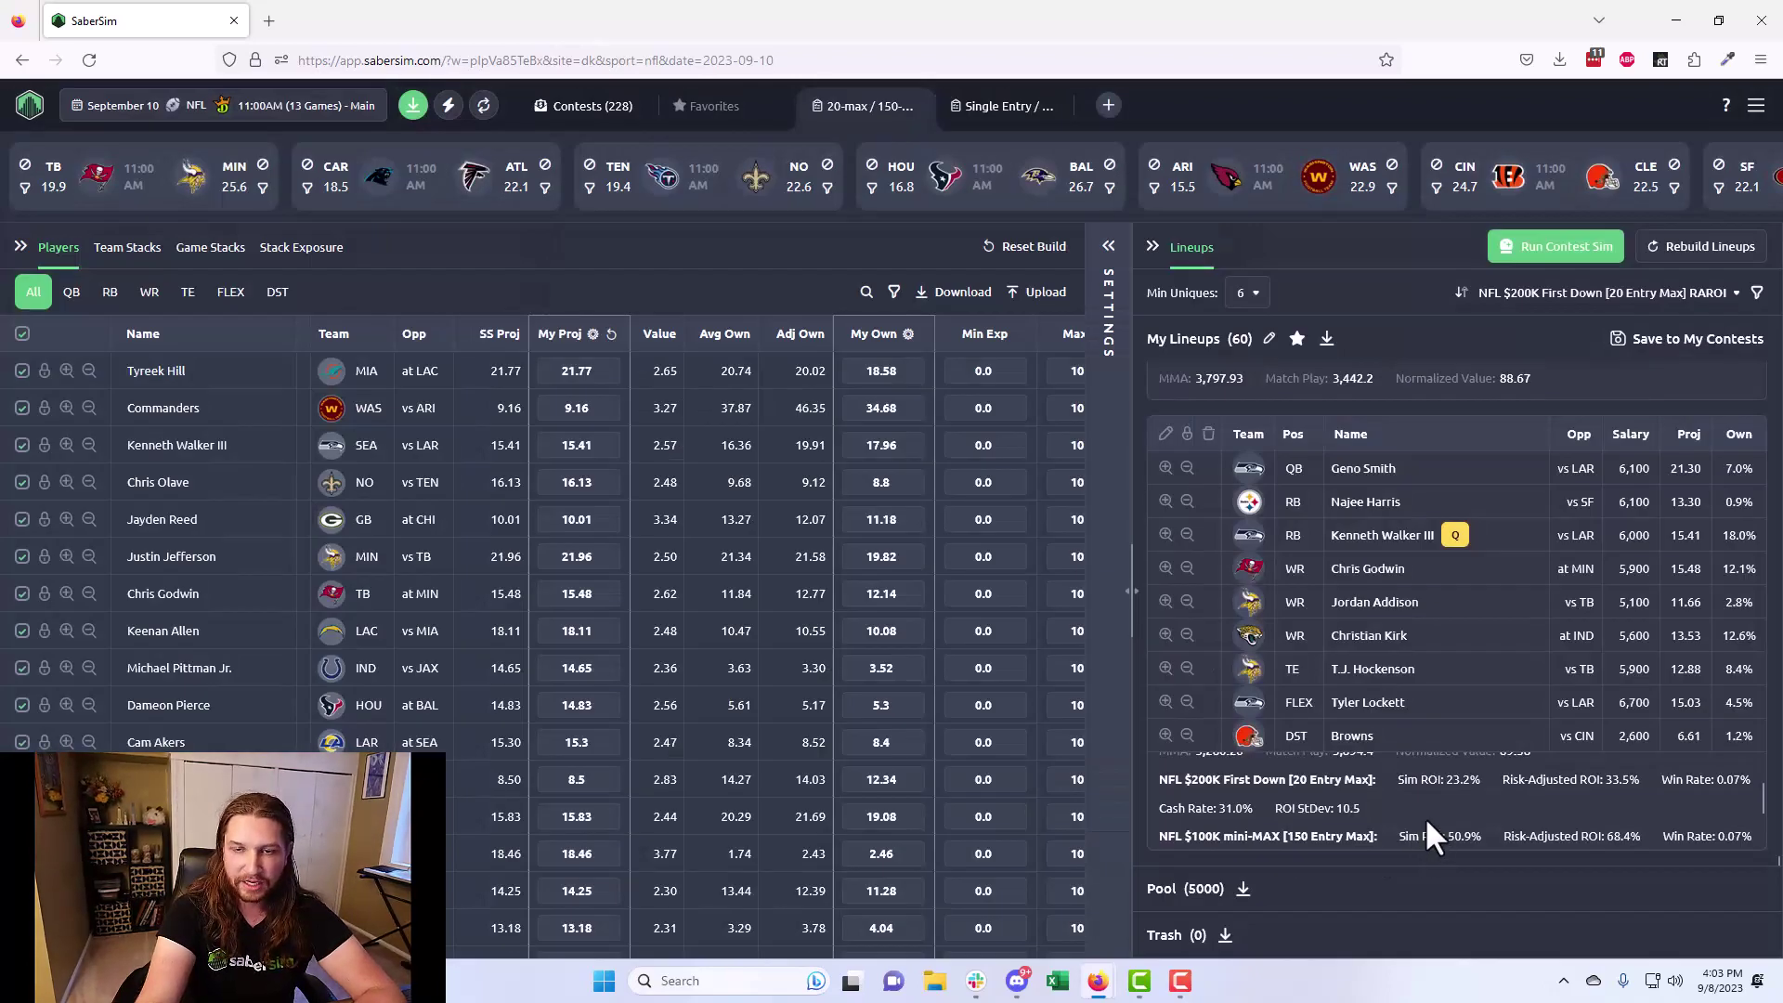
Step: Reset the minimum uniques to 1 and set the number of lineups to 3
{"action": "left_click", "coordinate": [1244, 295]}
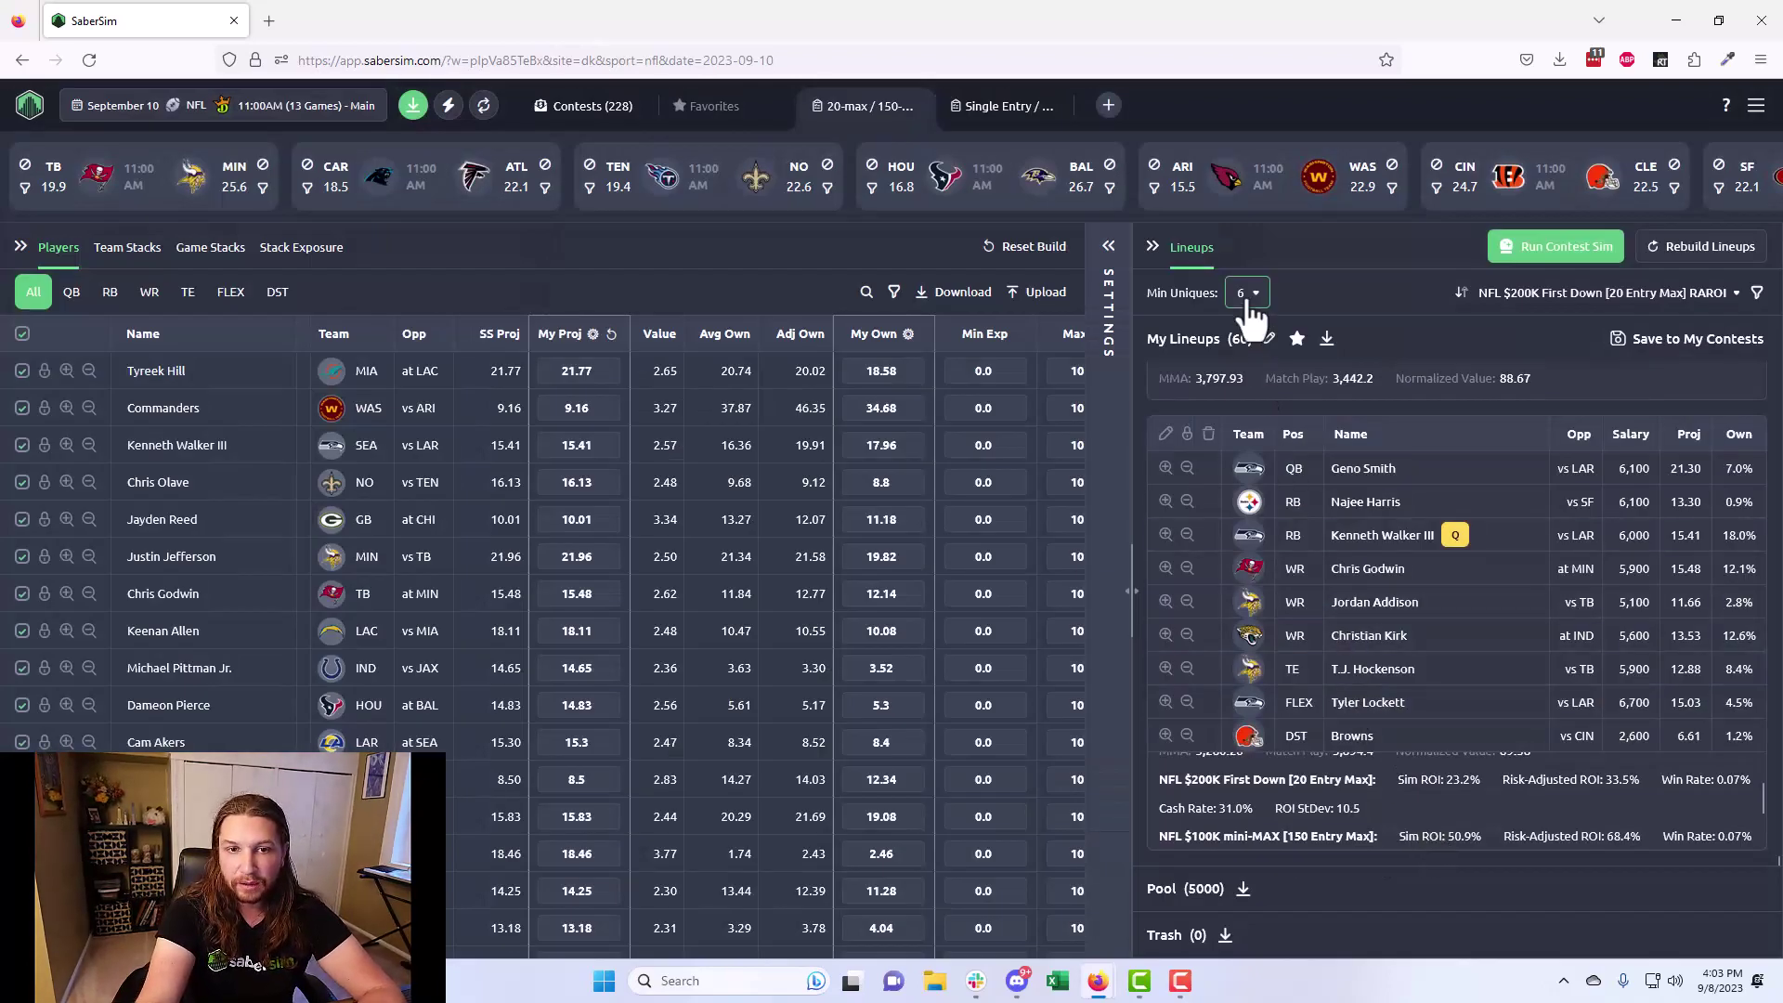
{"action": "left_click", "coordinate": [1249, 340]}
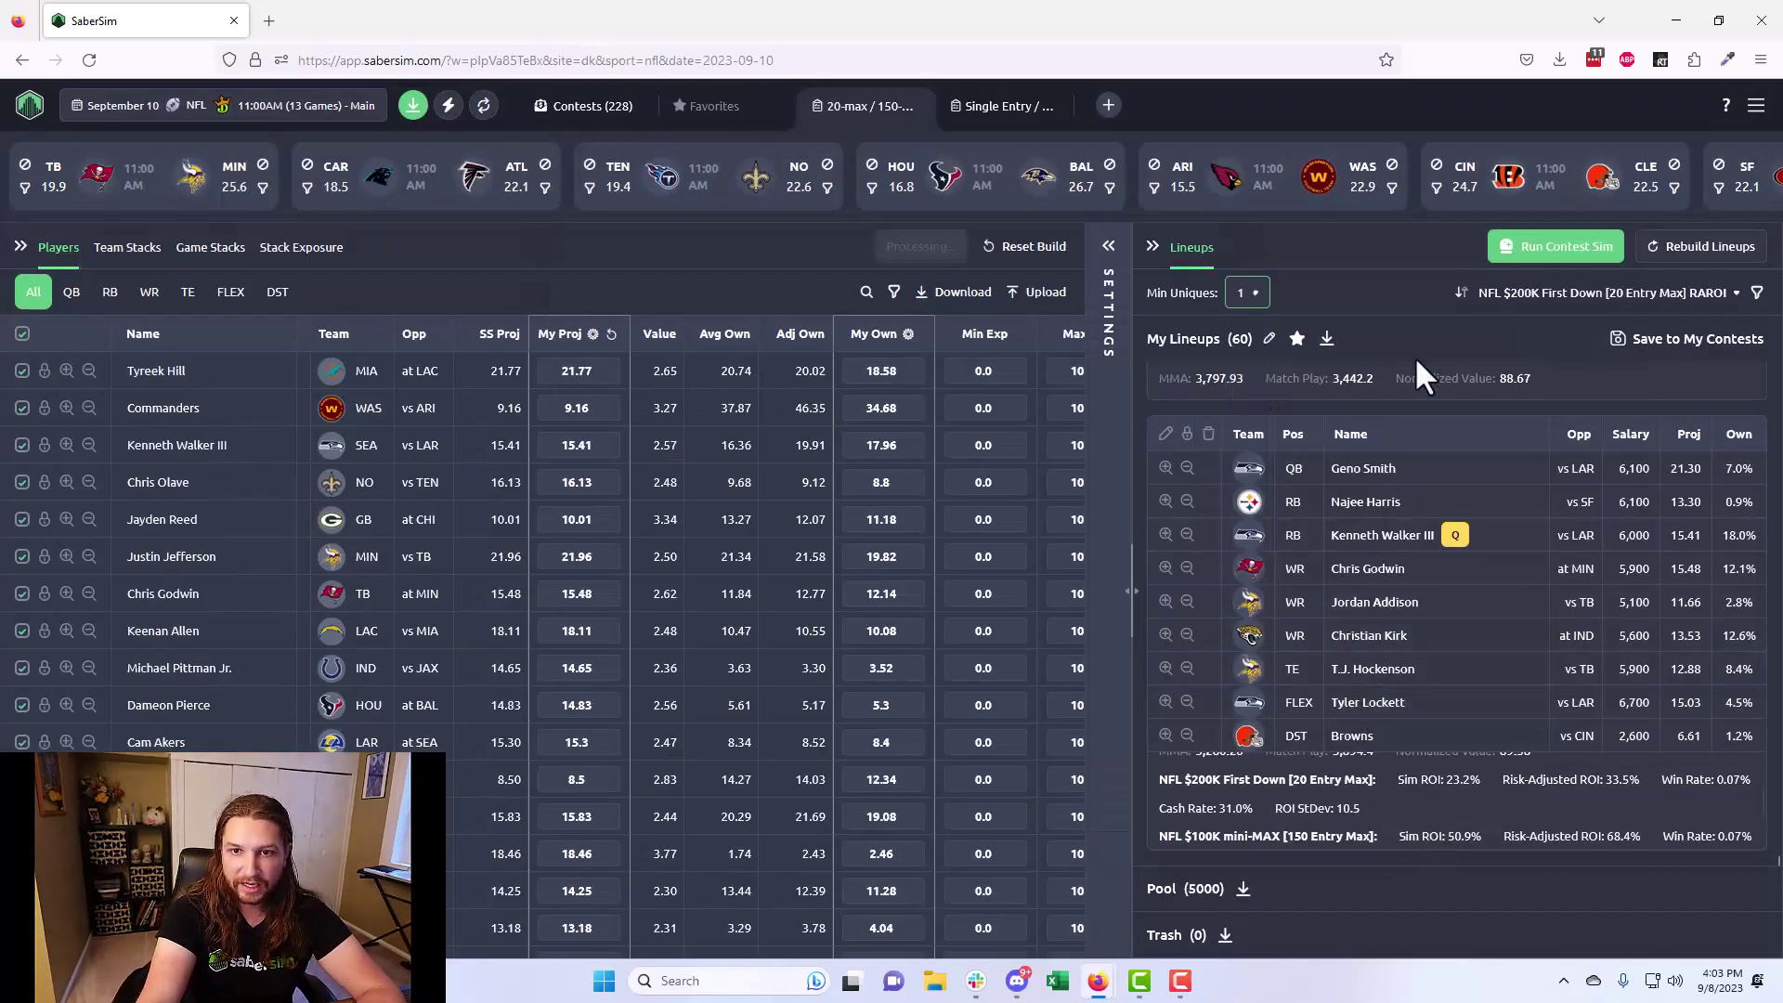
{"action": "left_click", "coordinate": [1269, 339]}
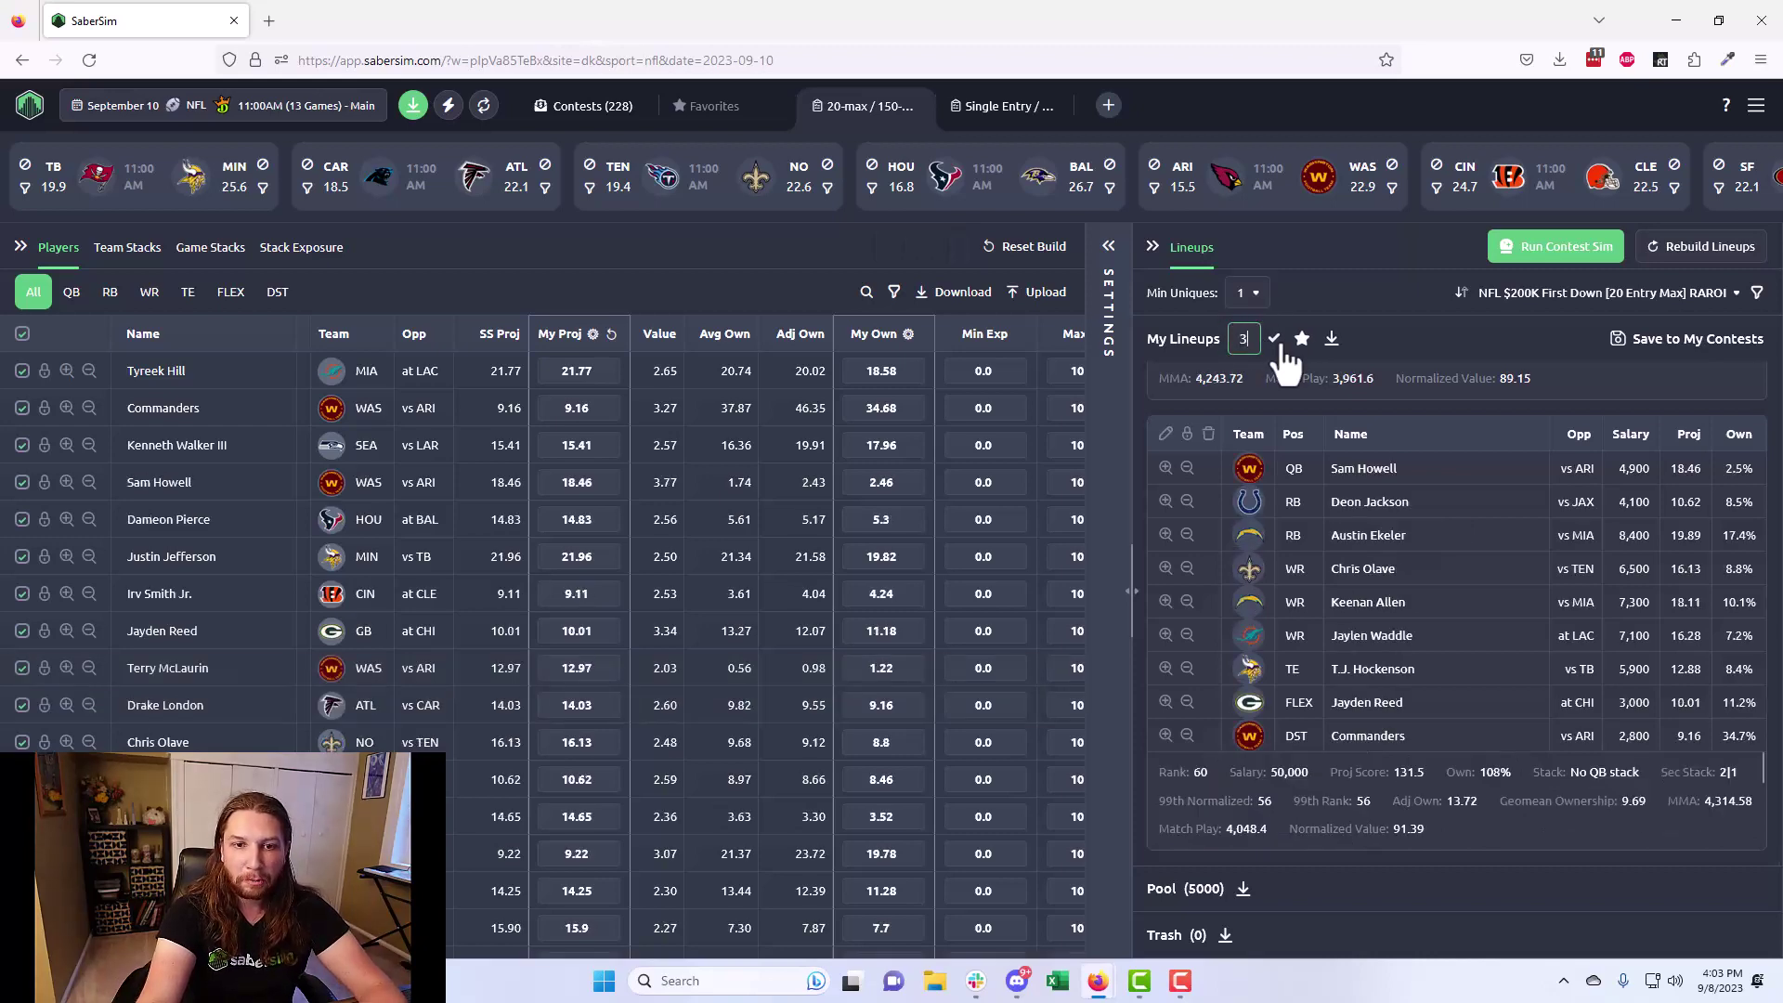
{"action": "left_click", "coordinate": [1282, 338]}
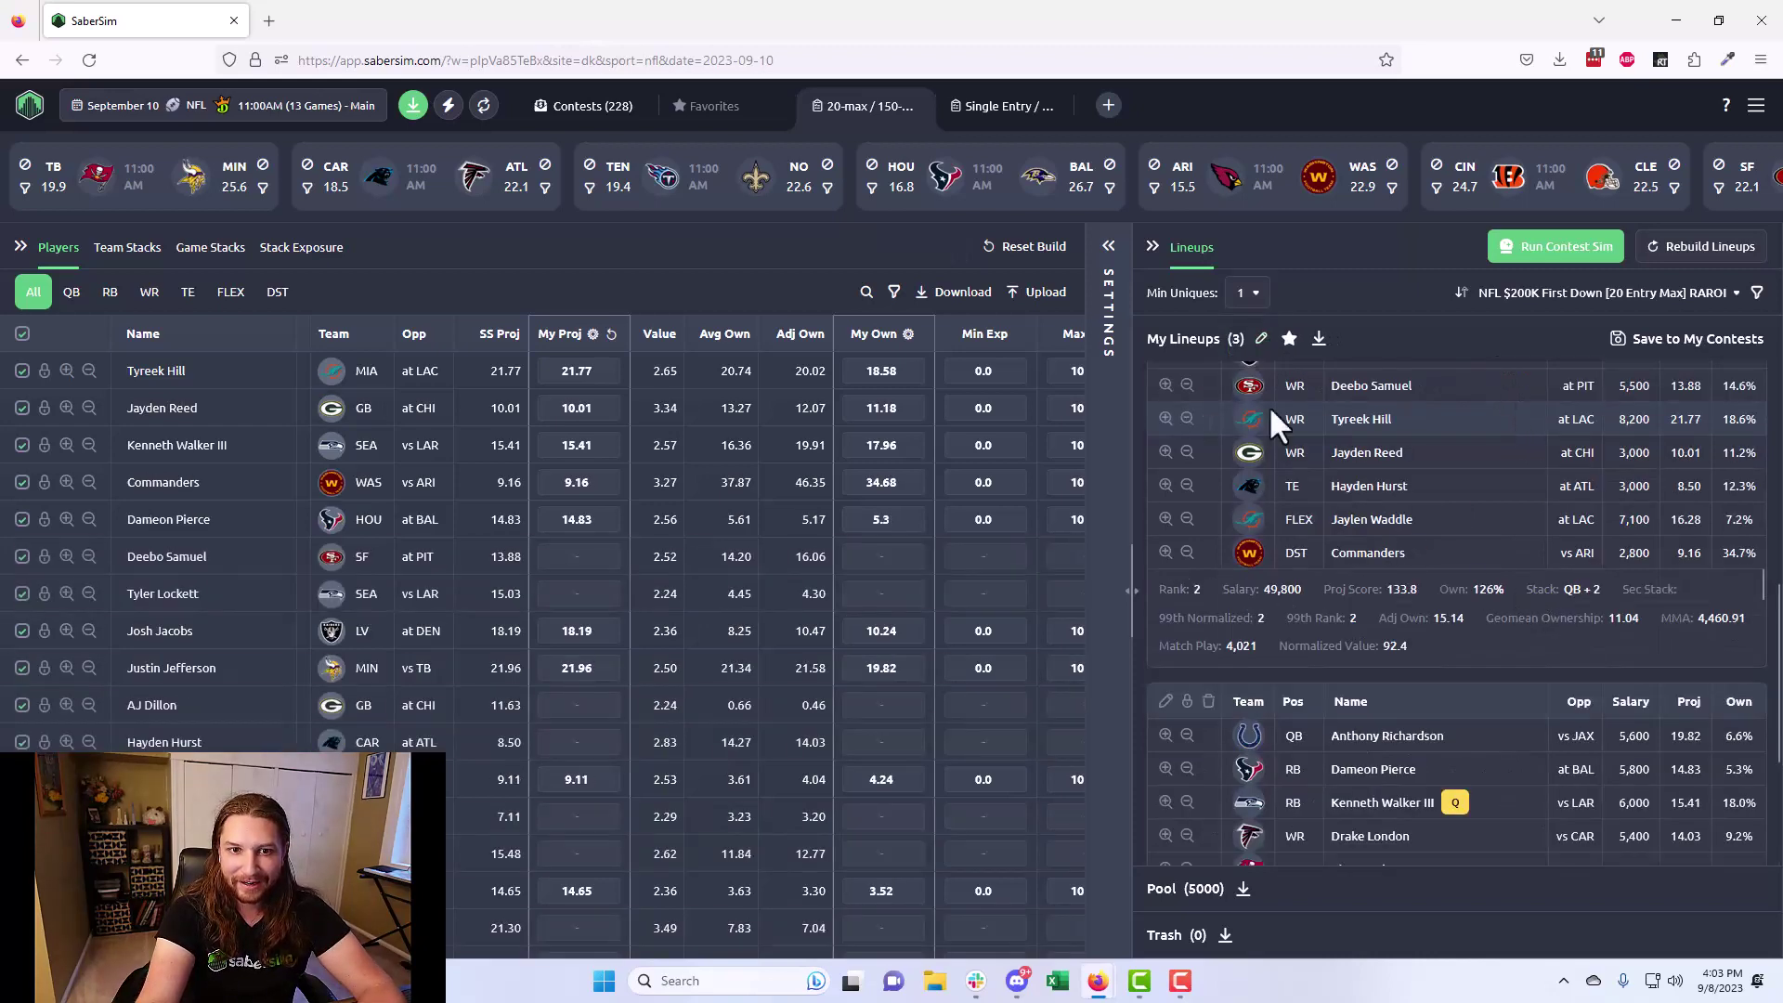
Step: Rank the three lineups by the RAROI metric of the NFL $5M Fantasy Football Millionaire contest and look through them
{"action": "left_click", "coordinate": [1668, 295]}
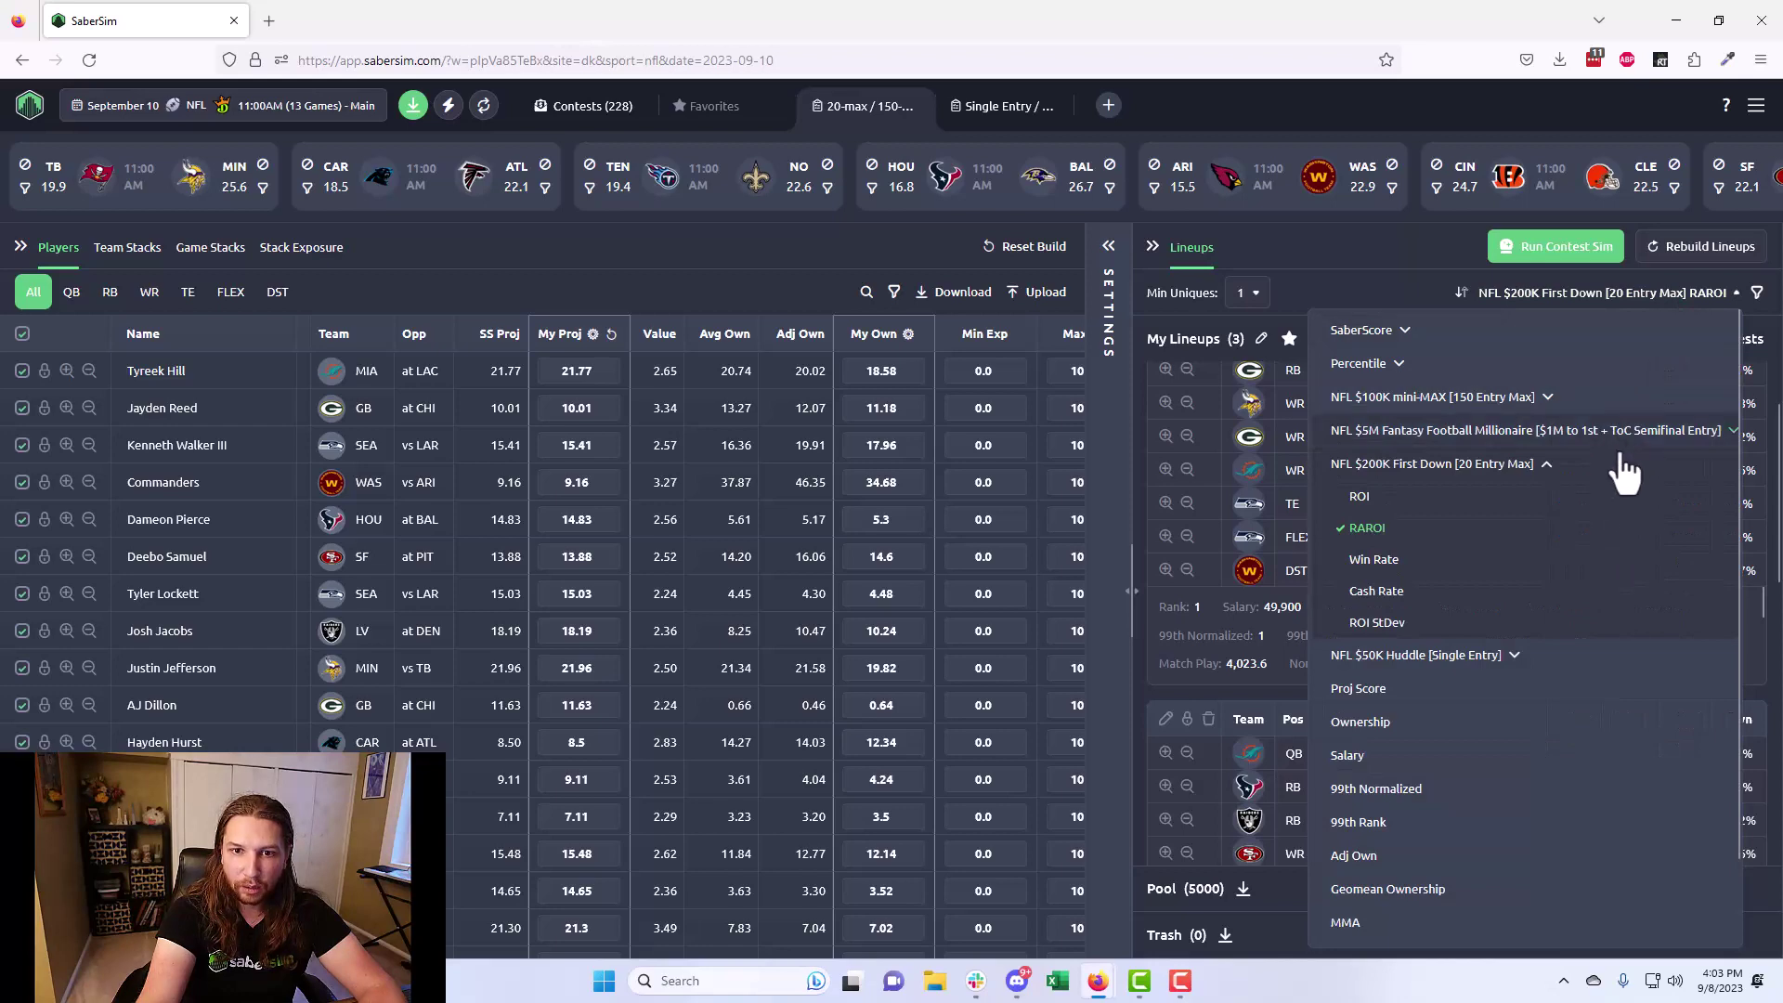
{"action": "left_click", "coordinate": [1599, 433]}
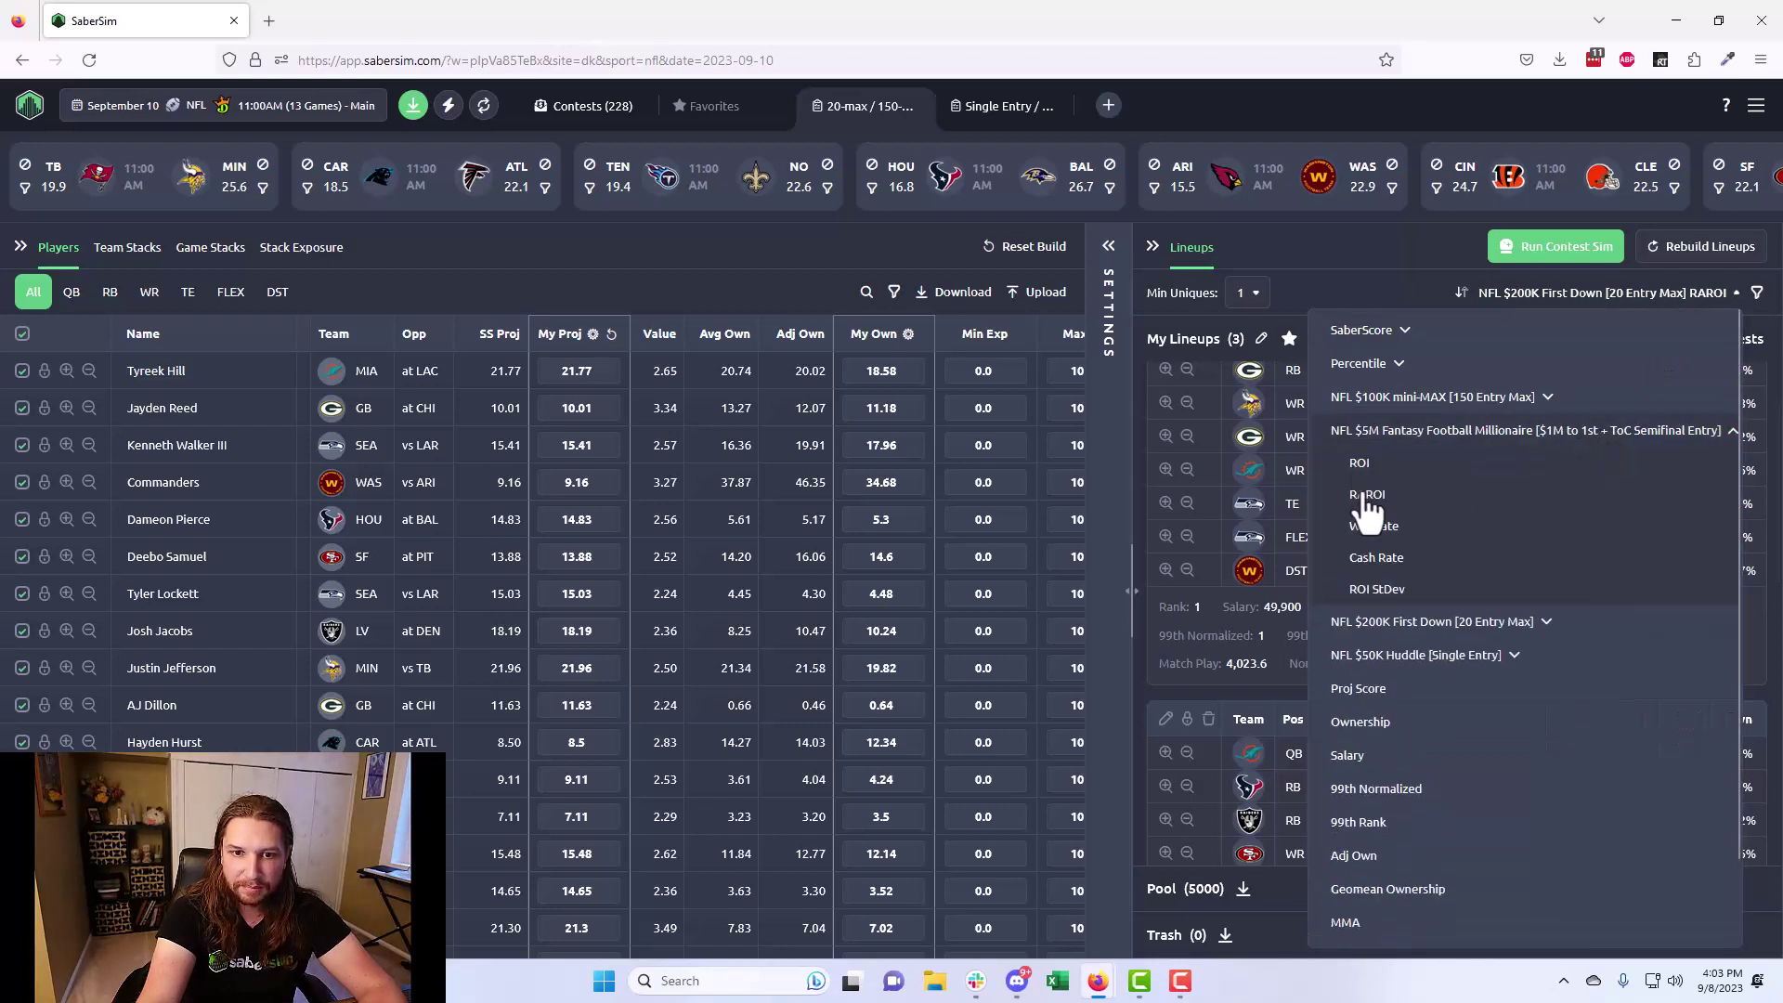
{"action": "left_click", "coordinate": [1365, 497]}
{"action": "scroll", "coordinate": [1397, 663], "scroll_direction": "down", "scroll_amount": 3}
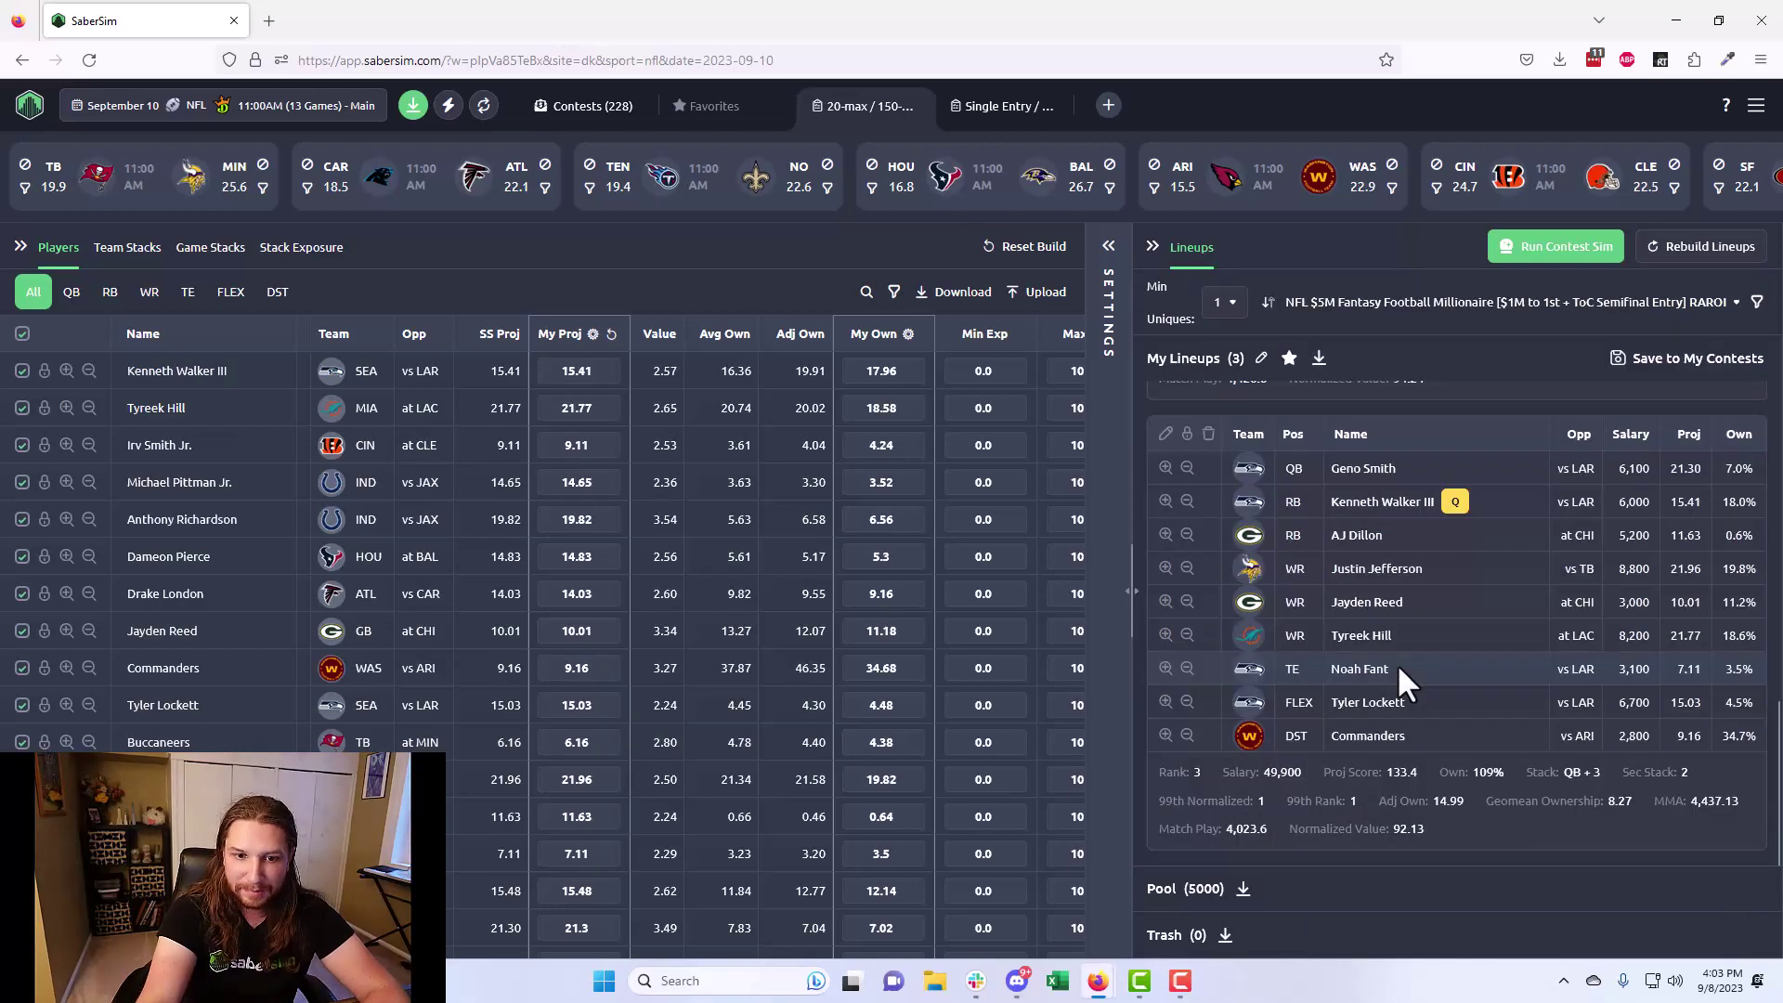
{"action": "scroll", "coordinate": [1397, 665], "scroll_direction": "up", "scroll_amount": 3}
Step: Try minimum uniques of 9, set it to 8 instead, and examine the last lineup's sim metrics
{"action": "left_click", "coordinate": [1228, 307]}
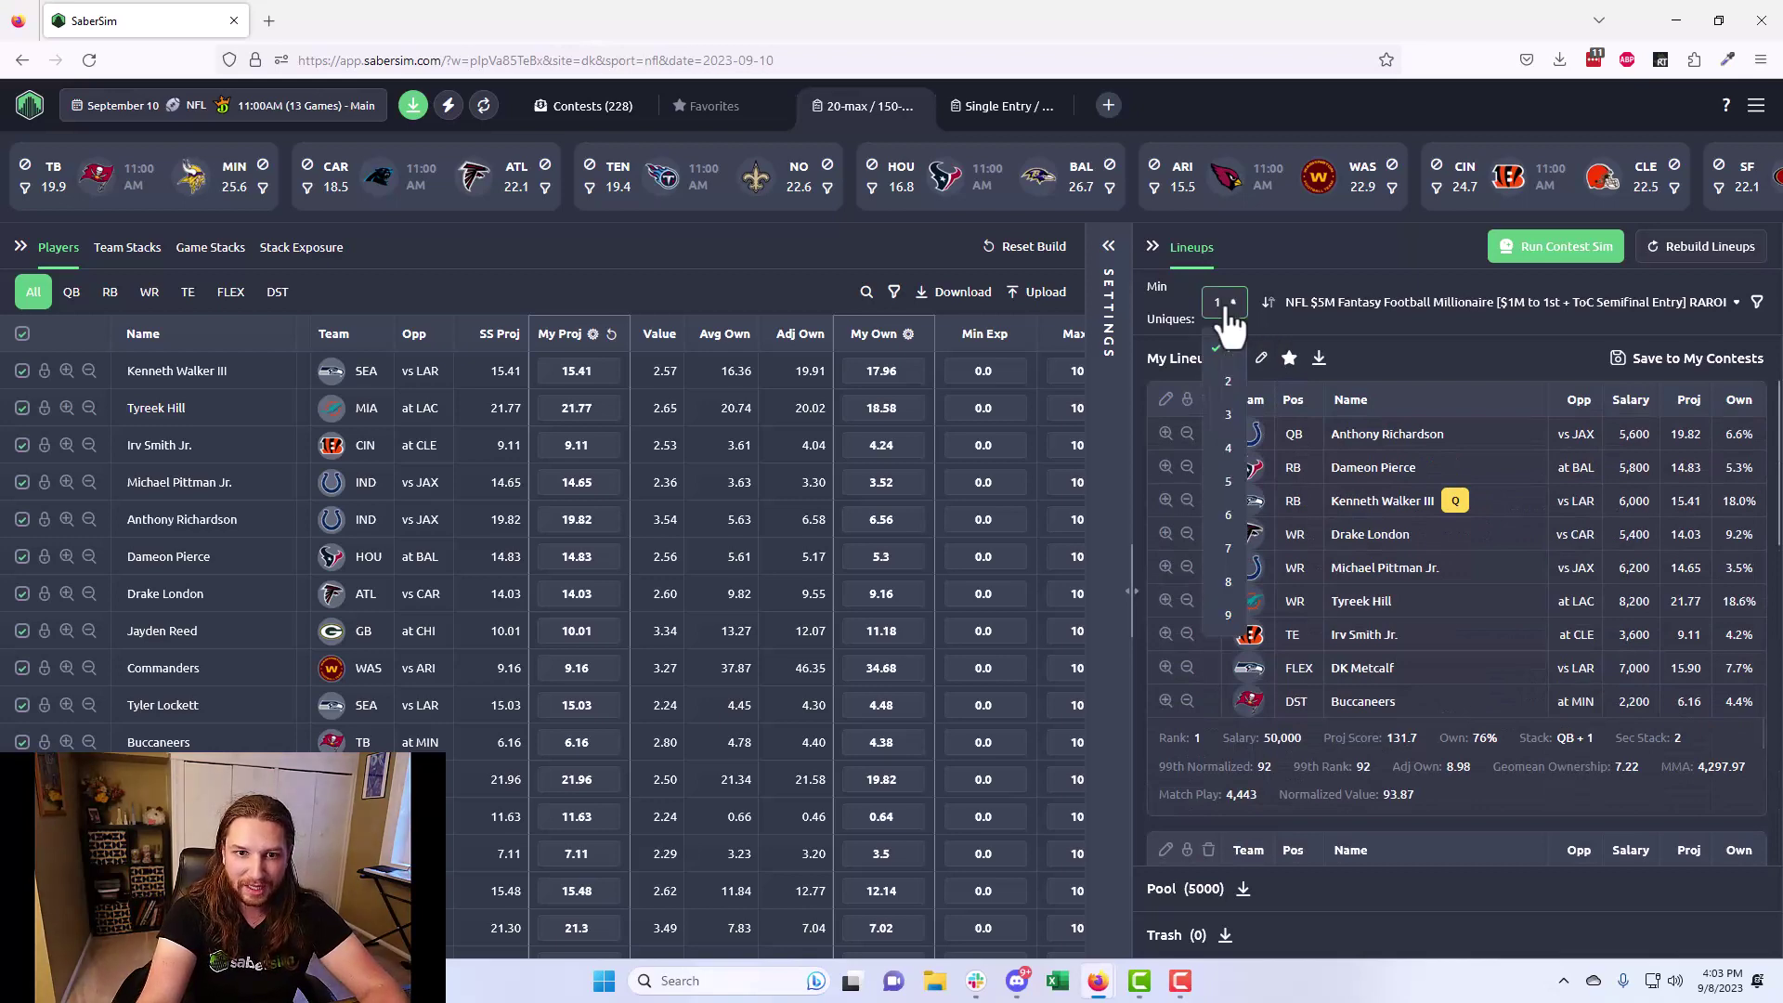
{"action": "left_click", "coordinate": [1230, 627]}
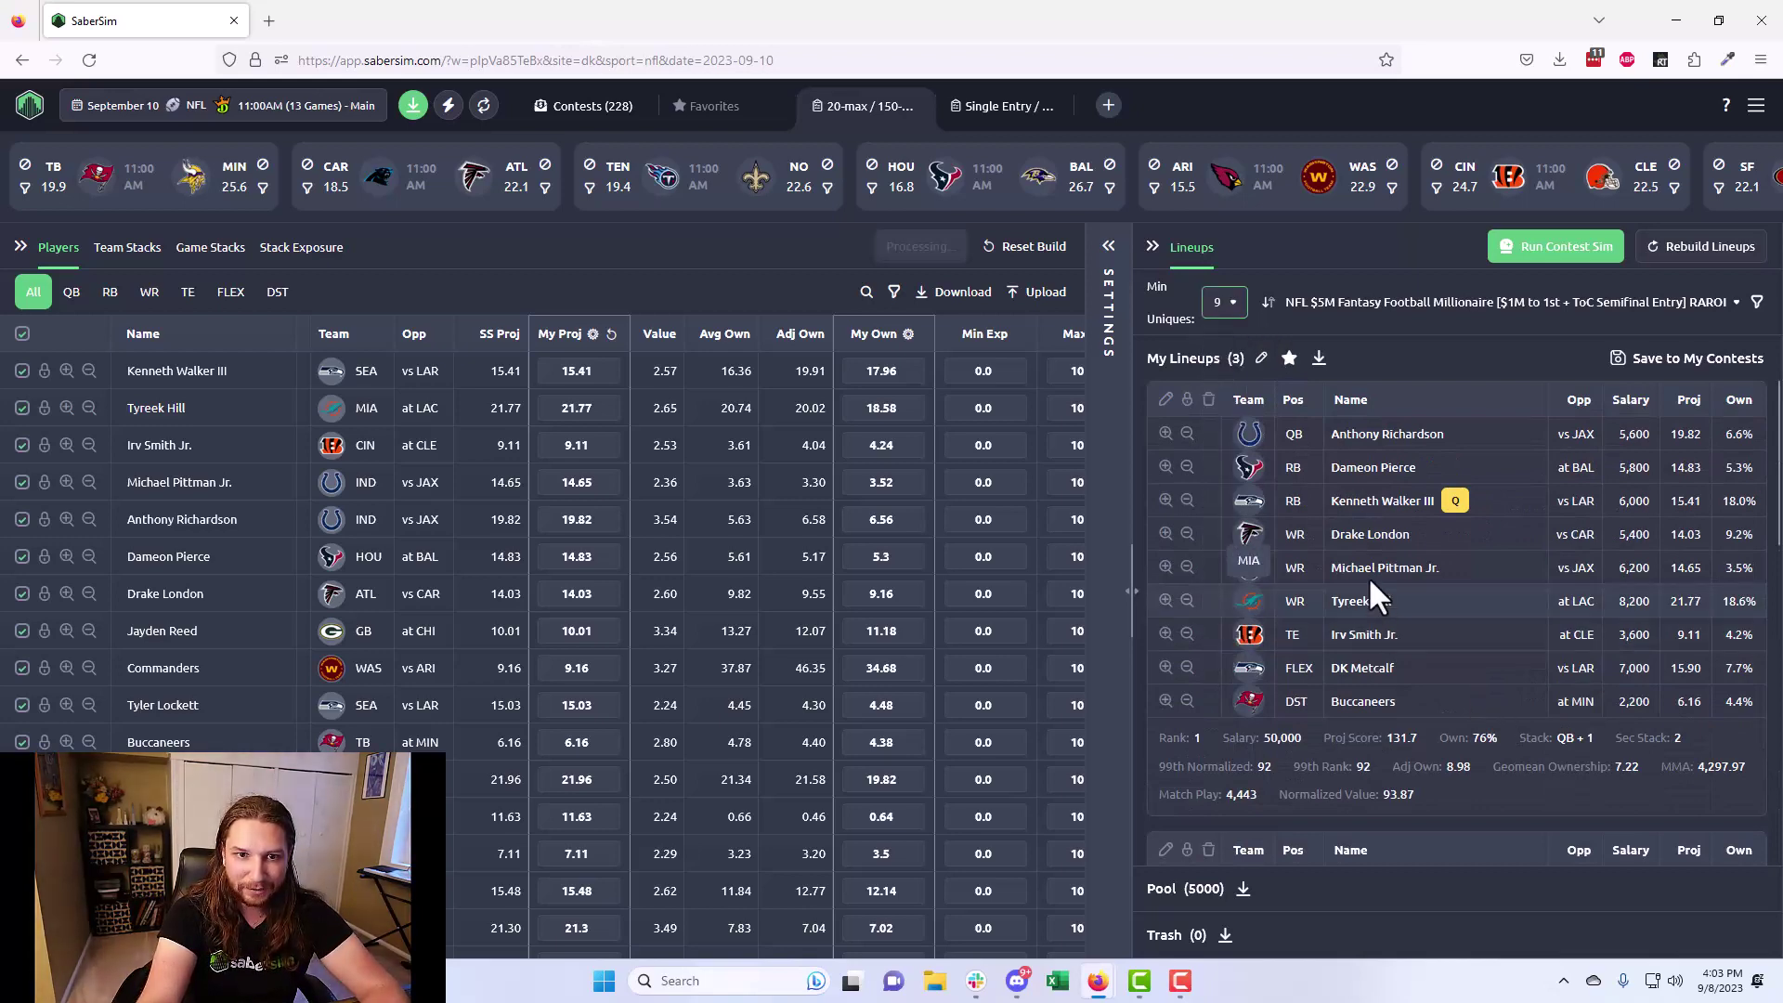
{"action": "left_click", "coordinate": [1224, 304]}
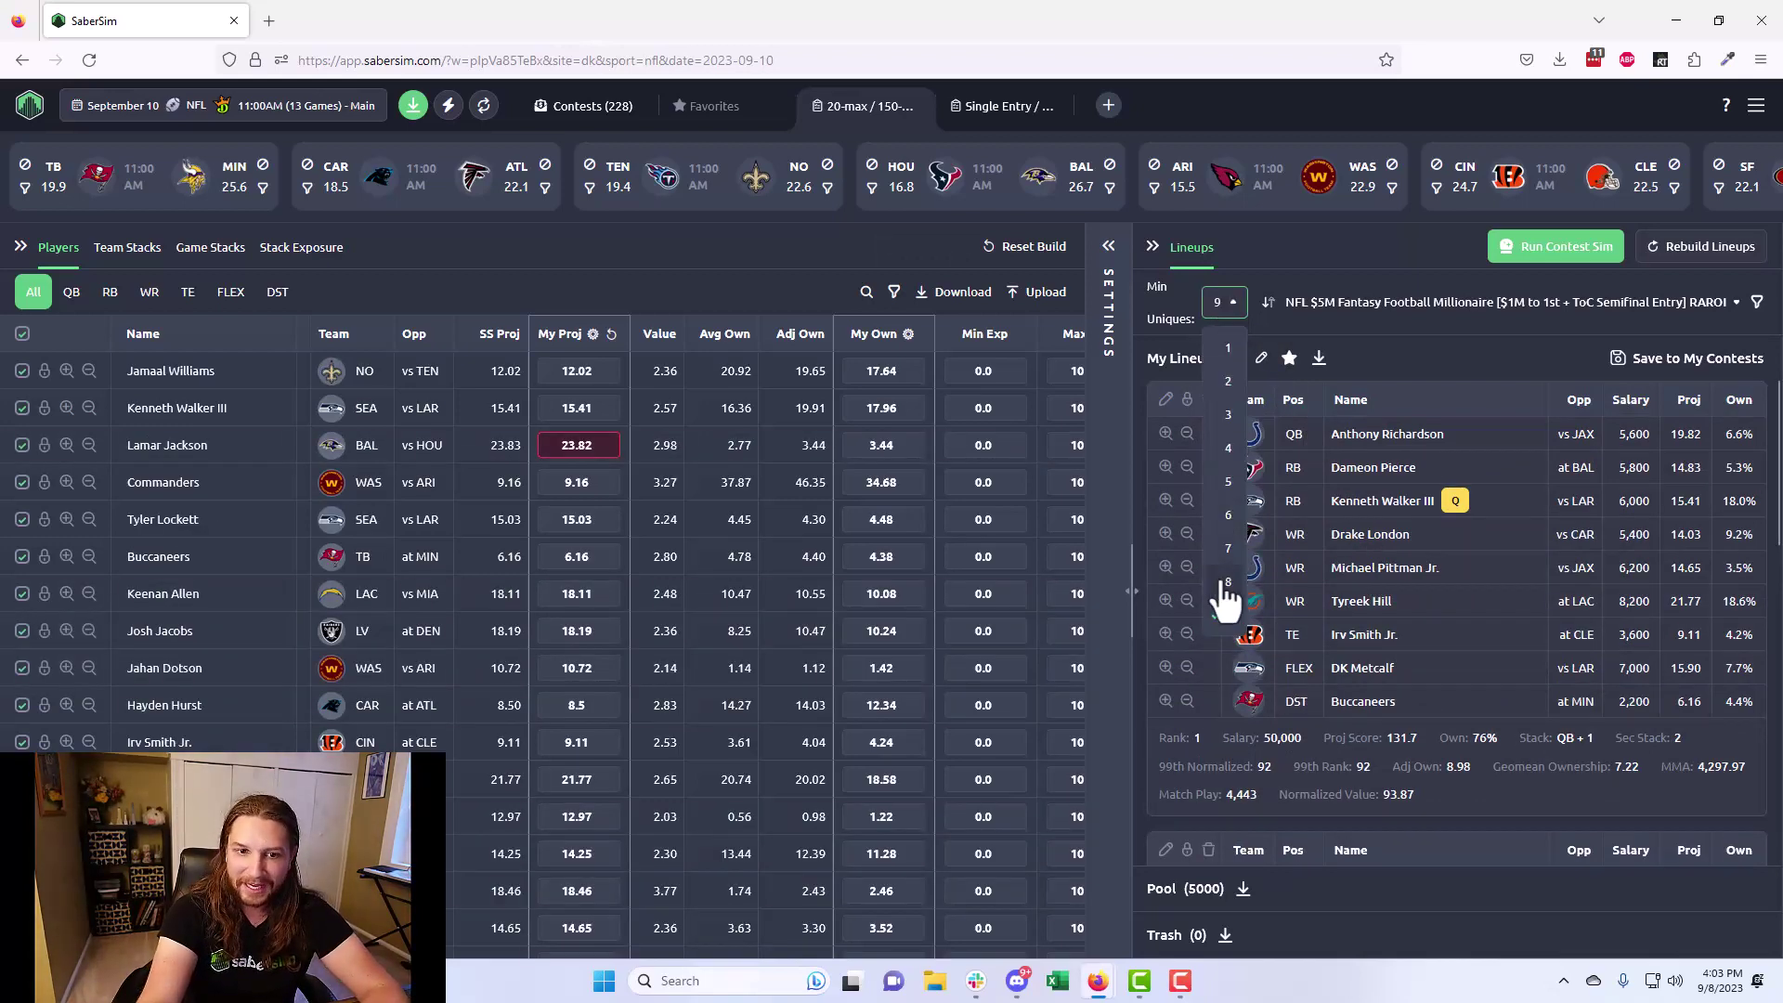
{"action": "left_click", "coordinate": [1228, 581]}
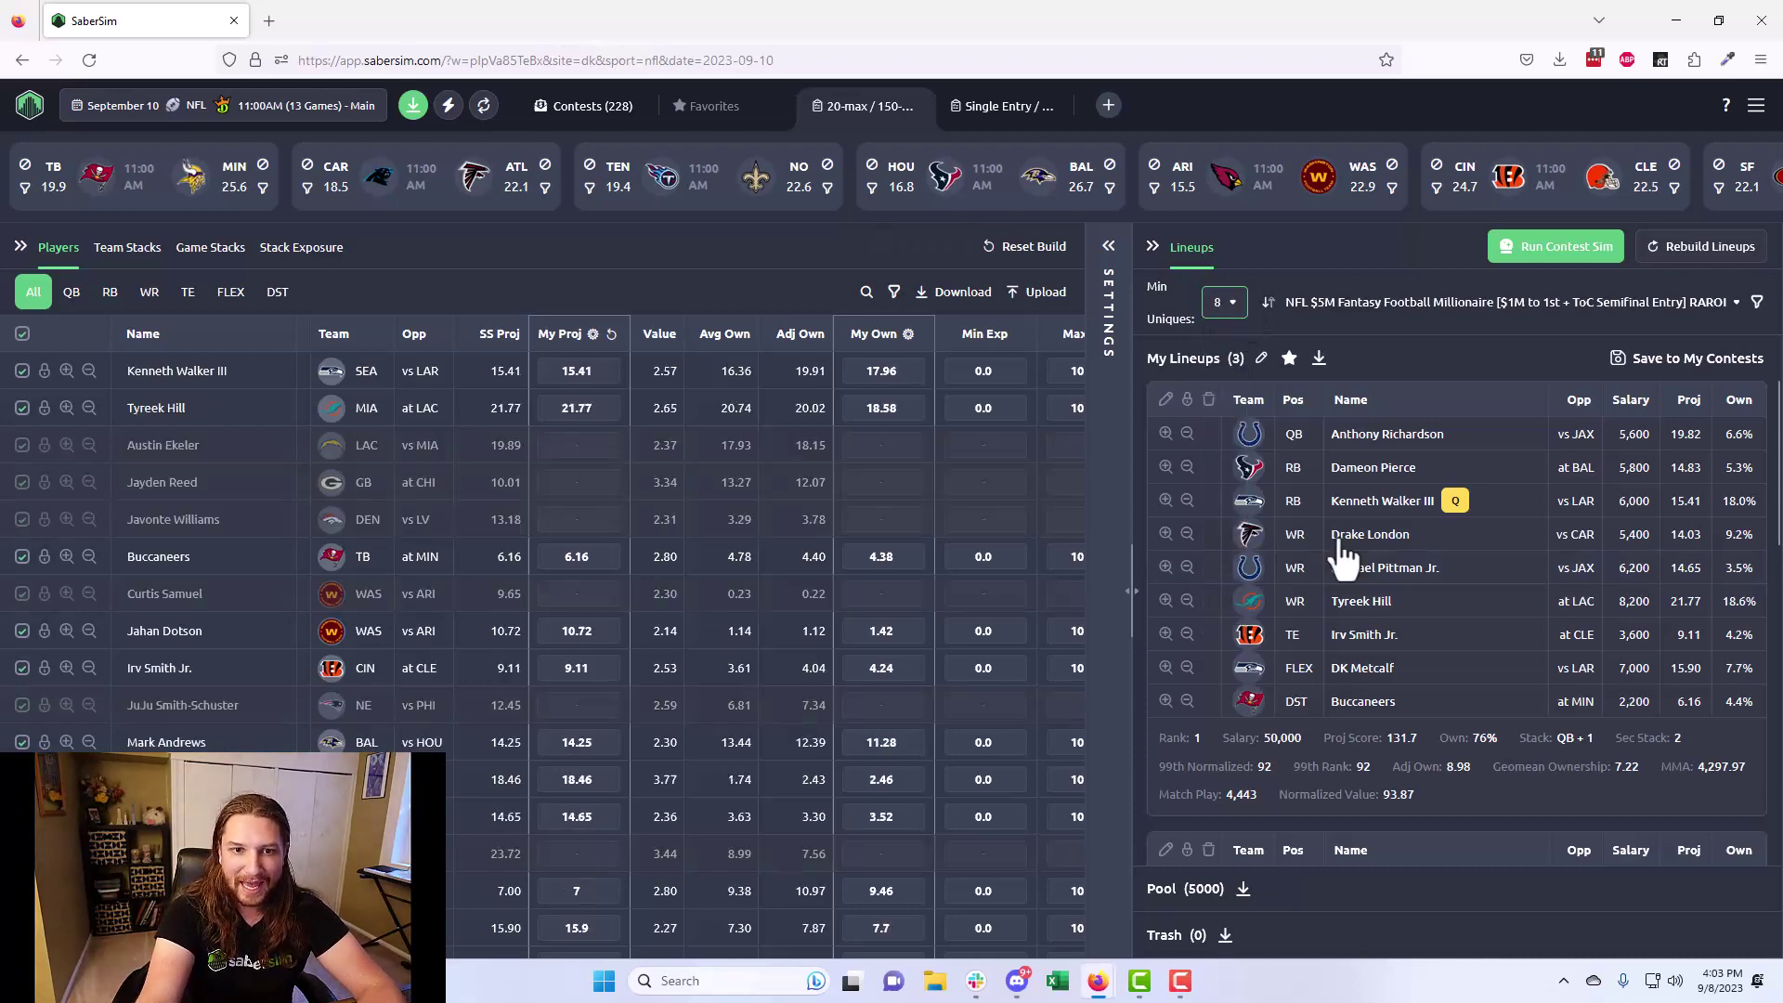
{"action": "scroll", "coordinate": [1456, 602], "scroll_direction": "down", "scroll_amount": 3}
{"action": "scroll", "coordinate": [1486, 624], "scroll_direction": "down", "scroll_amount": 3}
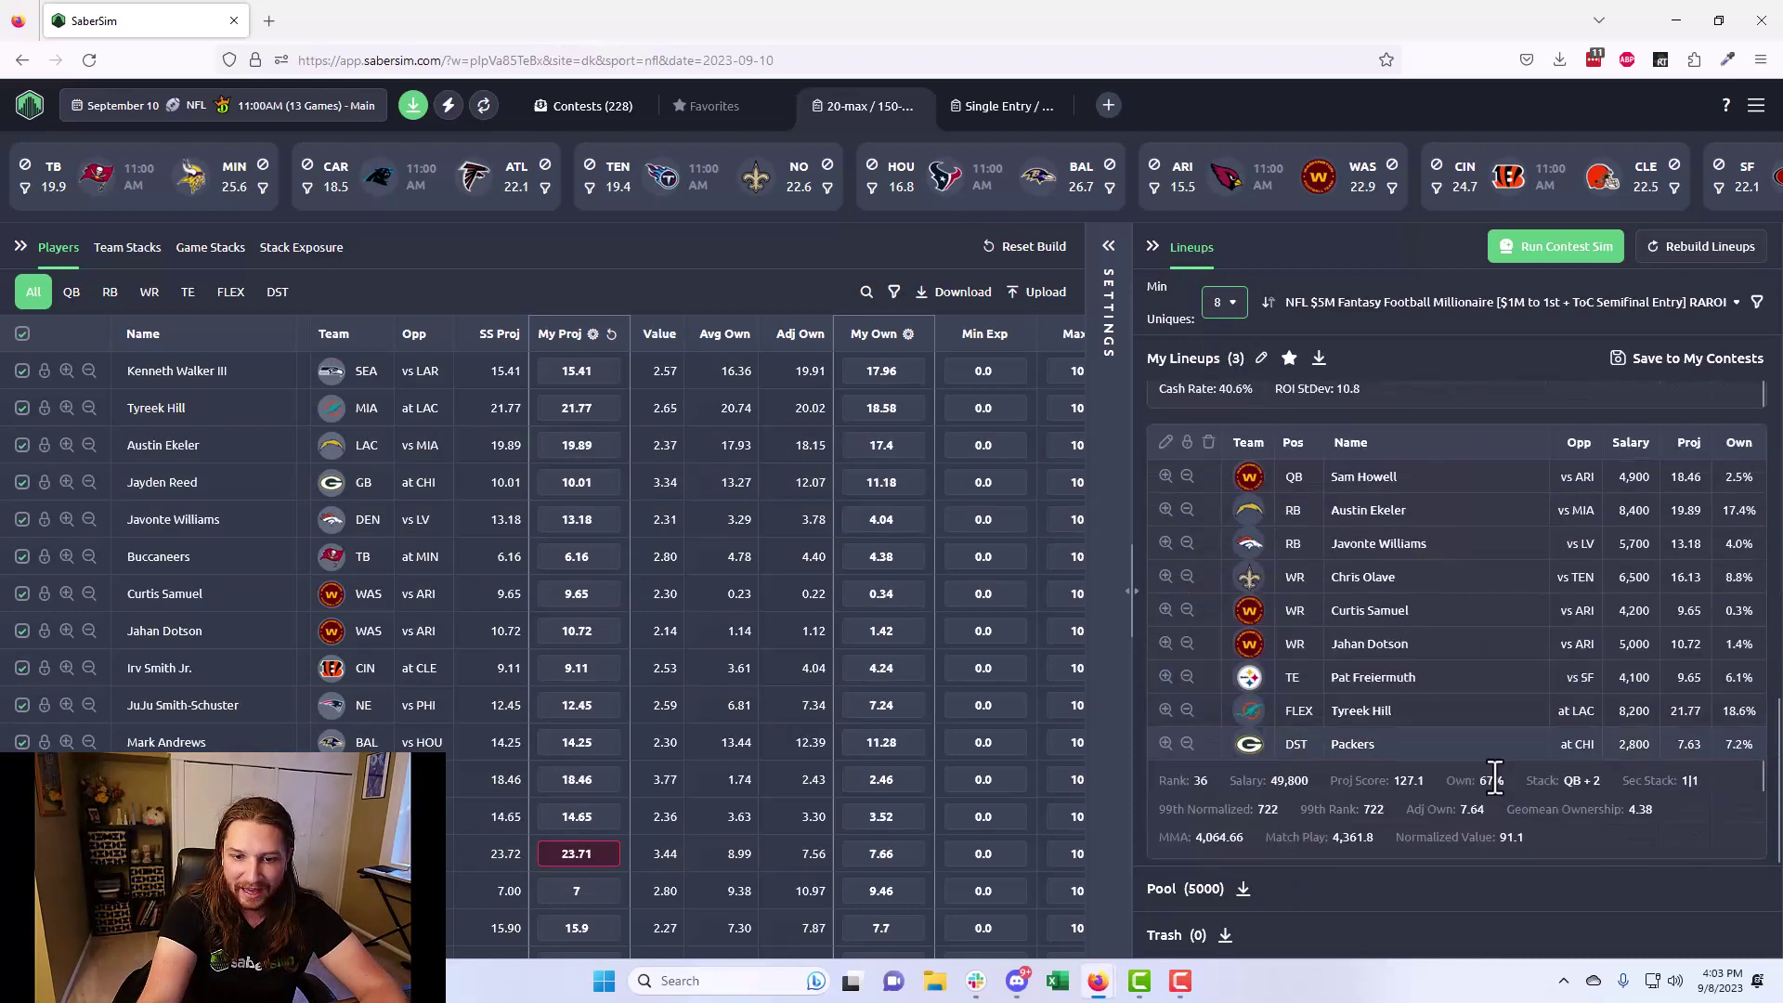
{"action": "scroll", "coordinate": [1462, 817], "scroll_direction": "up", "scroll_amount": 1}
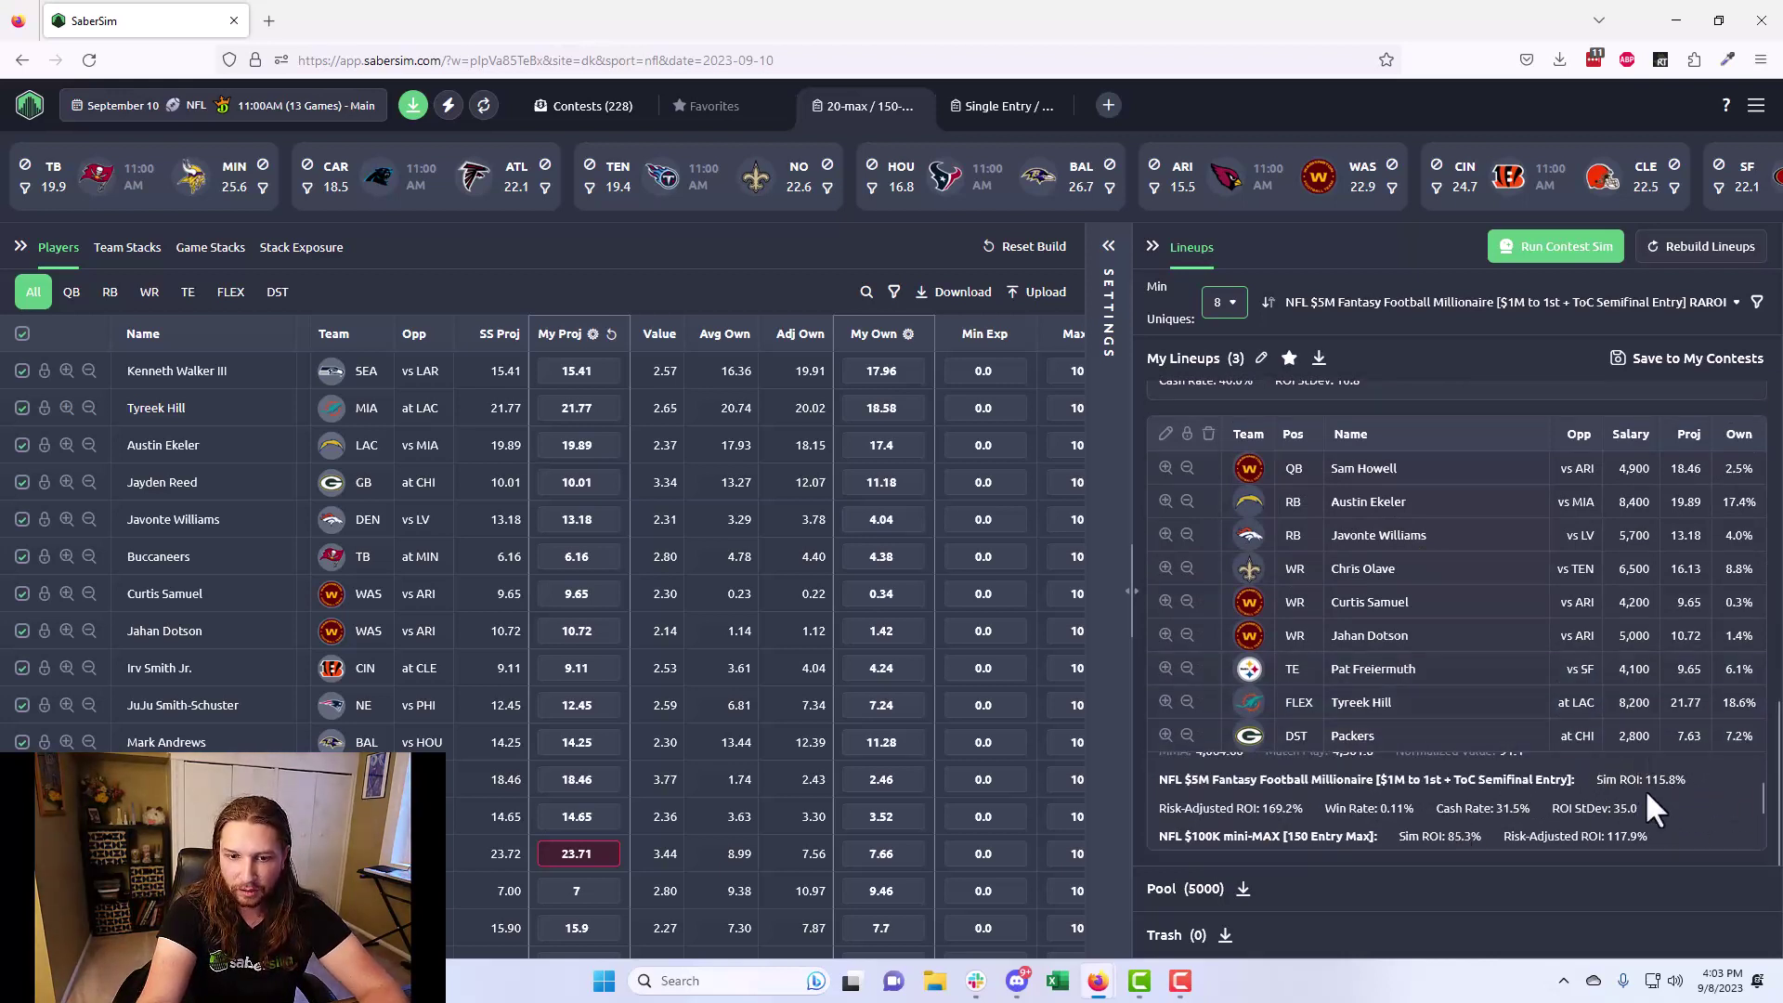
Step: Save the three lineups to only the NFL $5M Fantasy Football Millionaire contest
{"action": "left_click", "coordinate": [1675, 360]}
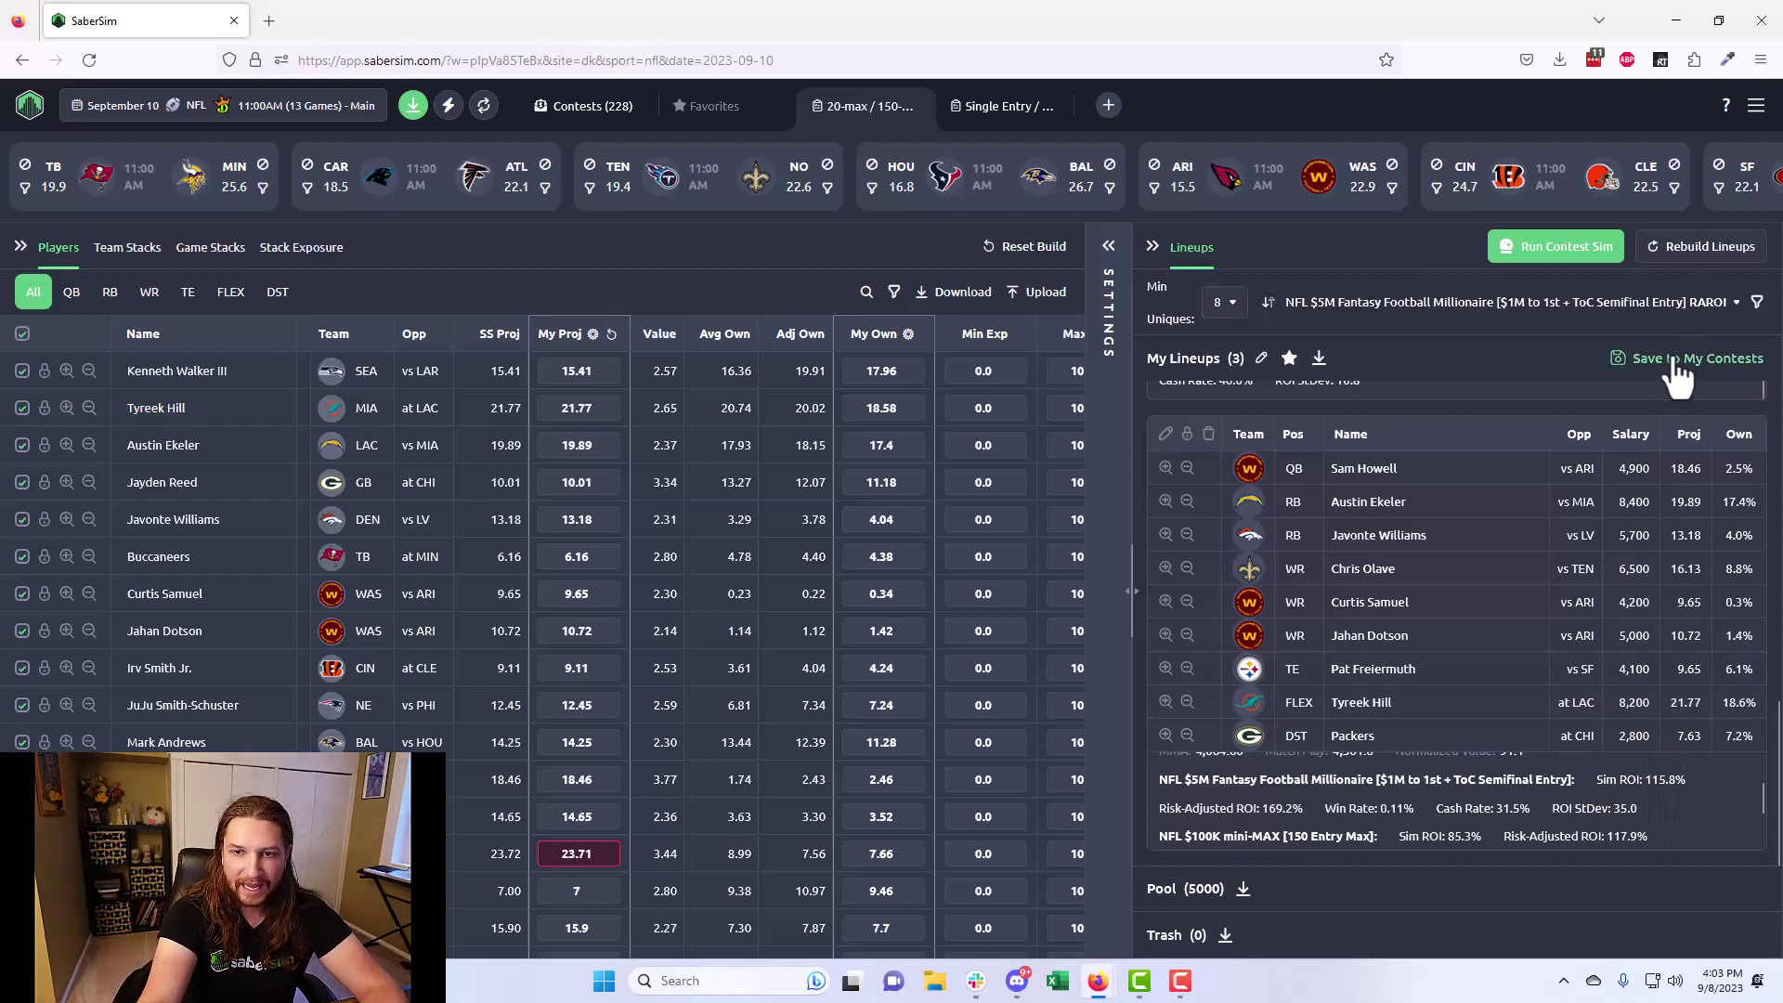
{"action": "left_click", "coordinate": [602, 368]}
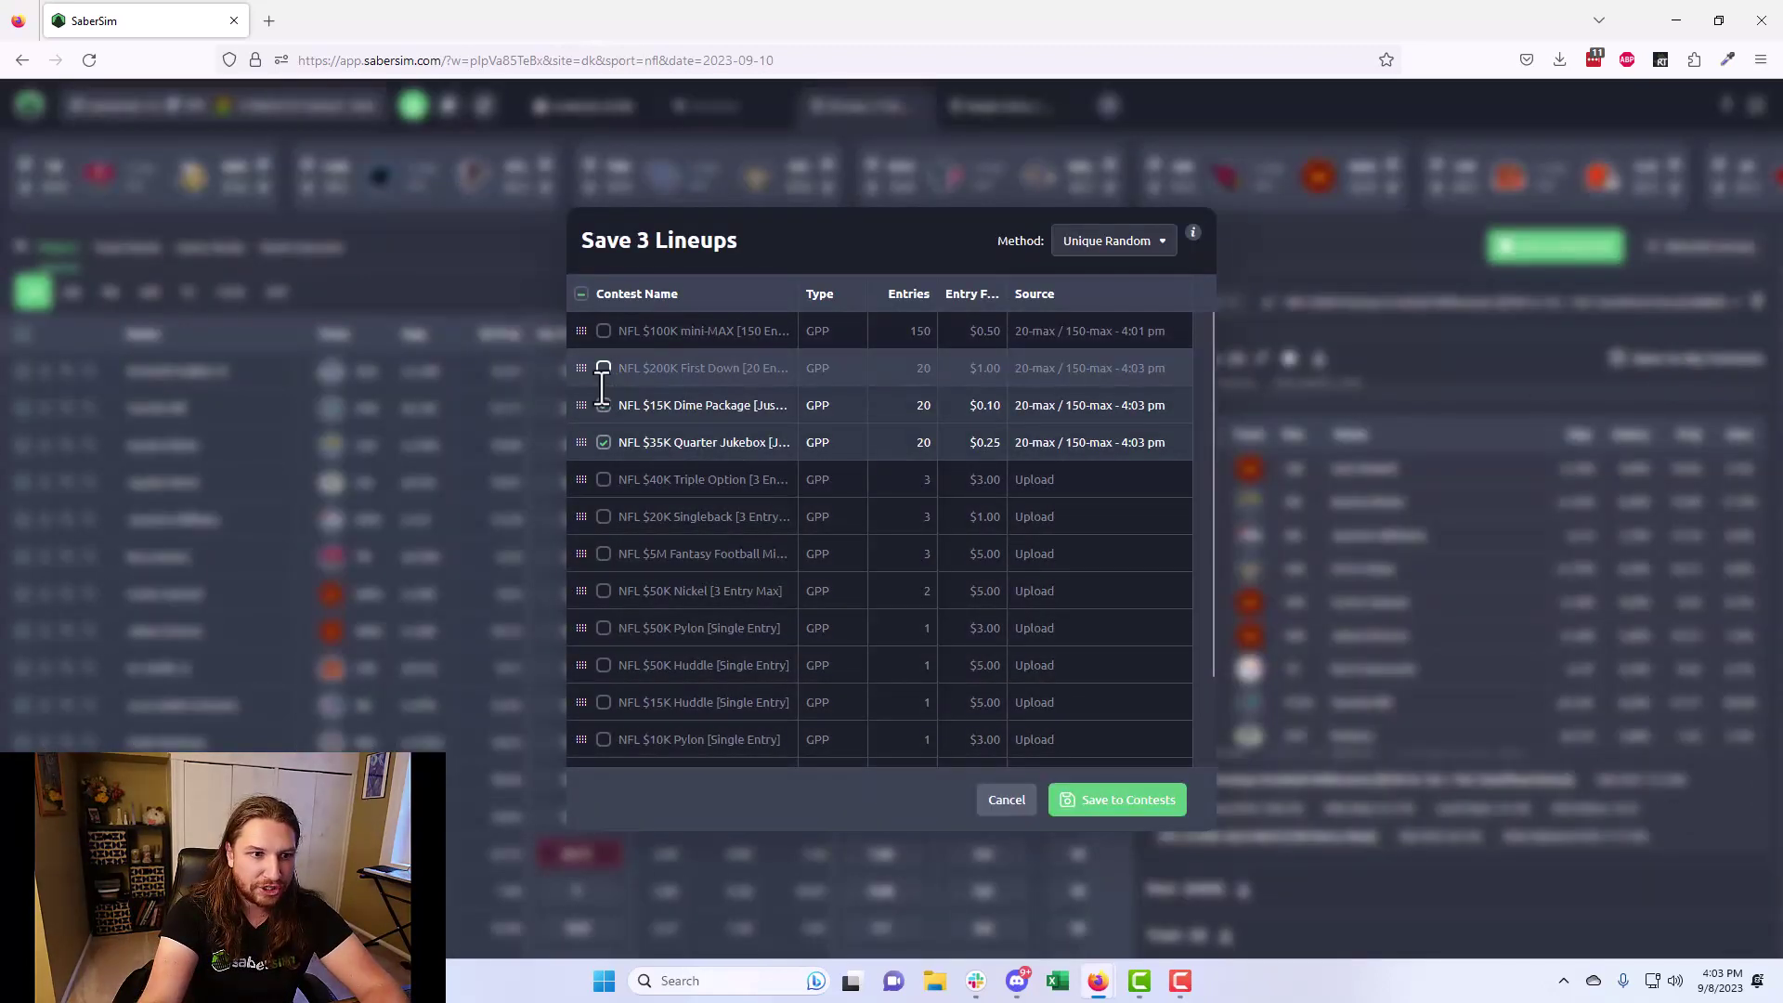
{"action": "left_click", "coordinate": [603, 405]}
{"action": "left_click", "coordinate": [603, 442]}
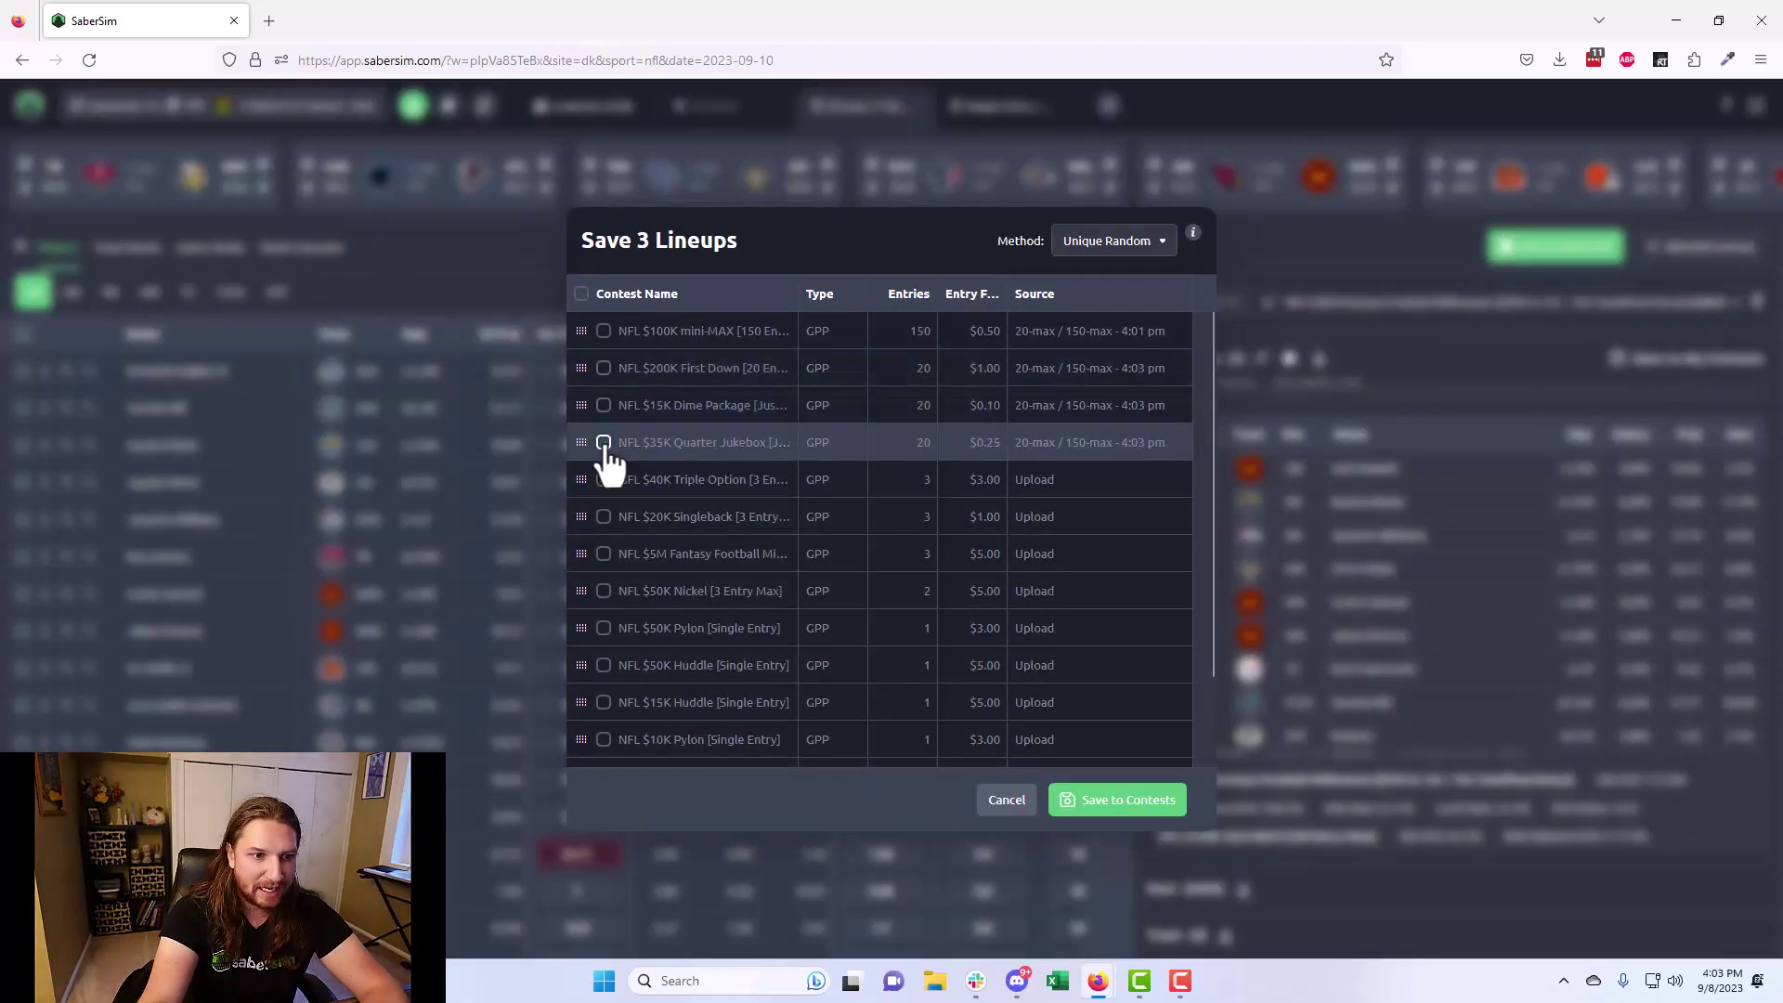
{"action": "left_click", "coordinate": [603, 554]}
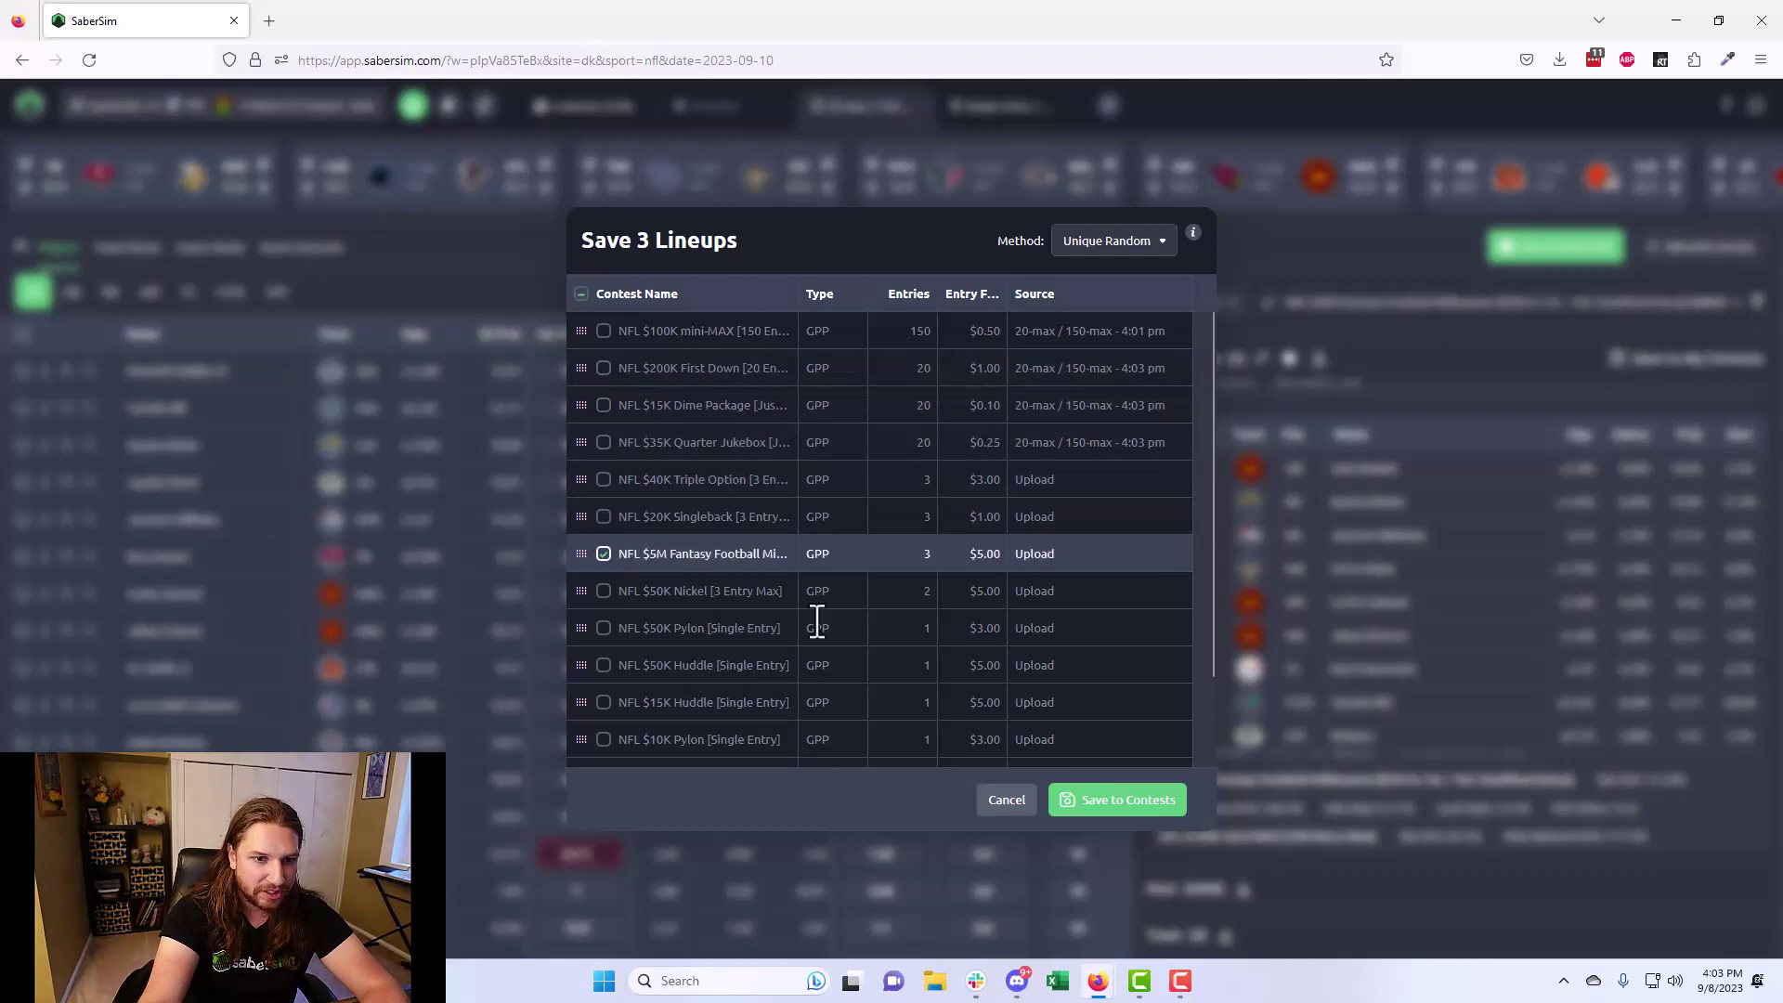
{"action": "left_click", "coordinate": [1166, 806]}
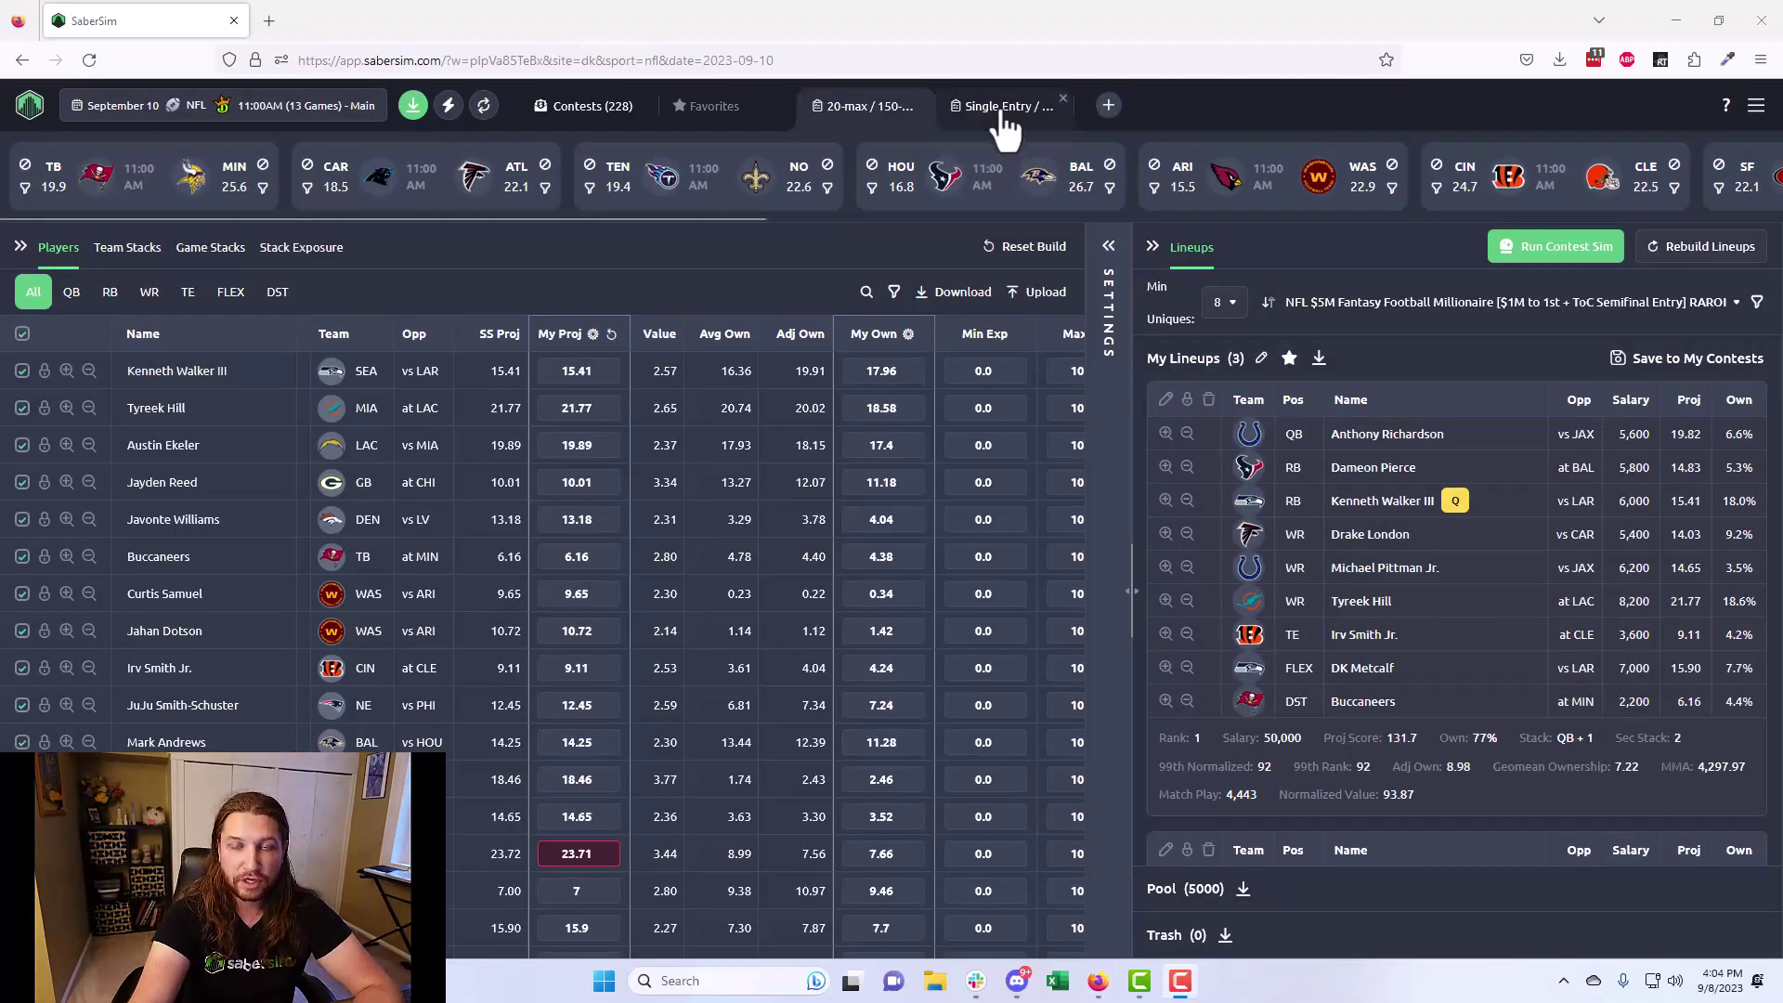
Step: In the Single Entry build, enable only the NFL $50K Huddle [Single Entry] contest sim and run it
{"action": "left_click", "coordinate": [1003, 107]}
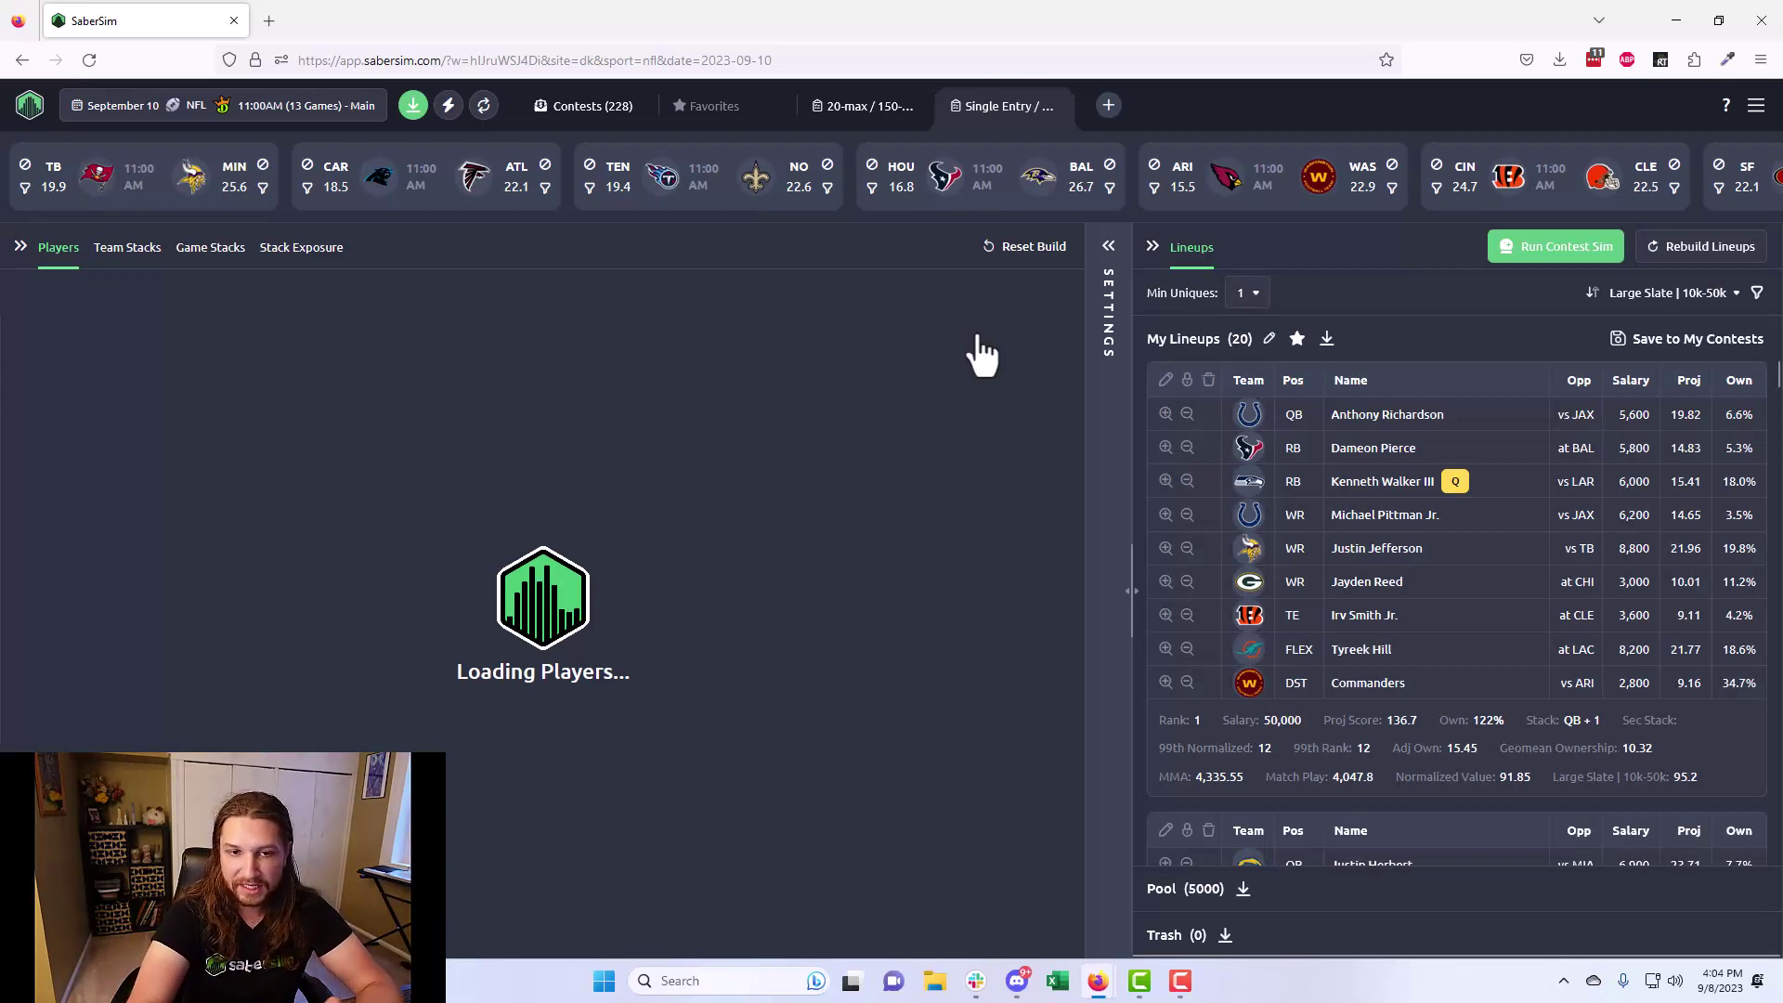
{"action": "left_click", "coordinate": [1111, 309]}
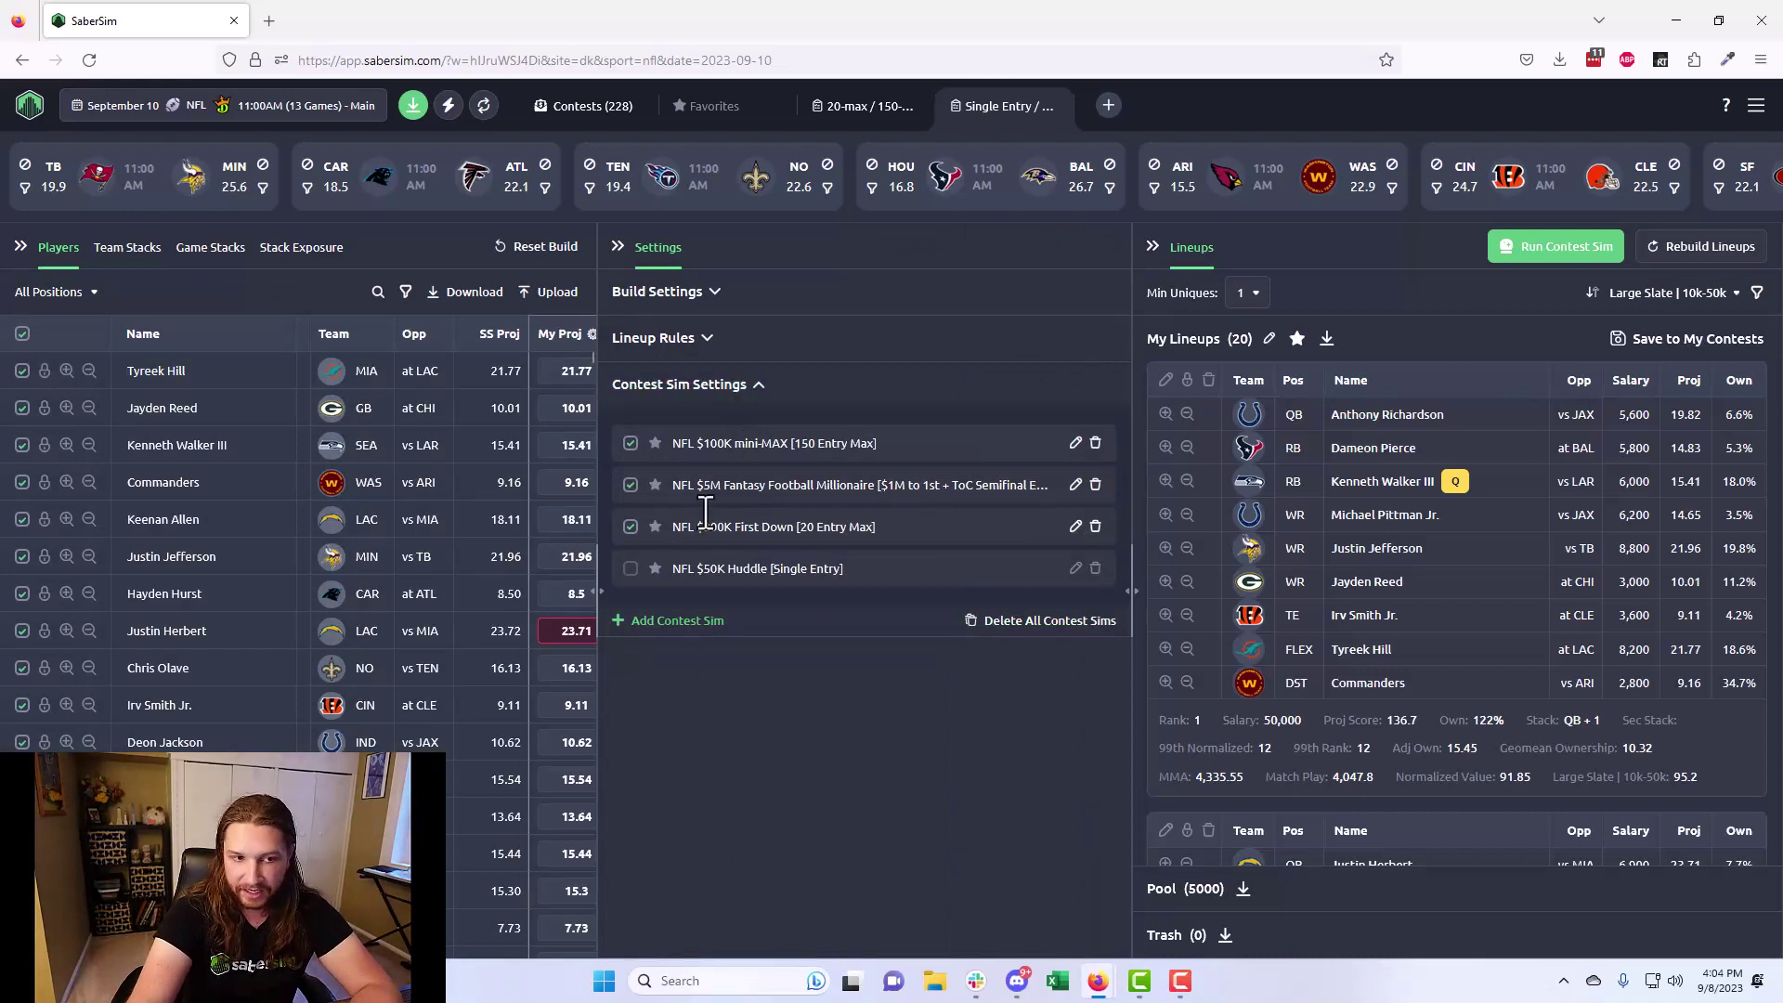
{"action": "left_click", "coordinate": [630, 444]}
{"action": "left_click", "coordinate": [631, 485]}
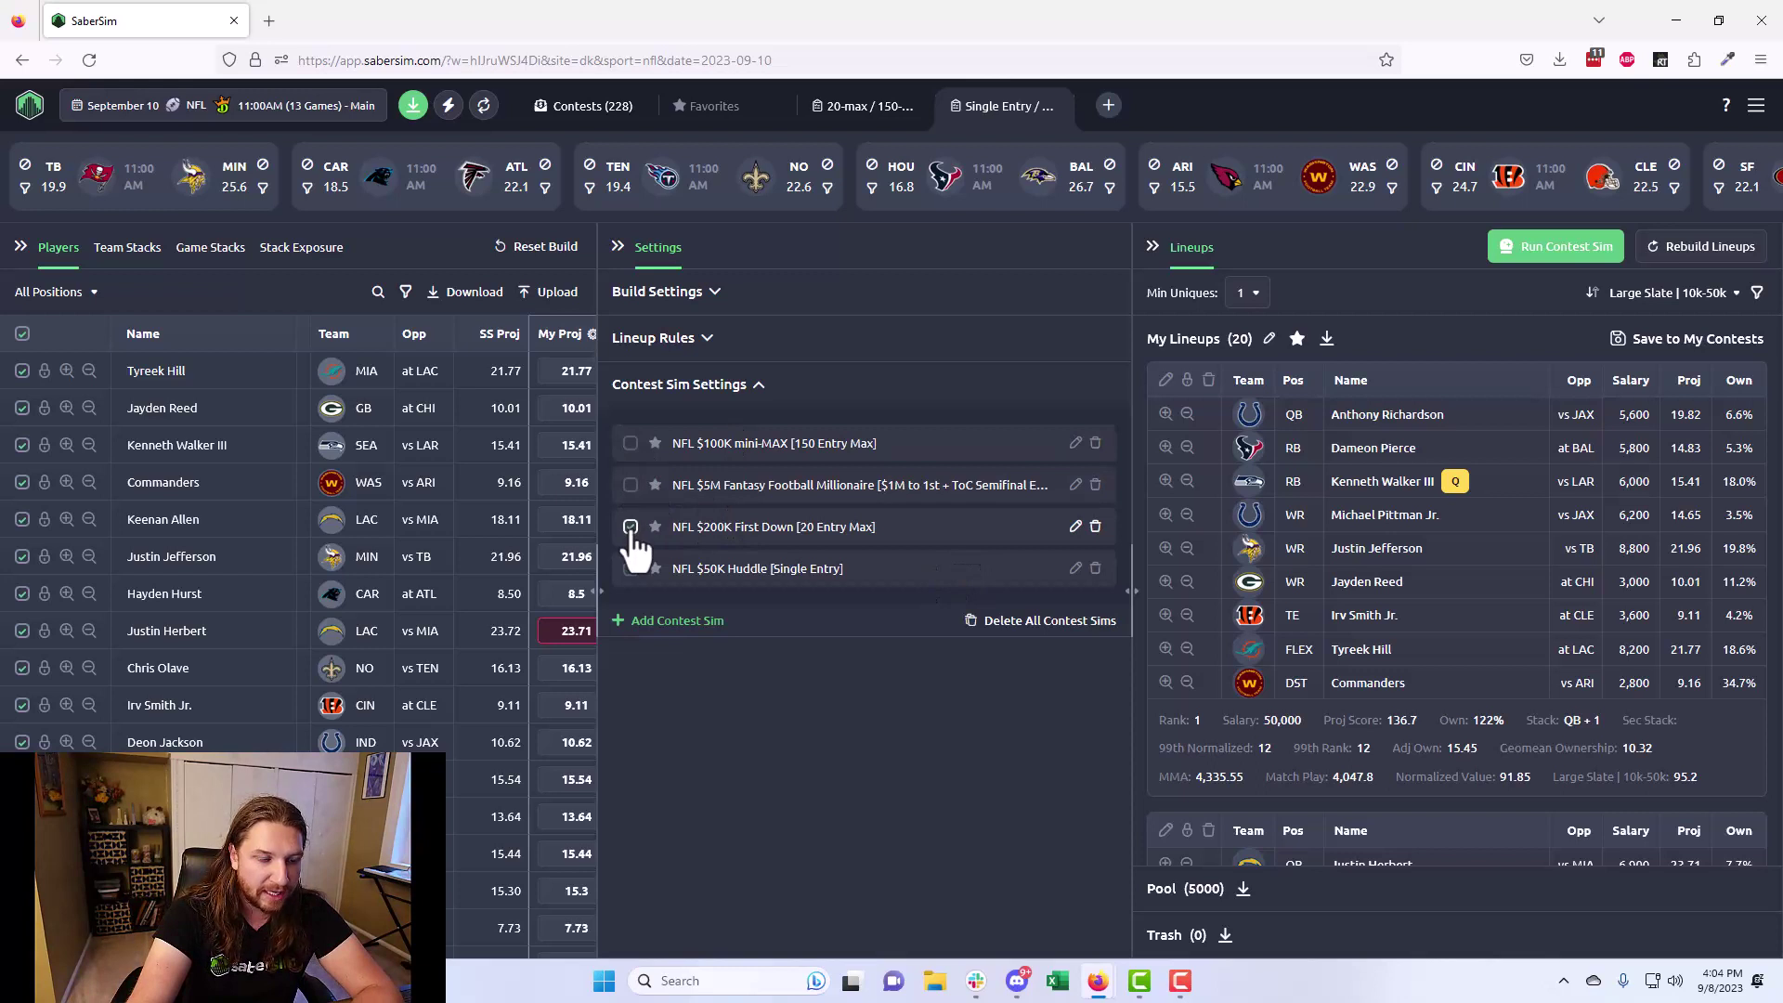
{"action": "left_click", "coordinate": [630, 527]}
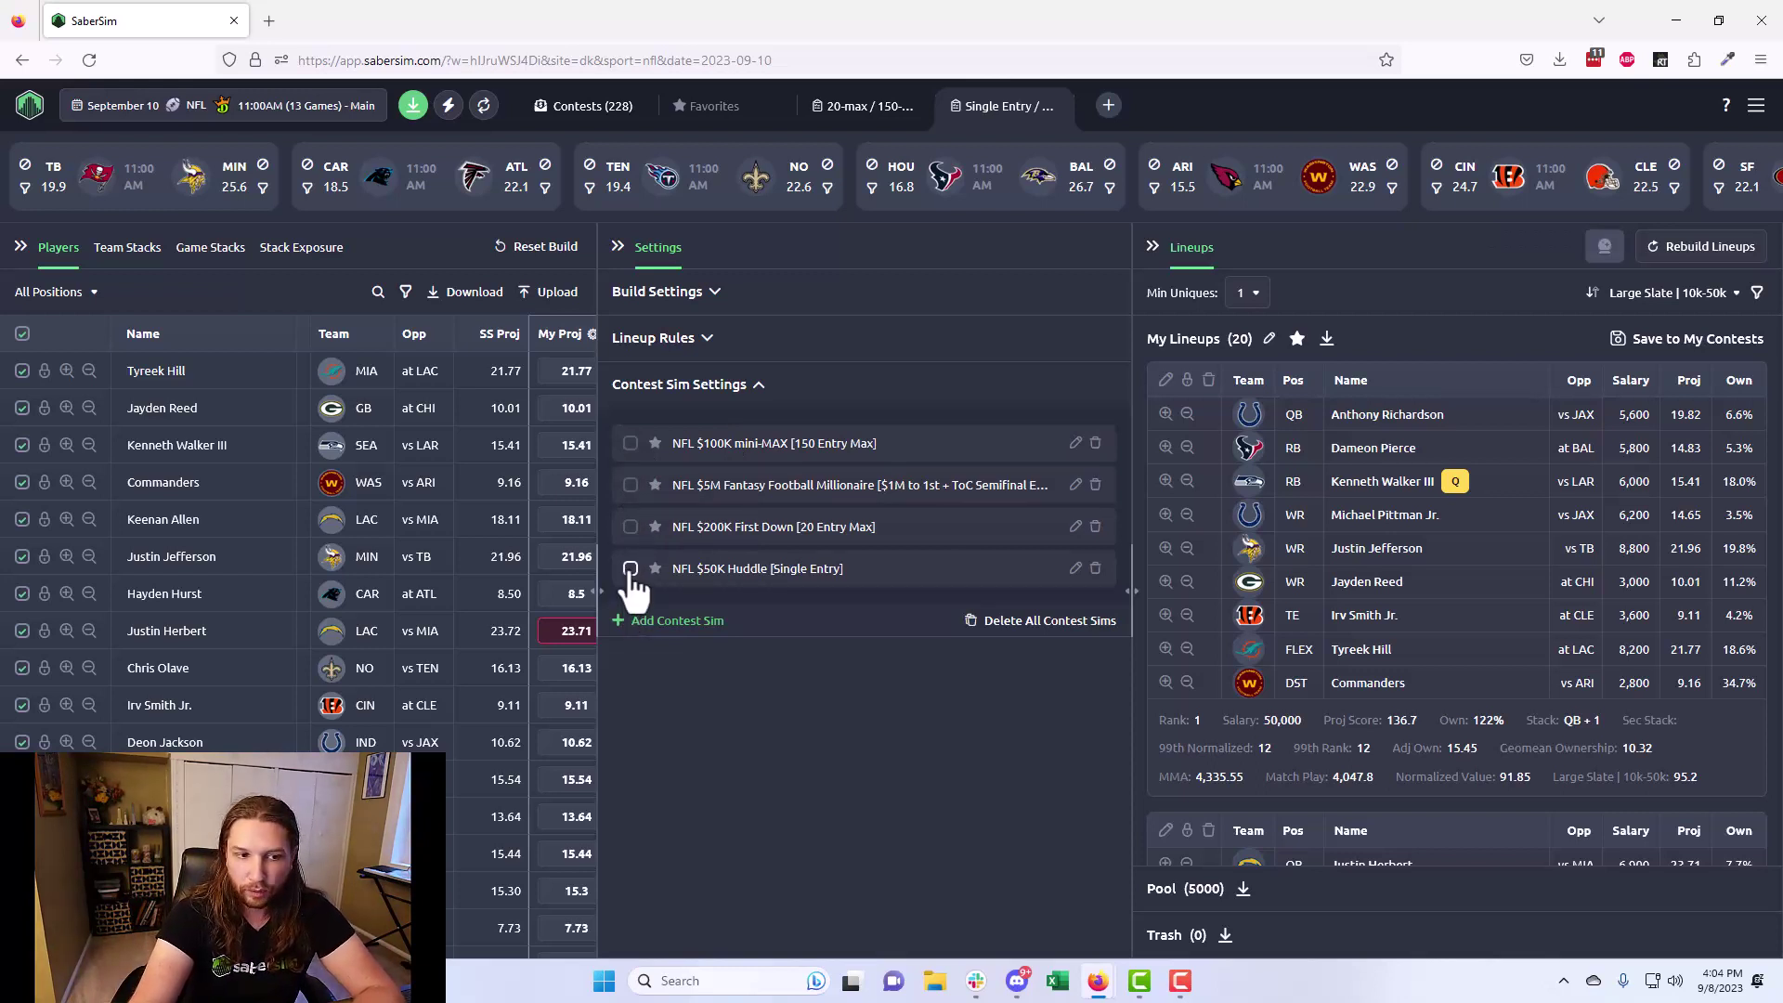
{"action": "left_click", "coordinate": [630, 568]}
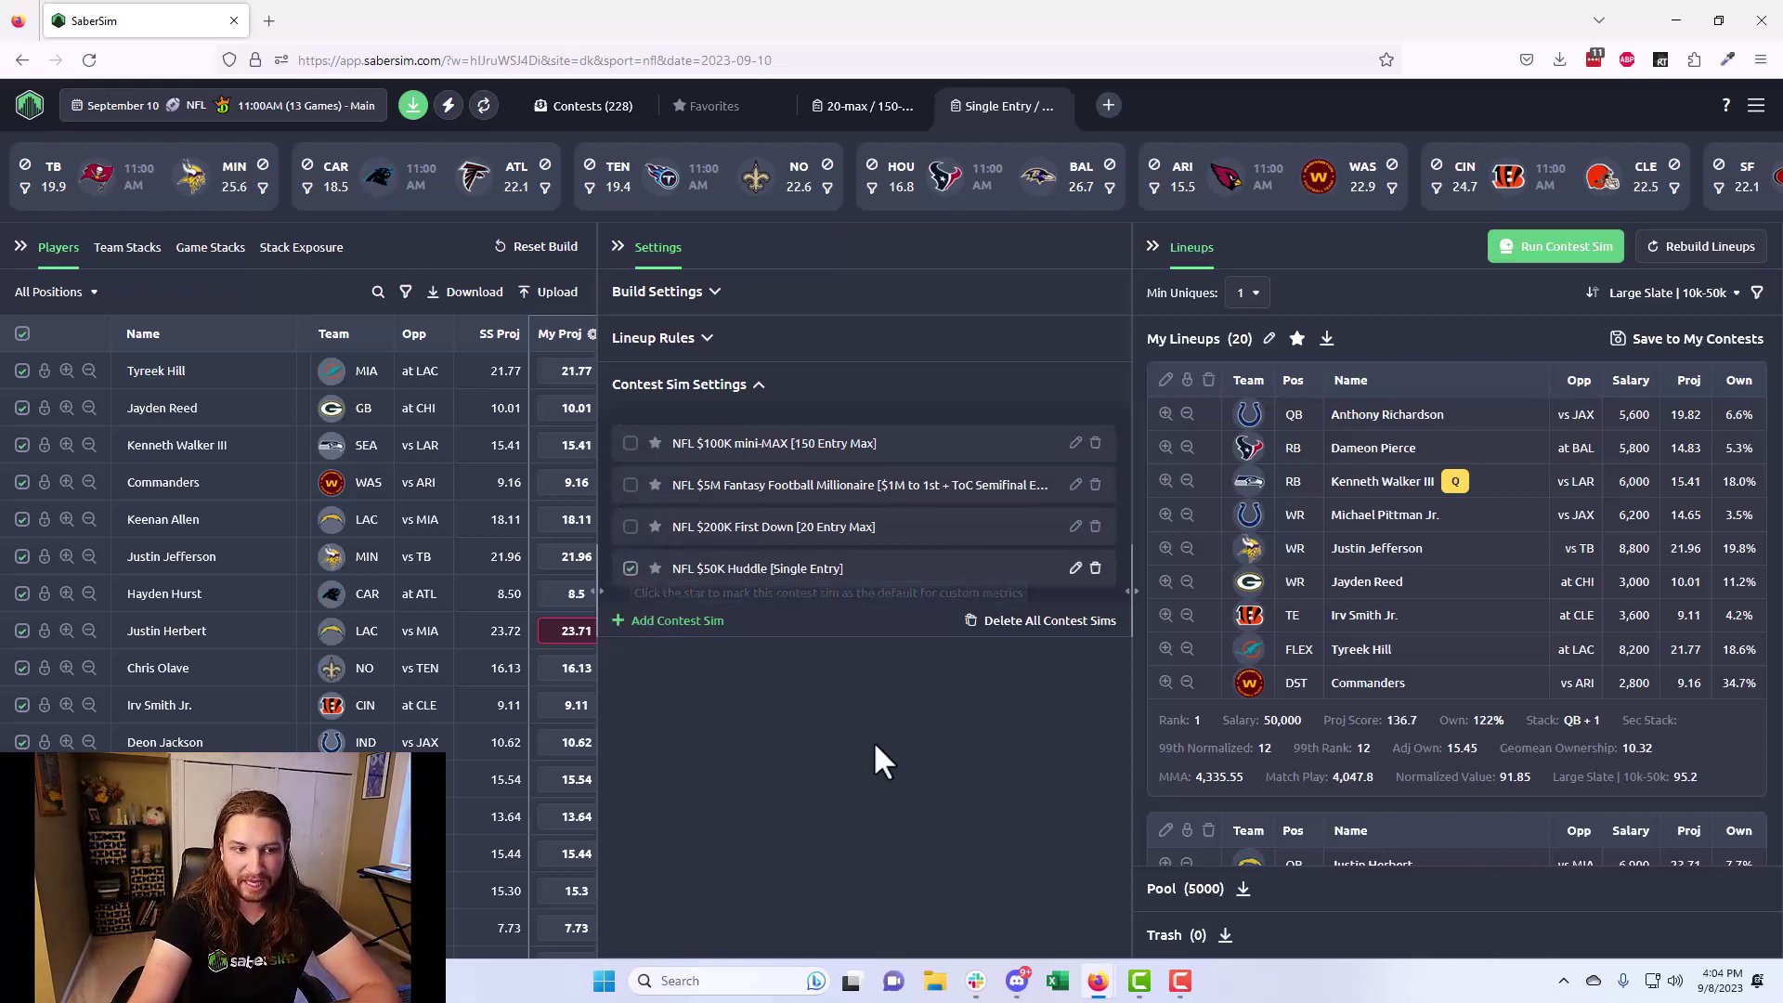
{"action": "left_click", "coordinate": [1539, 253]}
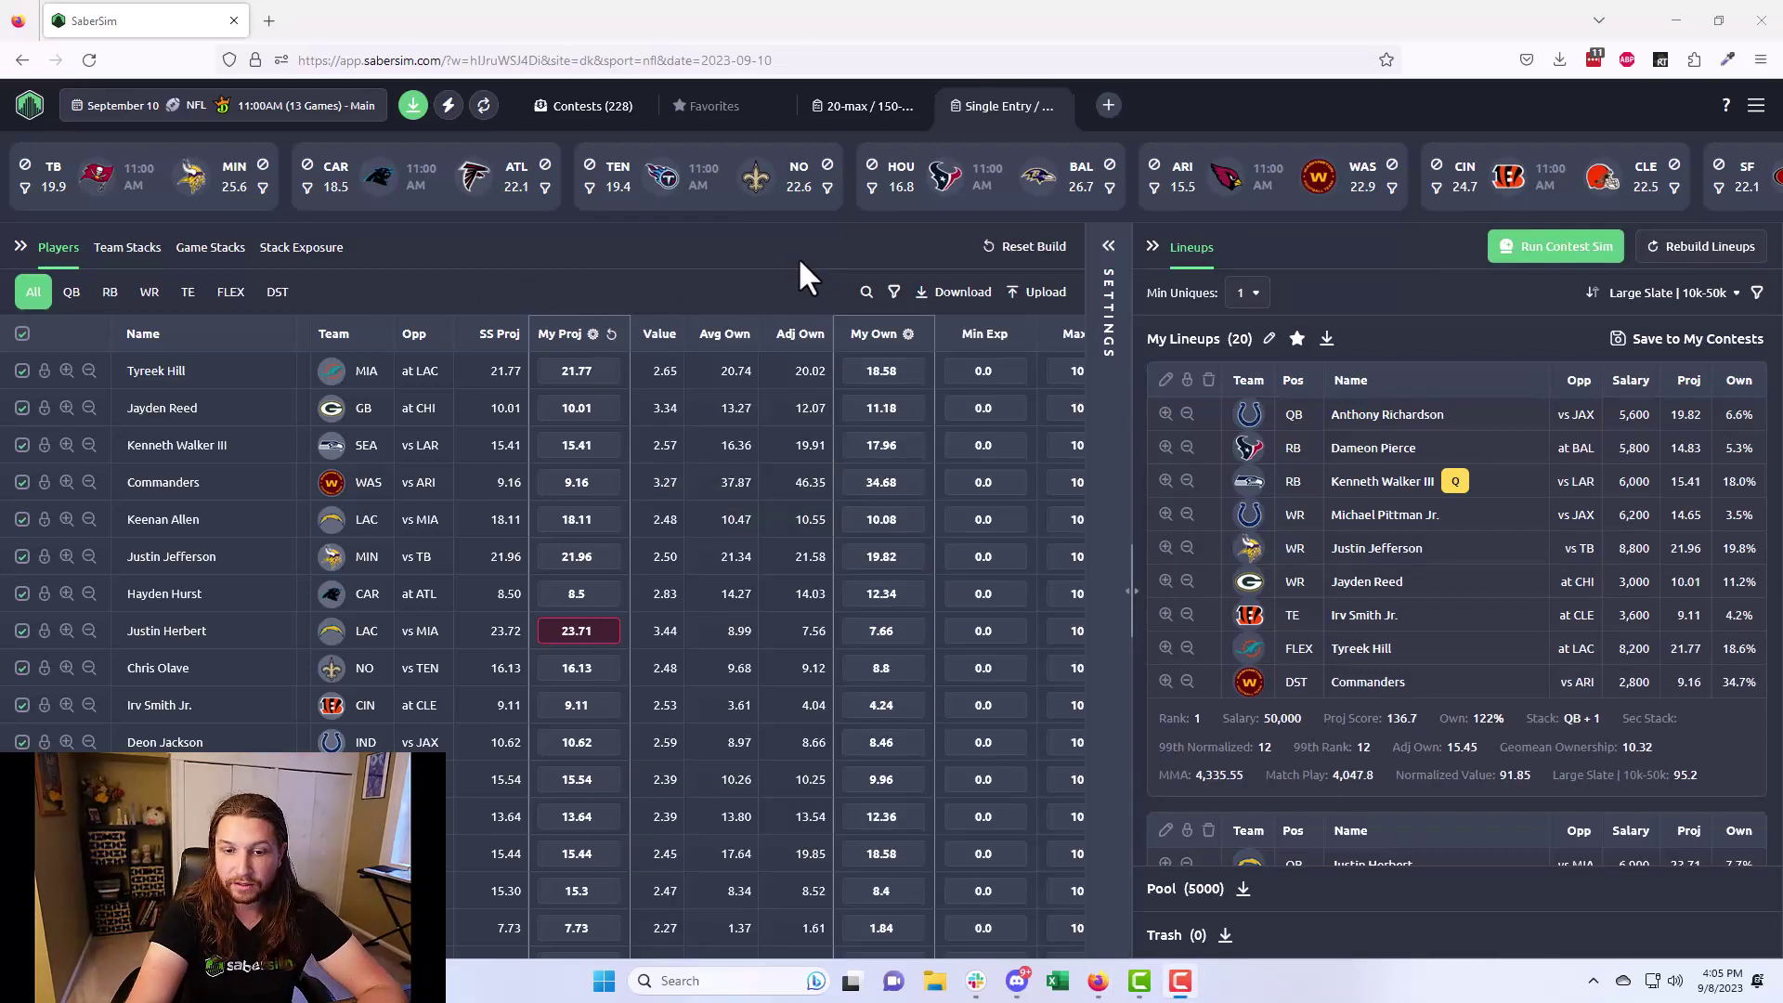
Step: Check the first lineup's sim metrics and rank the lineups by NFL $50K Huddle [Single Entry] RAROI
{"action": "scroll", "coordinate": [1407, 760], "scroll_direction": "down", "scroll_amount": 1}
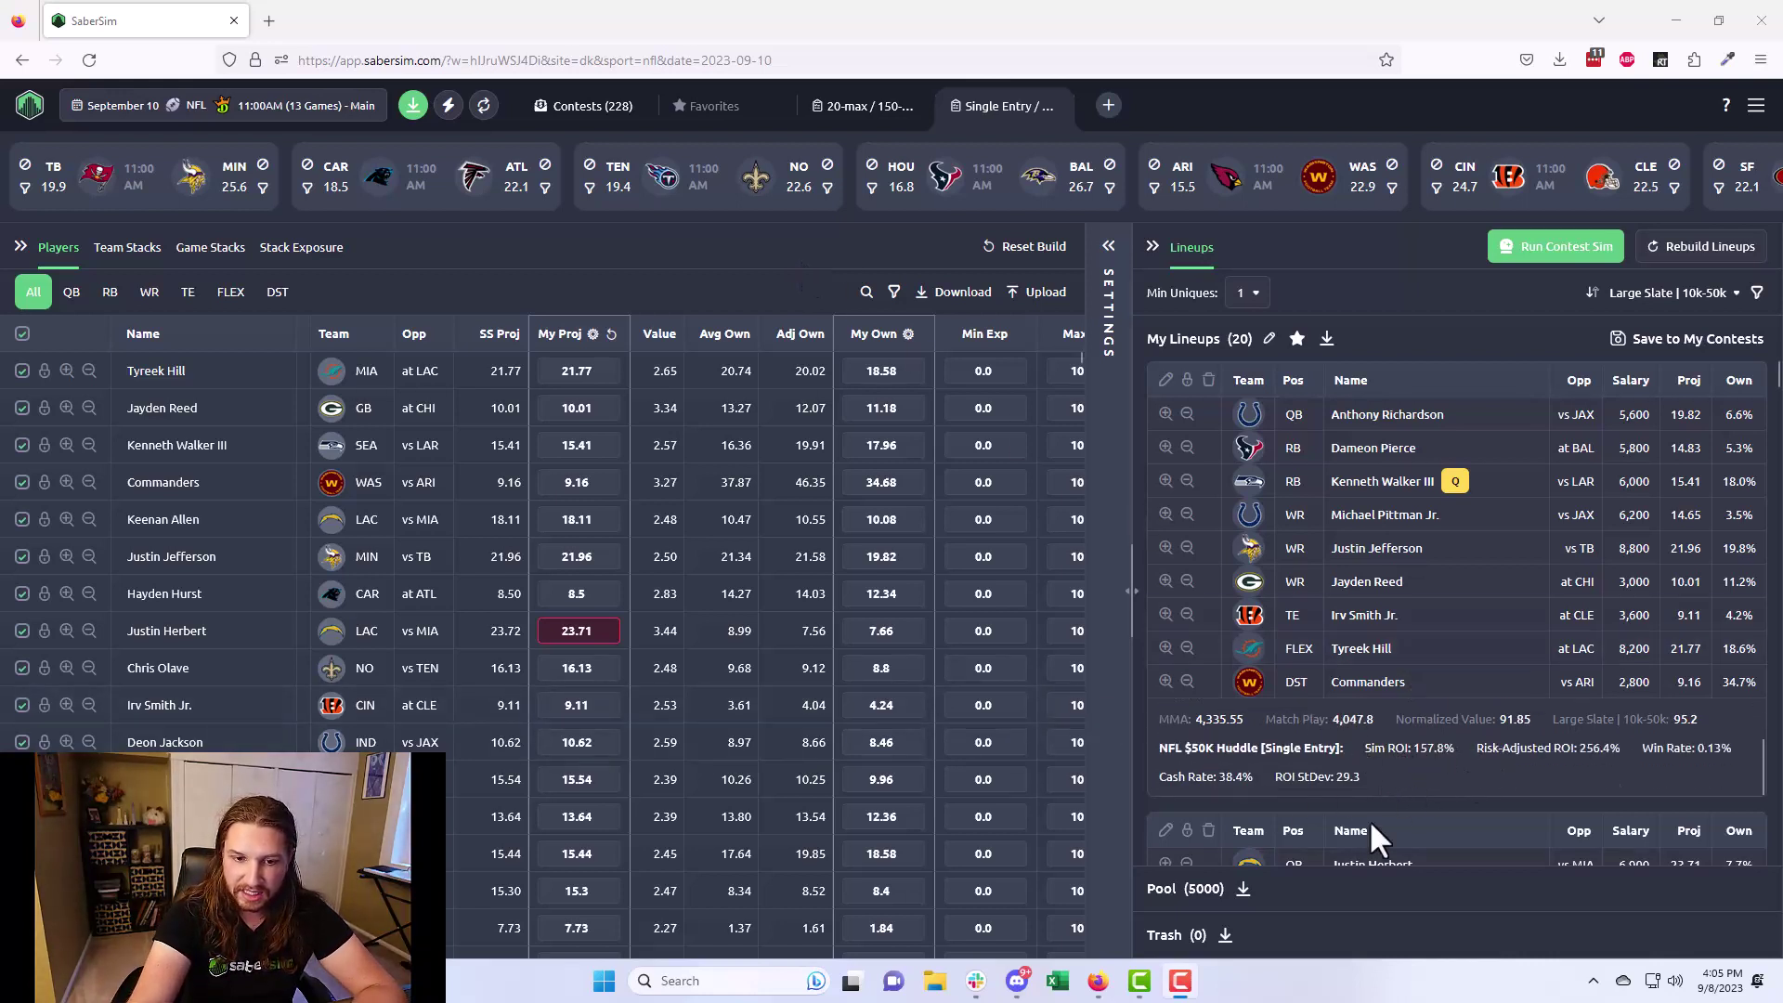
{"action": "left_click", "coordinate": [1691, 293]}
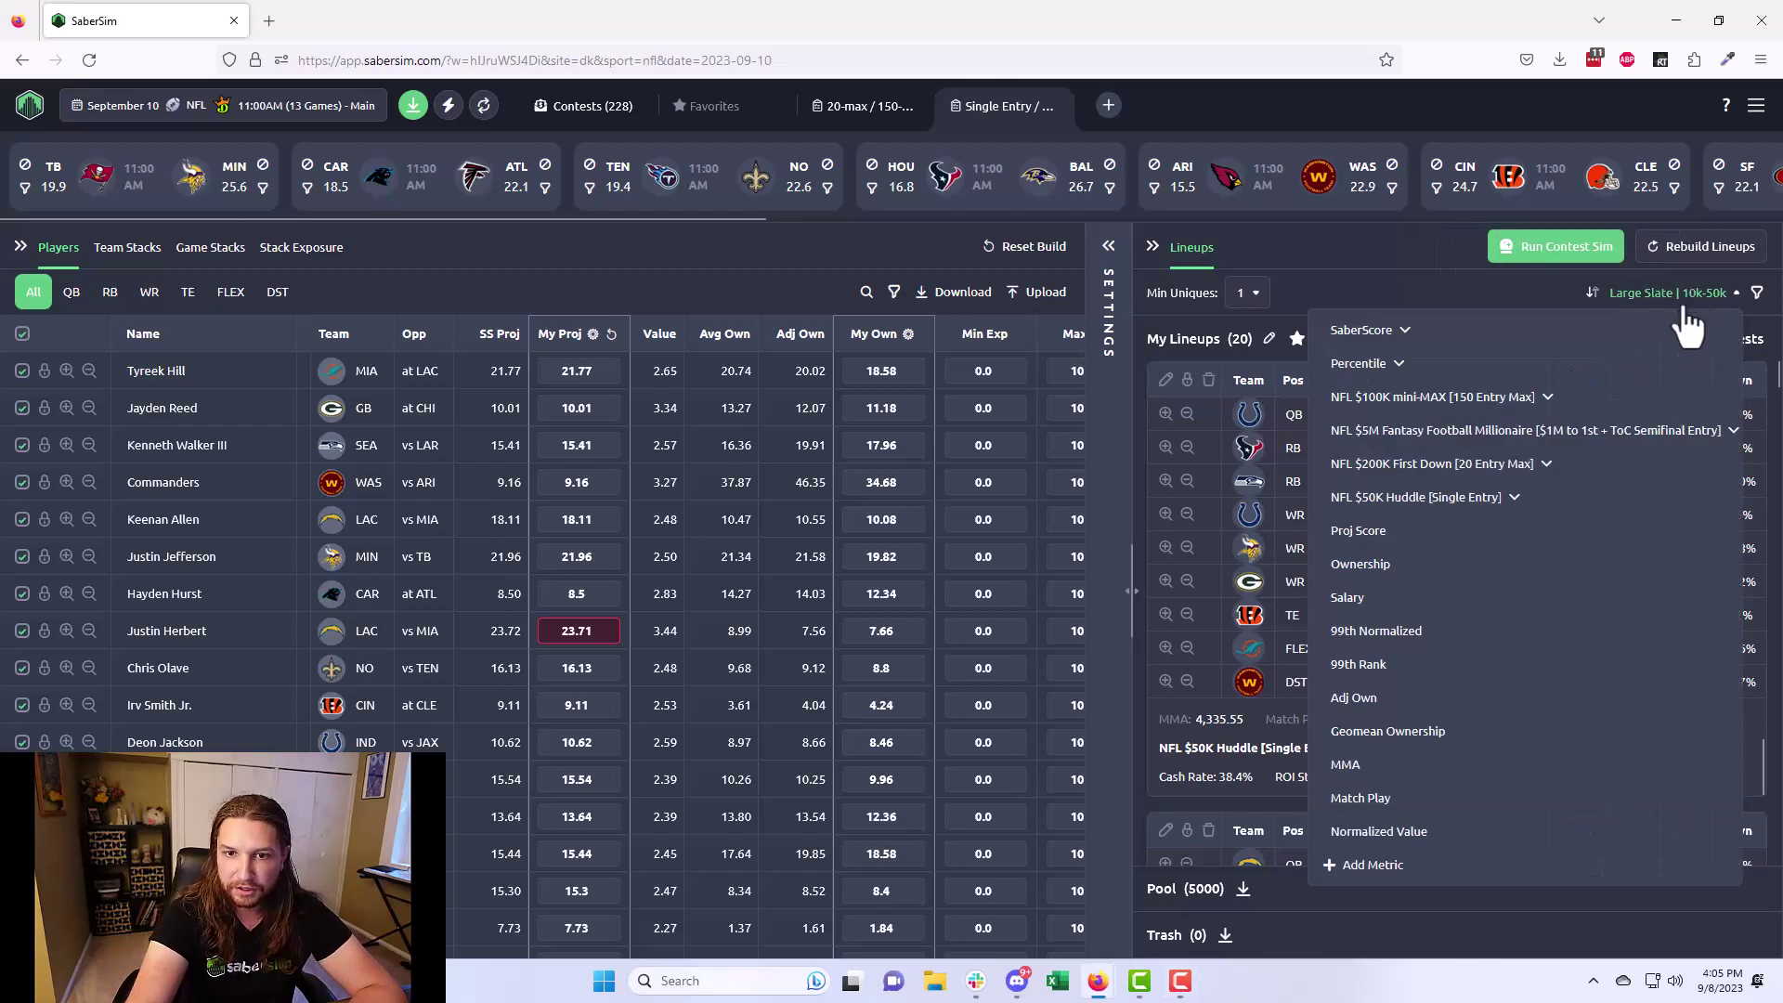
{"action": "left_click", "coordinate": [1517, 501]}
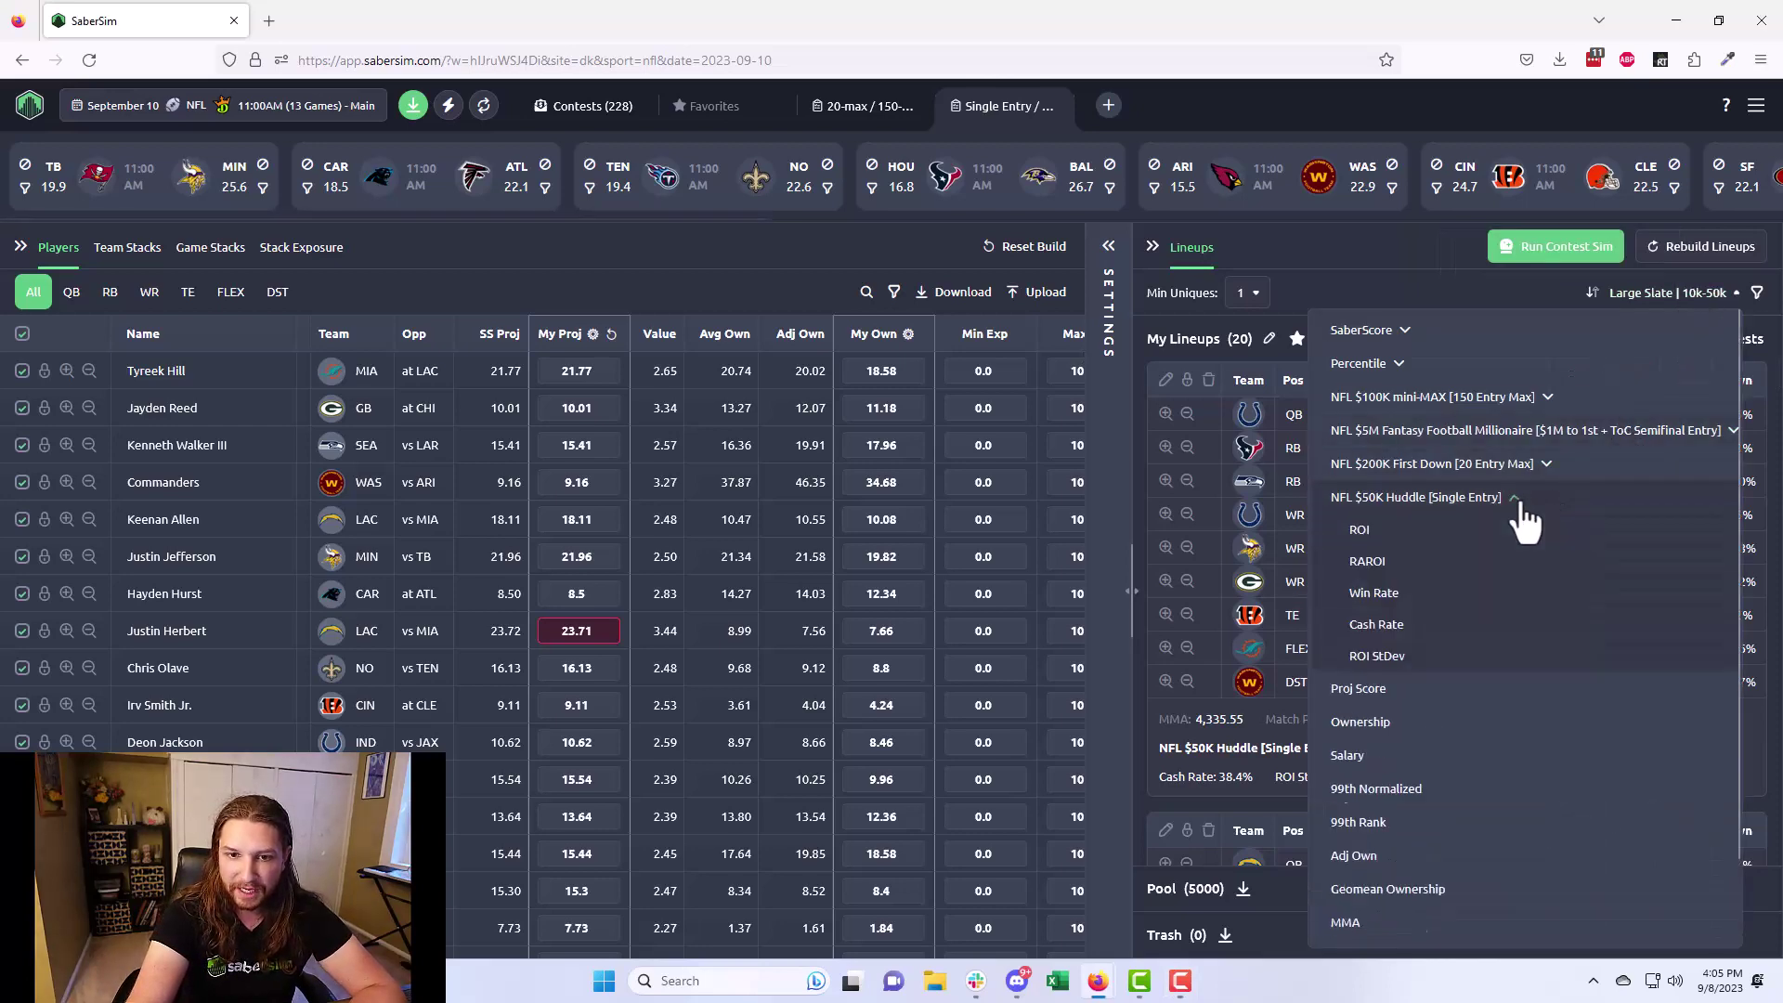
{"action": "left_click", "coordinate": [1367, 562]}
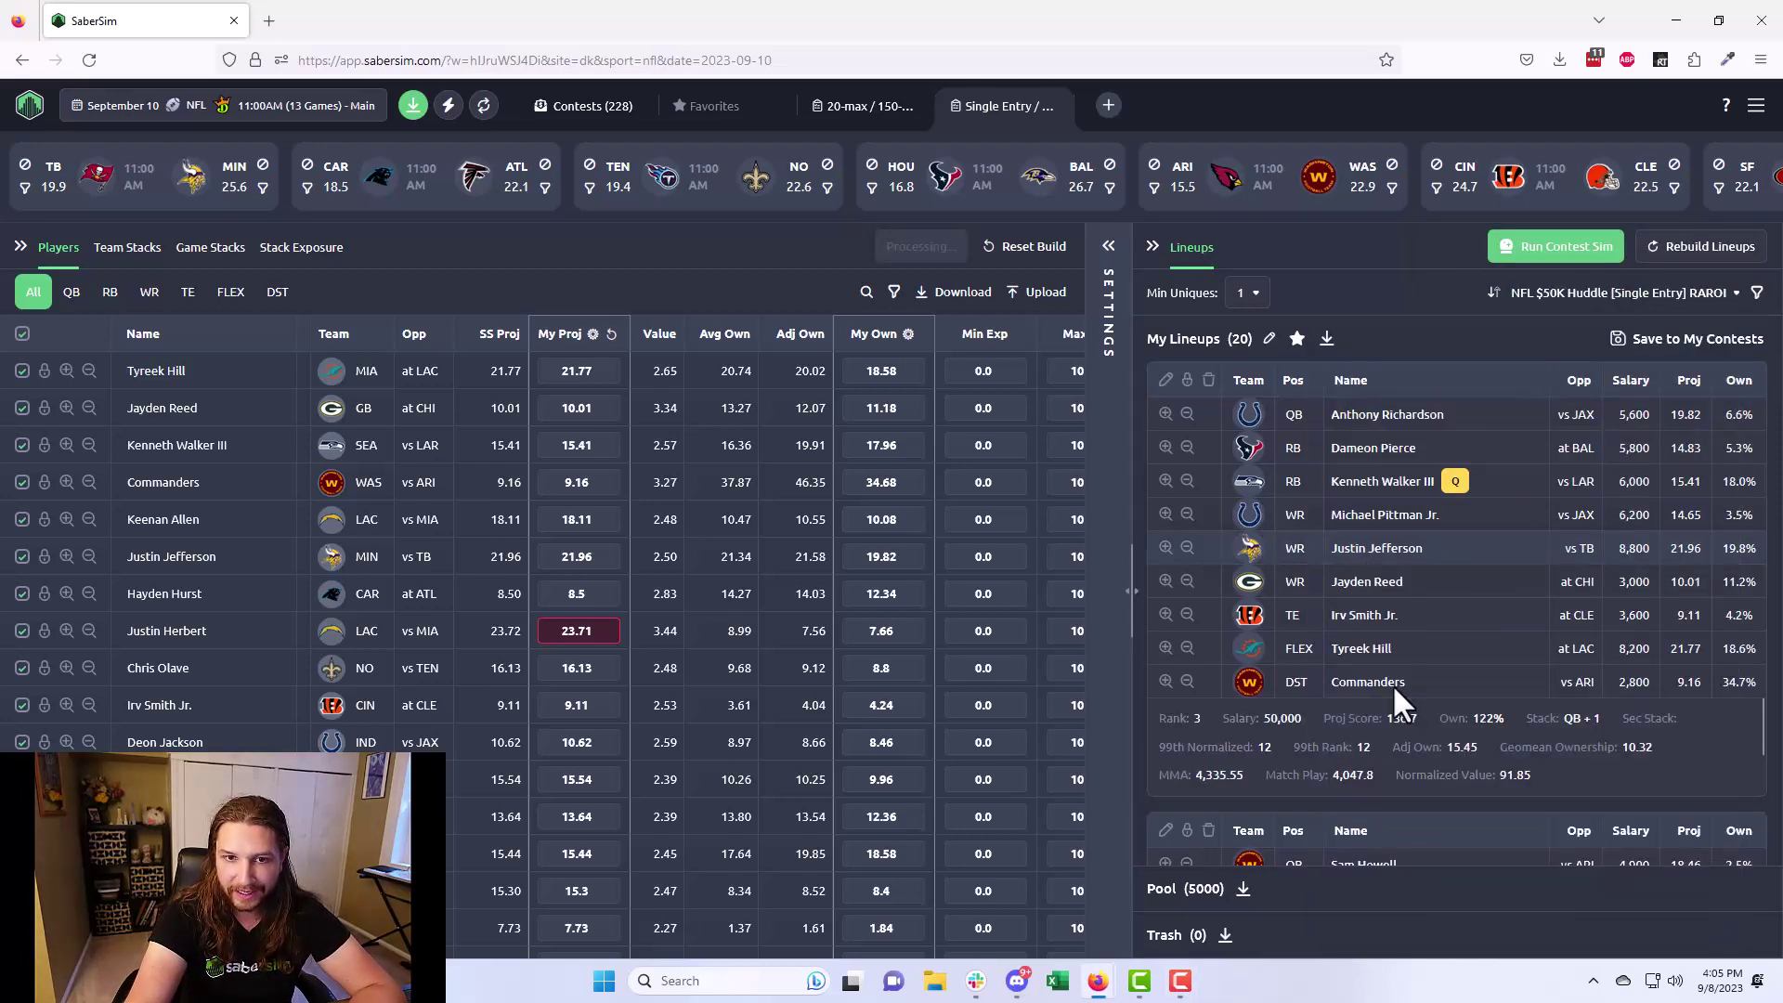
Step: Review the contests available for saving, ordered by number of entries, and leave without saving
{"action": "left_click", "coordinate": [1685, 336]}
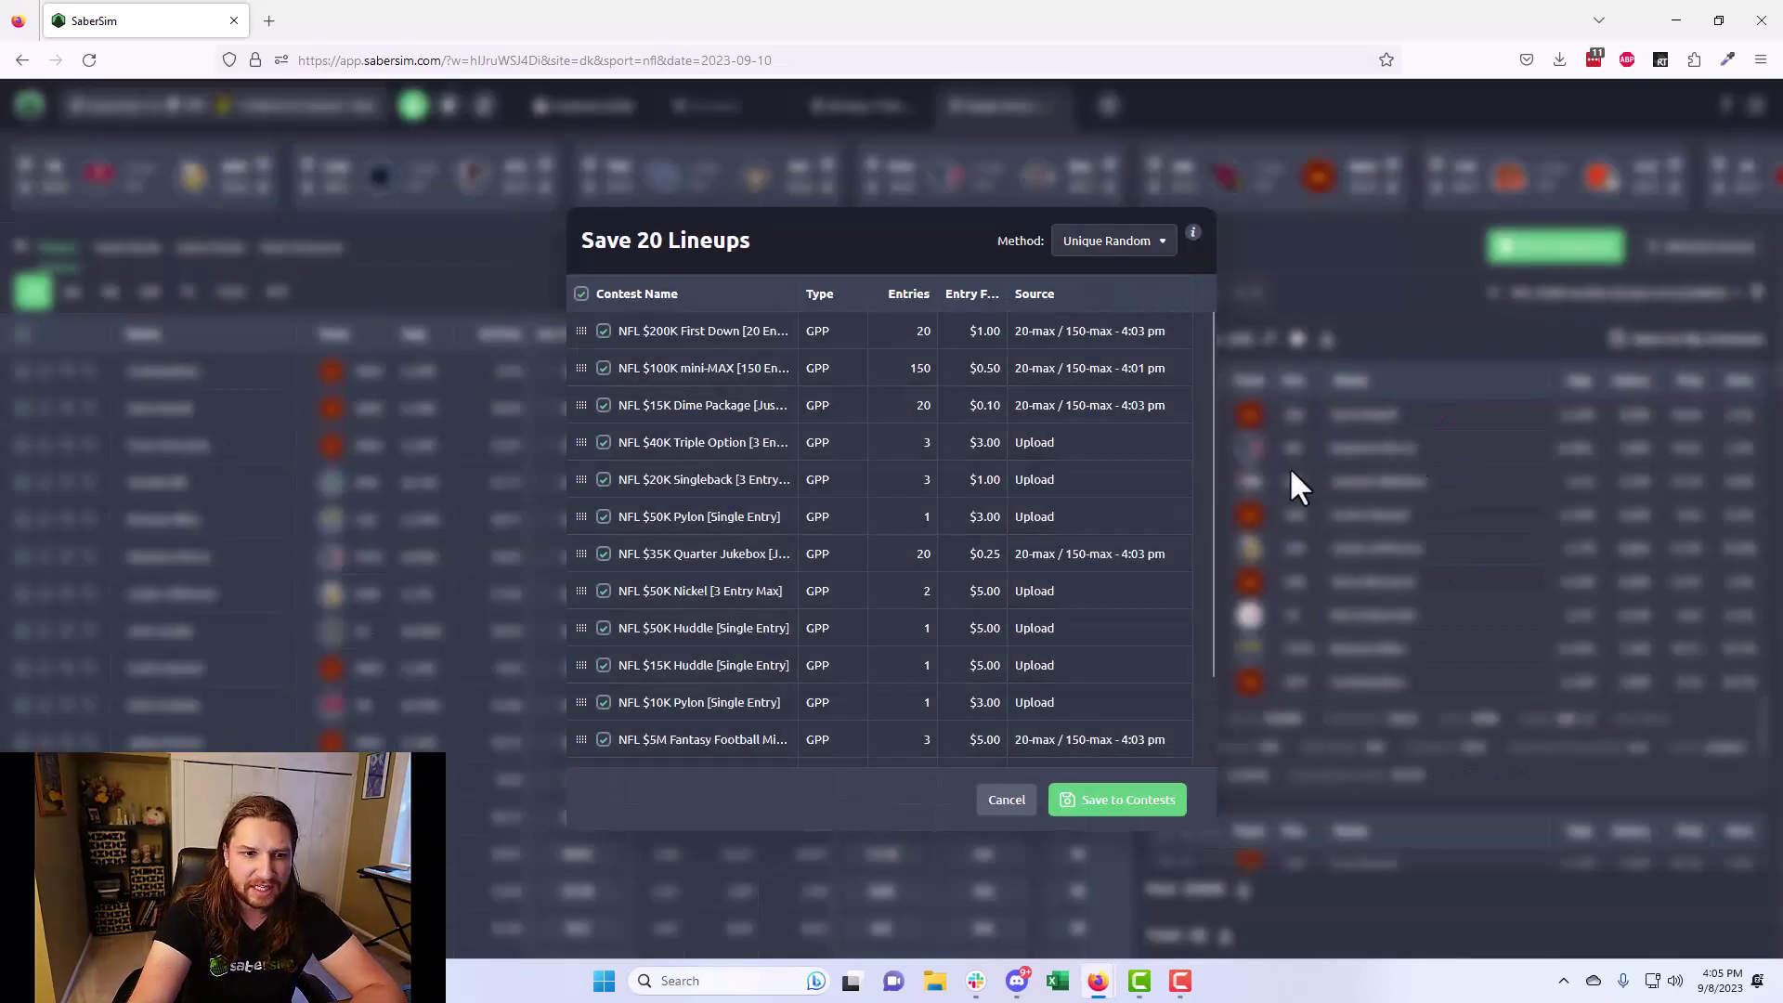
{"action": "left_click", "coordinate": [906, 297]}
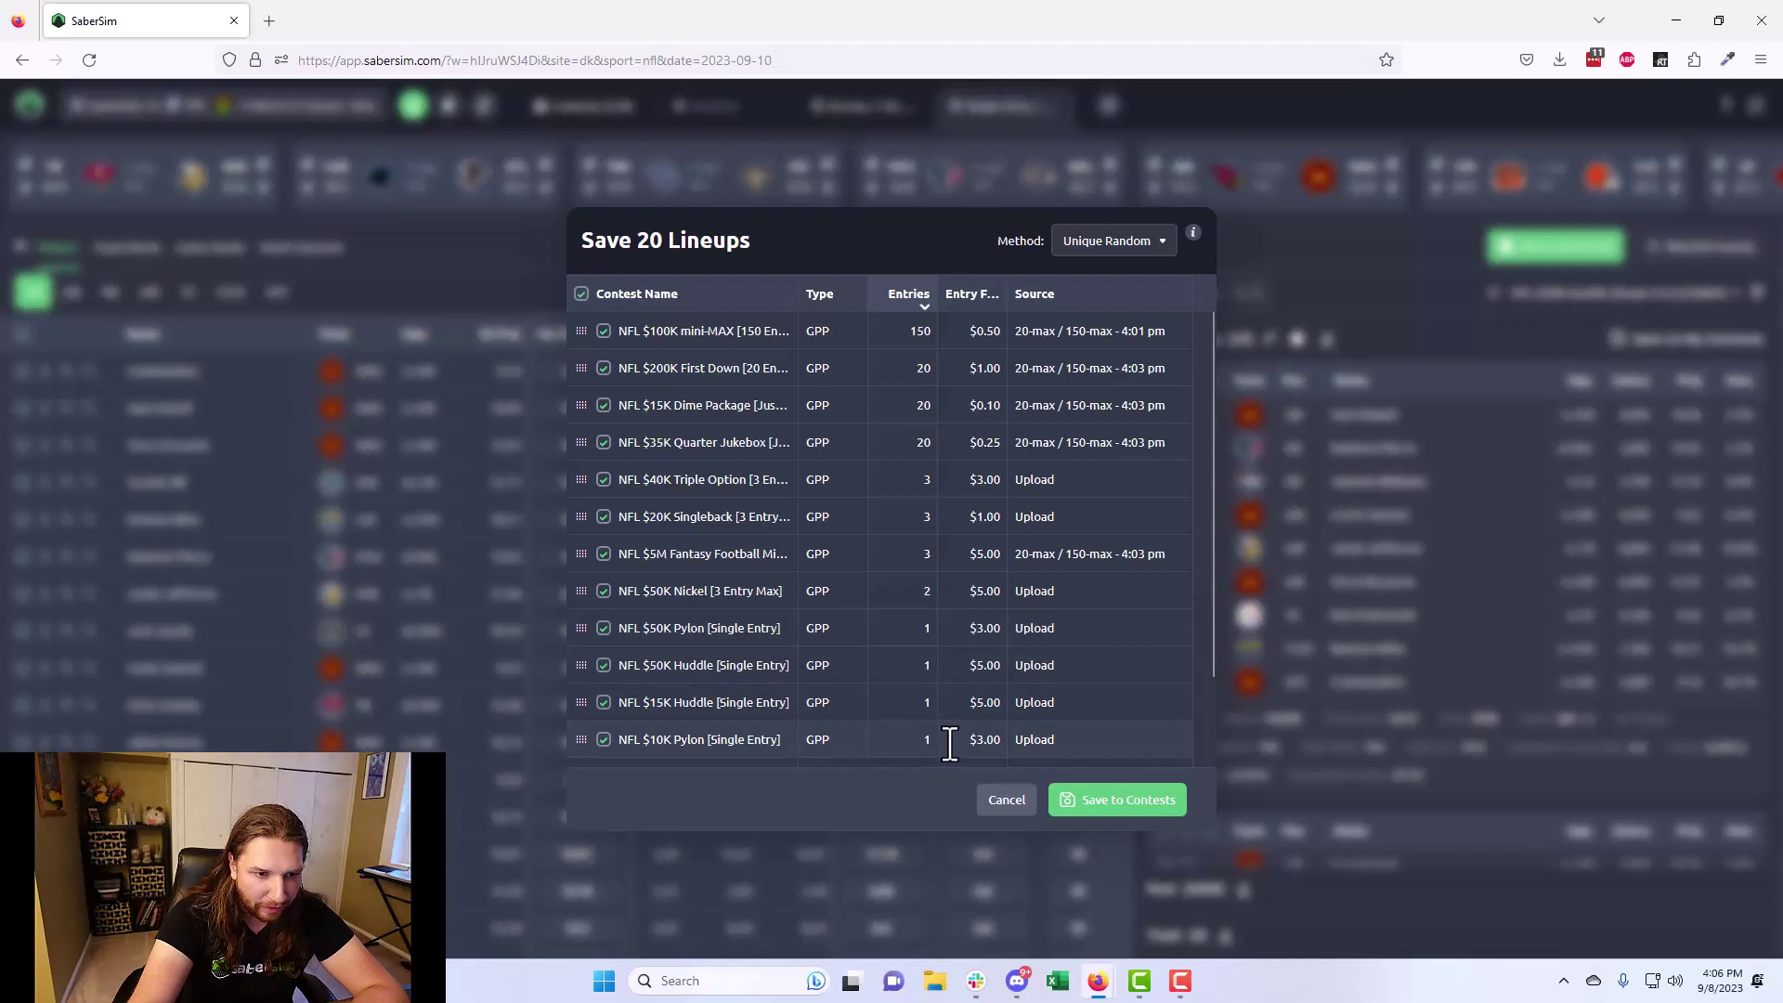
{"action": "scroll", "coordinate": [938, 729], "scroll_direction": "down", "scroll_amount": 2}
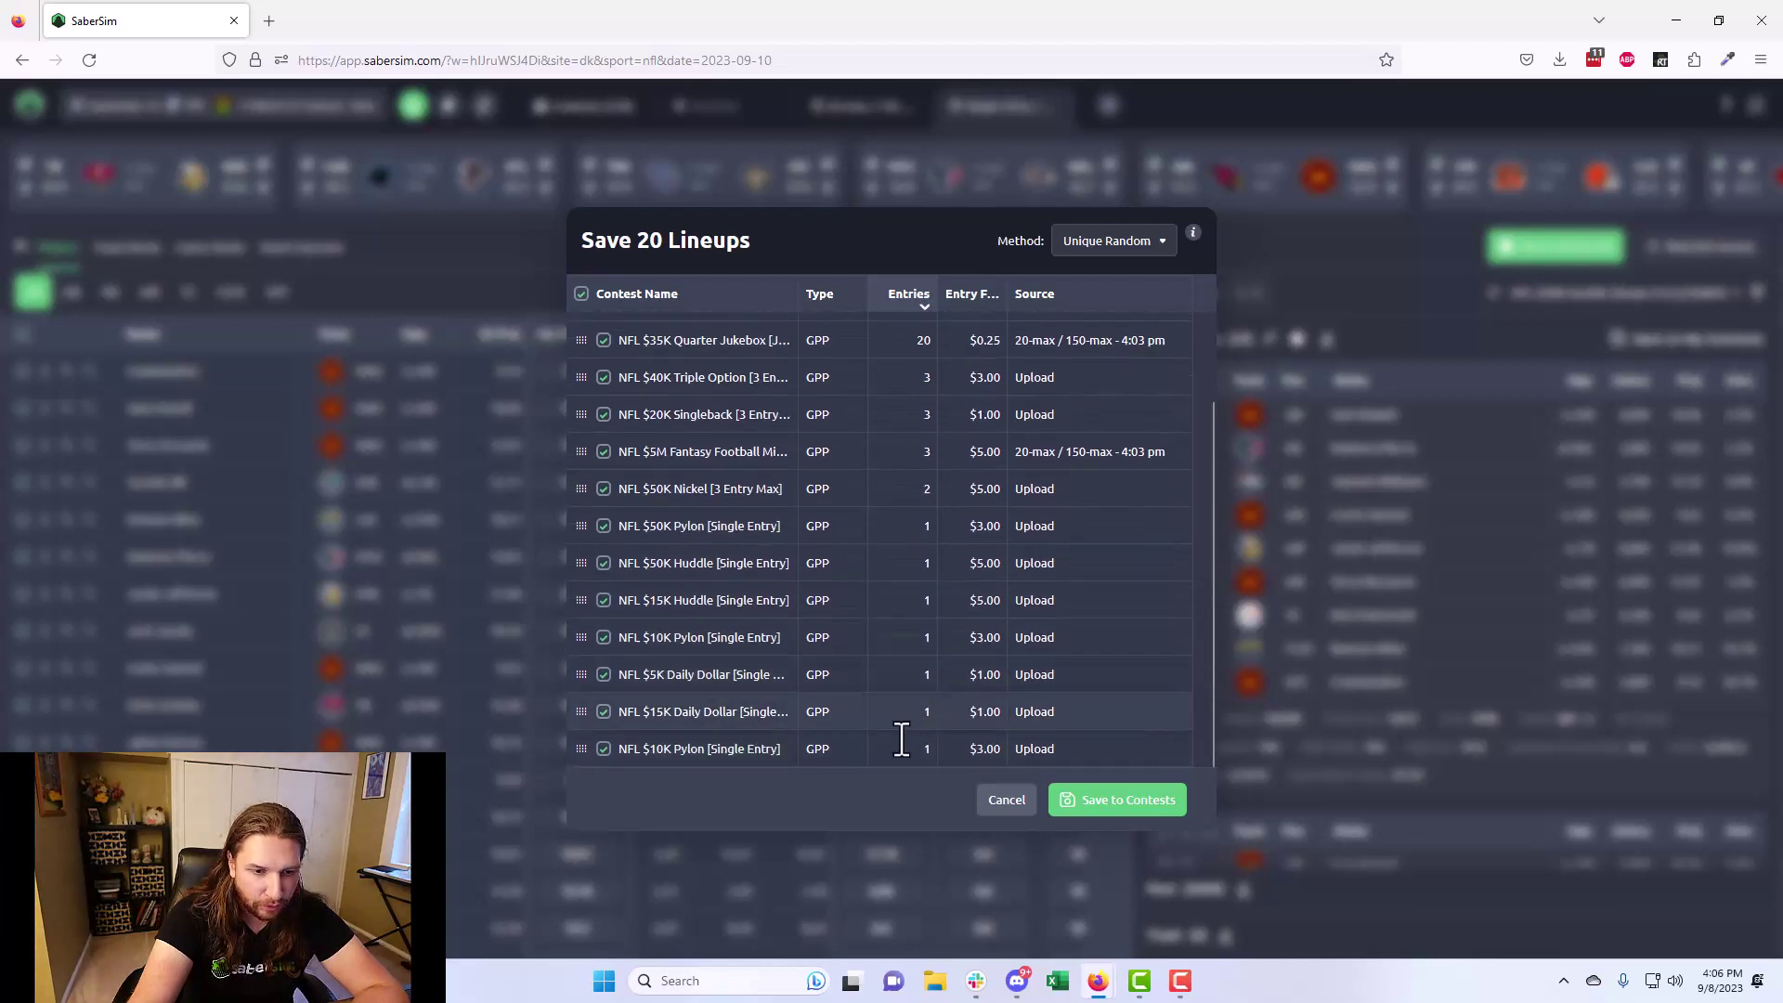
{"action": "scroll", "coordinate": [1008, 715], "scroll_direction": "up", "scroll_amount": 2}
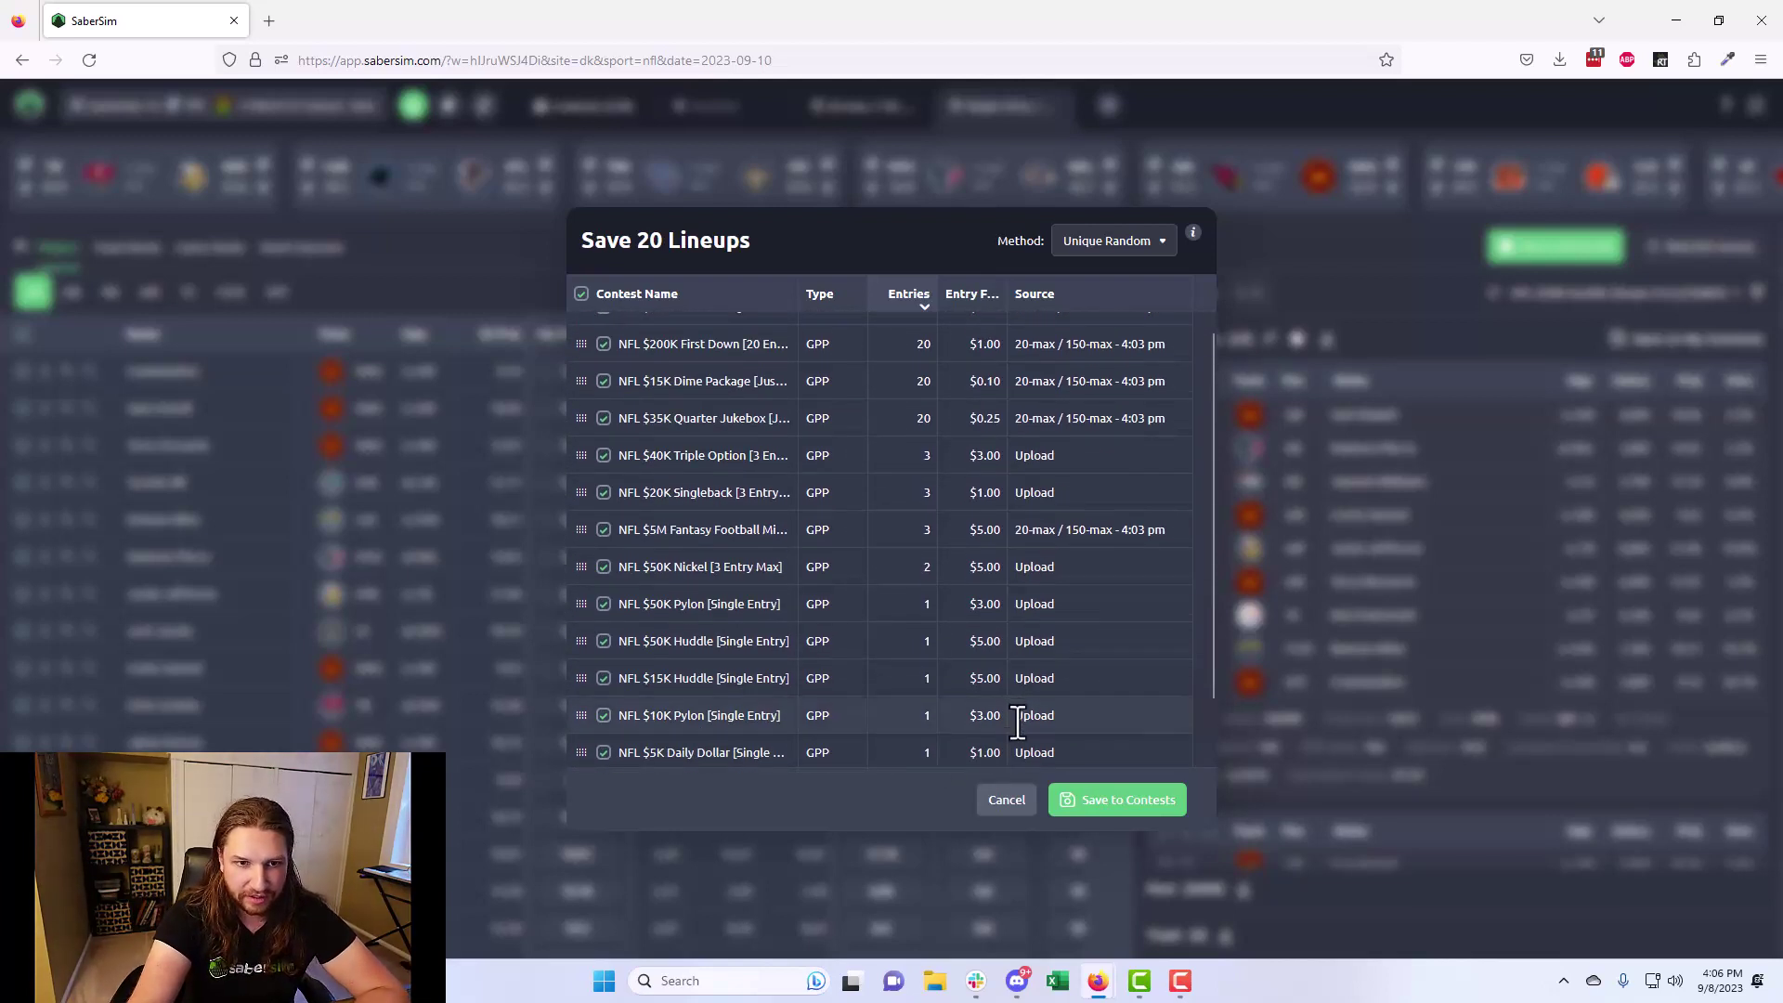
{"action": "left_click", "coordinate": [1390, 262]}
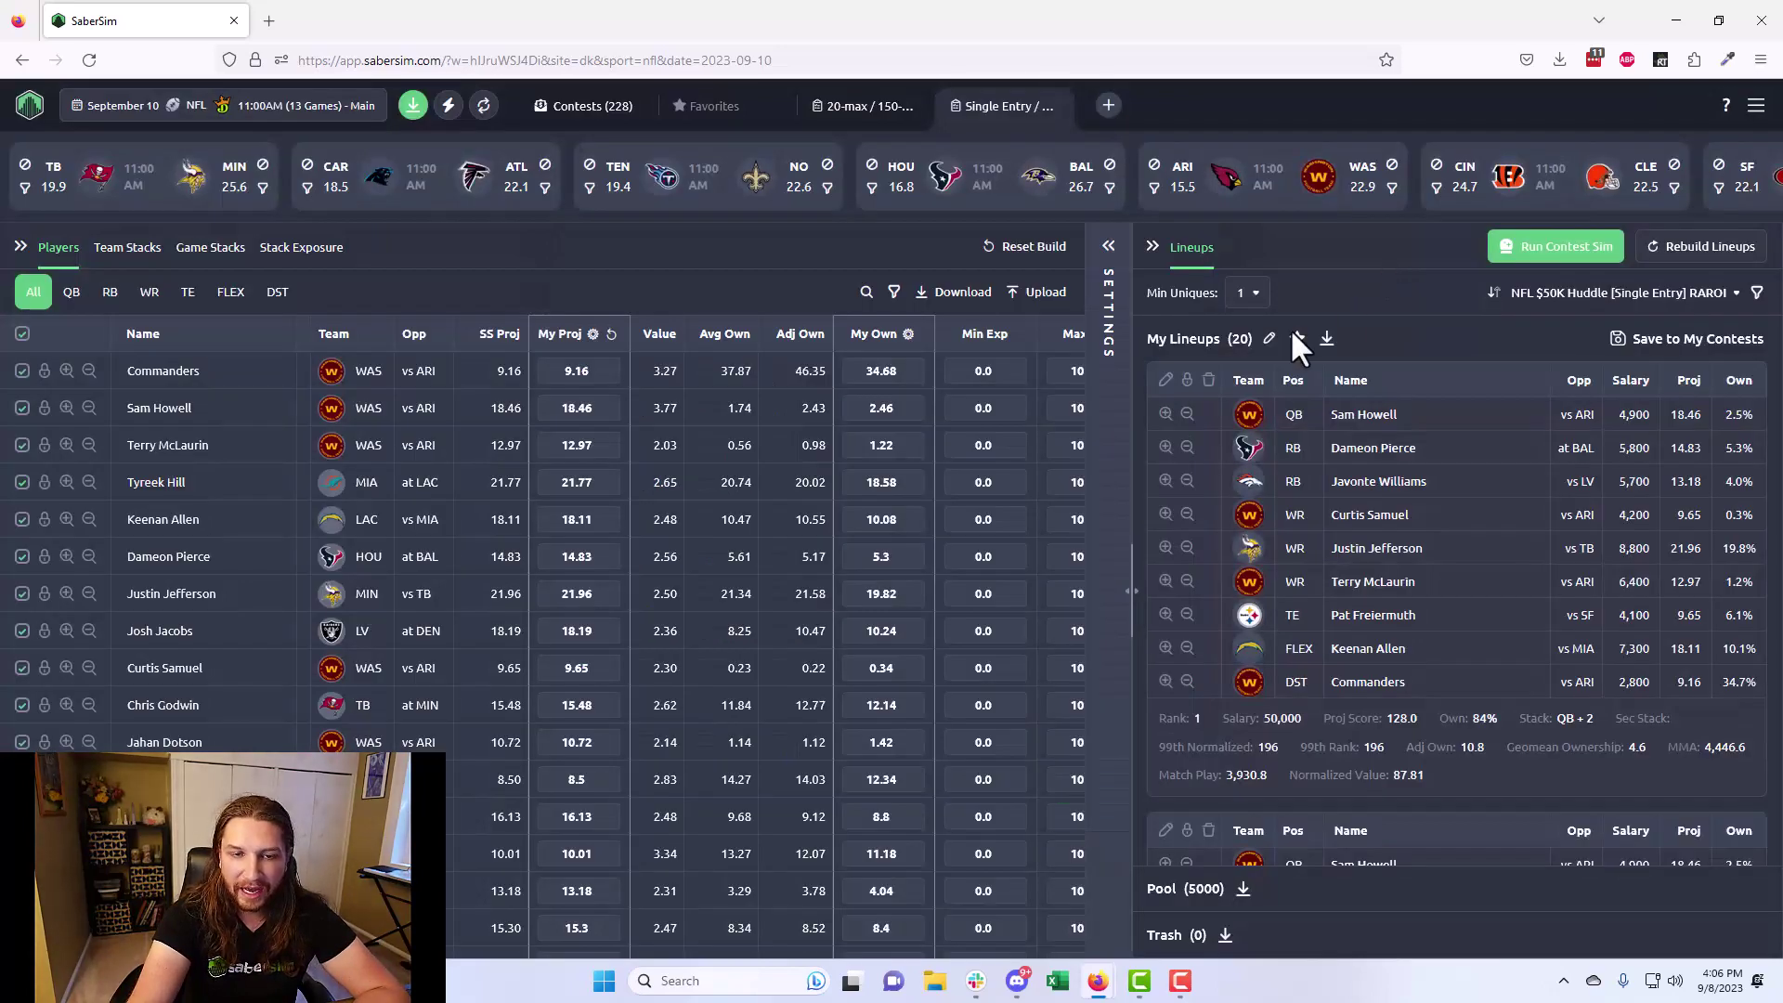
Step: Set the number of lineups in the Single Entry build to 15
{"action": "left_click", "coordinate": [1252, 338]}
{"action": "key", "text": "BackSpace"}
{"action": "key", "text": "BackSpace"}
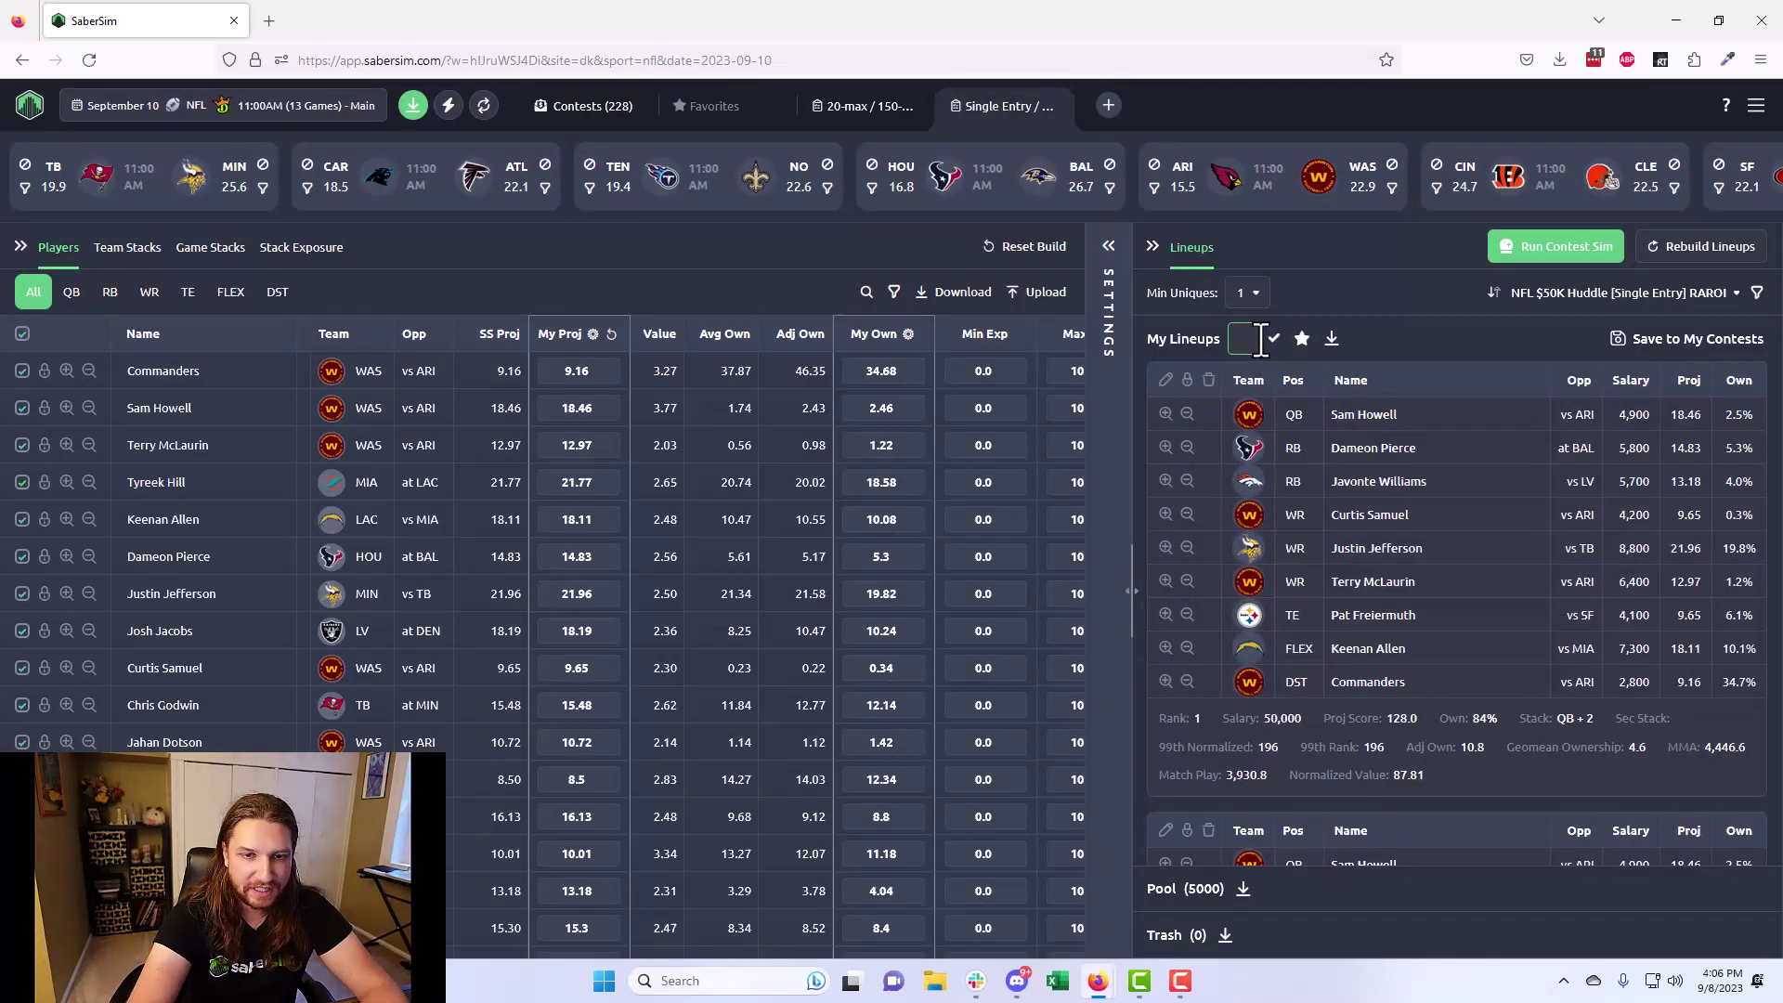
{"action": "type", "text": "15"}
{"action": "left_click", "coordinate": [1283, 338]}
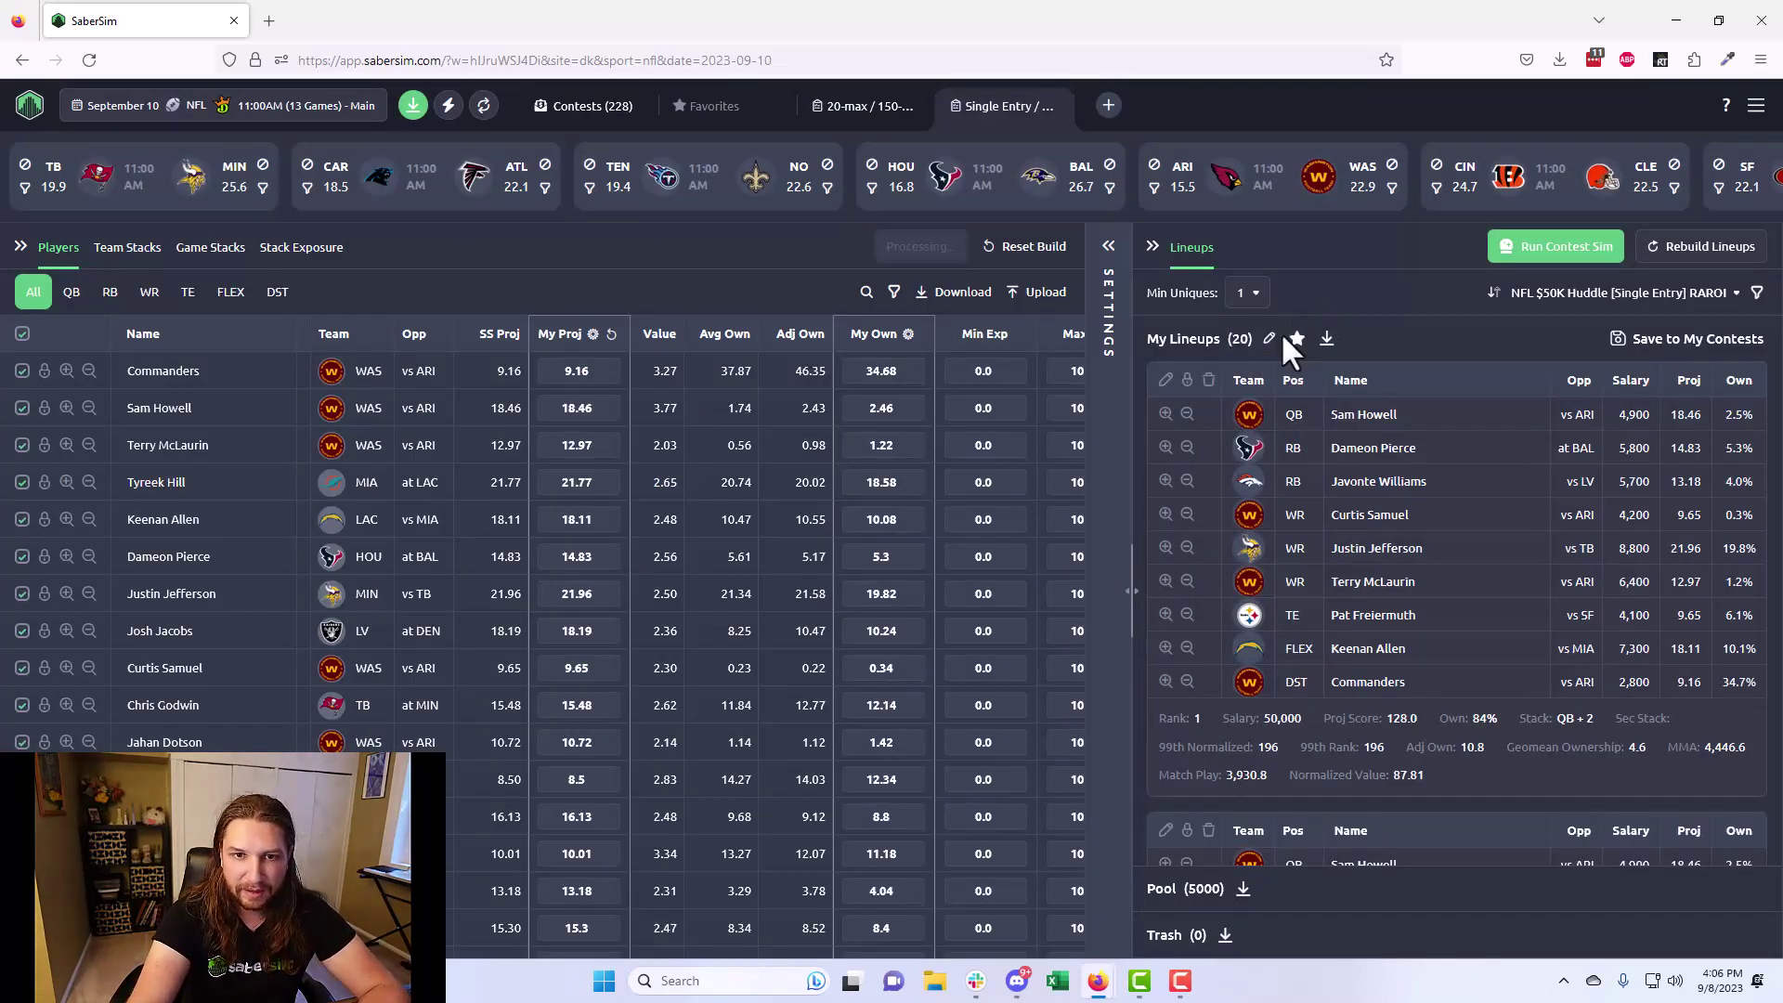
Step: Set the minimum uniques for the 15 lineups to 8, and raise it to 9
{"action": "left_click", "coordinate": [1250, 287]}
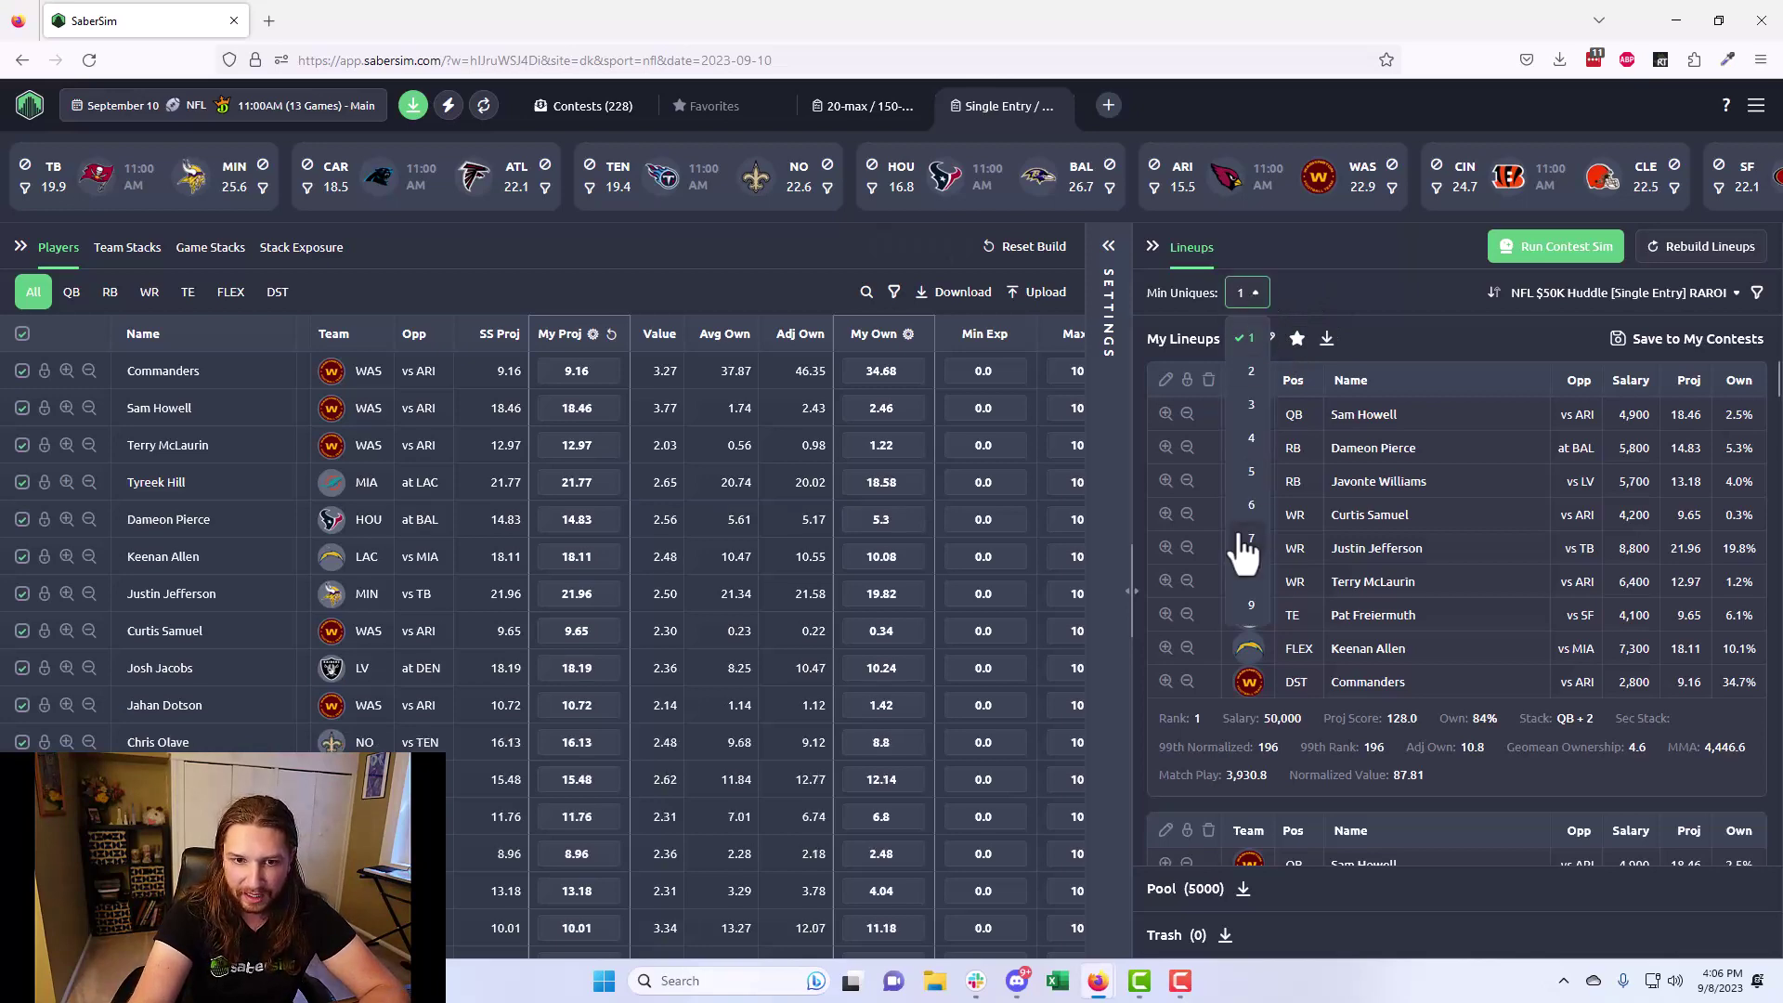
{"action": "left_click", "coordinate": [1252, 573]}
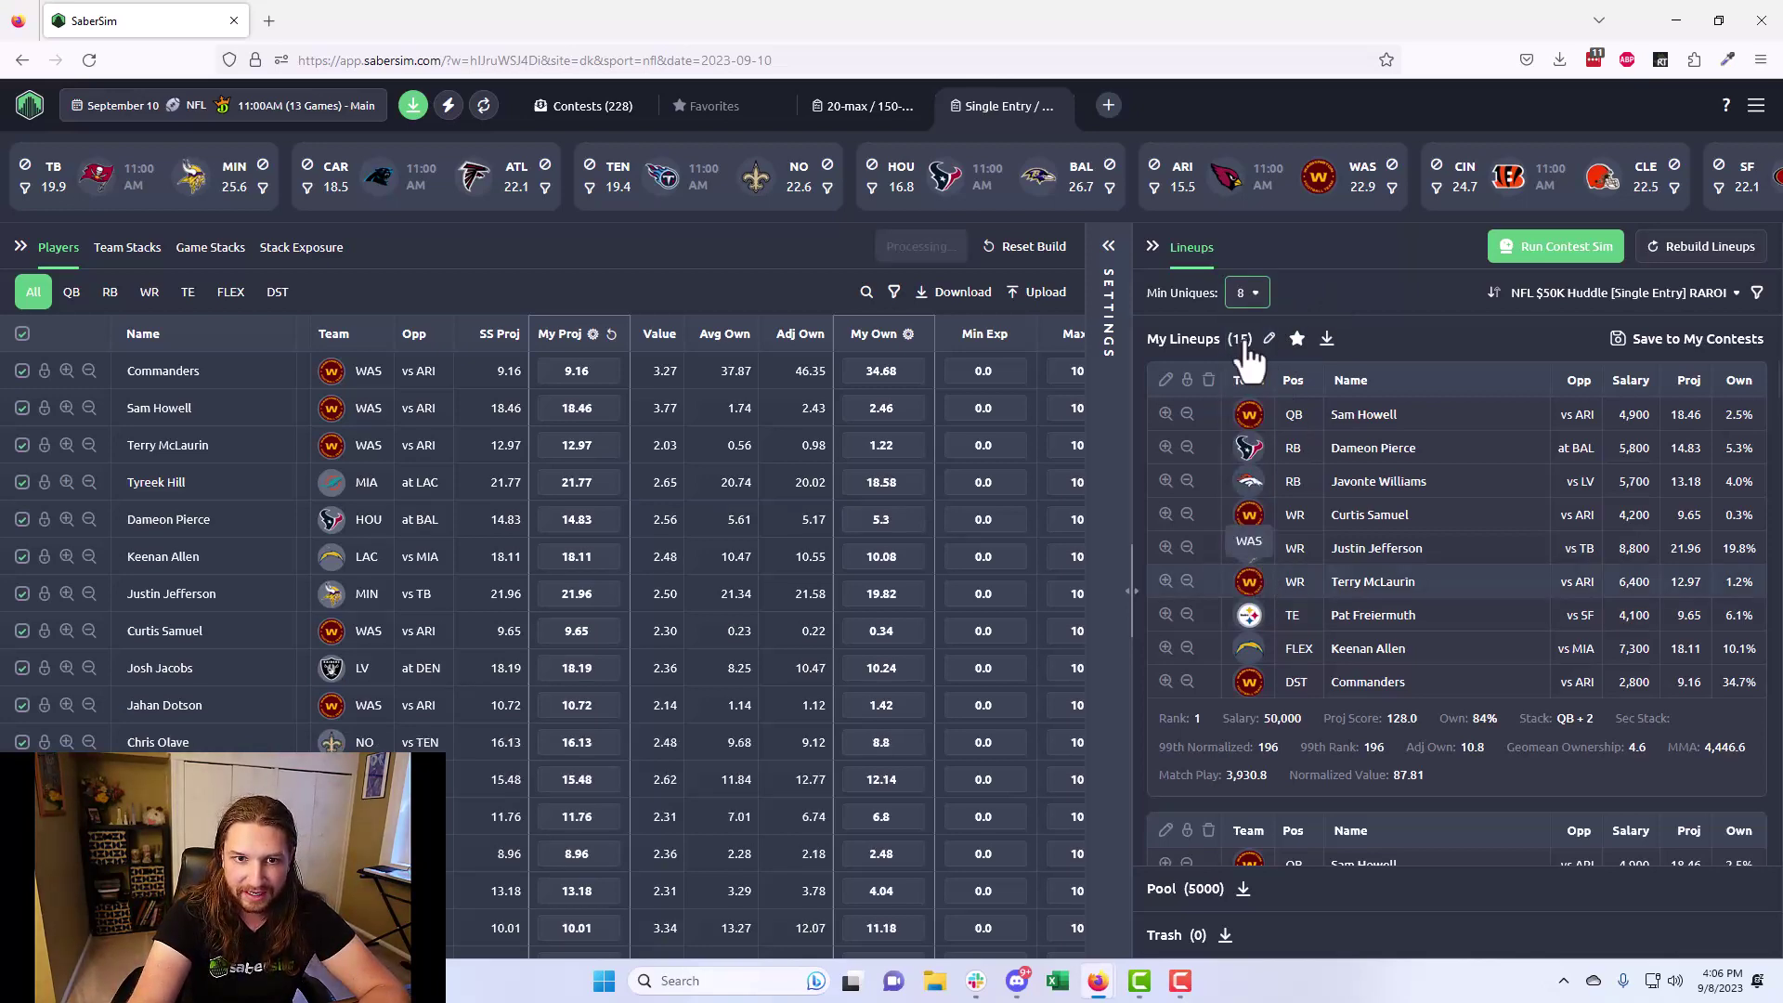
{"action": "left_click", "coordinate": [1248, 294]}
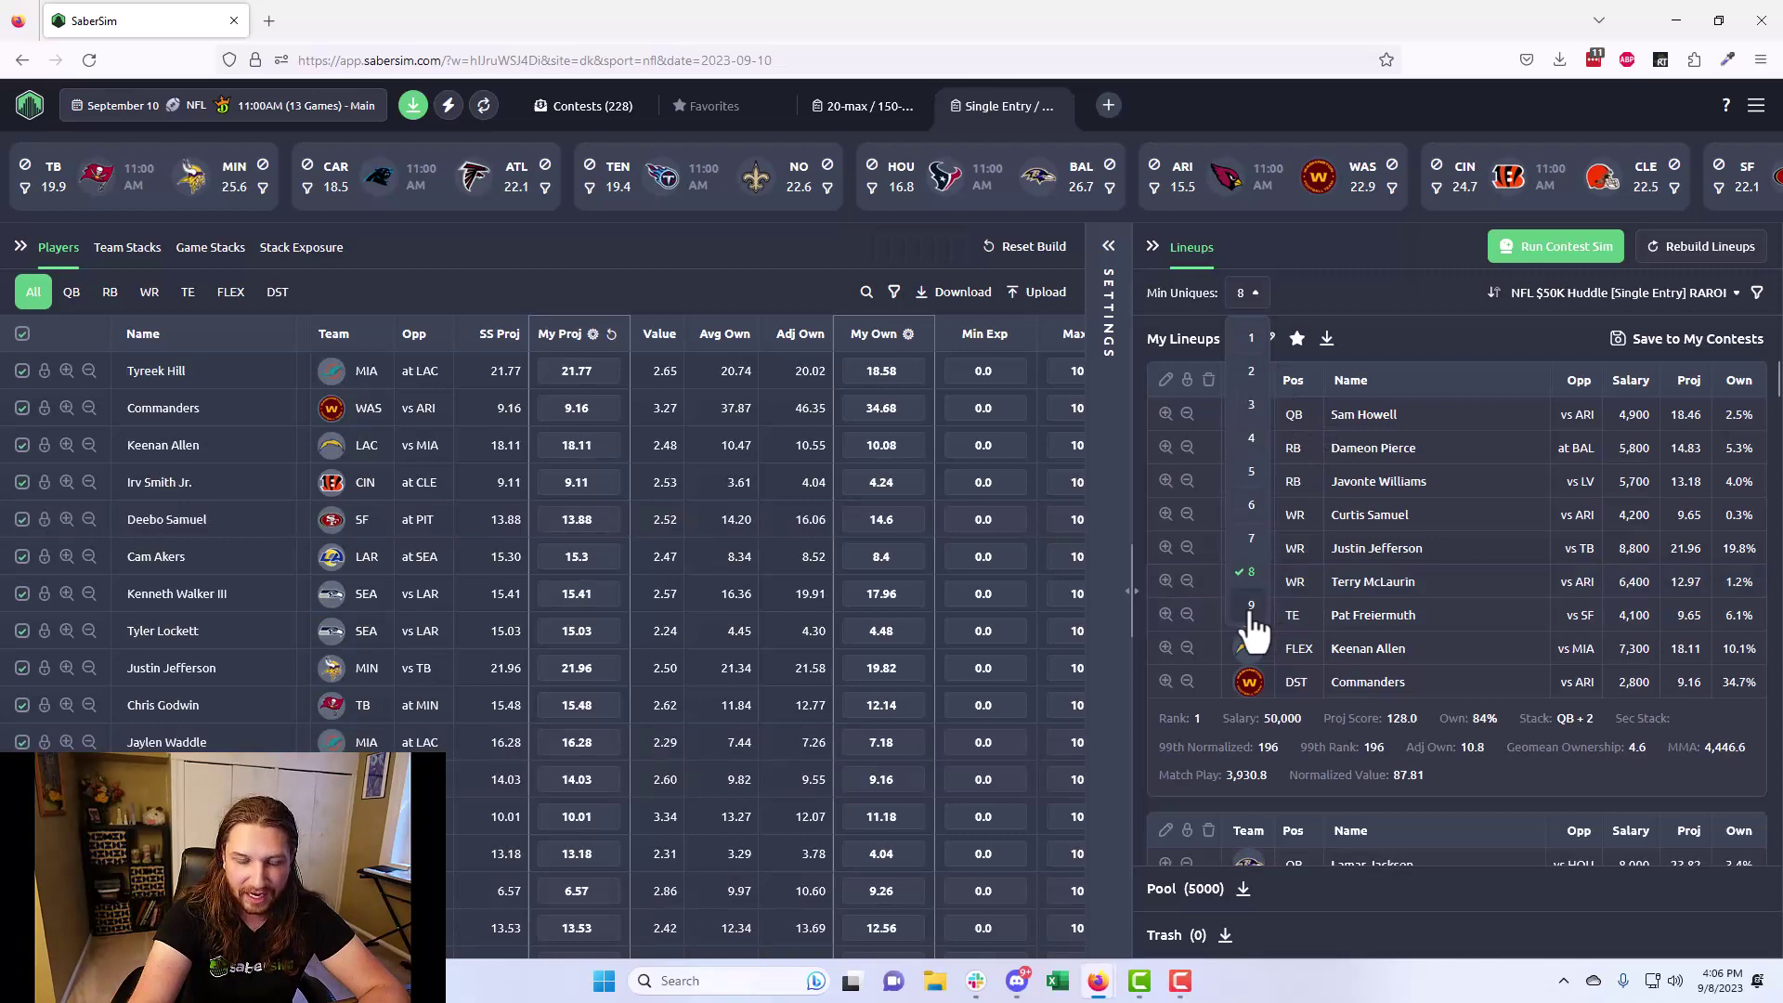
{"action": "left_click", "coordinate": [1251, 609]}
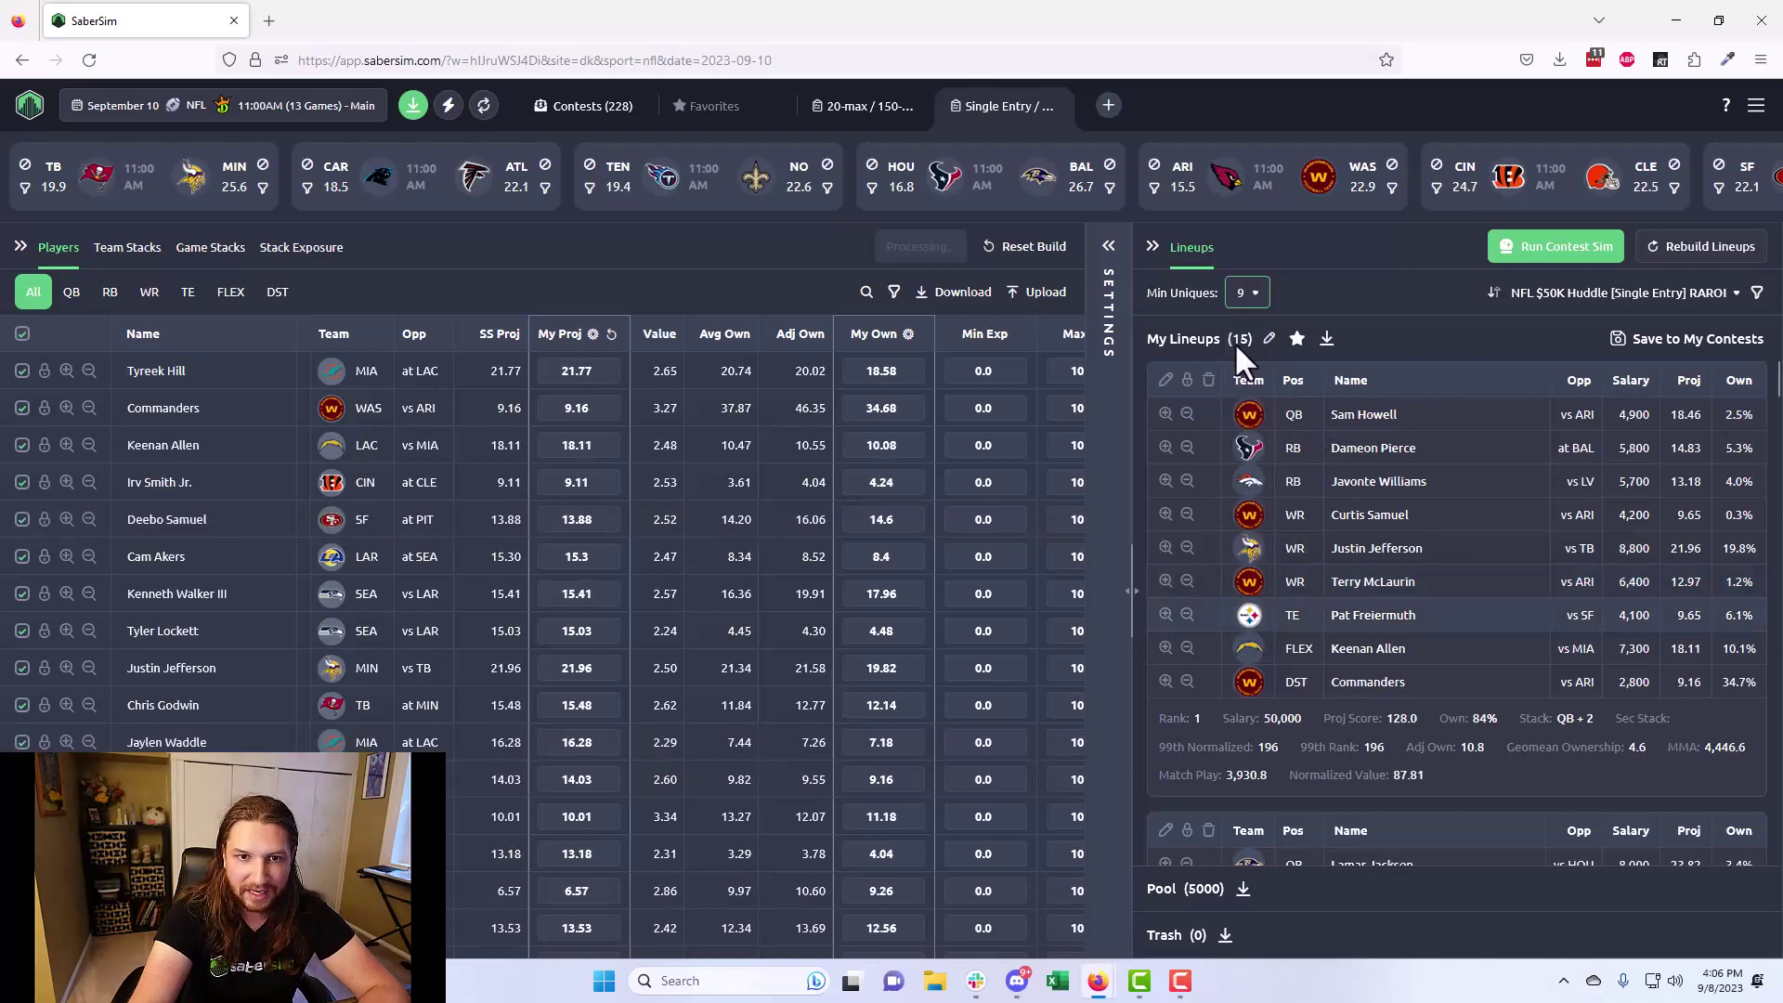
Step: Set the minimum uniques for the 15 lineups to 7 and check the lineups' sim metrics through to the last one
{"action": "left_click", "coordinate": [1250, 295]}
{"action": "left_click", "coordinate": [1249, 543]}
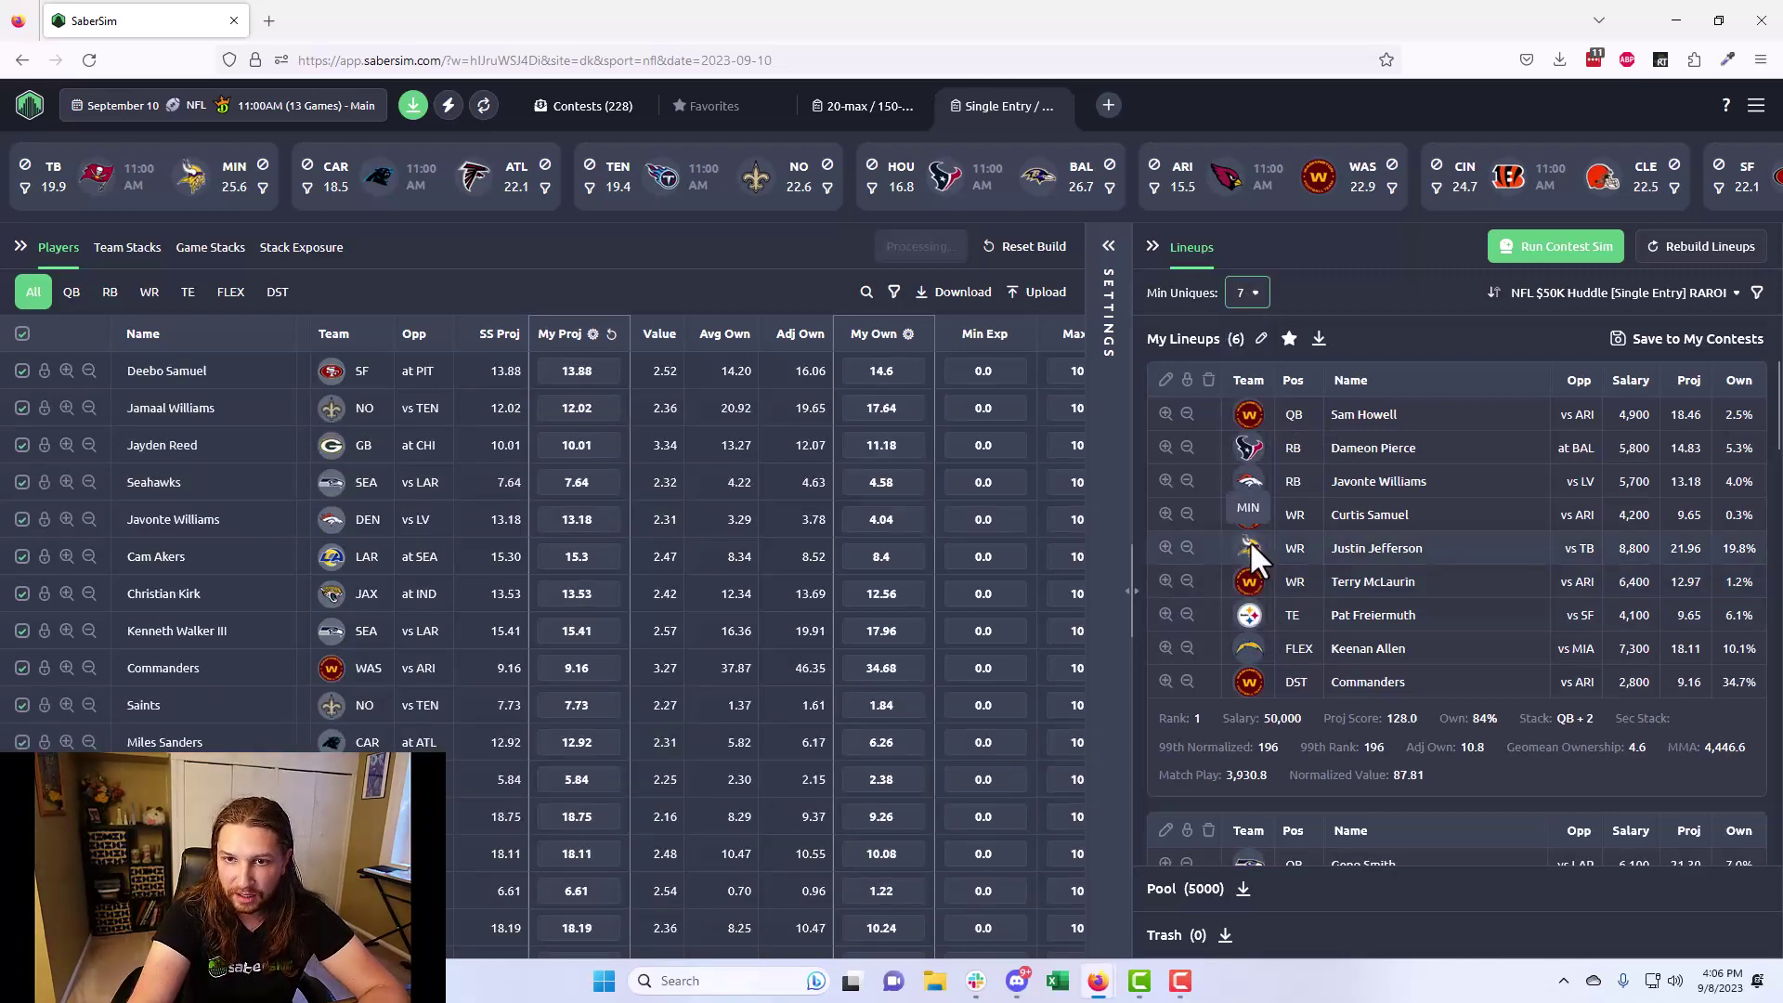
{"action": "scroll", "coordinate": [1625, 528], "scroll_direction": "down", "scroll_amount": 3}
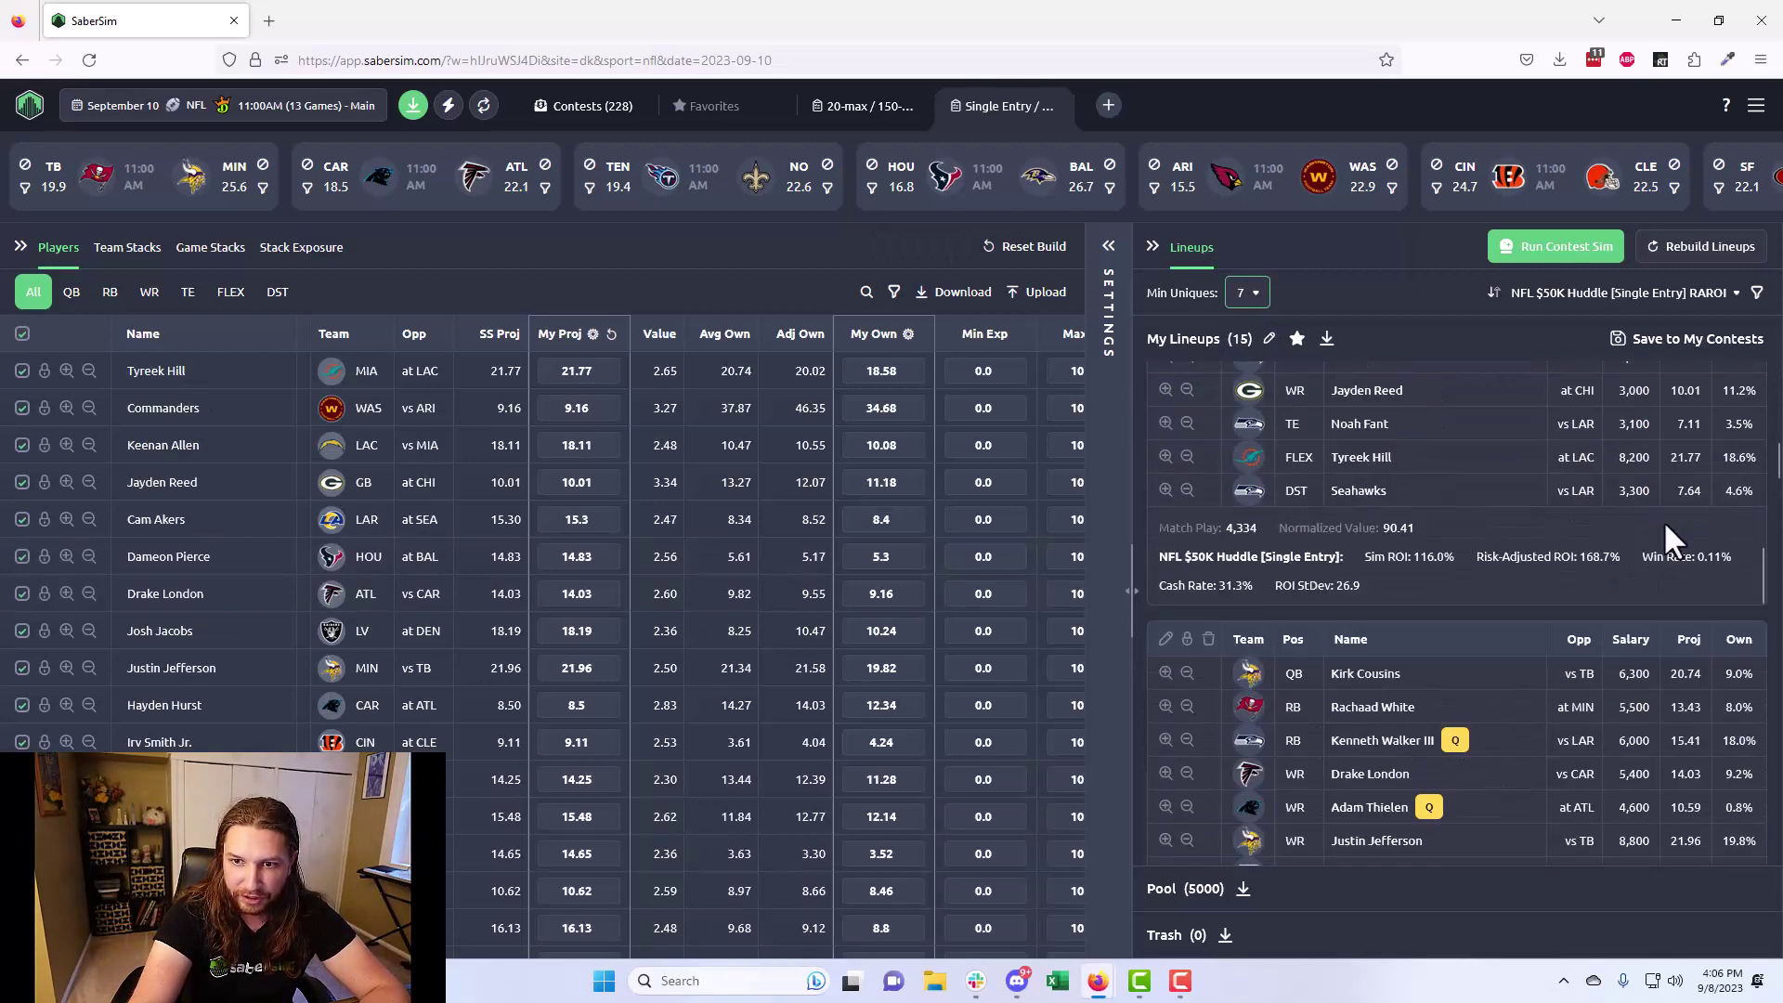
{"action": "scroll", "coordinate": [1749, 706], "scroll_direction": "down", "scroll_amount": 5}
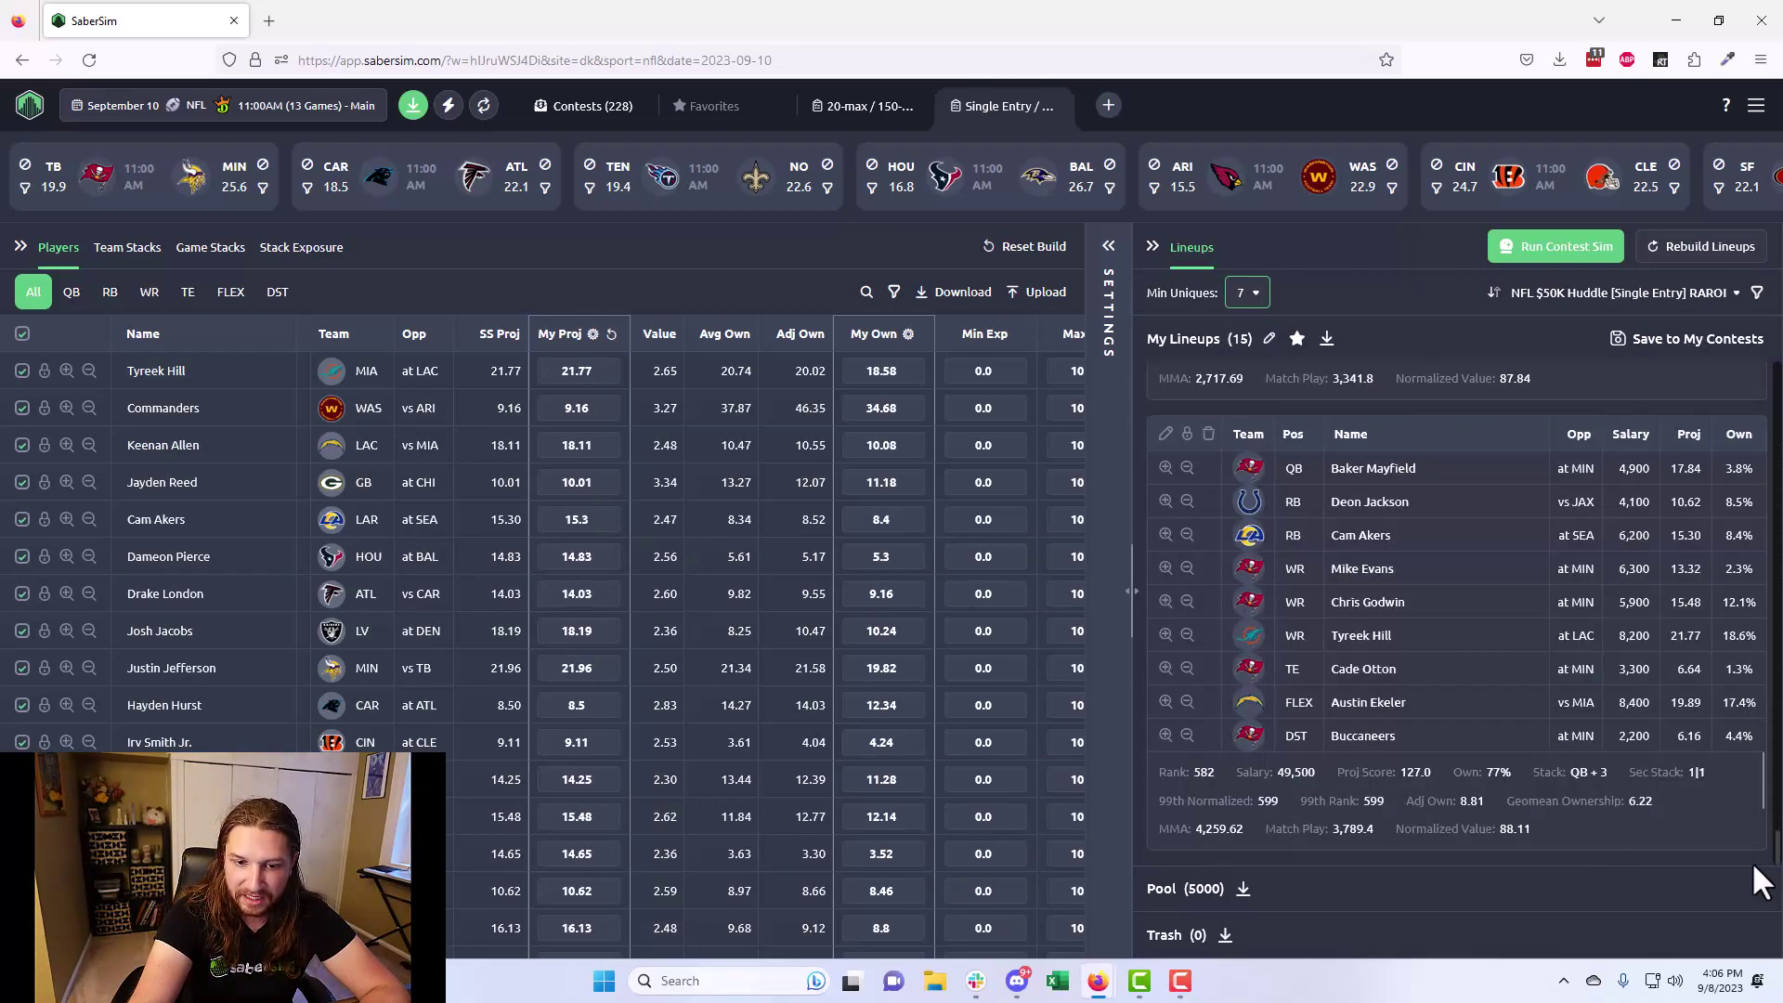
{"action": "scroll", "coordinate": [1449, 800], "scroll_direction": "down", "scroll_amount": 1}
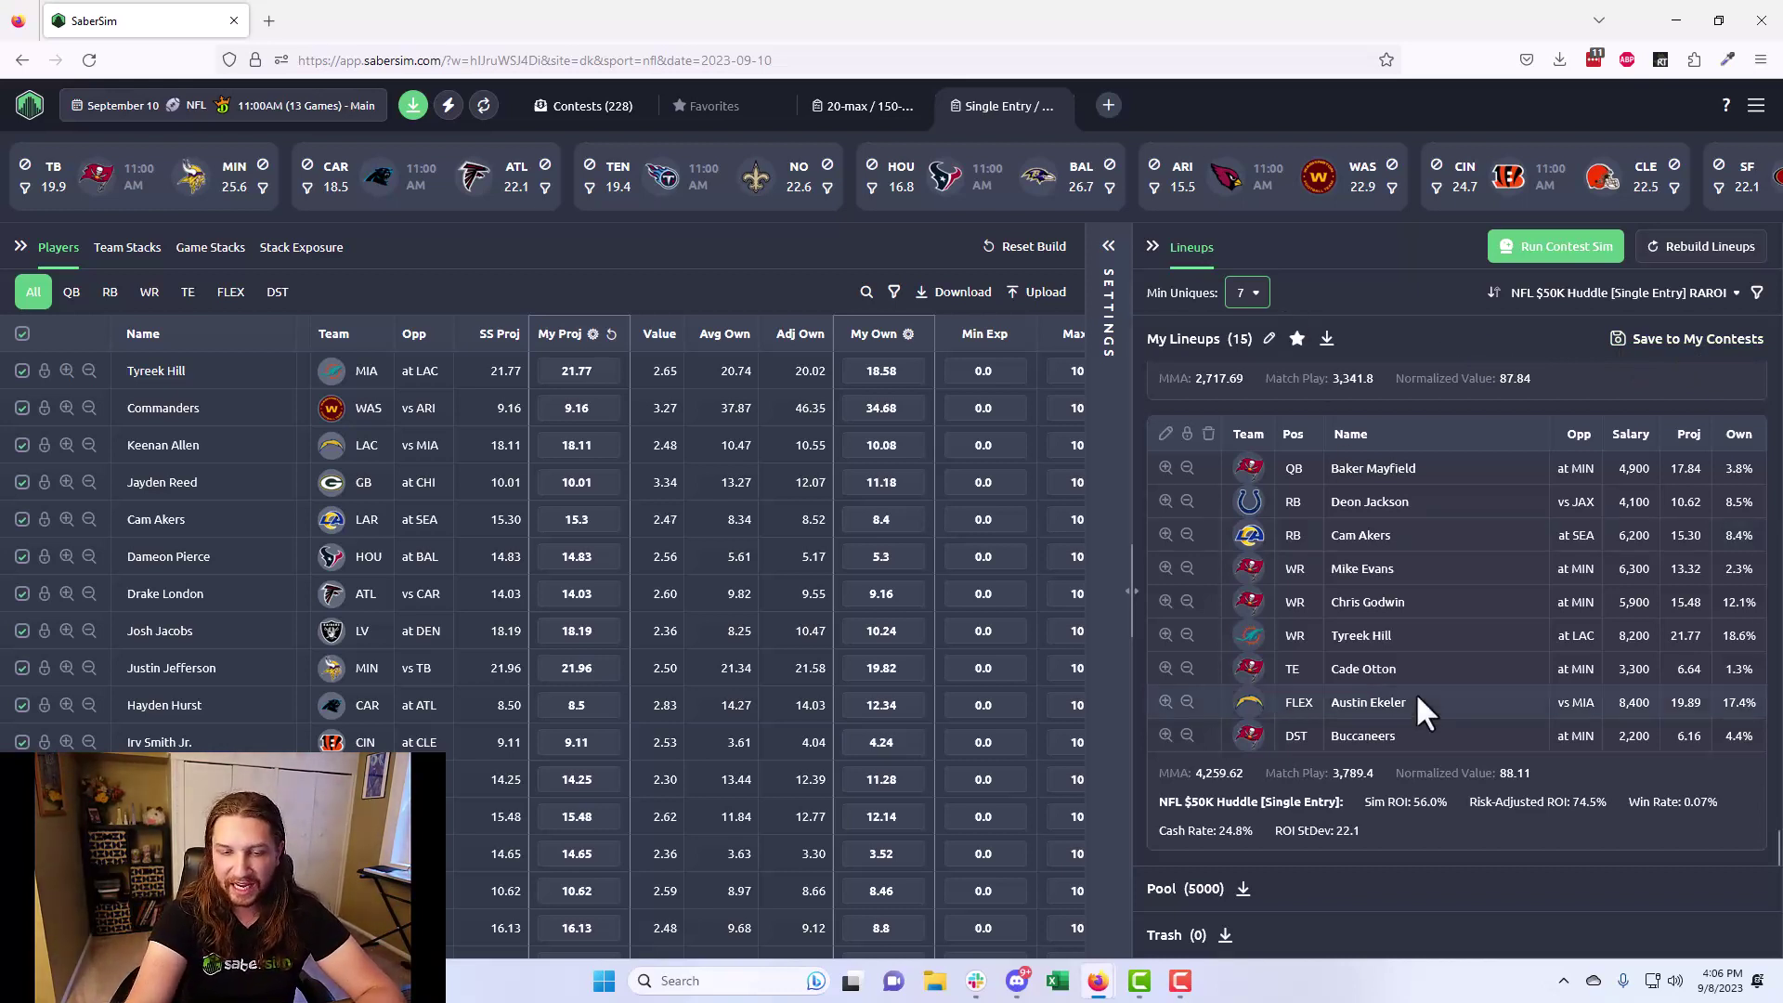
{"action": "scroll", "coordinate": [1415, 692], "scroll_direction": "up", "scroll_amount": 4}
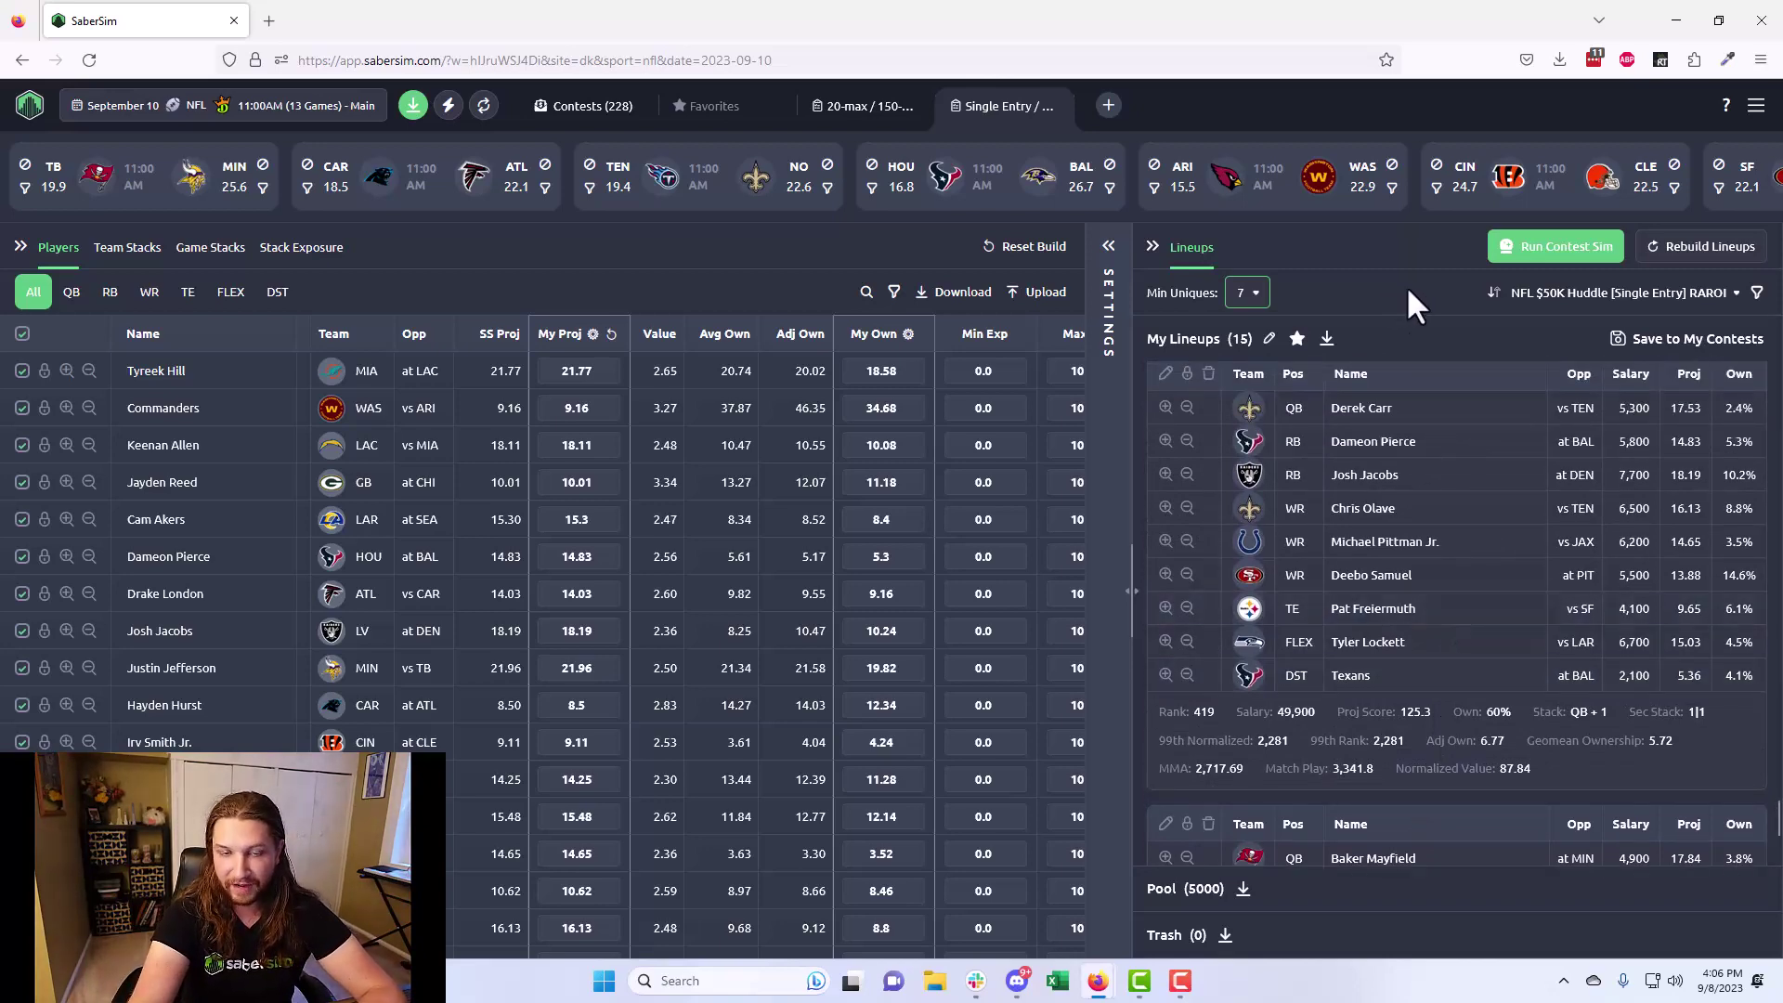
Step: Save the 15 lineups to the contests, excluding $100K mini-MAX, $200K First Down, $15K Dime Package, $35K Quarter Jukebox and $5M Fantasy Football
{"action": "left_click", "coordinate": [1688, 346]}
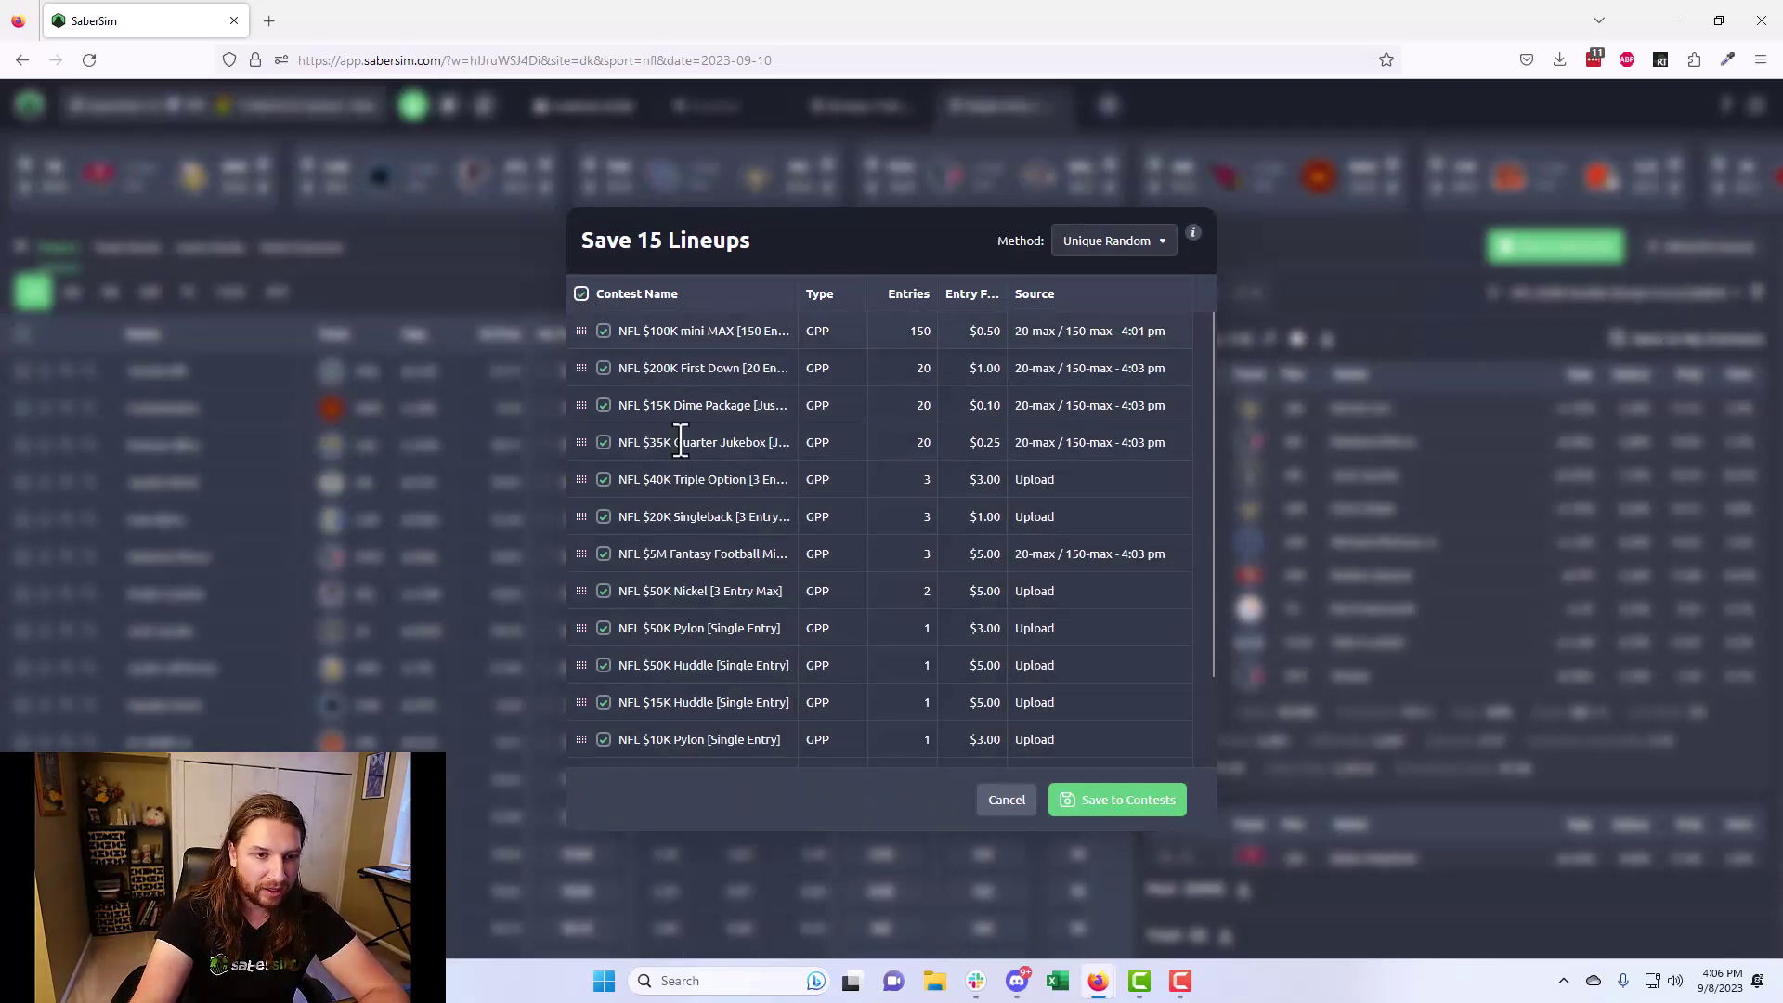
{"action": "left_click", "coordinate": [603, 331]}
{"action": "left_click", "coordinate": [603, 368]}
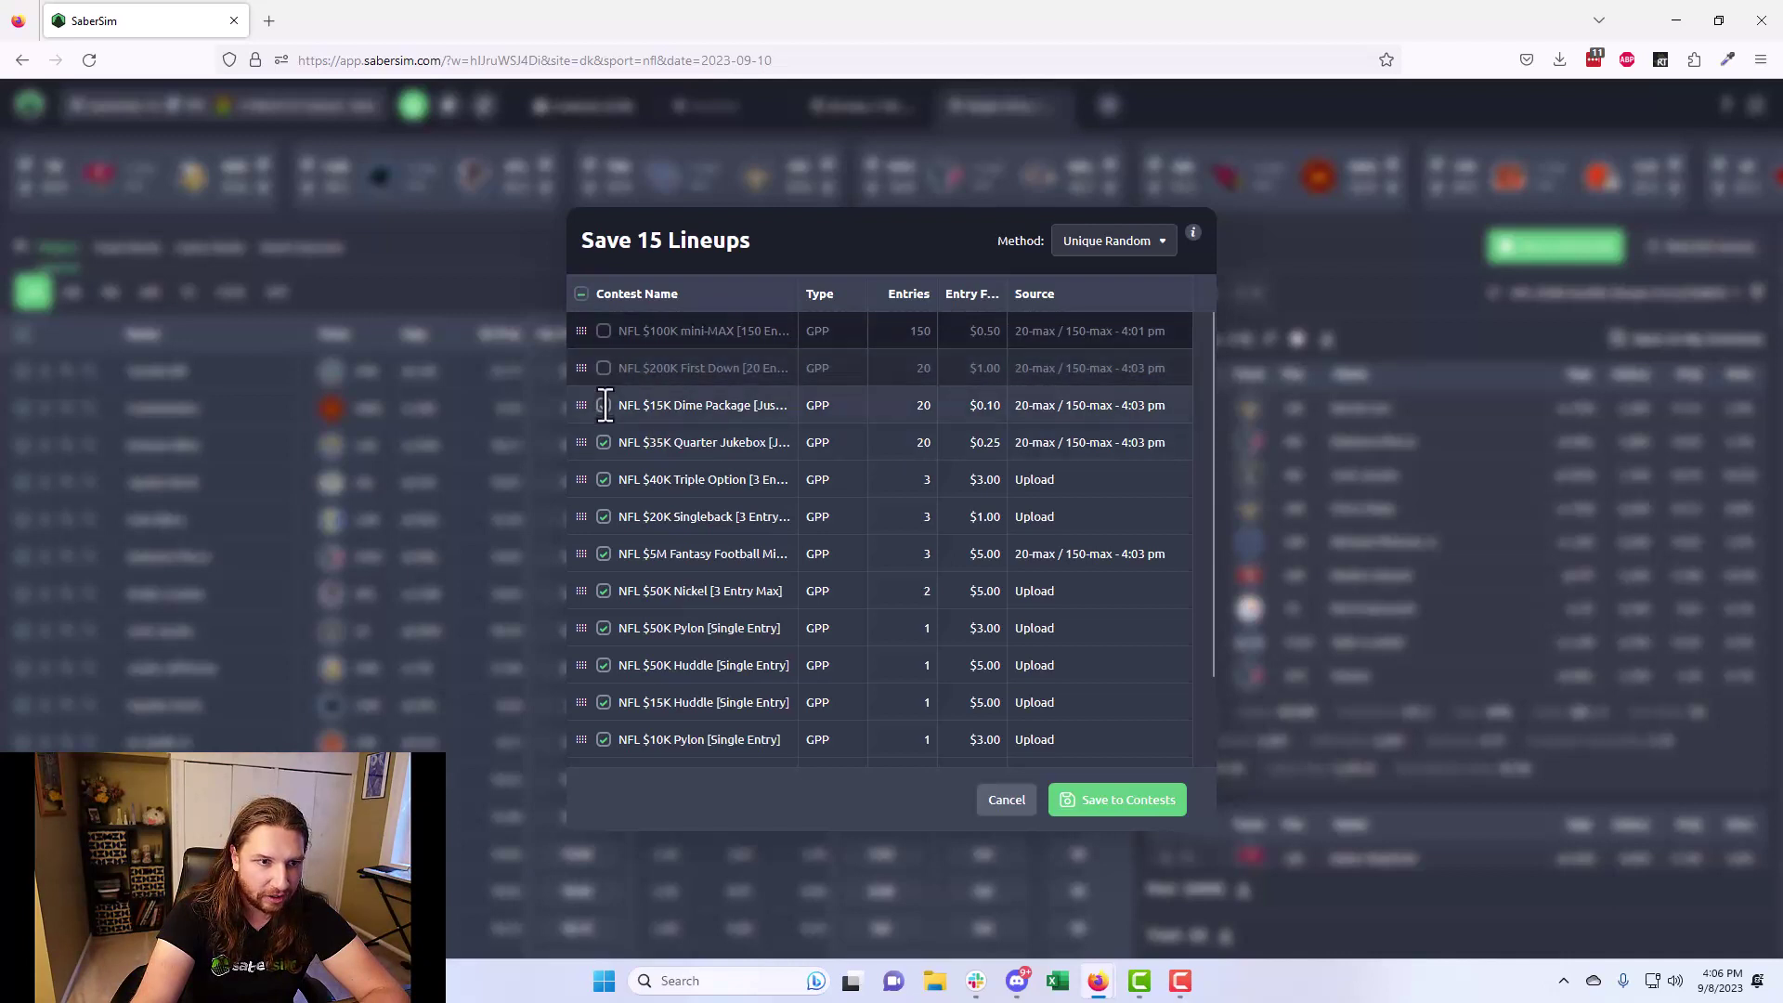
{"action": "left_click", "coordinate": [603, 405]}
{"action": "left_click", "coordinate": [604, 443]}
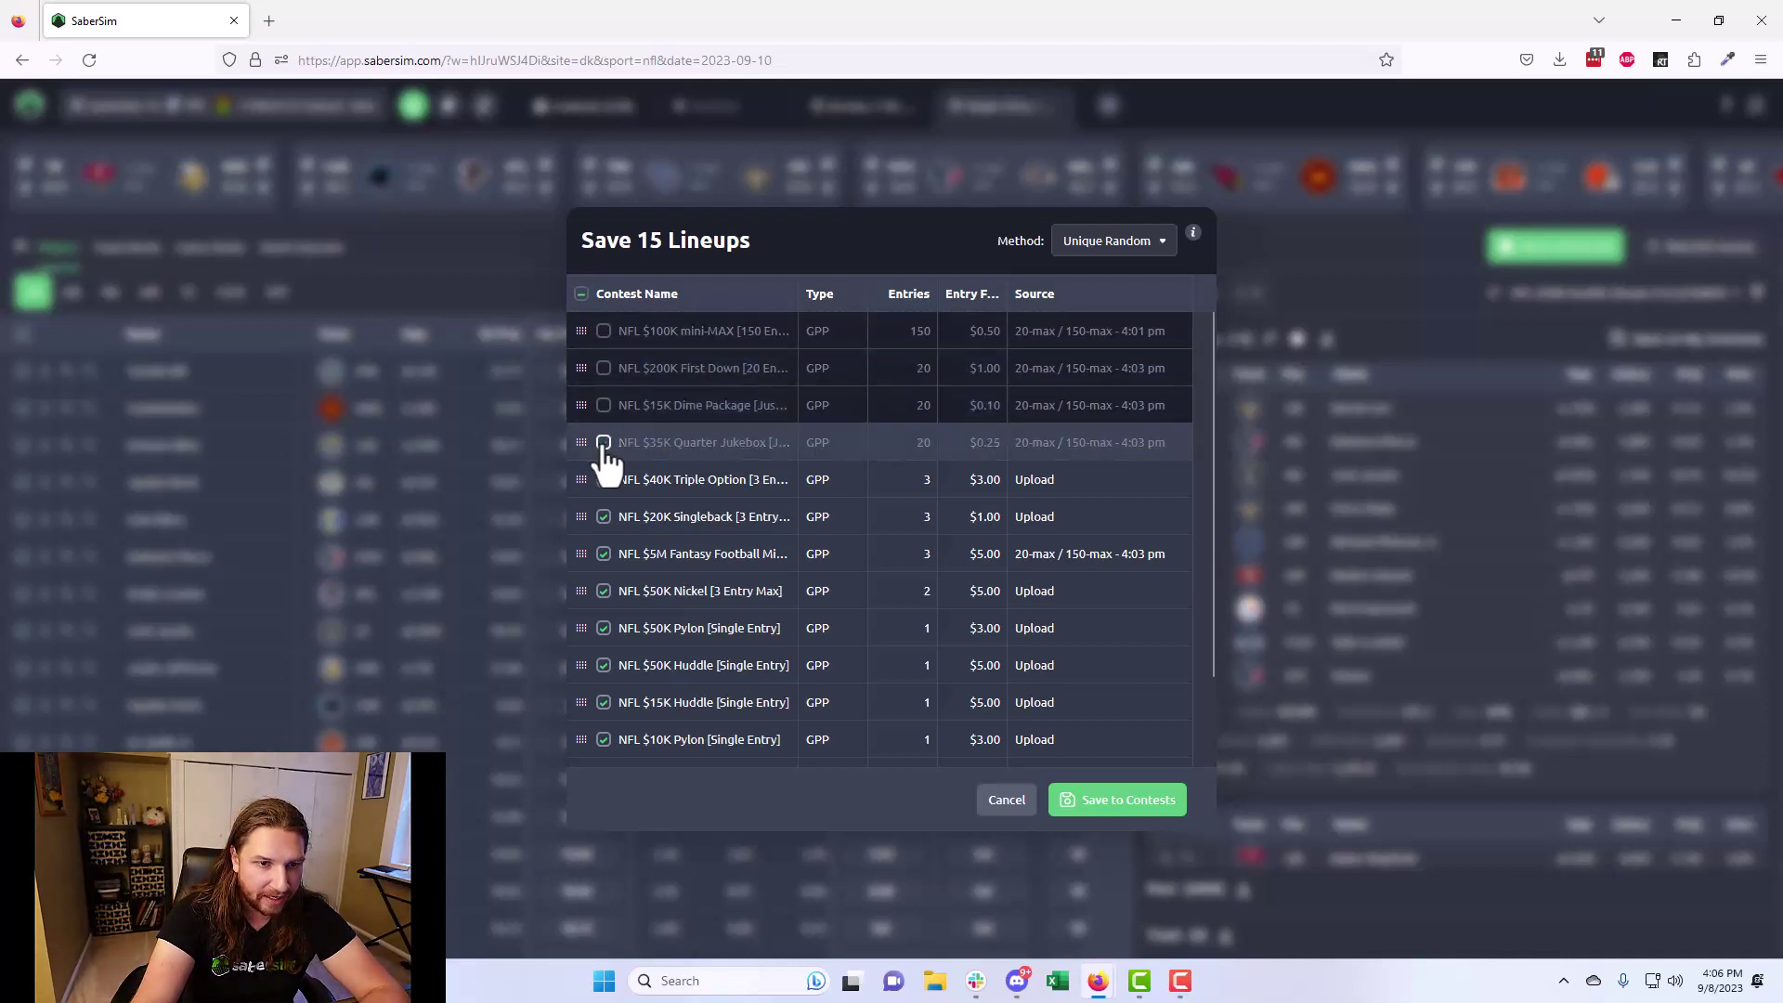
{"action": "left_click", "coordinate": [604, 554]}
{"action": "scroll", "coordinate": [845, 669], "scroll_direction": "down", "scroll_amount": 2}
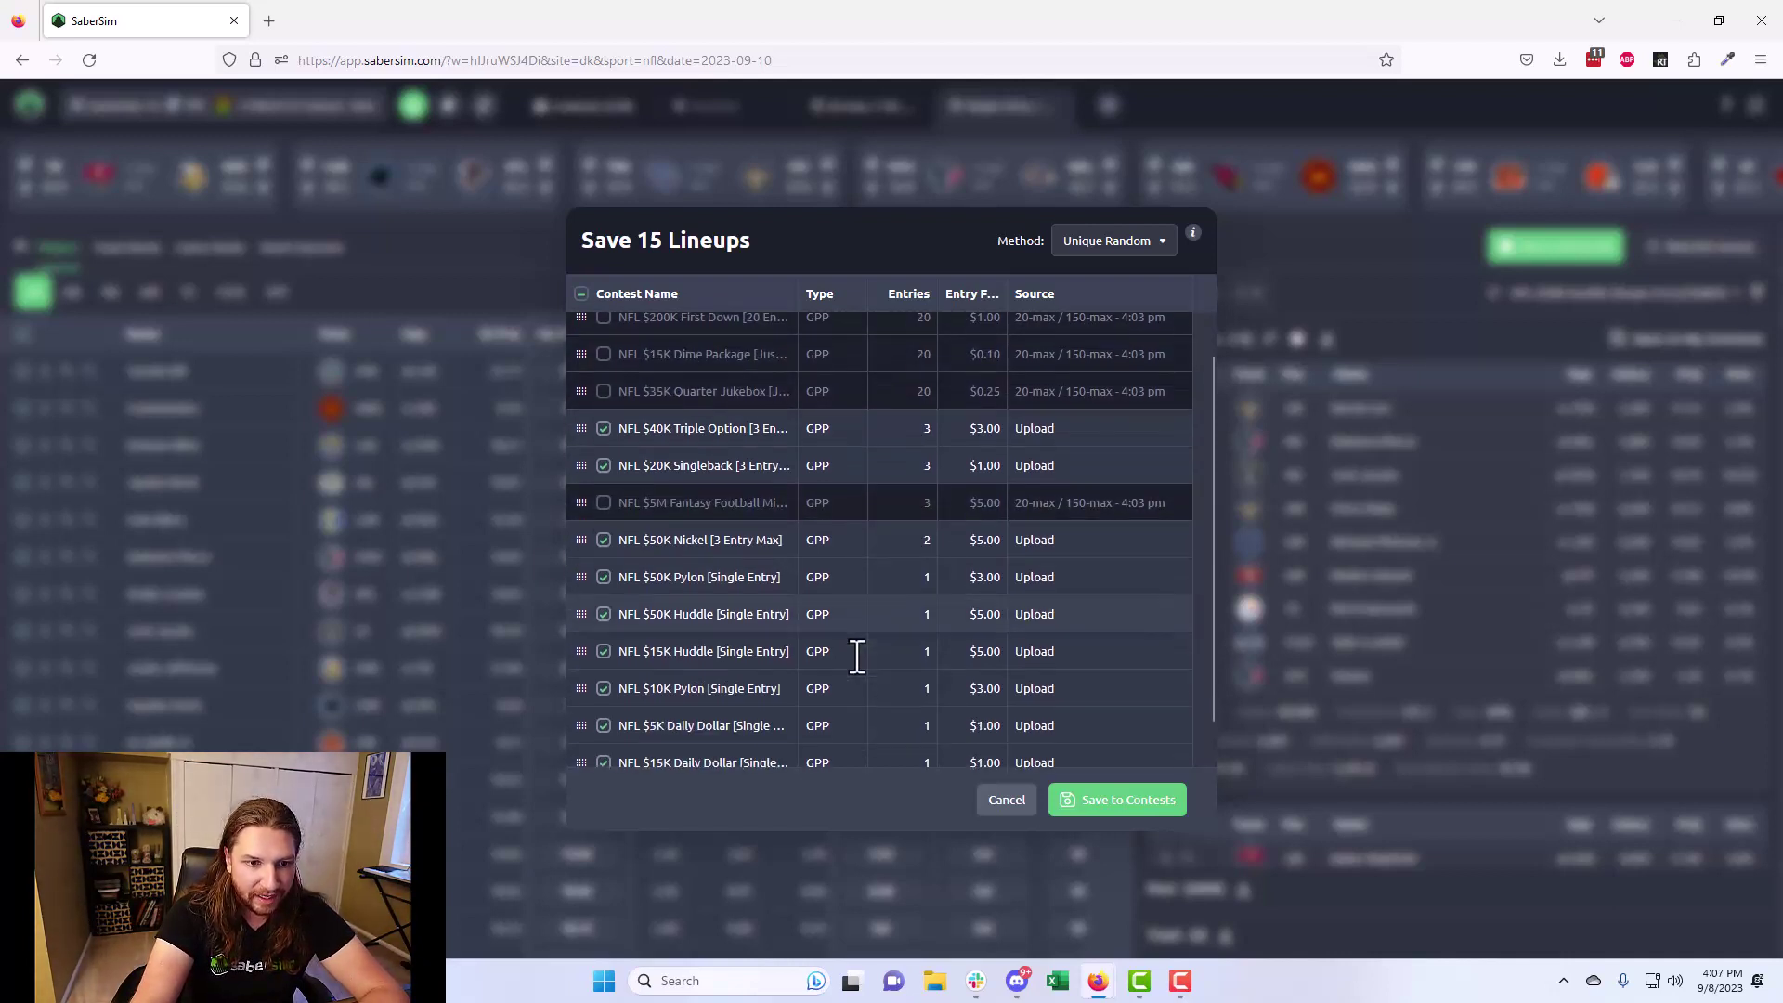
{"action": "left_click", "coordinate": [1156, 802]}
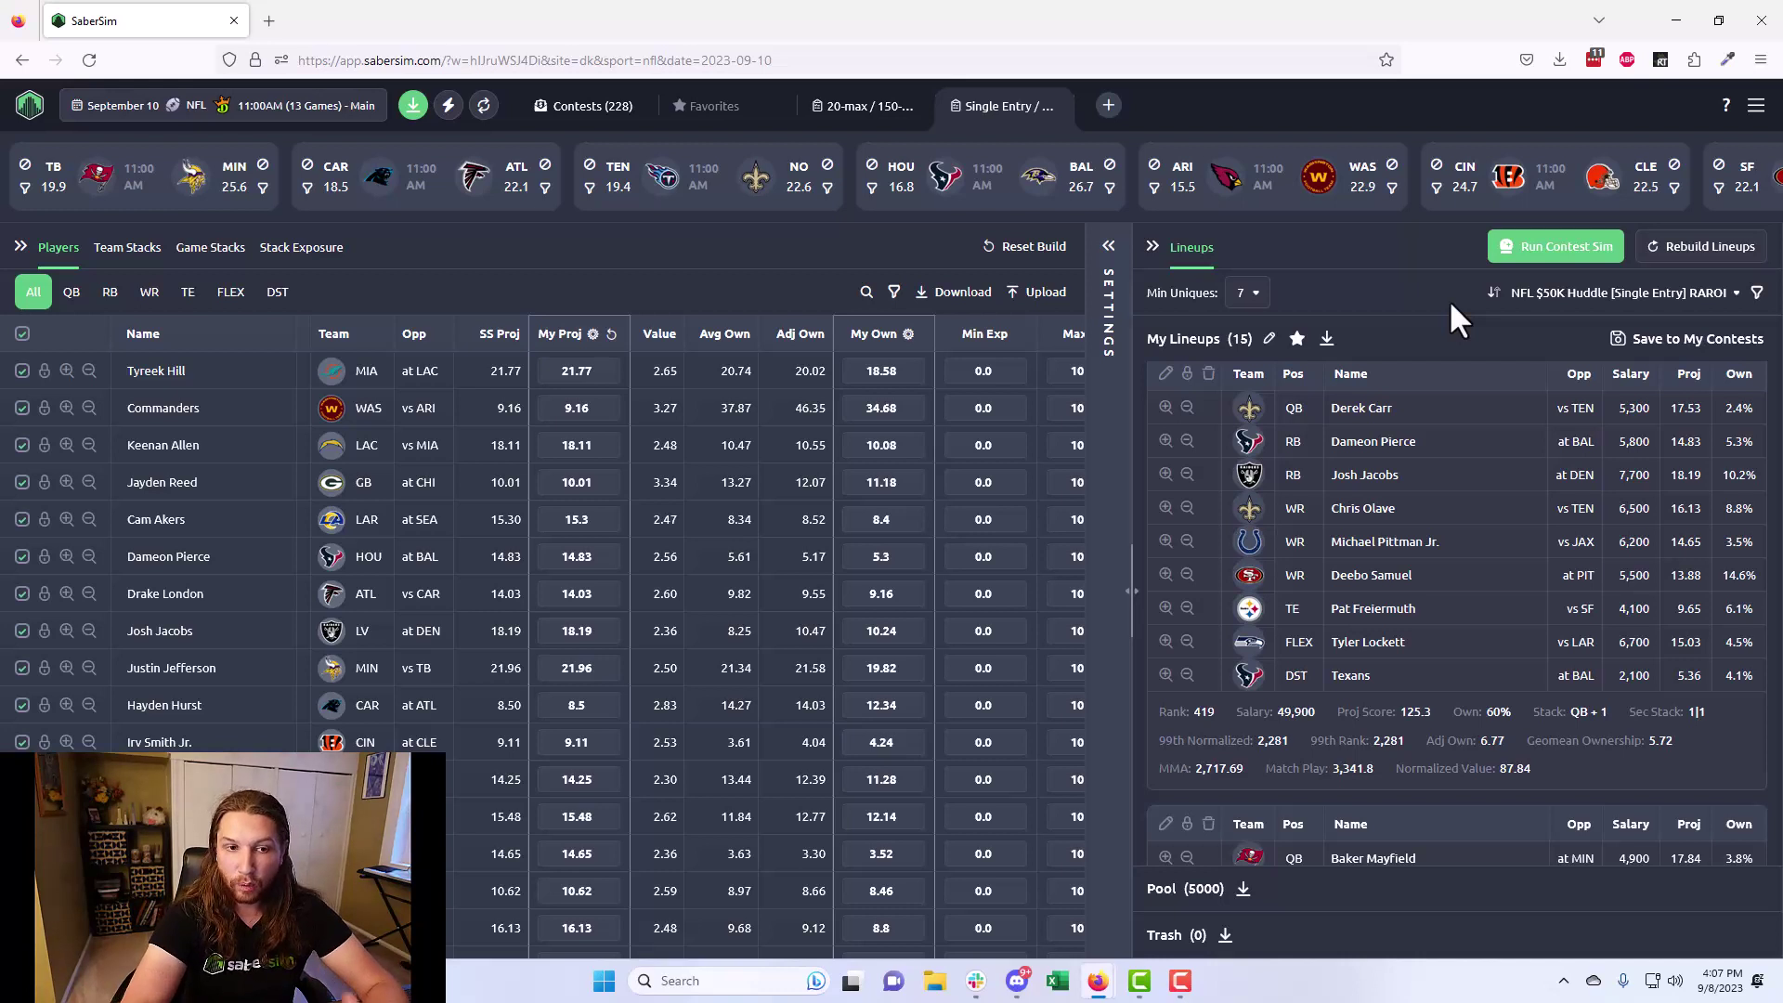
Step: Download the filled entries file and upload entries_dk_nfl_2023-09-10_main(4).csv on DraftKings' Edit Entries page
{"action": "left_click", "coordinate": [414, 105]}
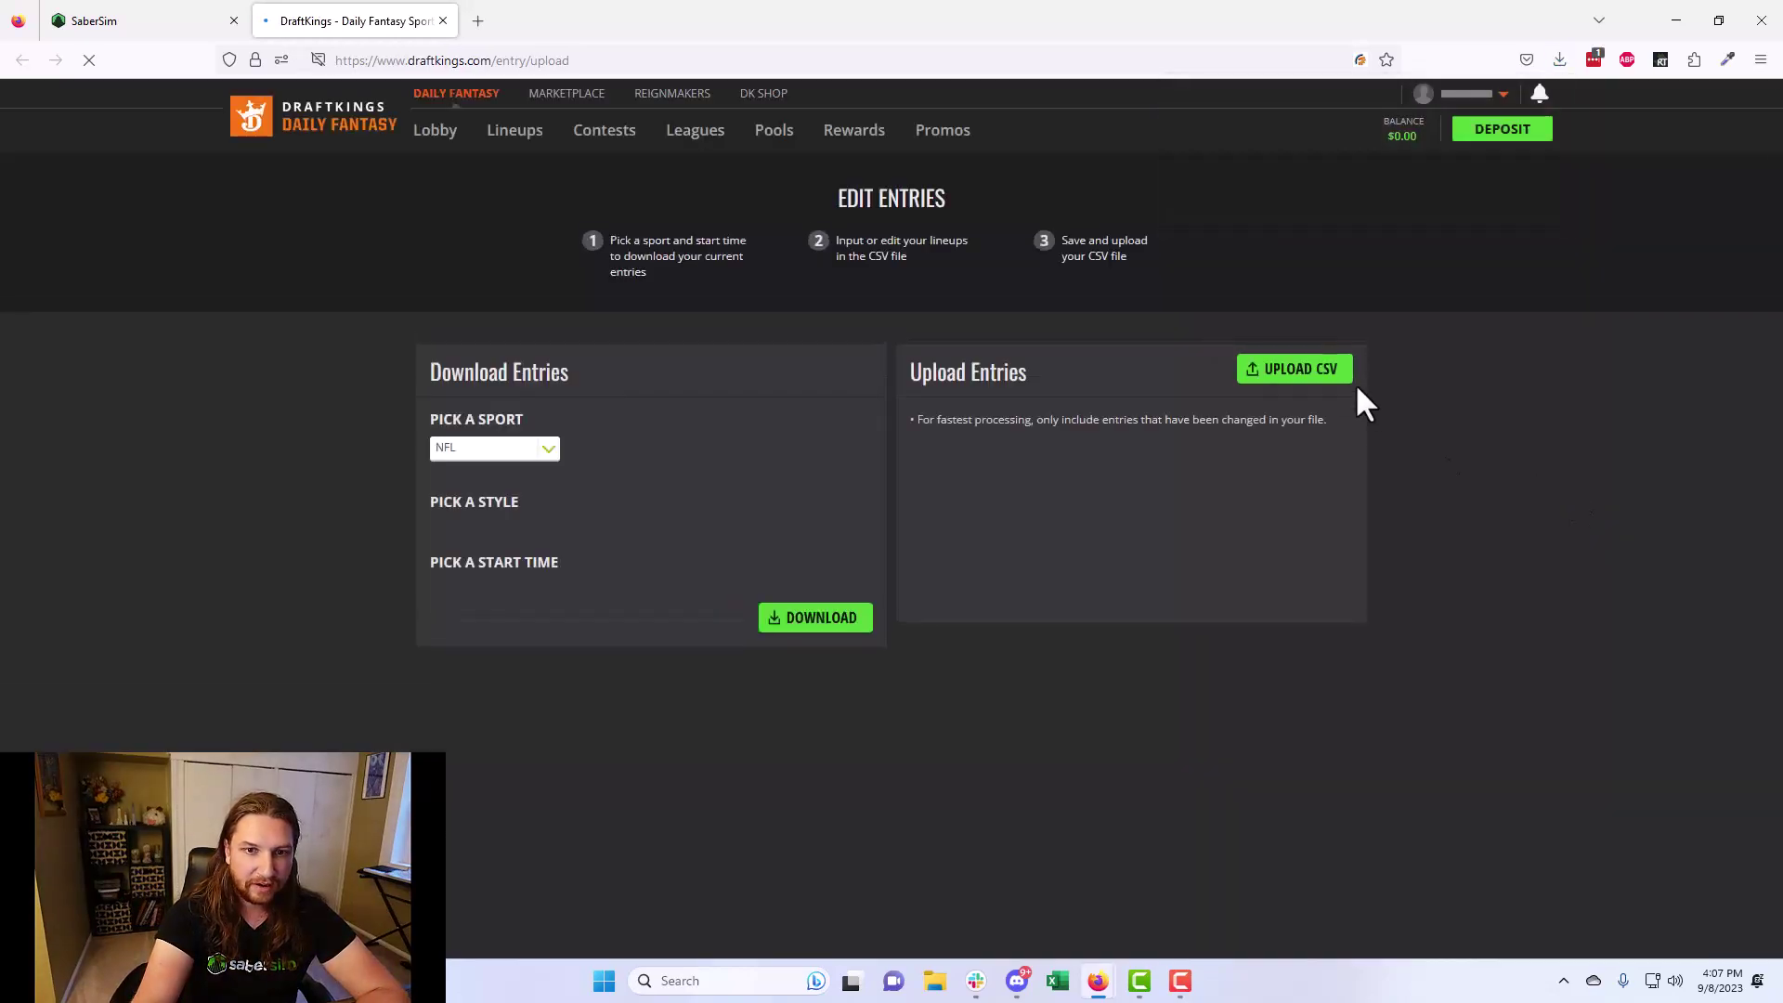
{"action": "left_click", "coordinate": [1304, 369]}
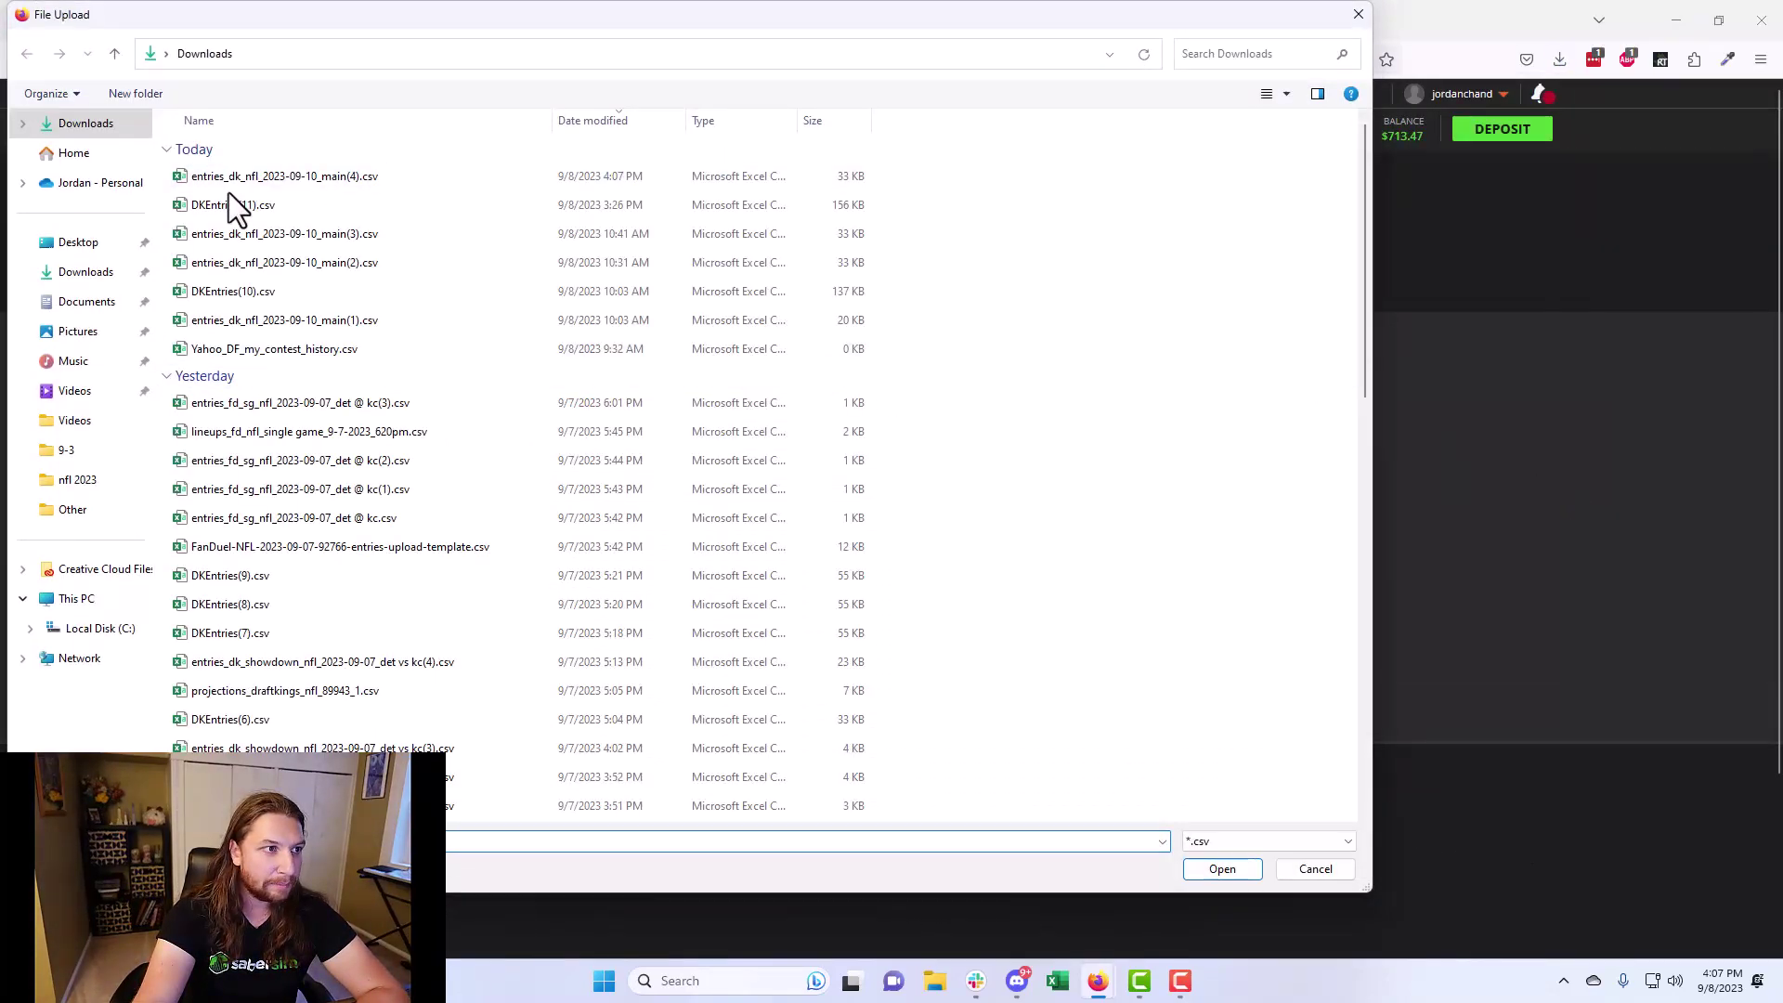
{"action": "double_click", "coordinate": [238, 175]}
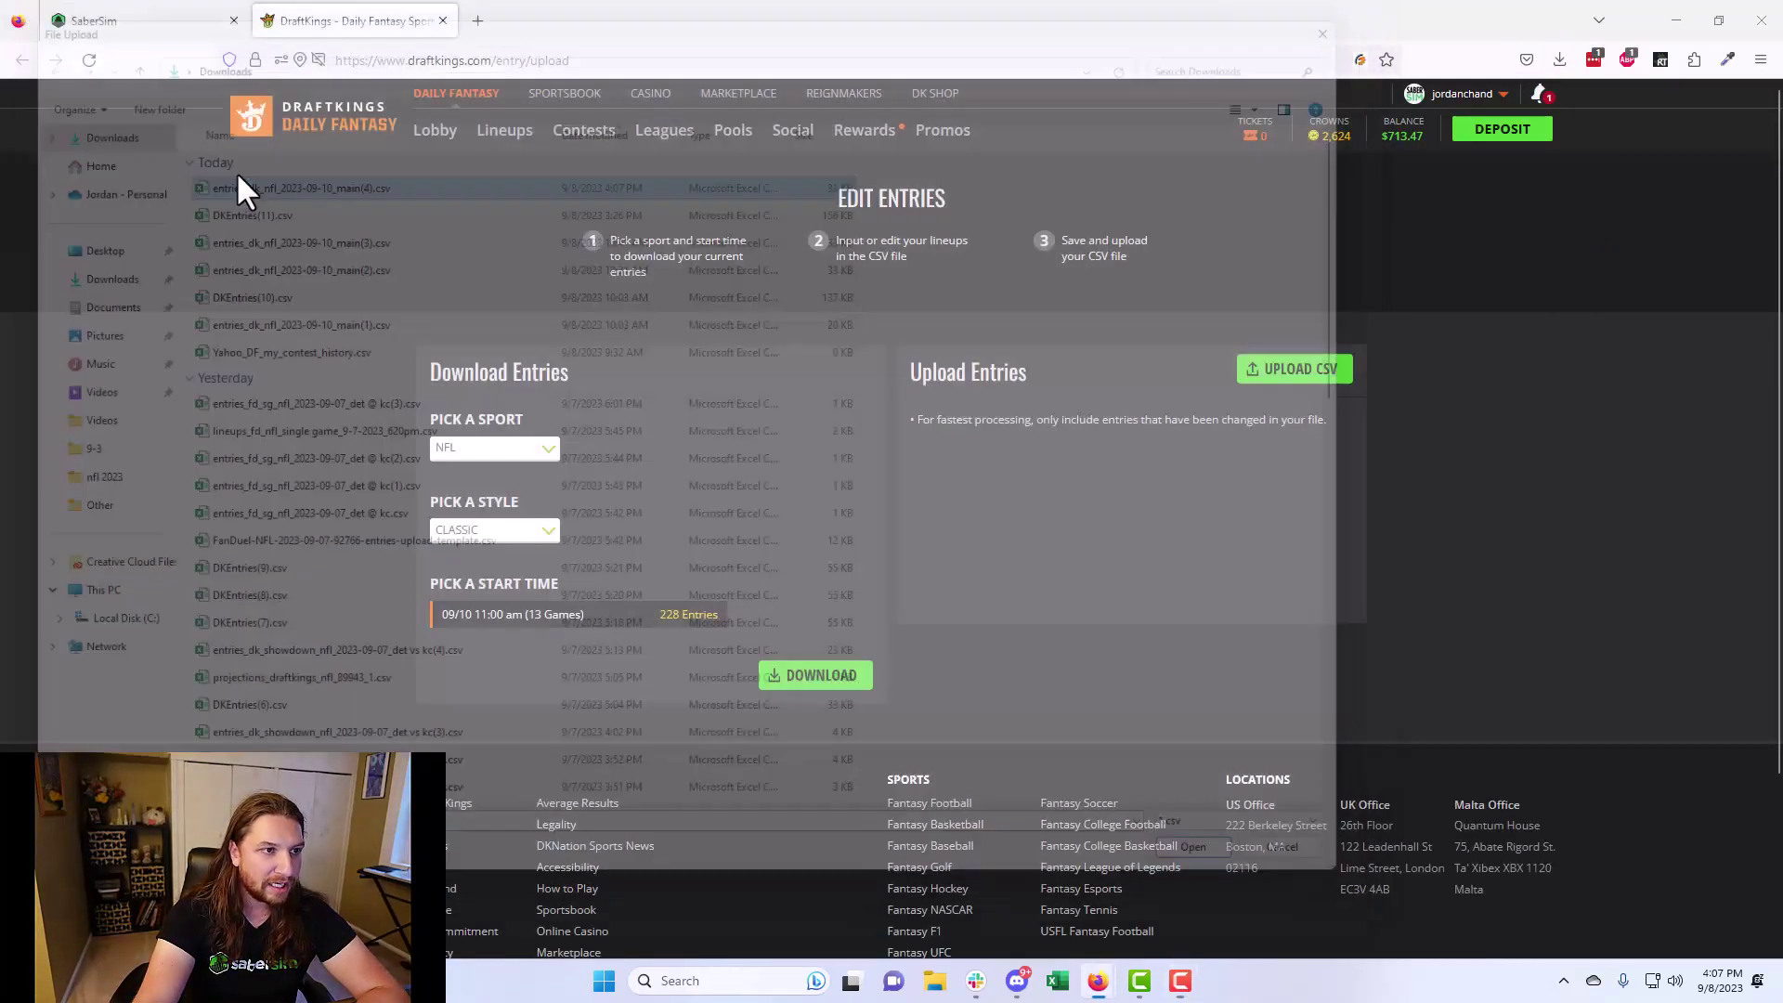